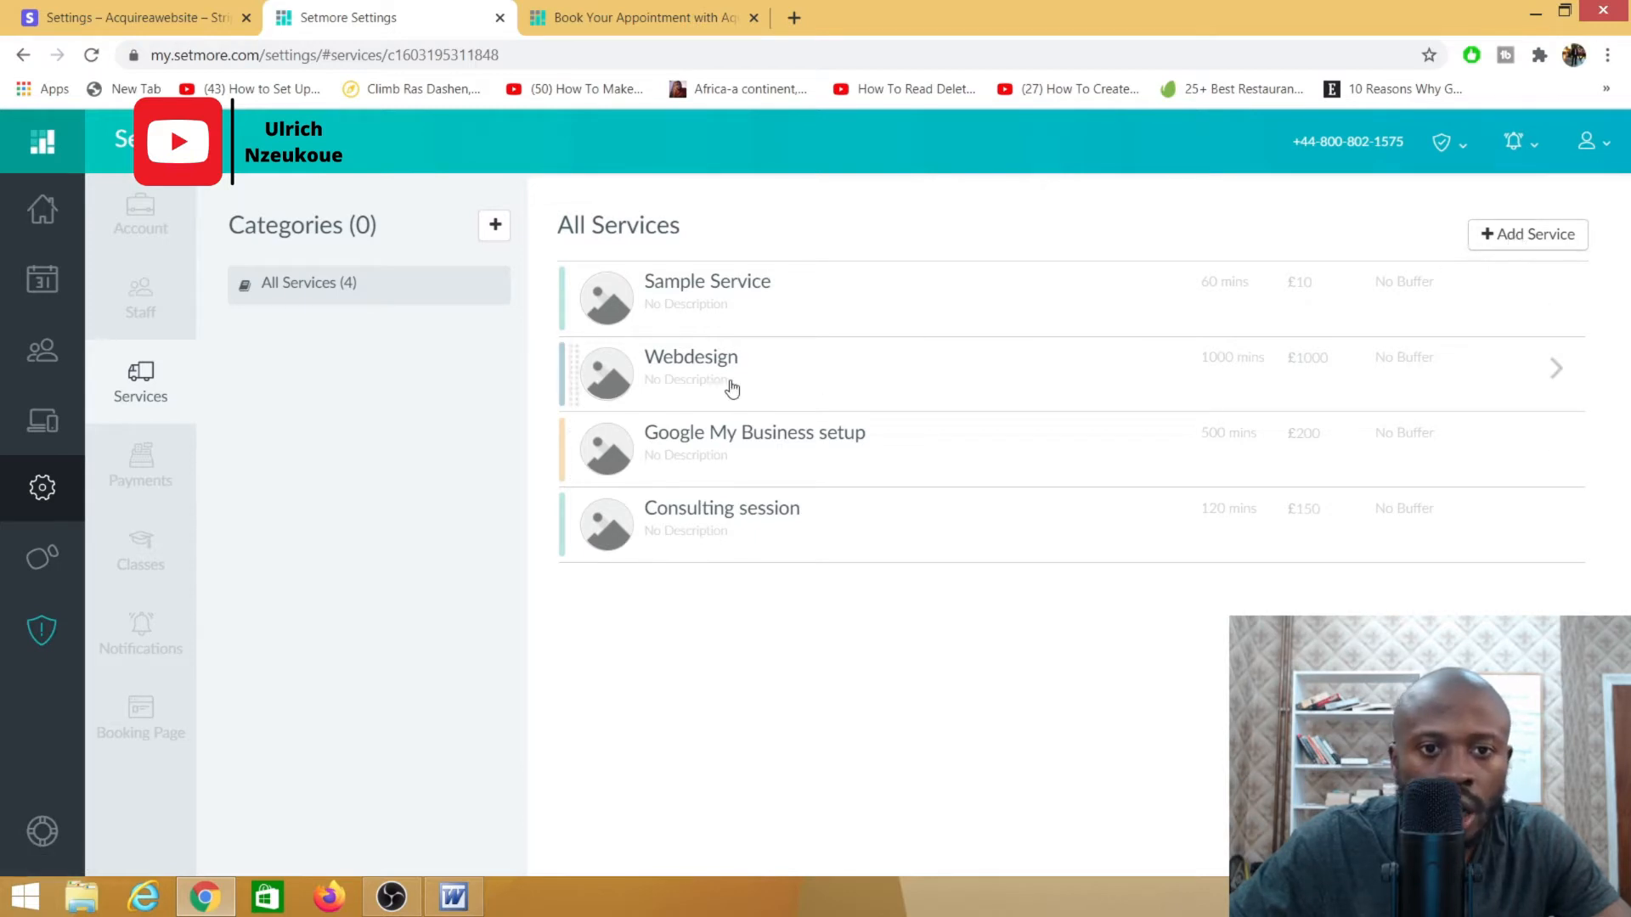
# Delete the Sample Service from the list of services.
pyautogui.click(608, 318)
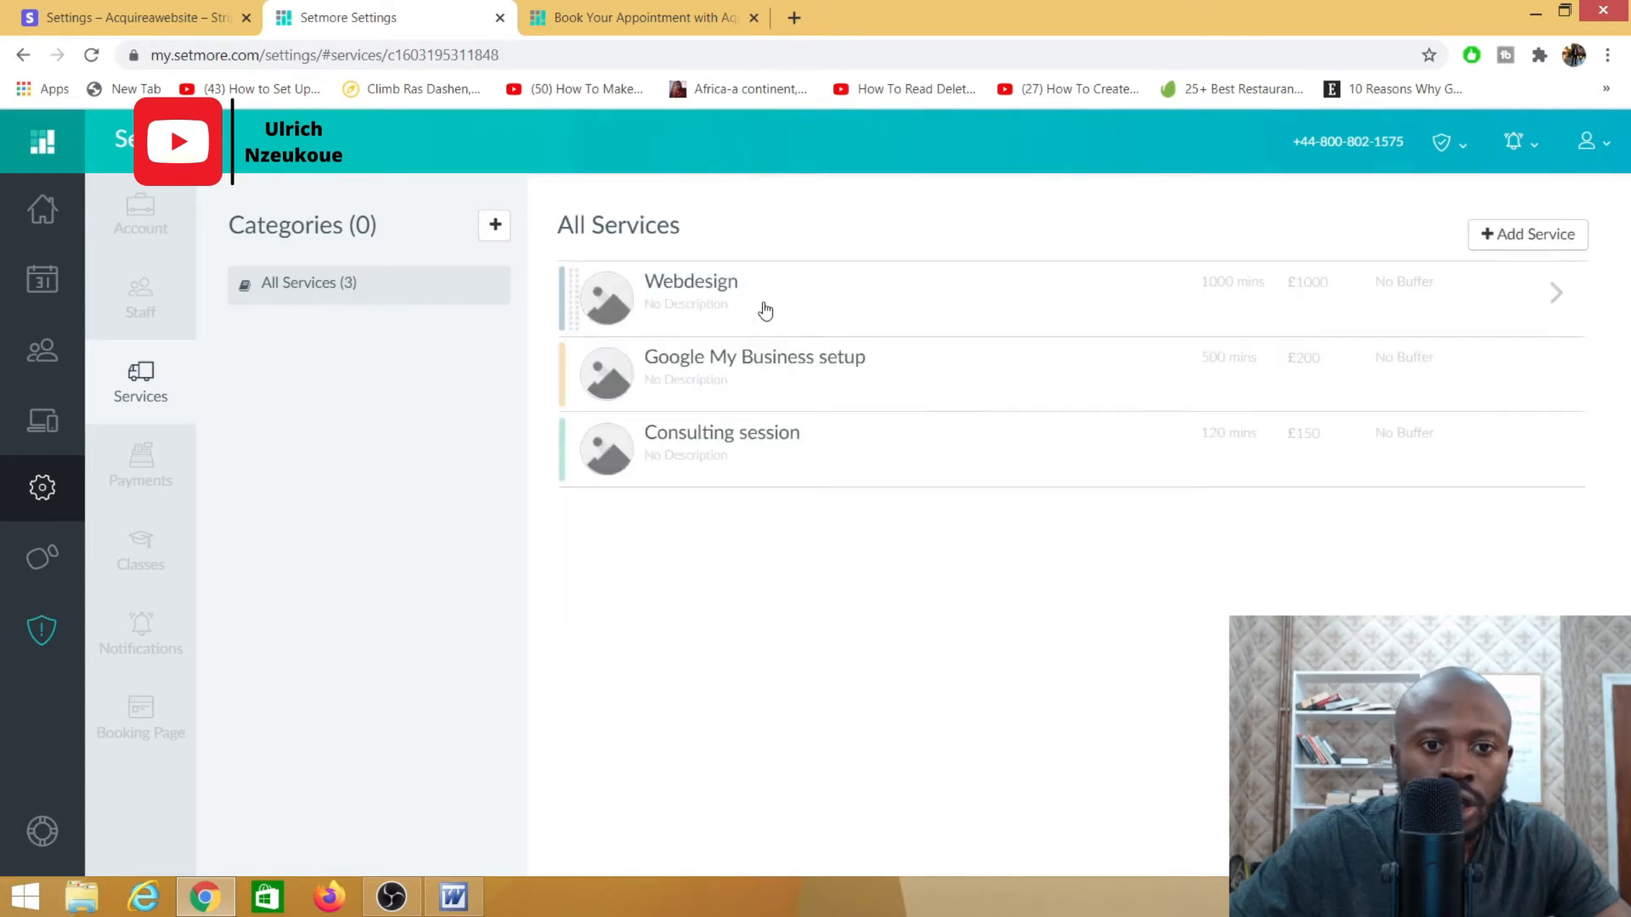
# Open the Webdesign service and rename it as "Web Design".
pyautogui.click(765, 309)
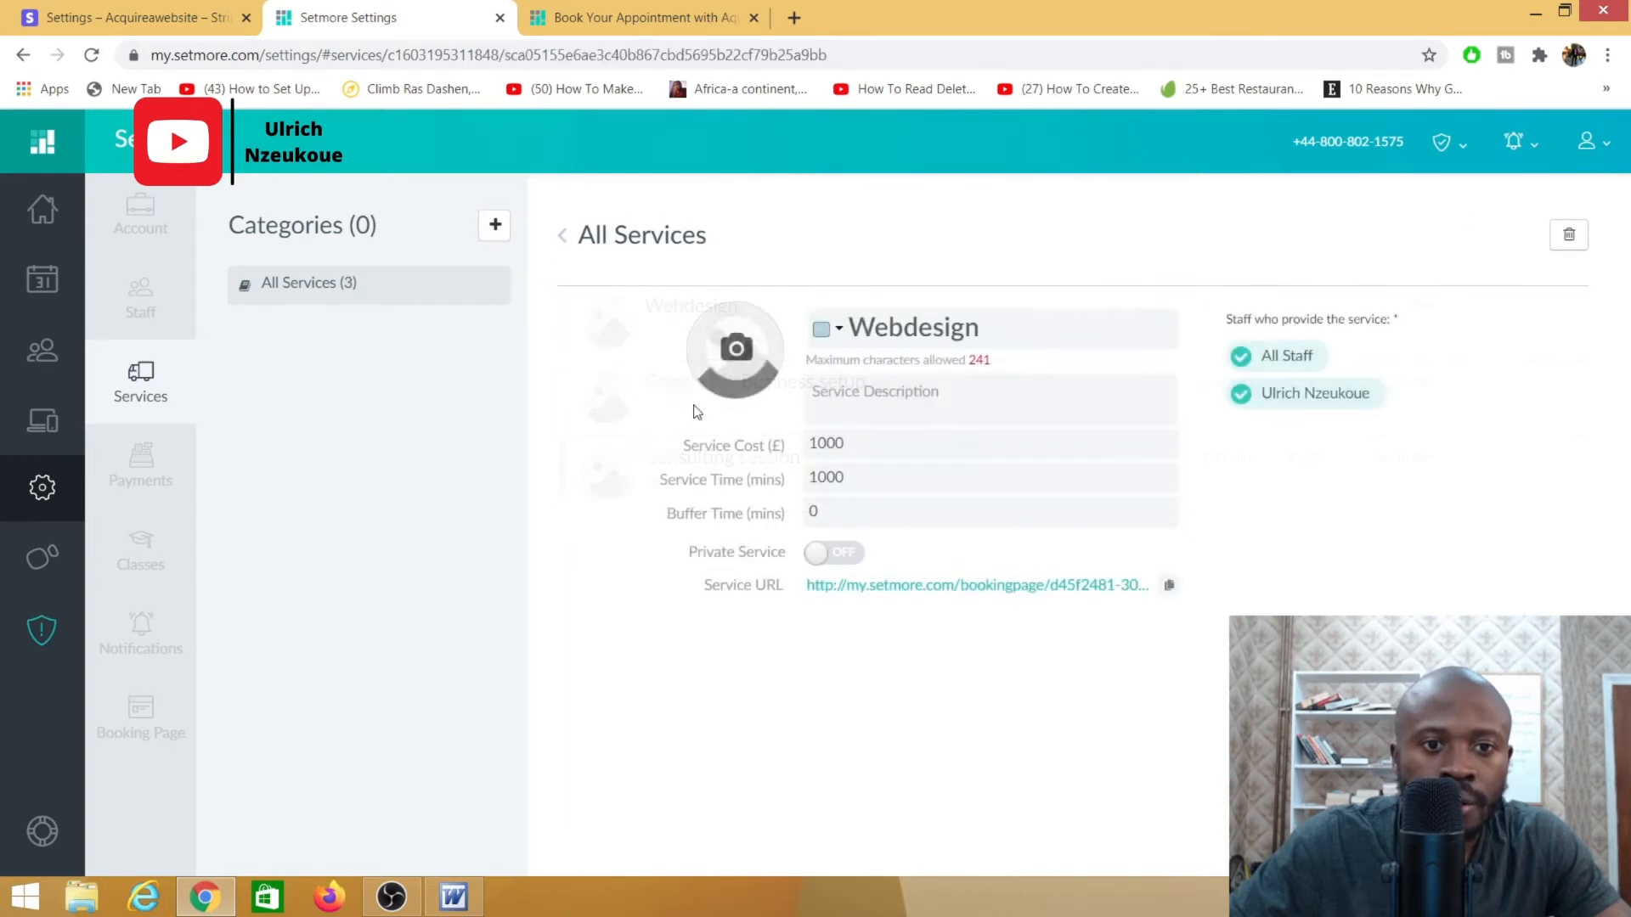
pyautogui.click(905, 329)
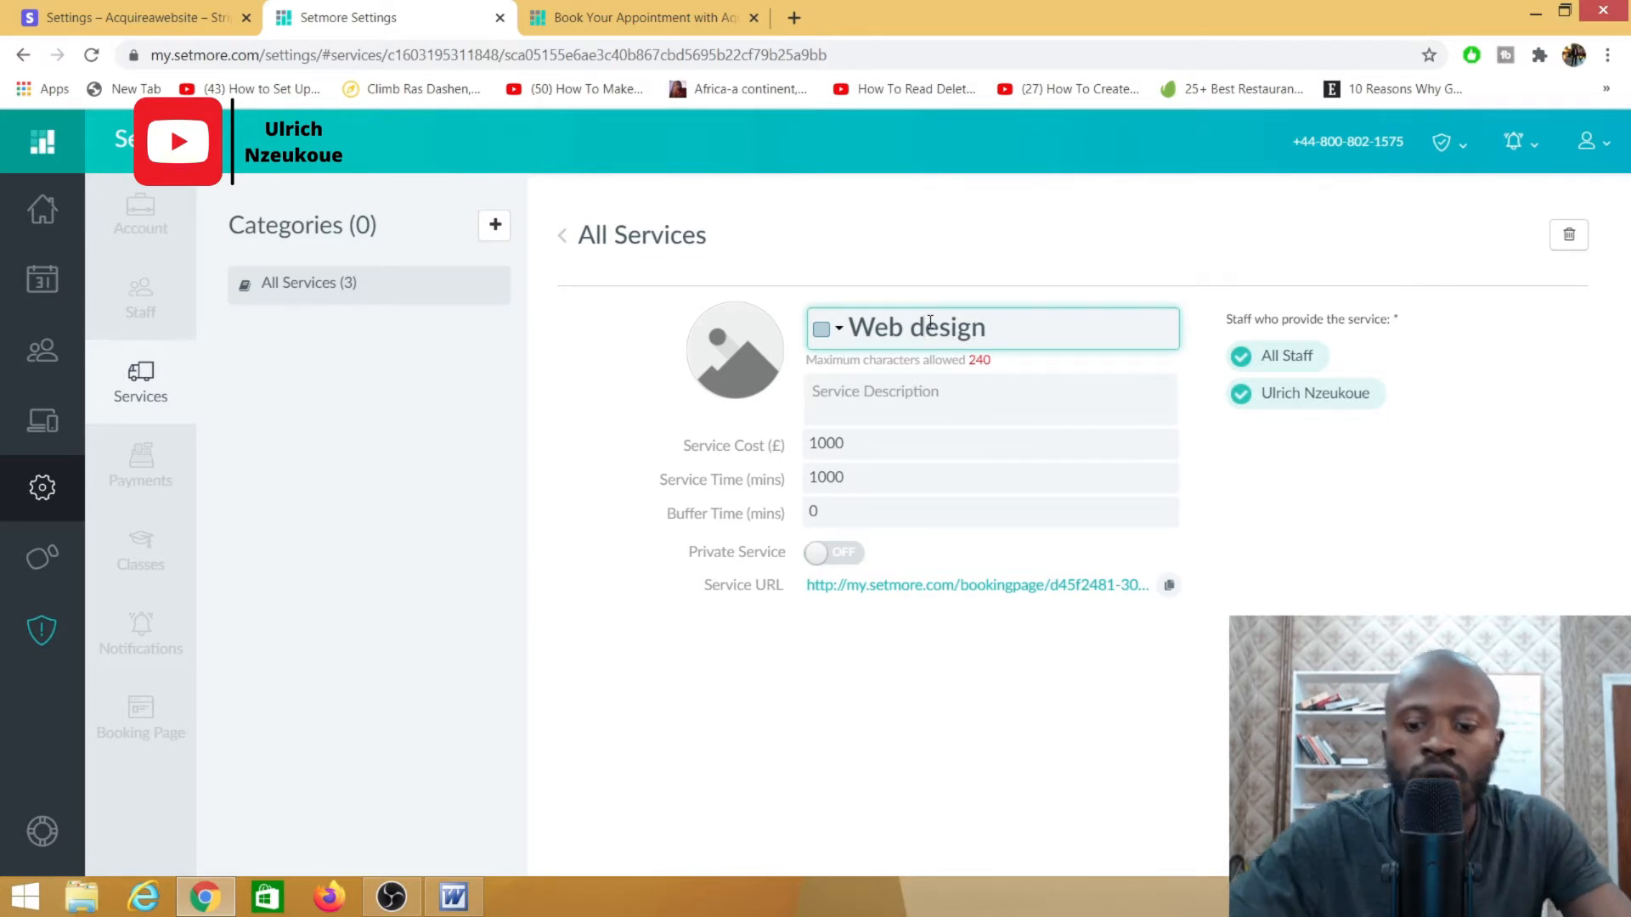
pyautogui.press('Delete')
pyautogui.write('D')
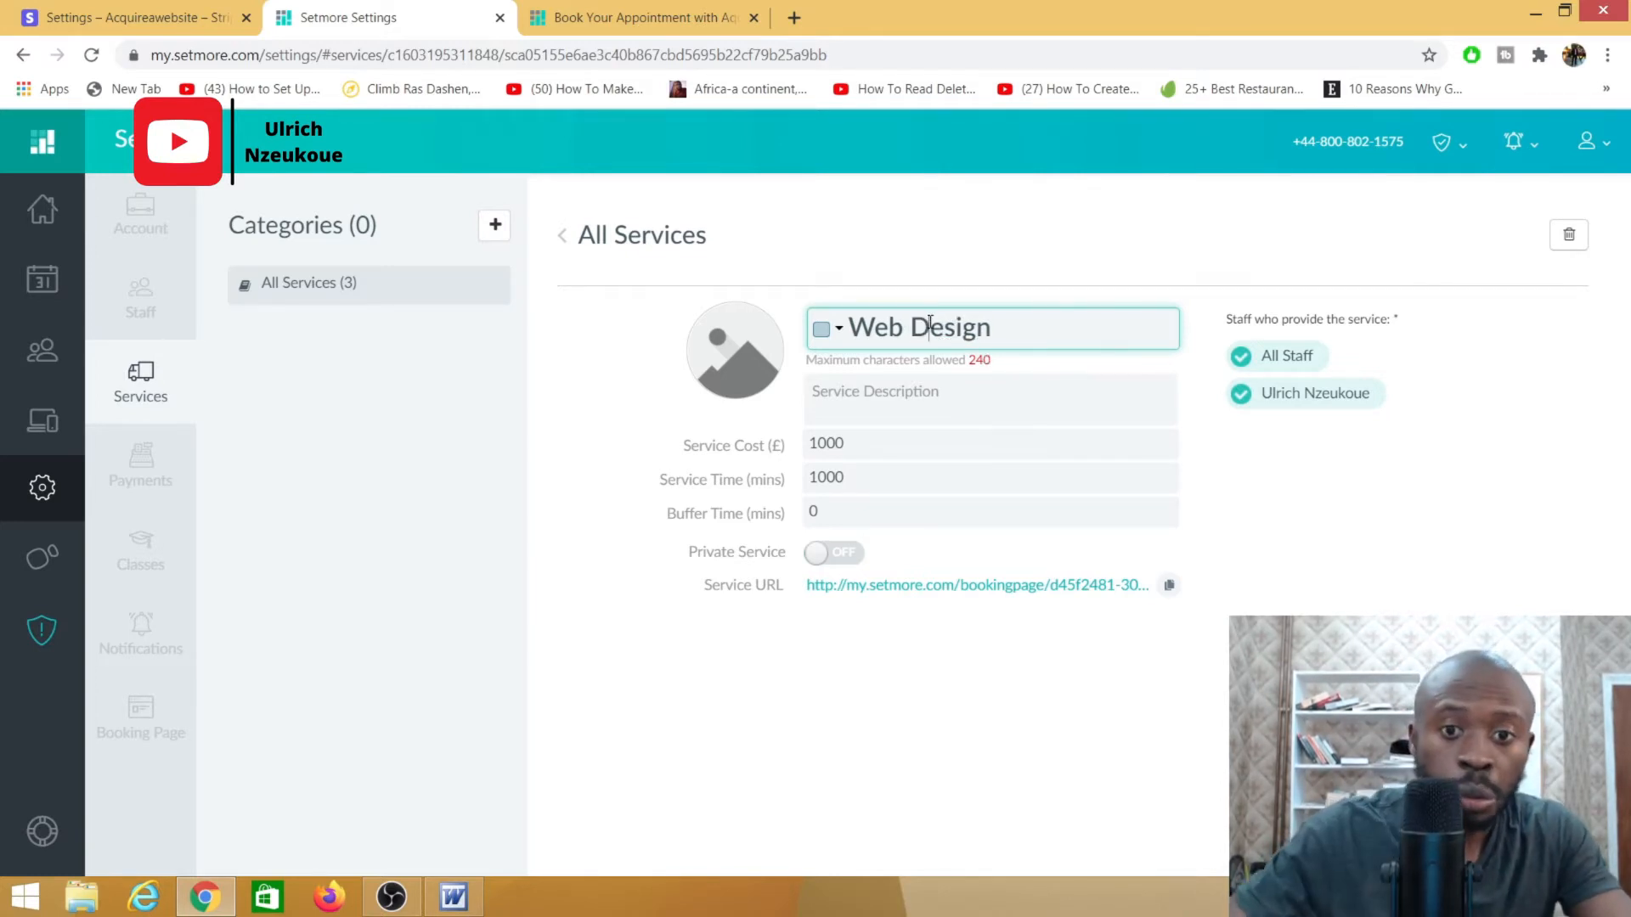
# Set the Web Design service's buffer time to 15 minutes and return to the list of all services.
pyautogui.click(835, 386)
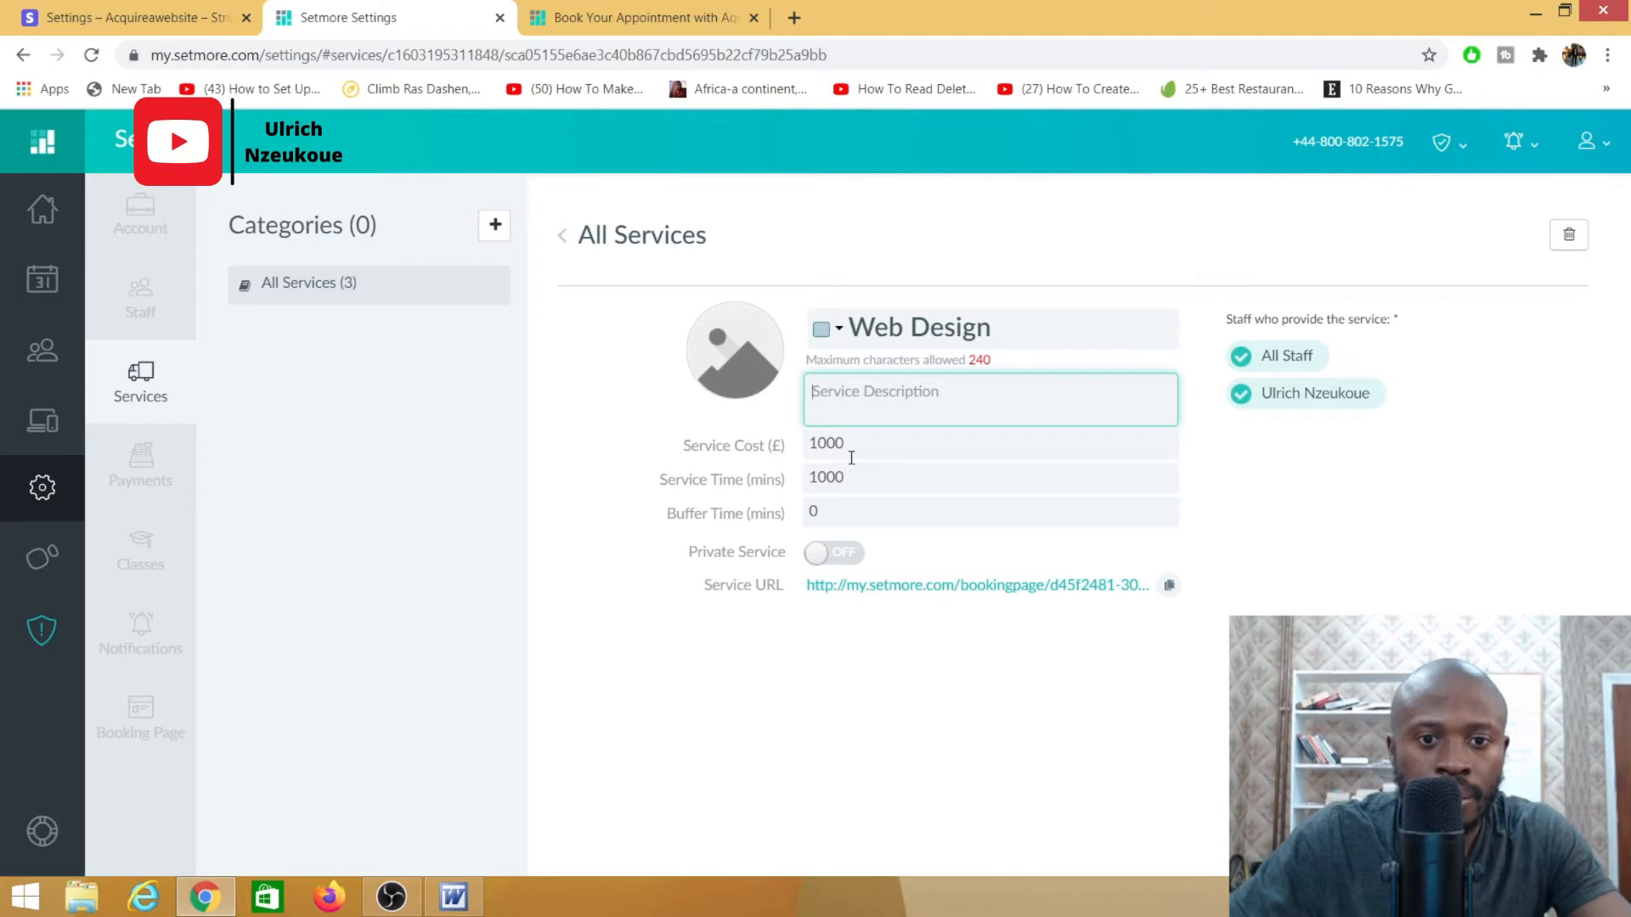
pyautogui.click(847, 448)
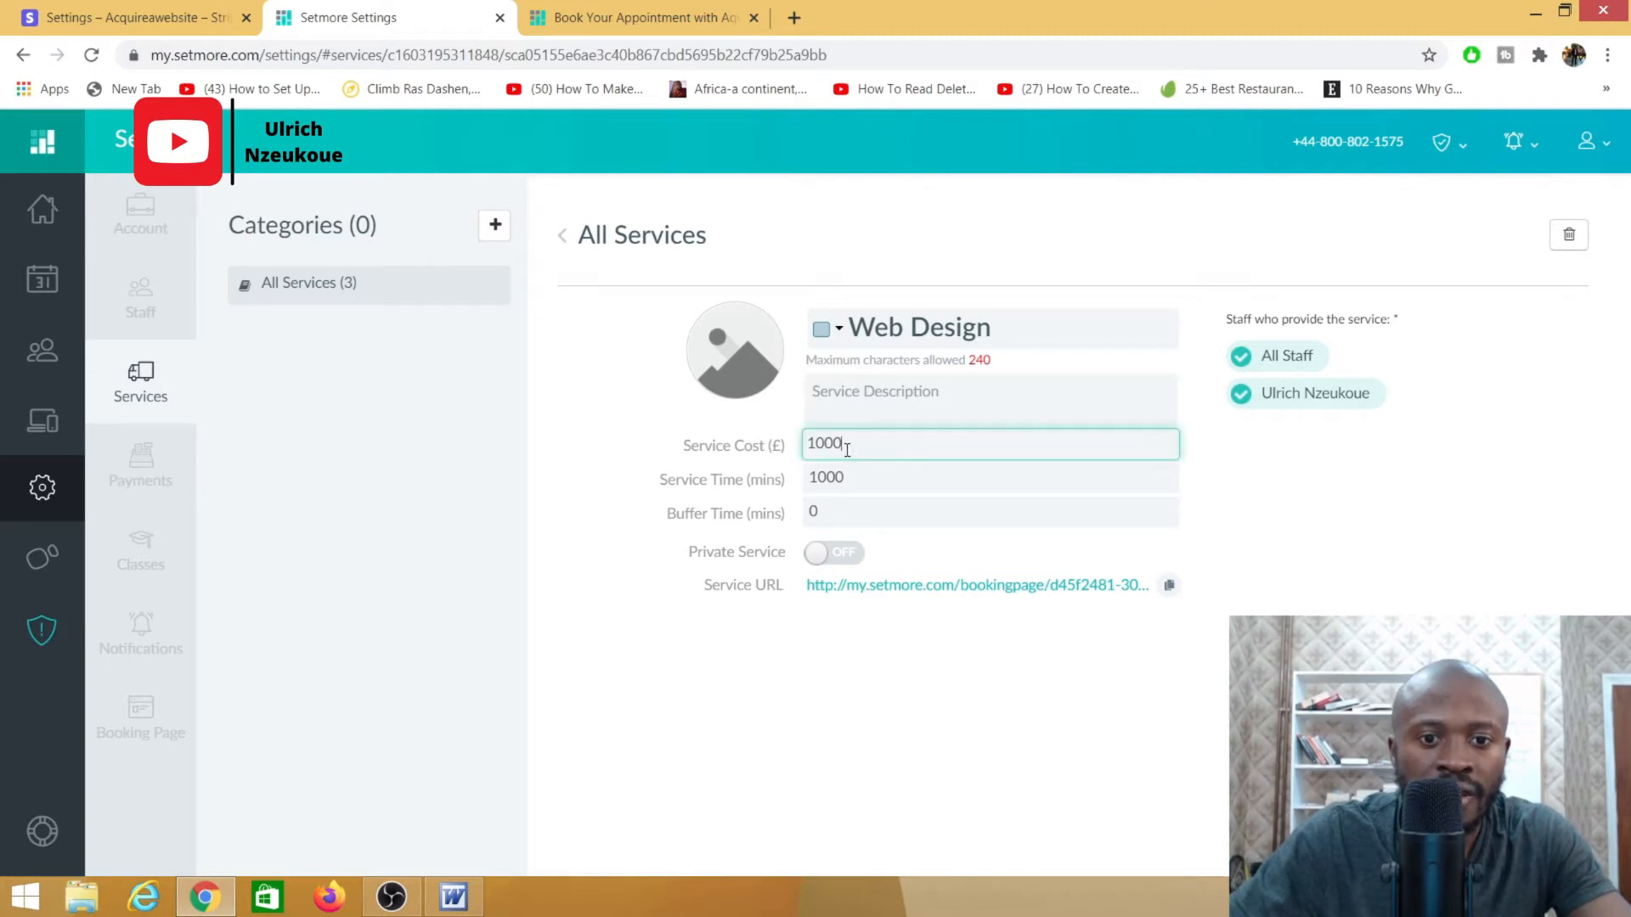
pyautogui.click(828, 517)
pyautogui.click(886, 480)
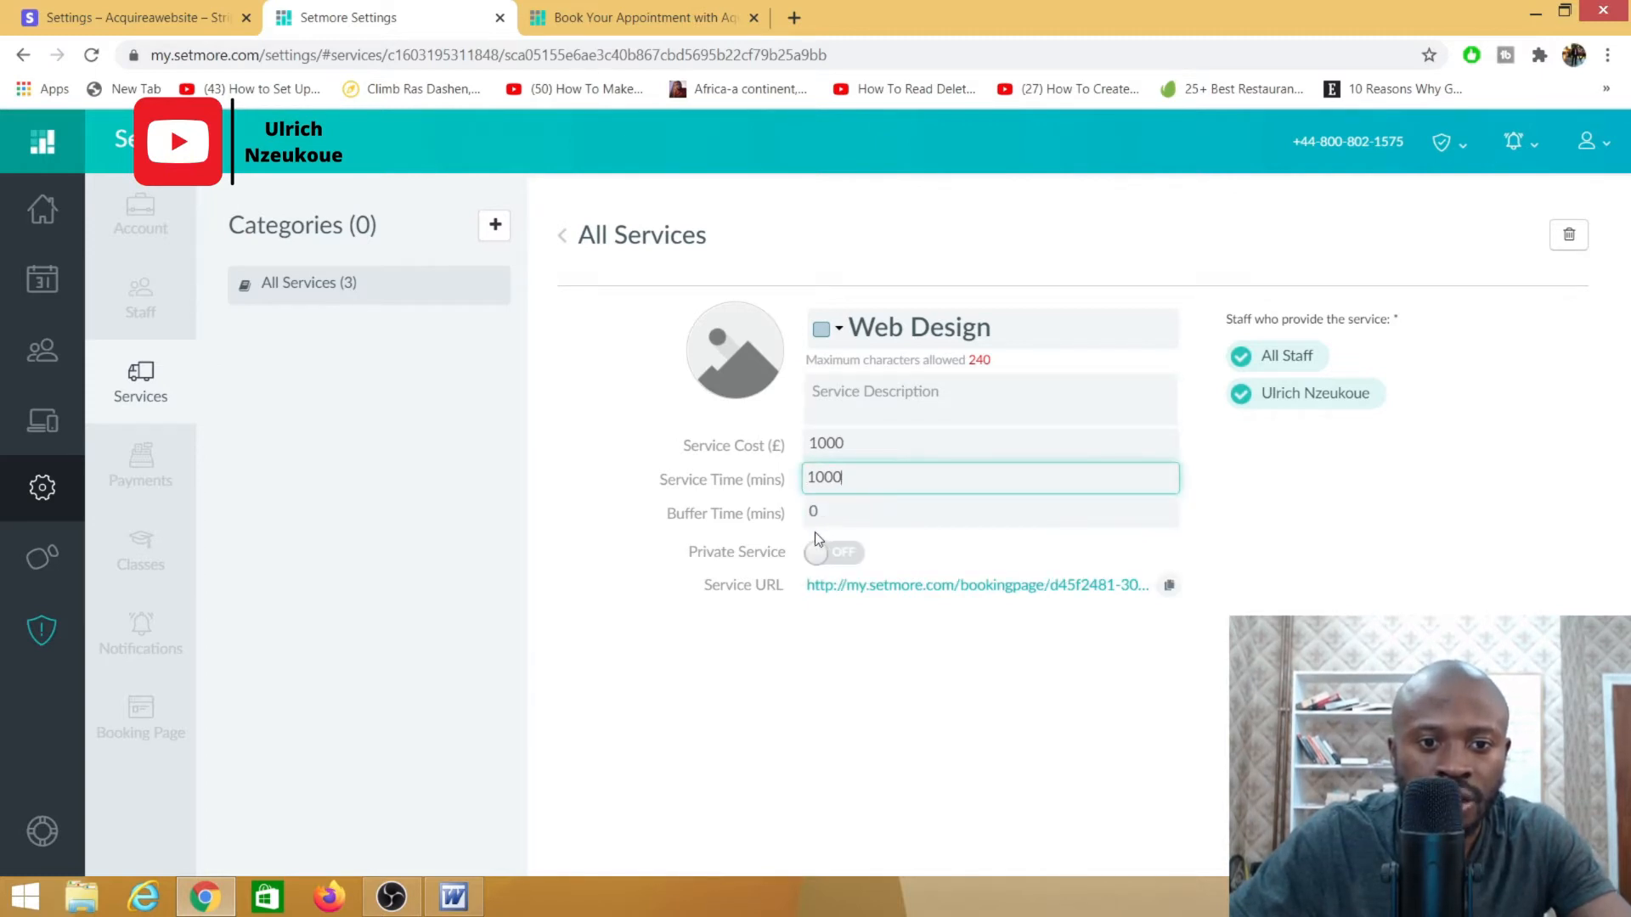
pyautogui.click(841, 513)
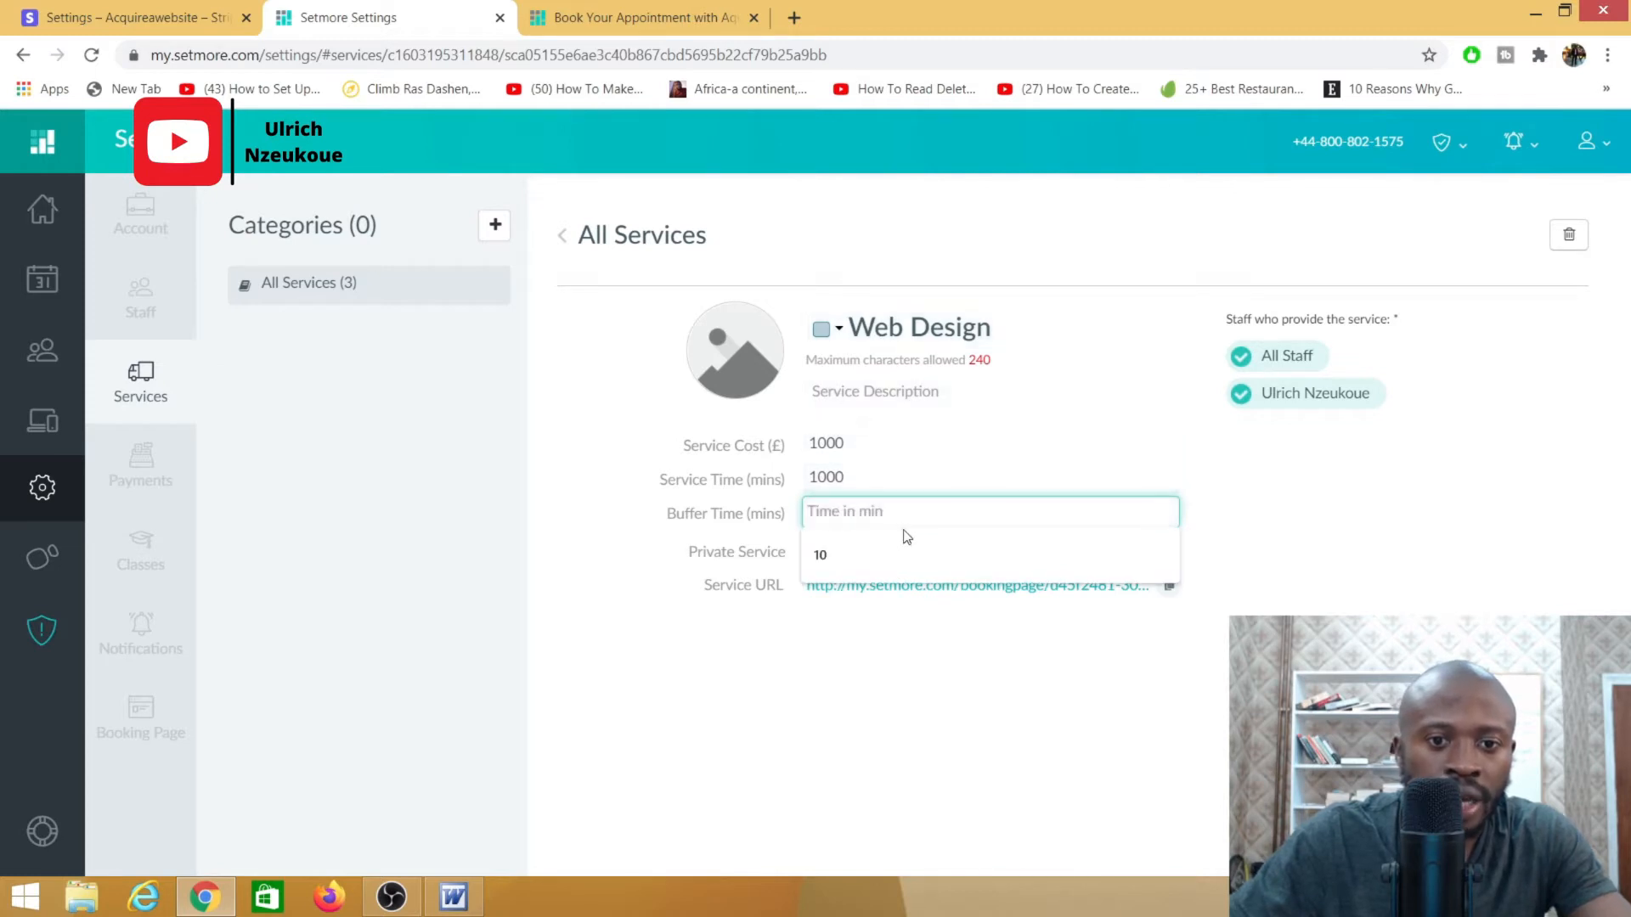
pyautogui.write('15')
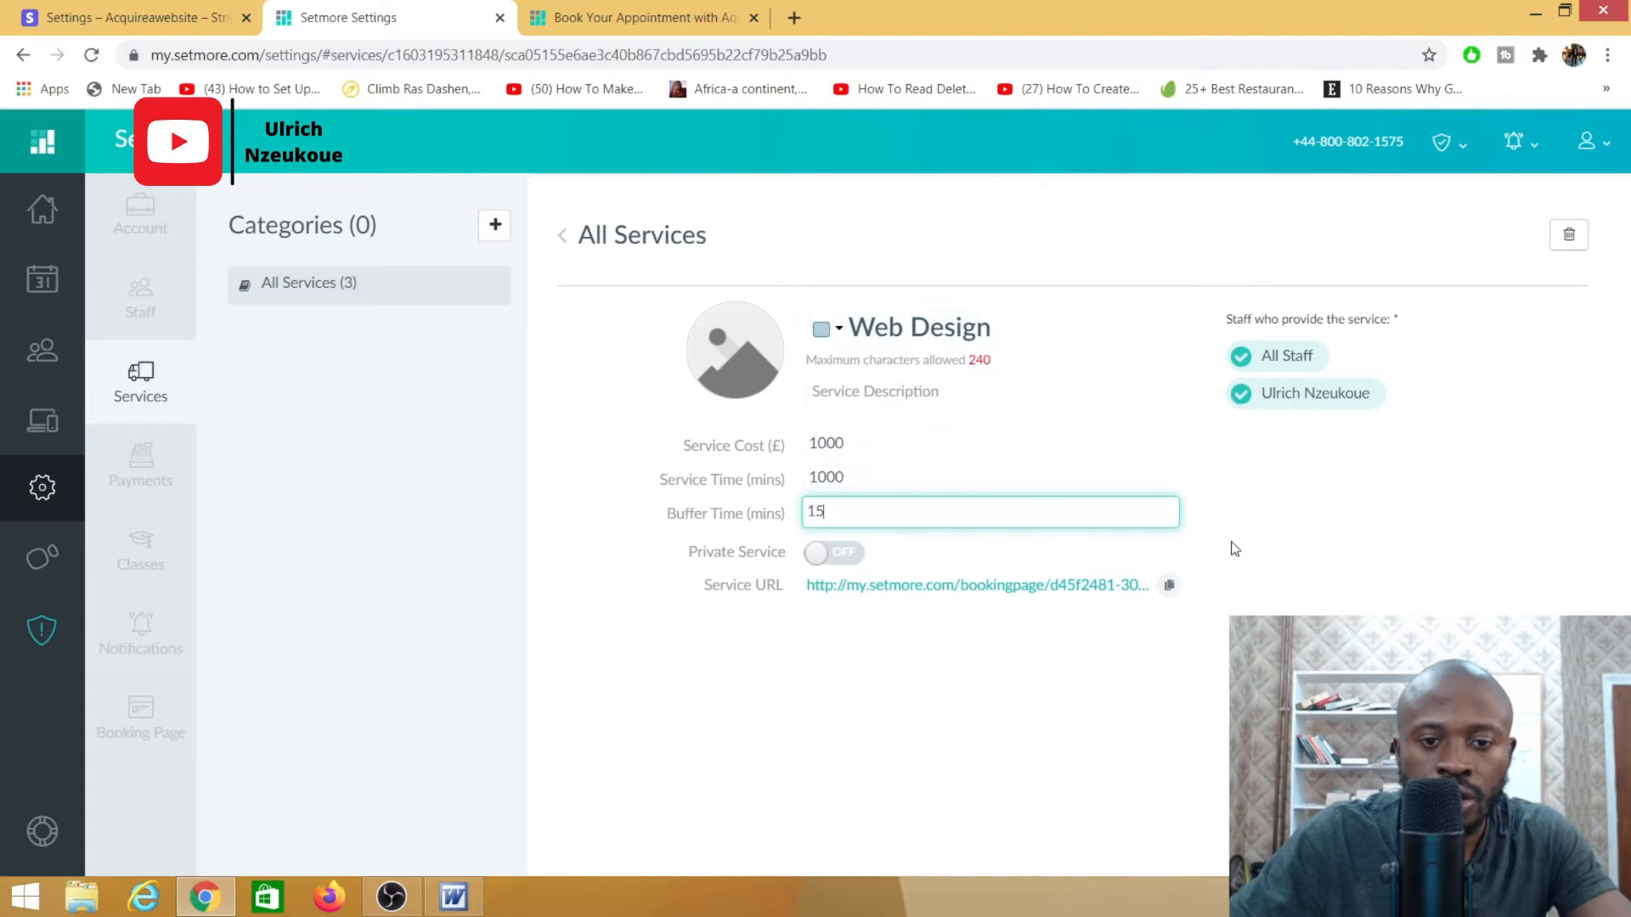
pyautogui.click(1274, 538)
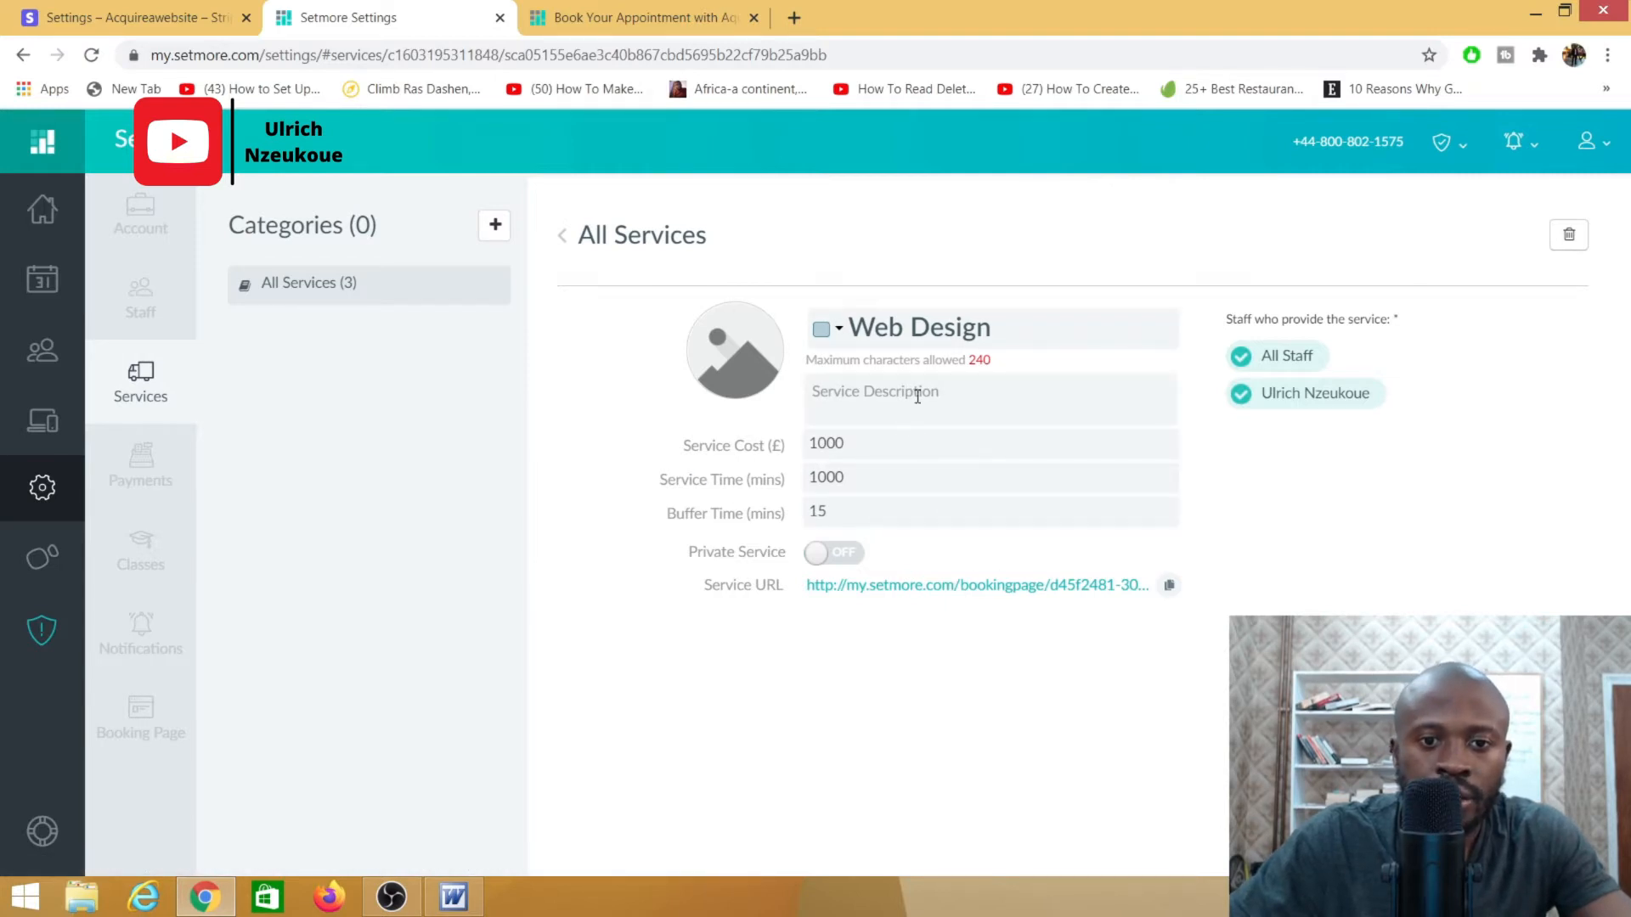
pyautogui.click(839, 514)
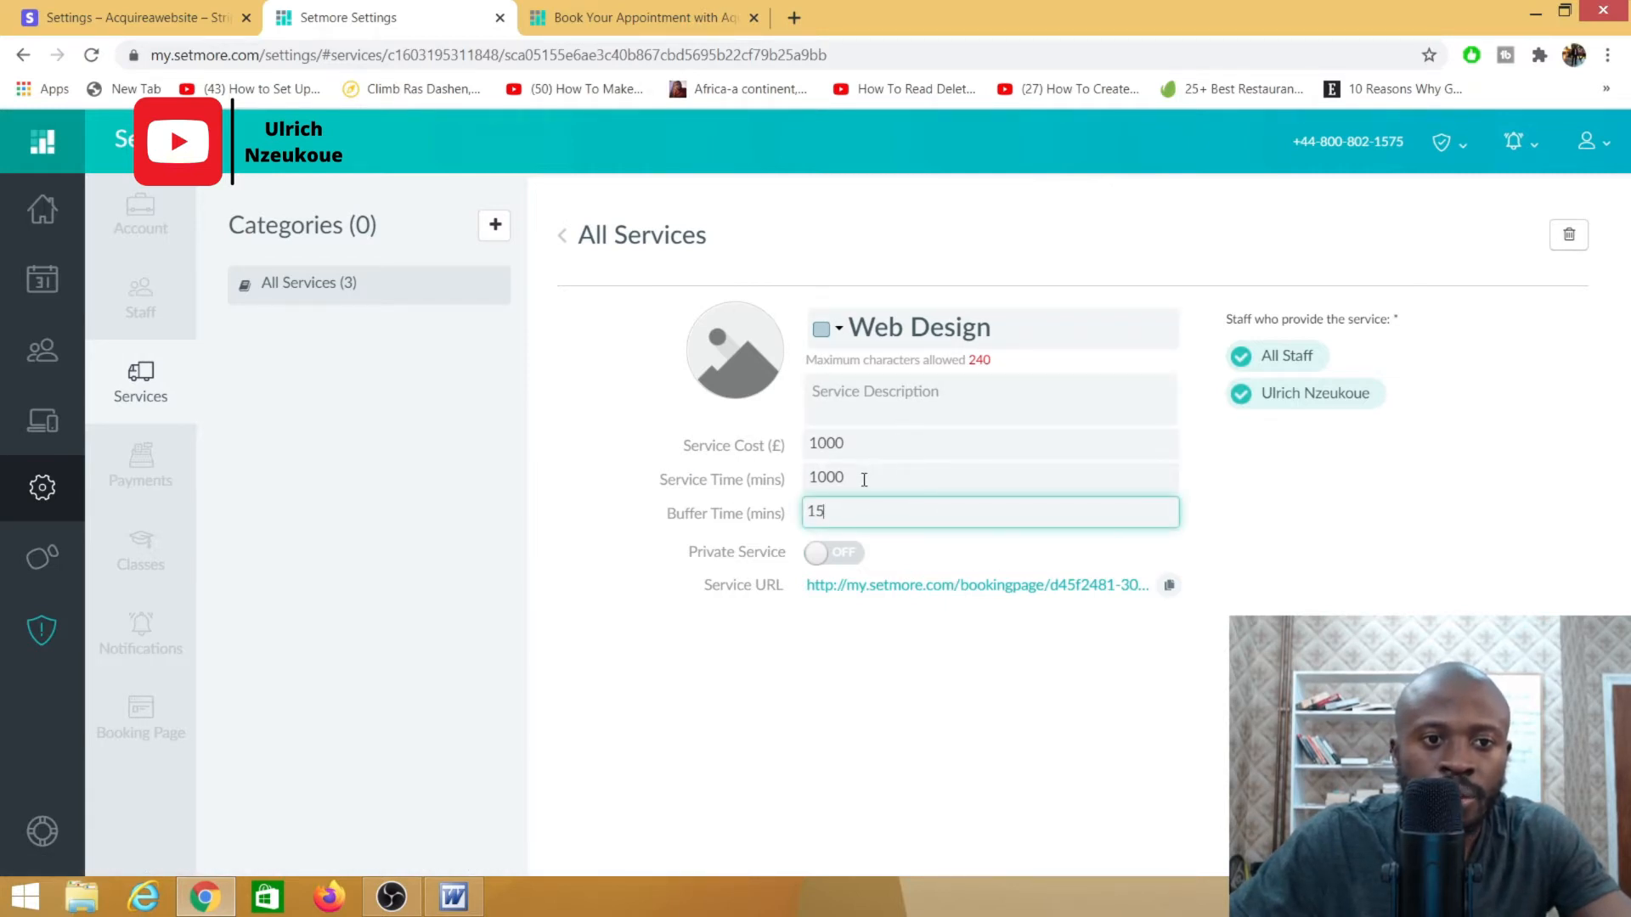
pyautogui.click(864, 480)
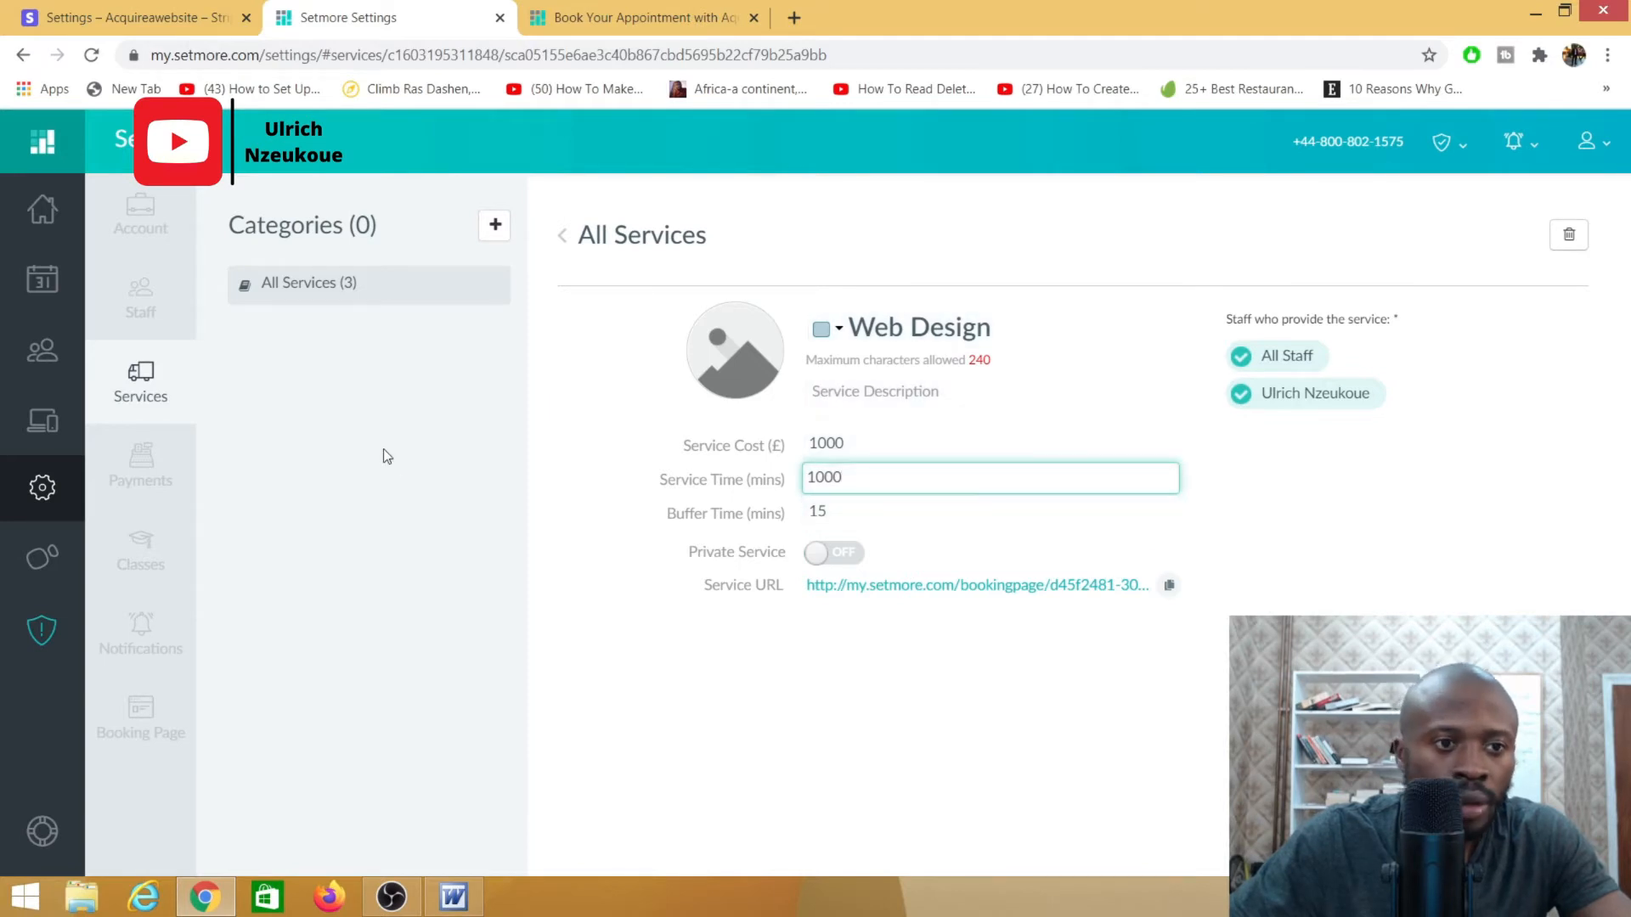
pyautogui.click(280, 283)
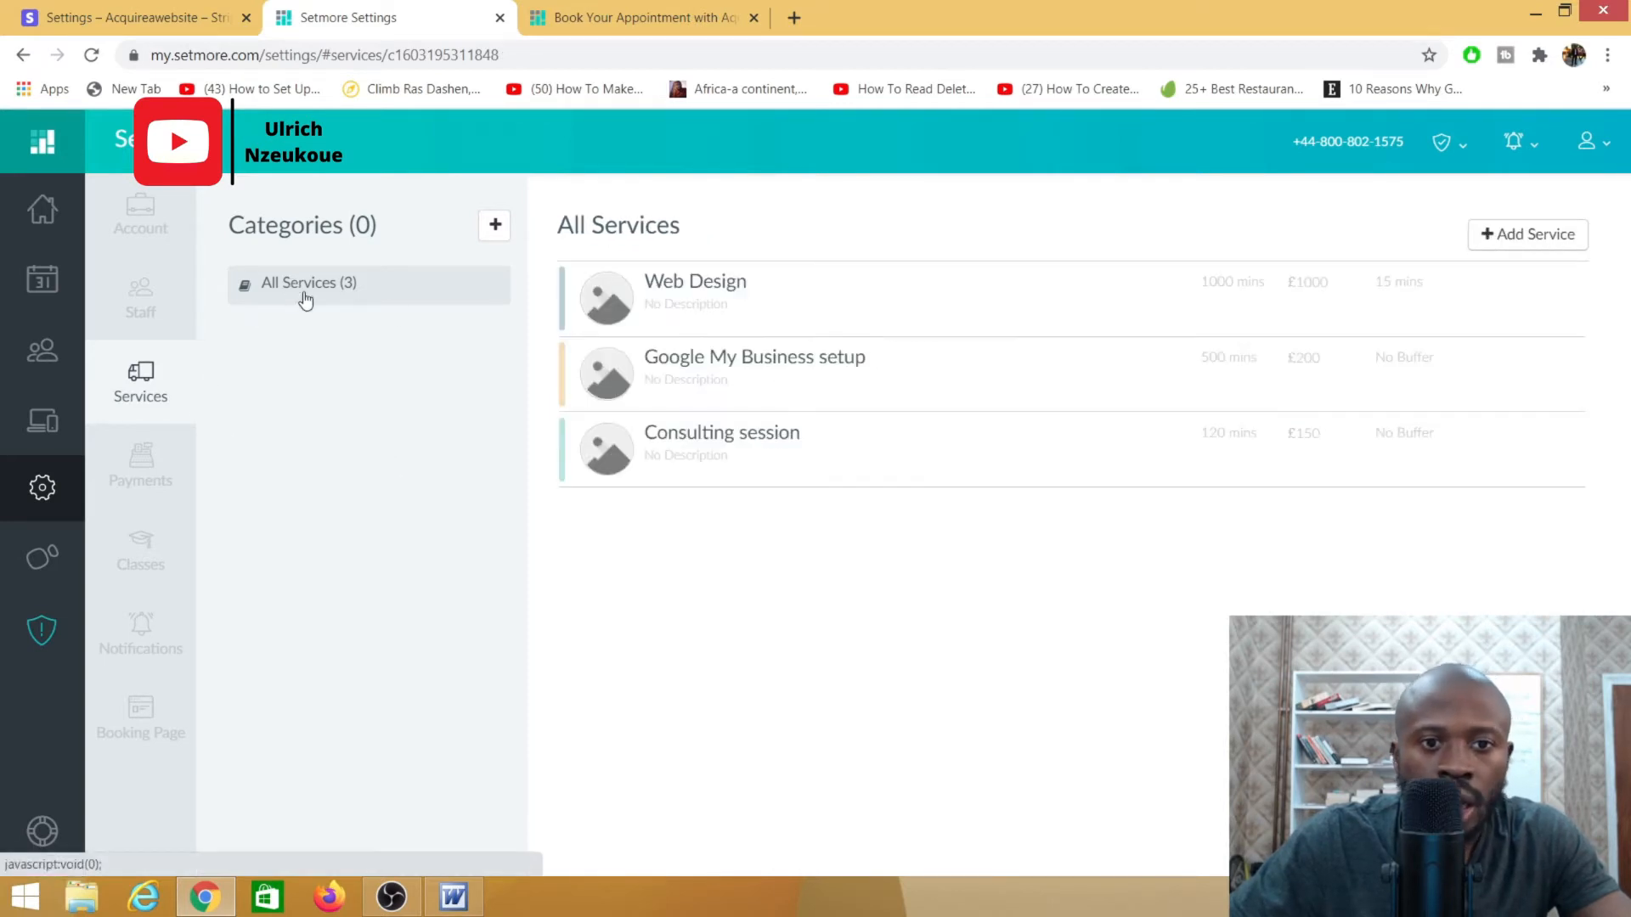
# Open the Google My Business setup service and load the "online Marketing" image from the Desktop as its picture.
pyautogui.click(718, 381)
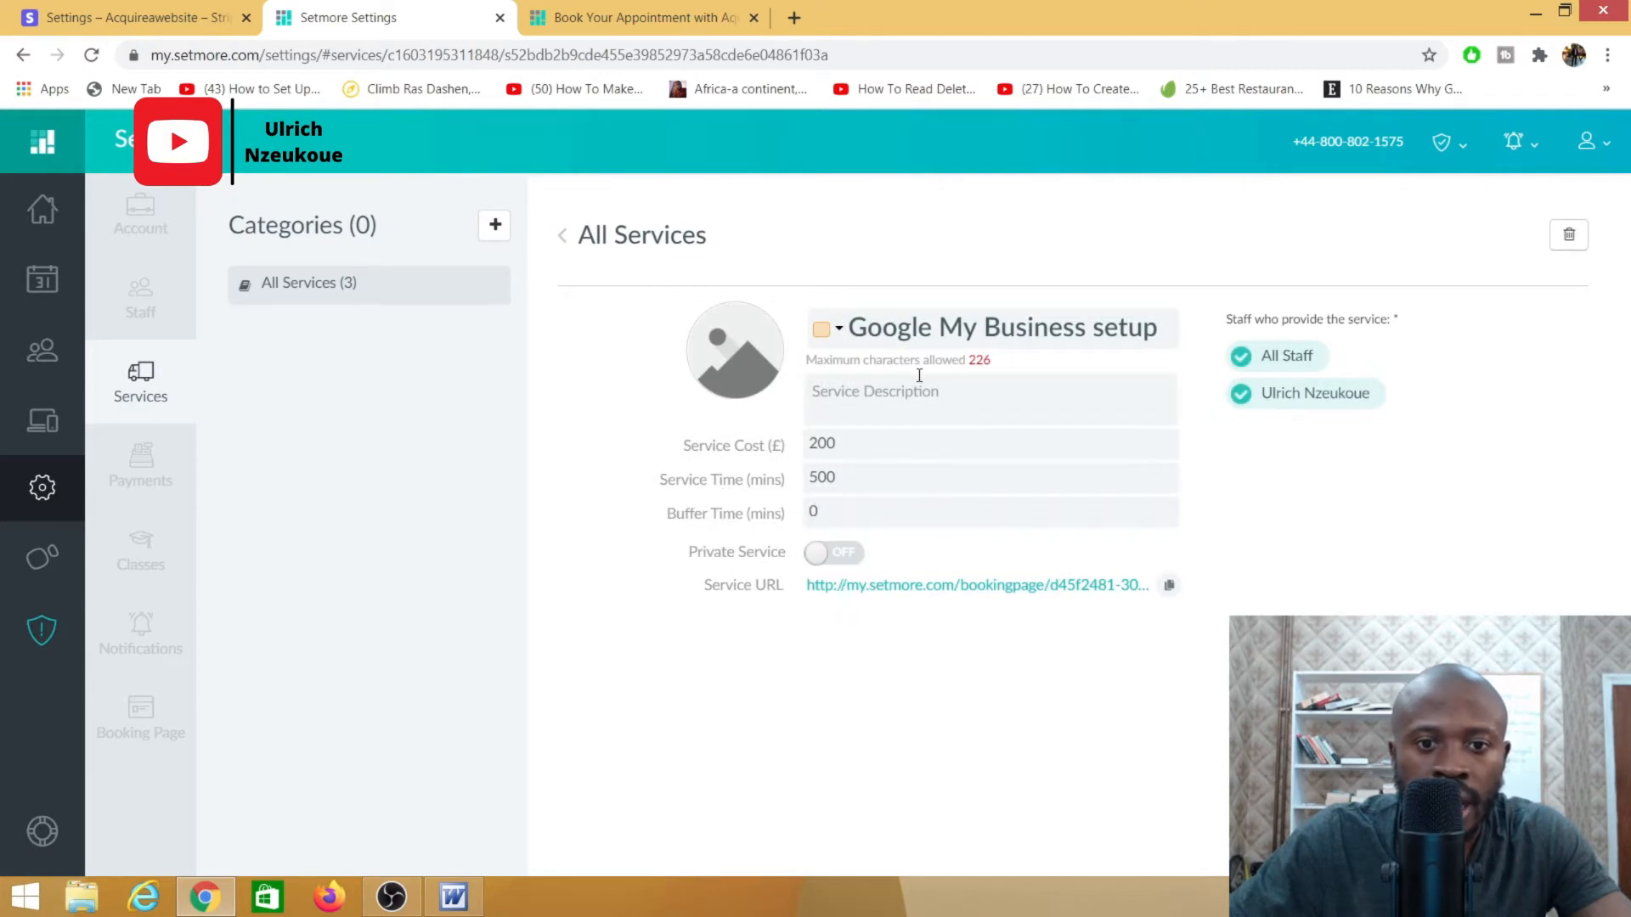
pyautogui.click(737, 365)
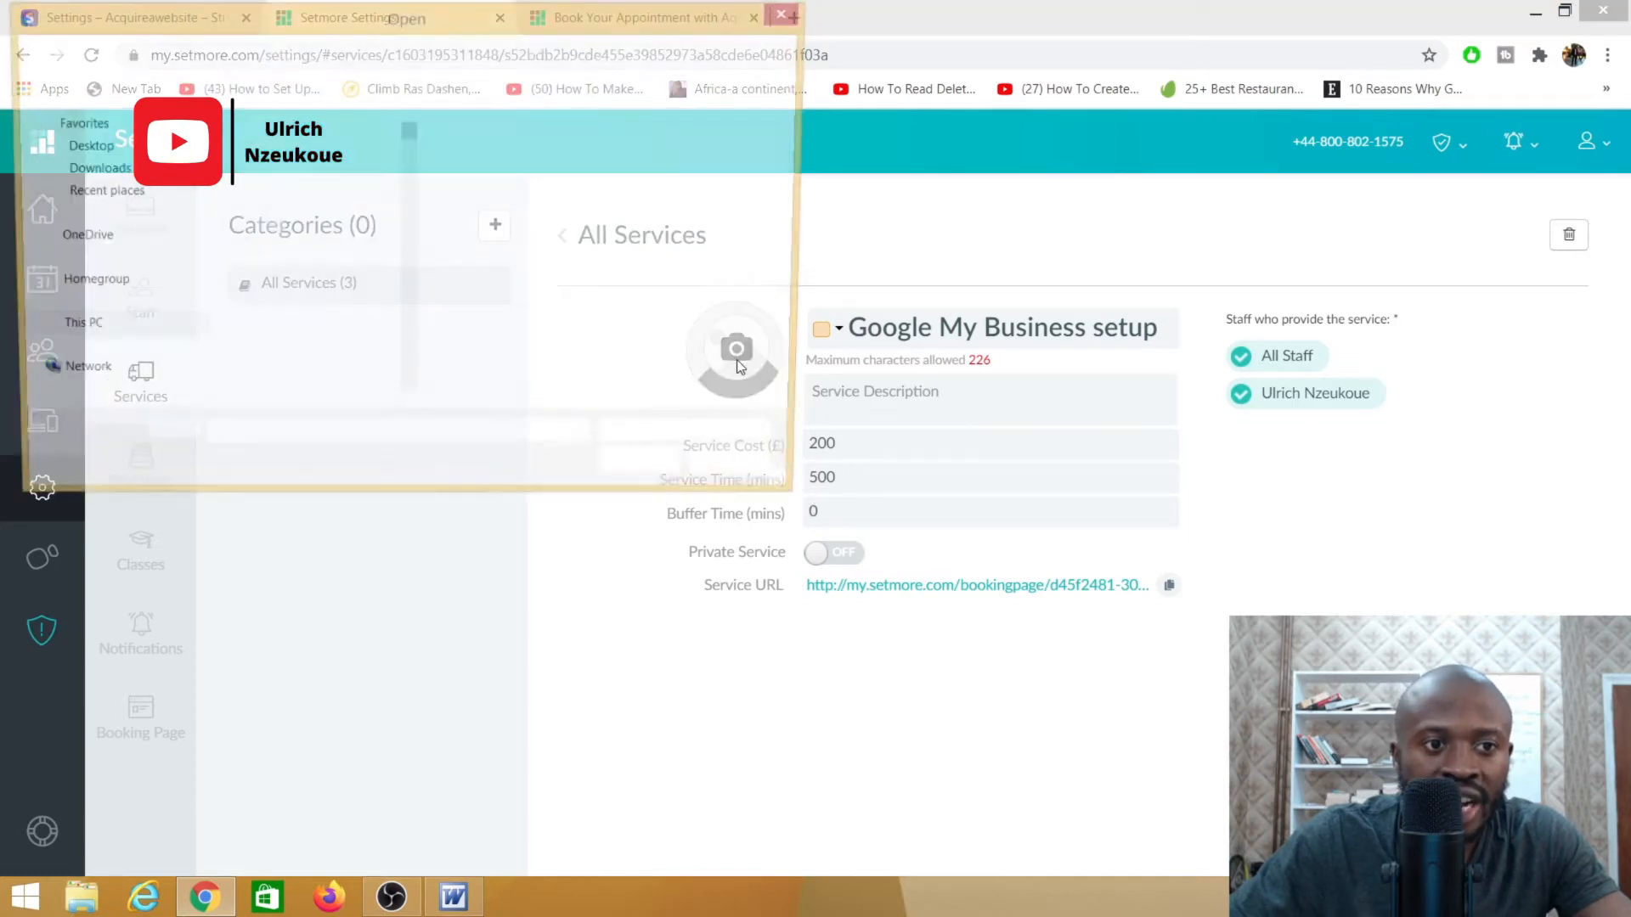
pyautogui.scroll(-5, 264, 308)
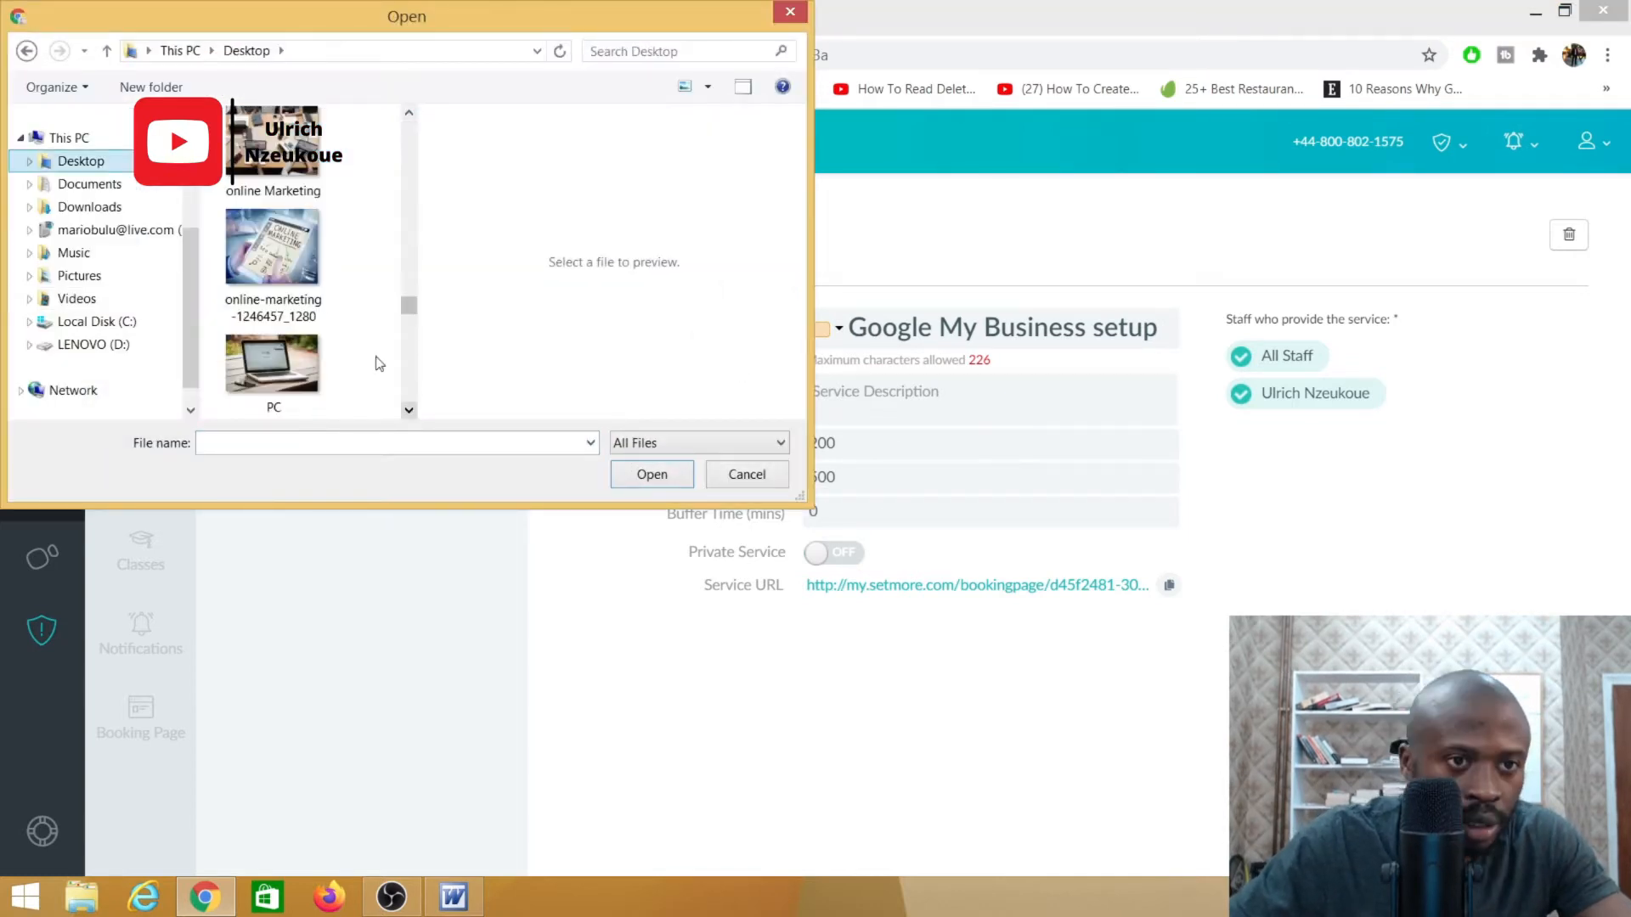
pyautogui.click(273, 148)
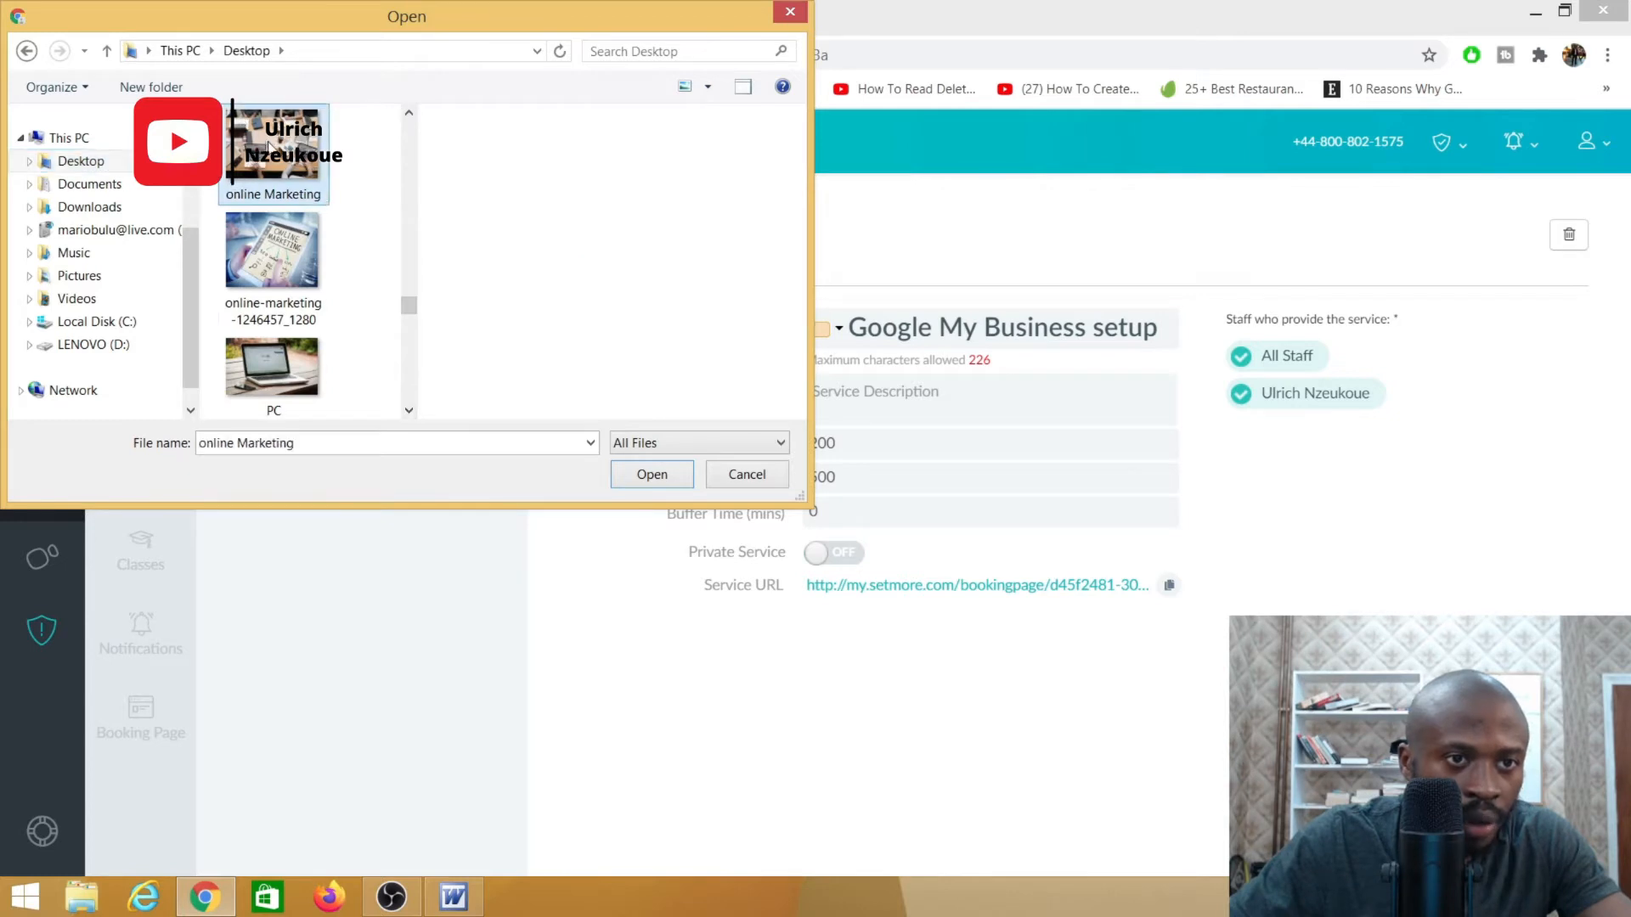
pyautogui.click(651, 474)
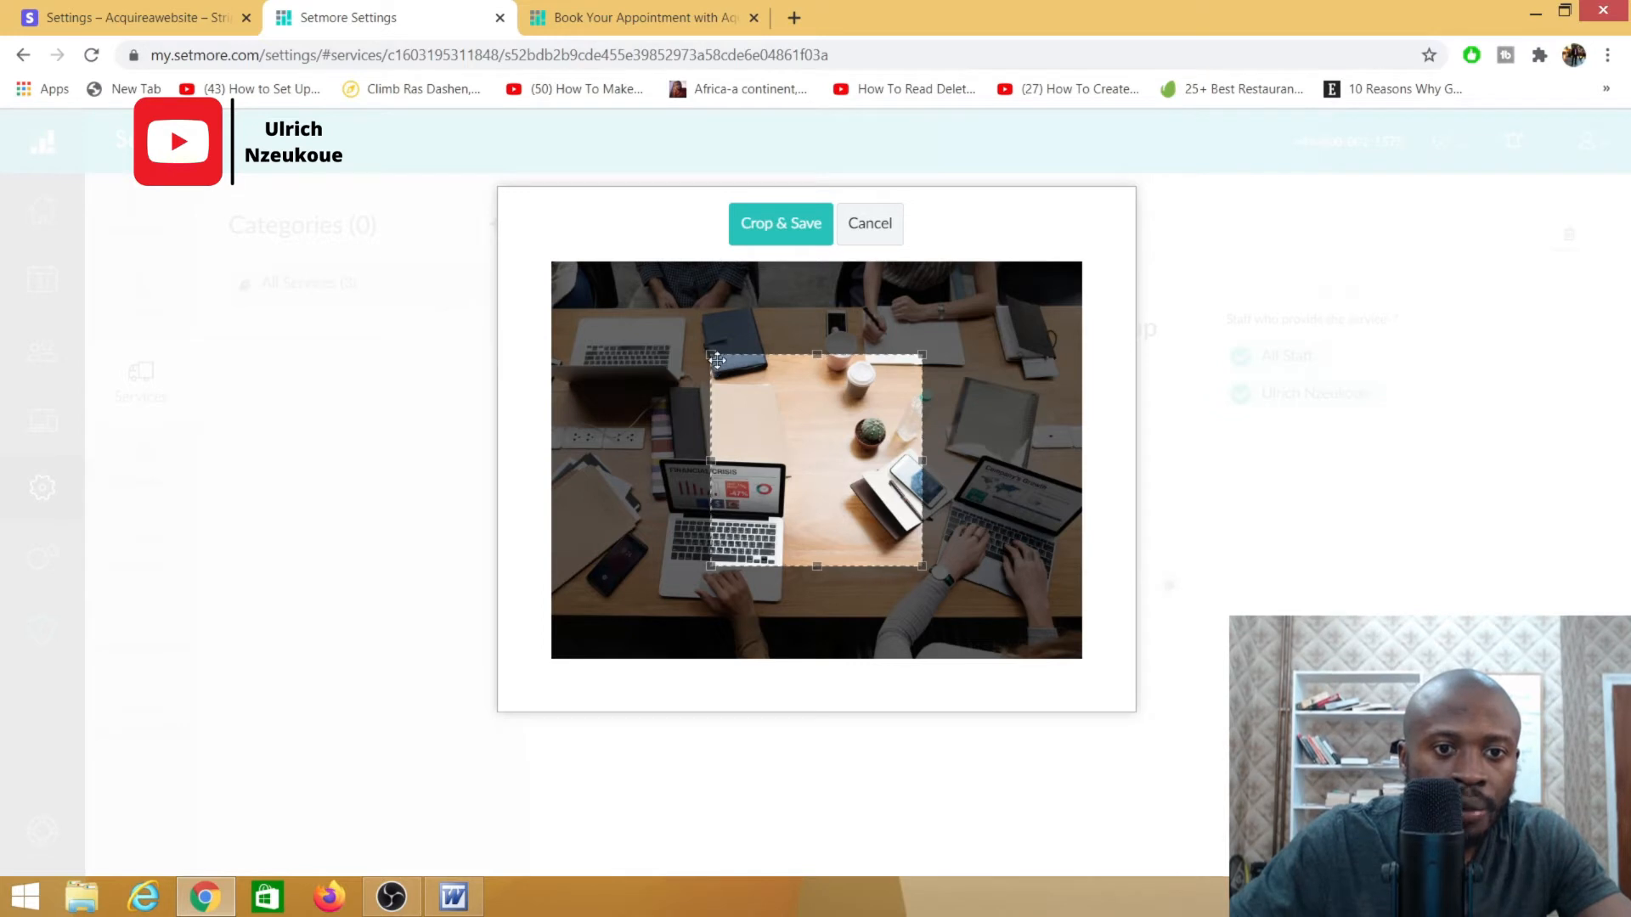
# Enlarge the square crop to the image's full height, roughly centred, then save it and return to the services list.
pyautogui.moveTo(717, 360); pyautogui.dragTo(582, 307)
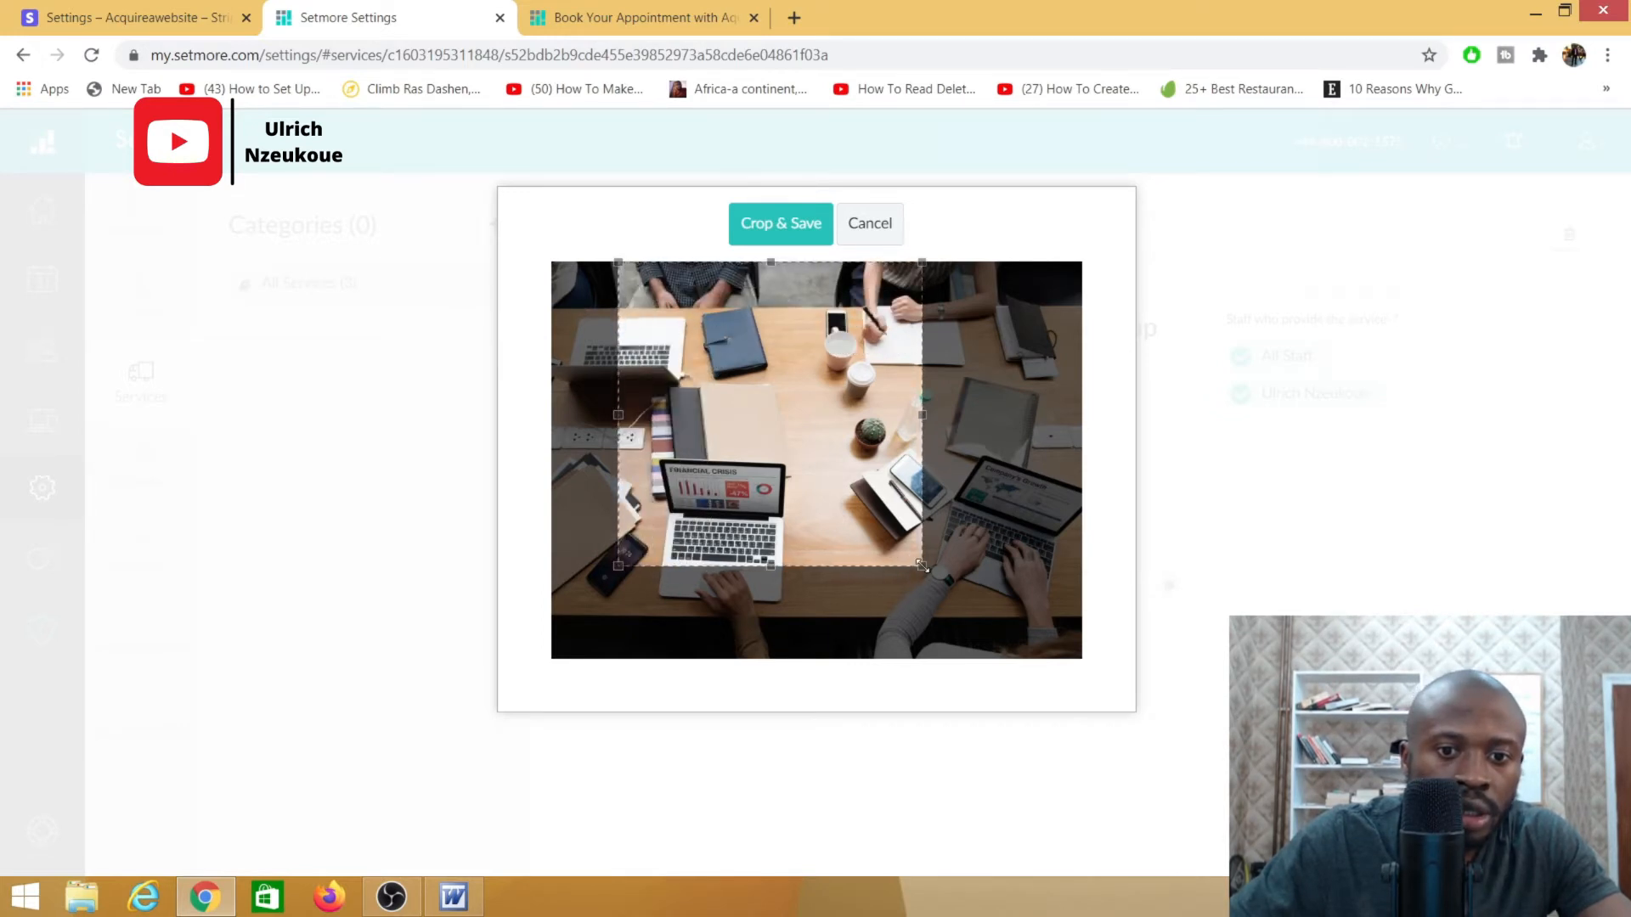
pyautogui.moveTo(920, 566); pyautogui.dragTo(1033, 671)
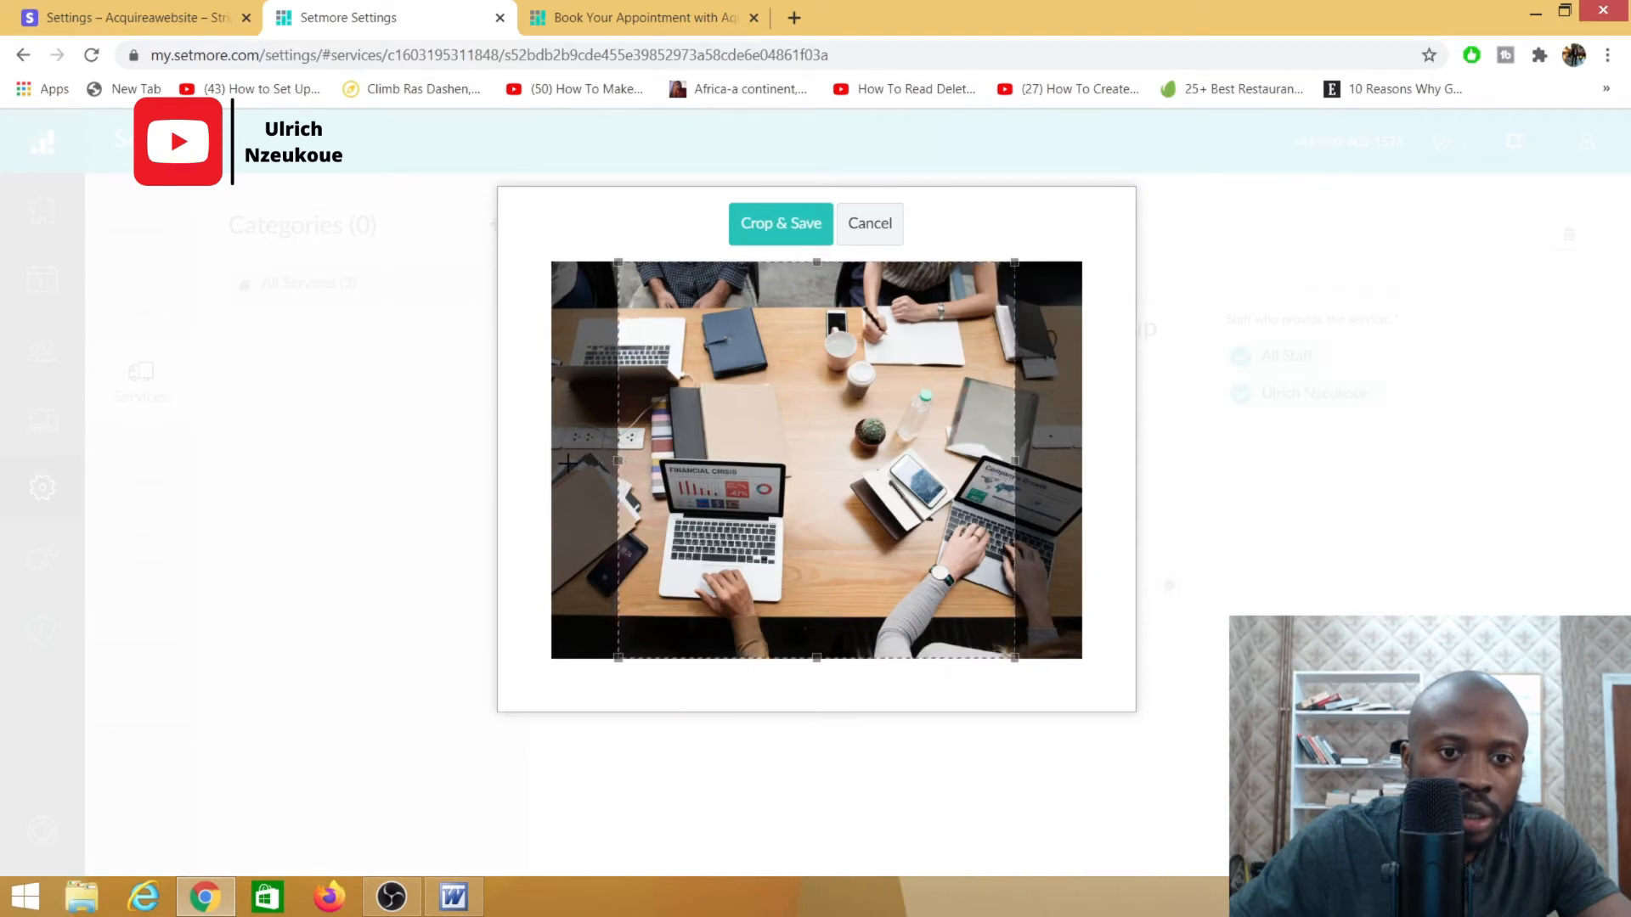
pyautogui.moveTo(931, 424); pyautogui.dragTo(921, 422)
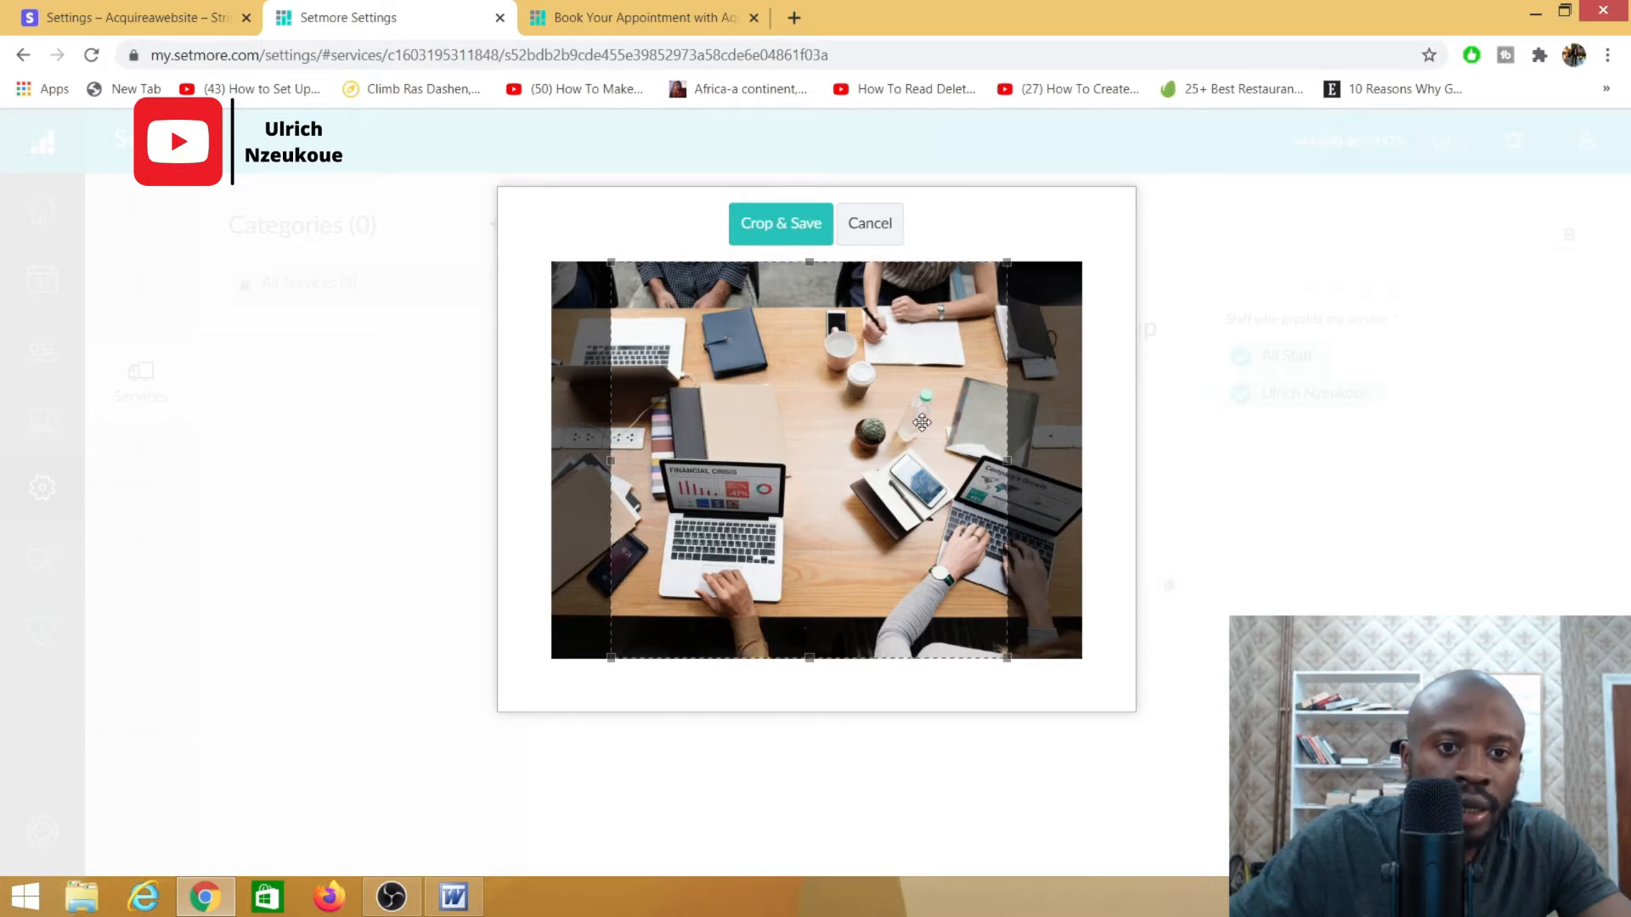
pyautogui.click(788, 224)
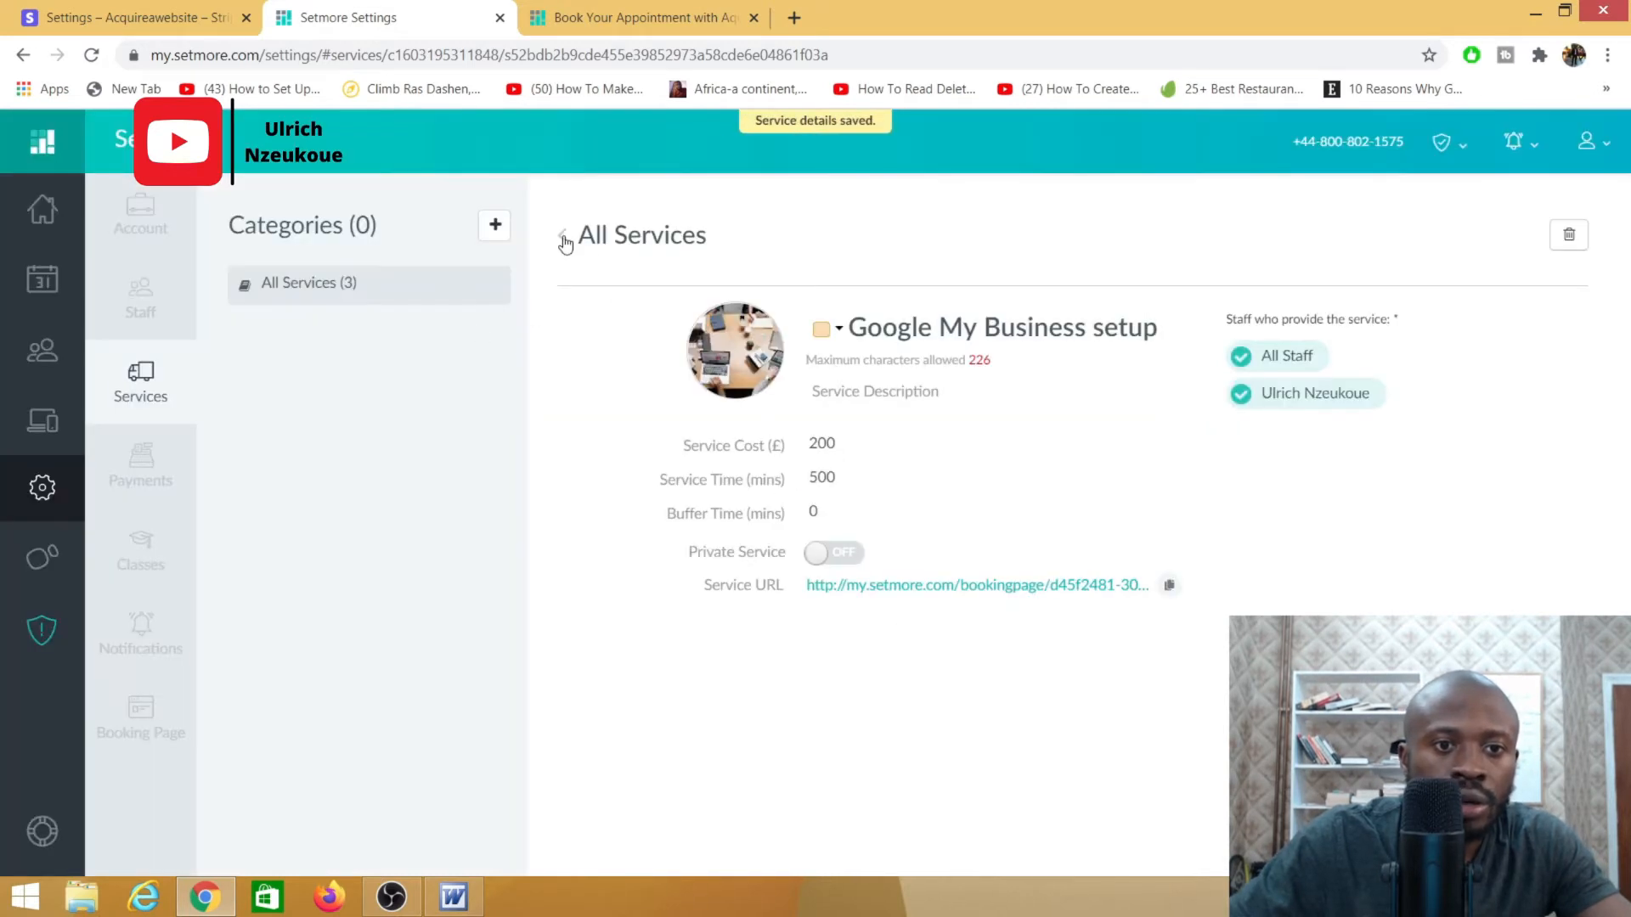
pyautogui.click(564, 240)
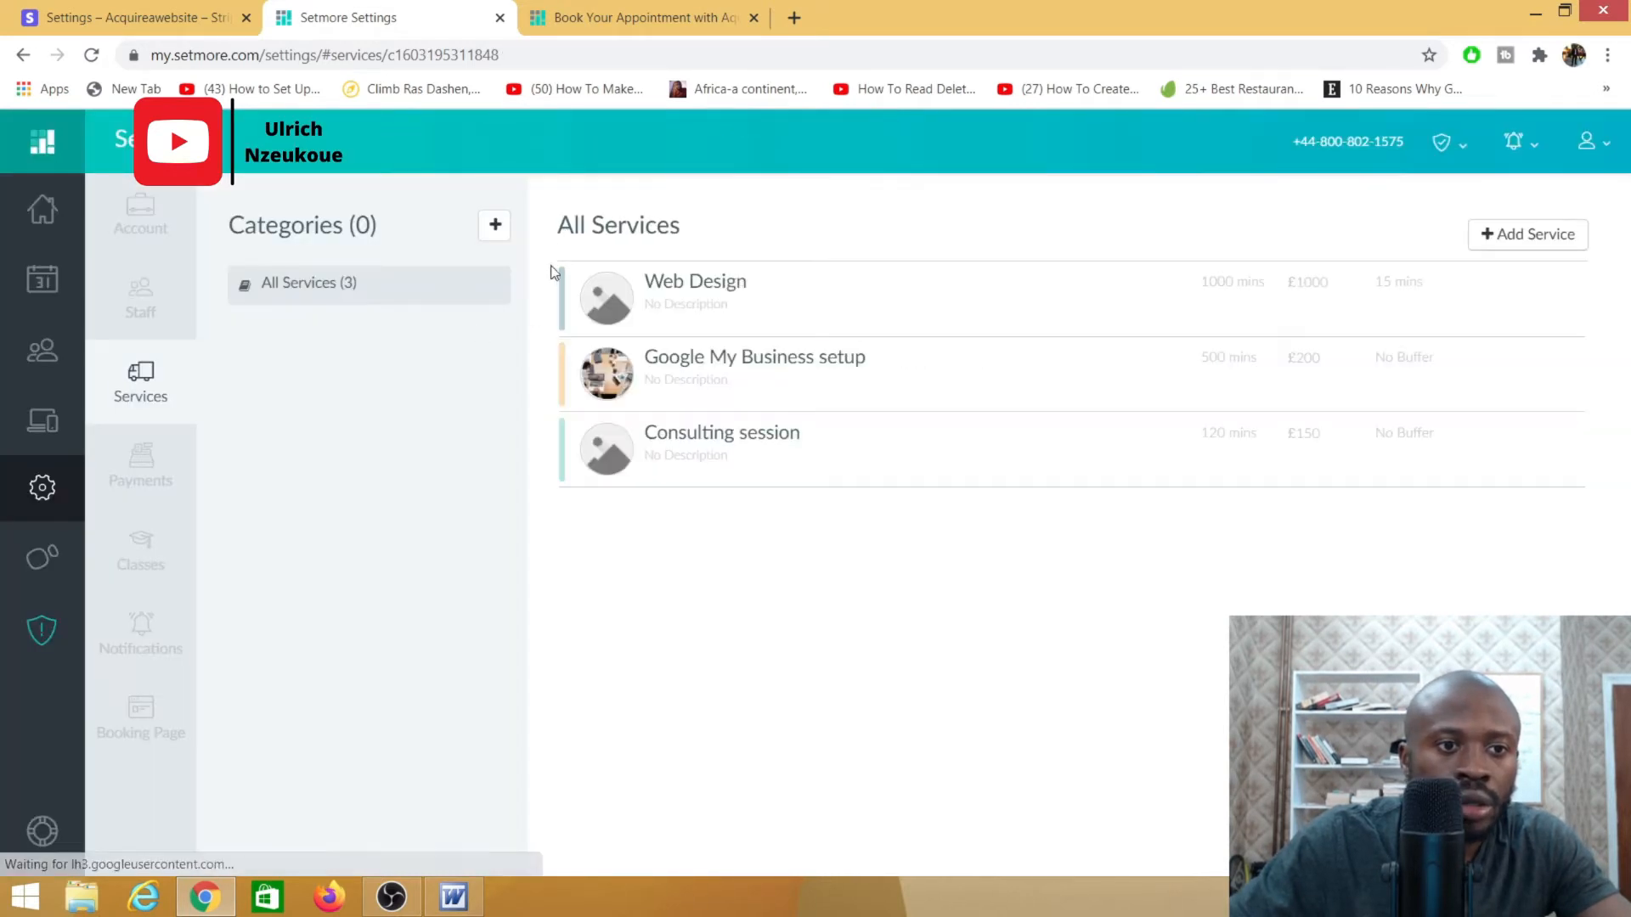
# Open the Consulting session service and load the "PC" JPEG image from the Desktop as its picture.
pyautogui.click(697, 431)
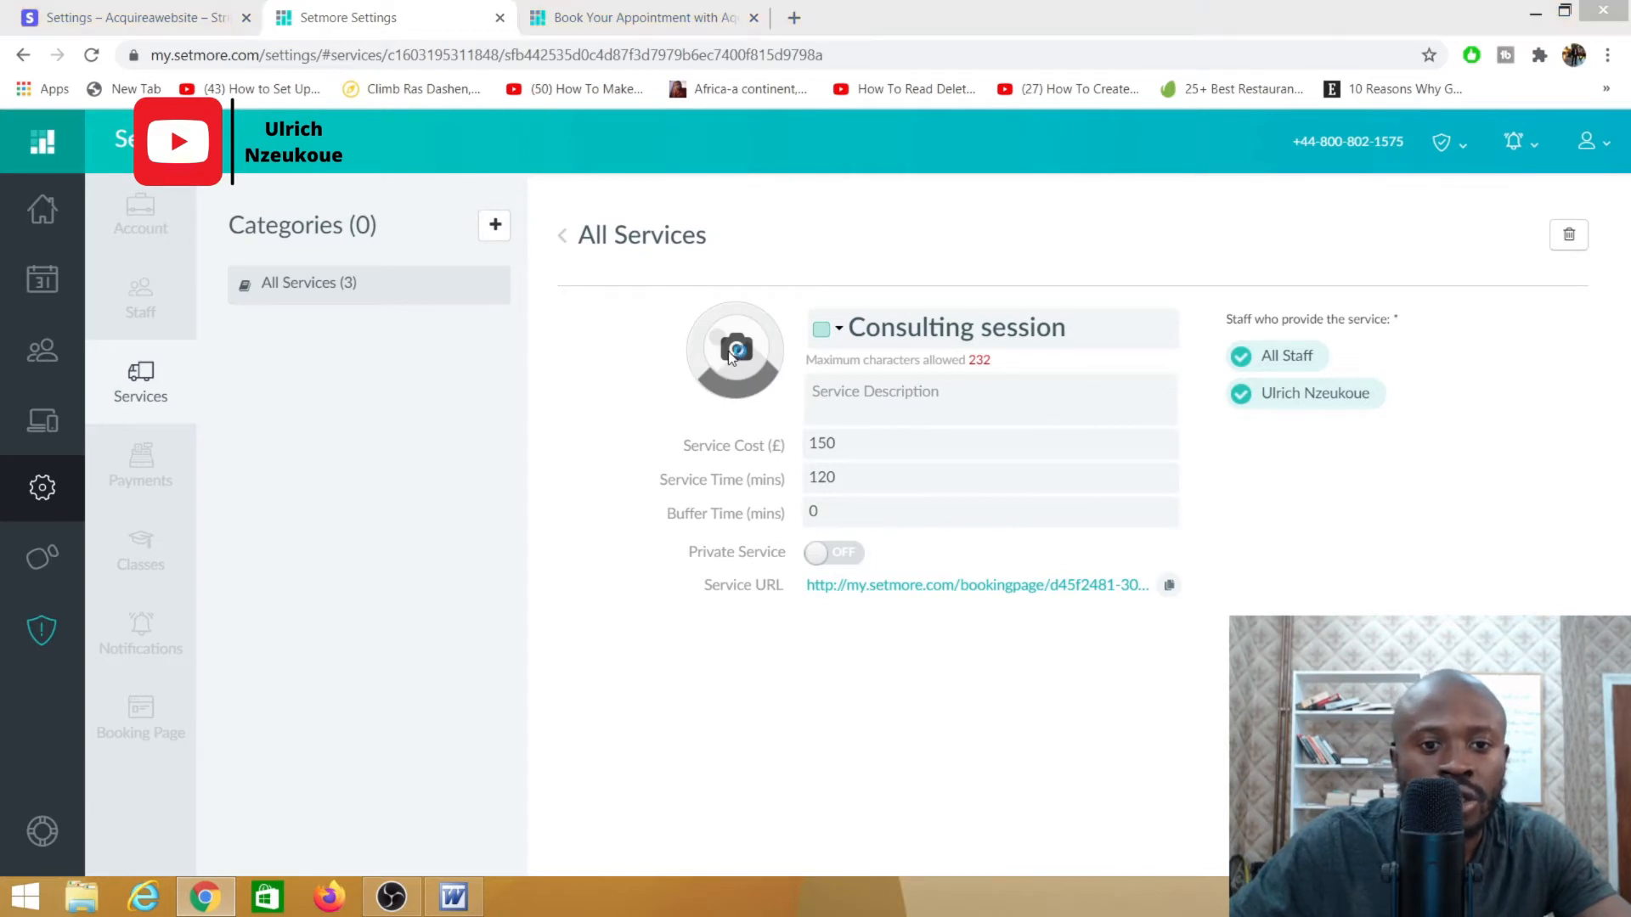
pyautogui.click(732, 355)
pyautogui.click(80, 146)
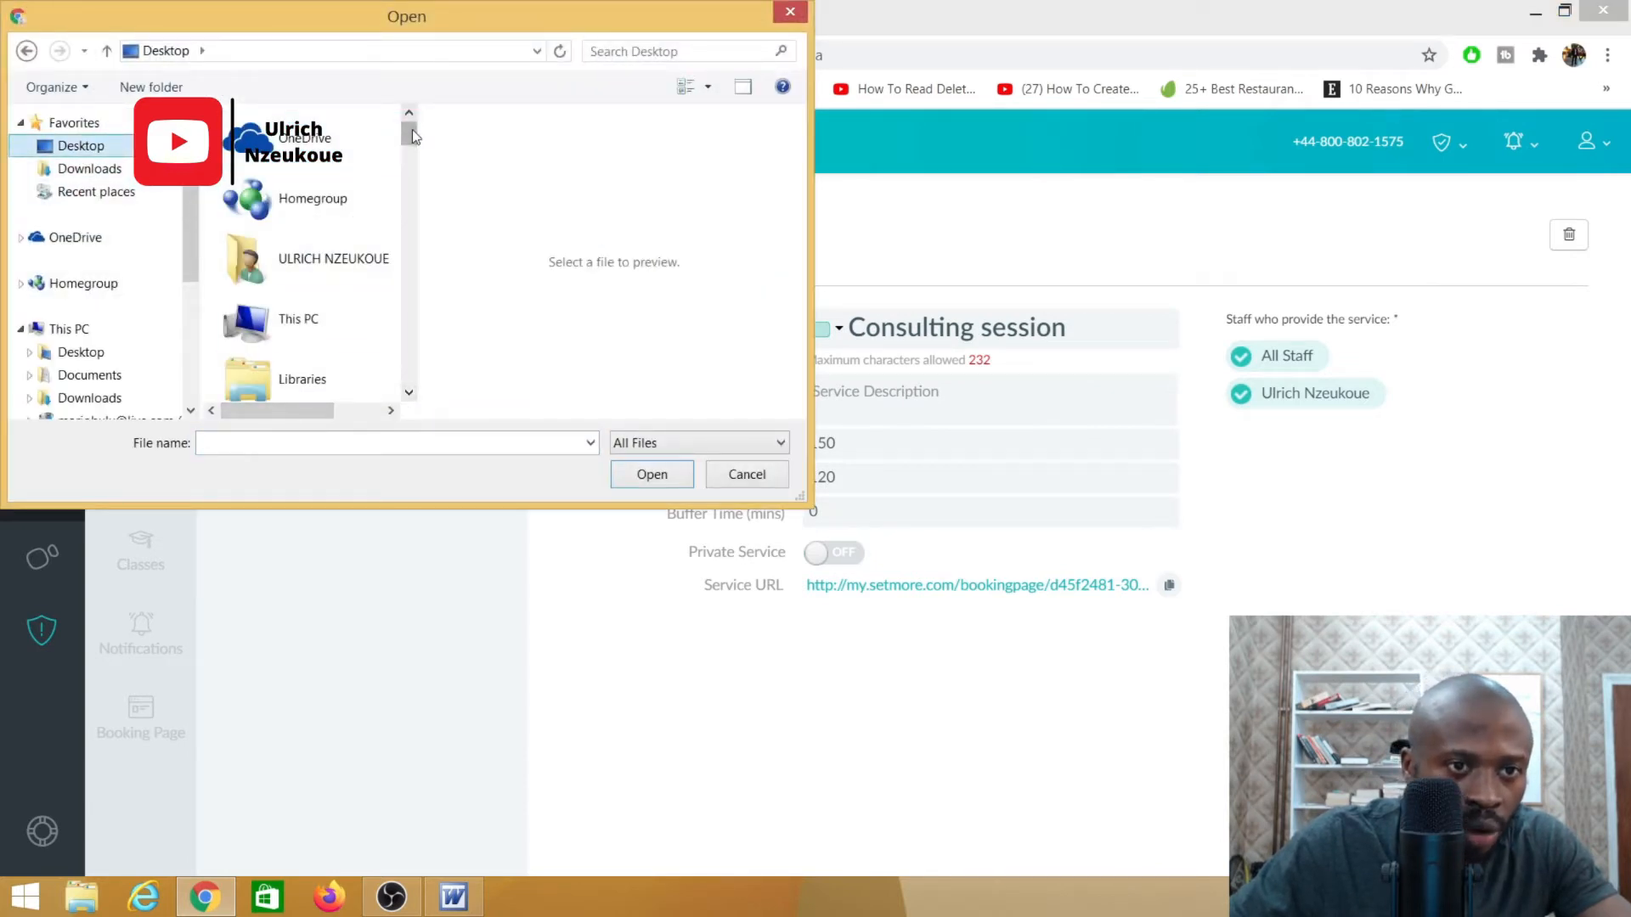
pyautogui.moveTo(411, 129); pyautogui.dragTo(412, 399)
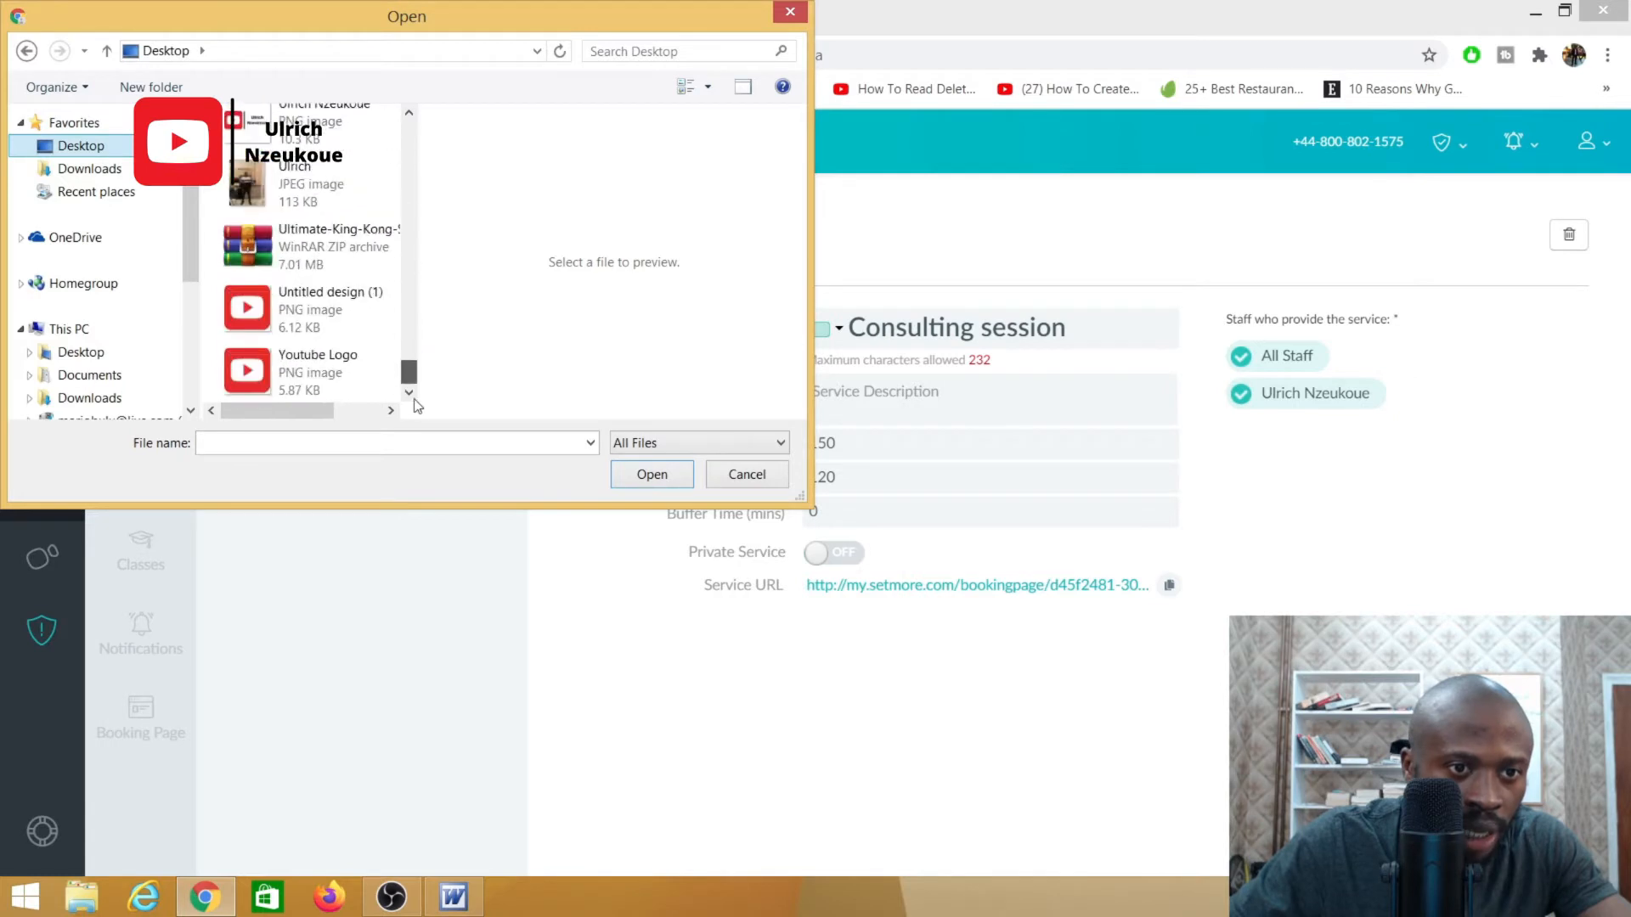
pyautogui.click(409, 113)
pyautogui.click(411, 114)
pyautogui.click(411, 114)
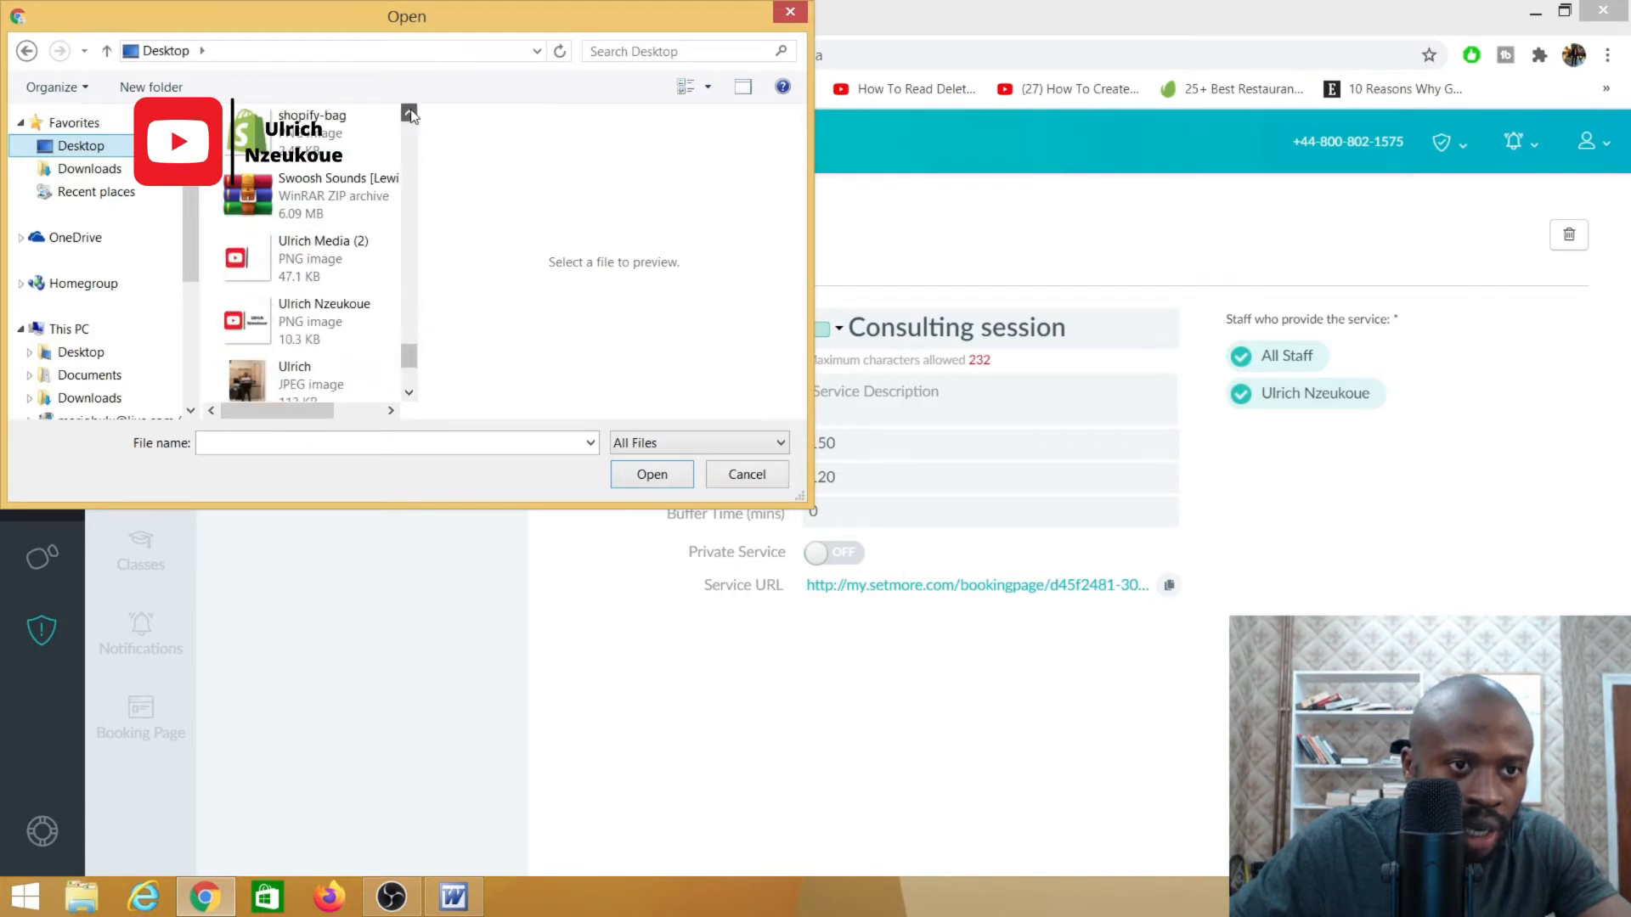
pyautogui.click(411, 114)
pyautogui.click(411, 114)
pyautogui.click(411, 114)
pyautogui.click(411, 113)
pyautogui.click(411, 114)
pyautogui.click(411, 115)
pyautogui.click(411, 115)
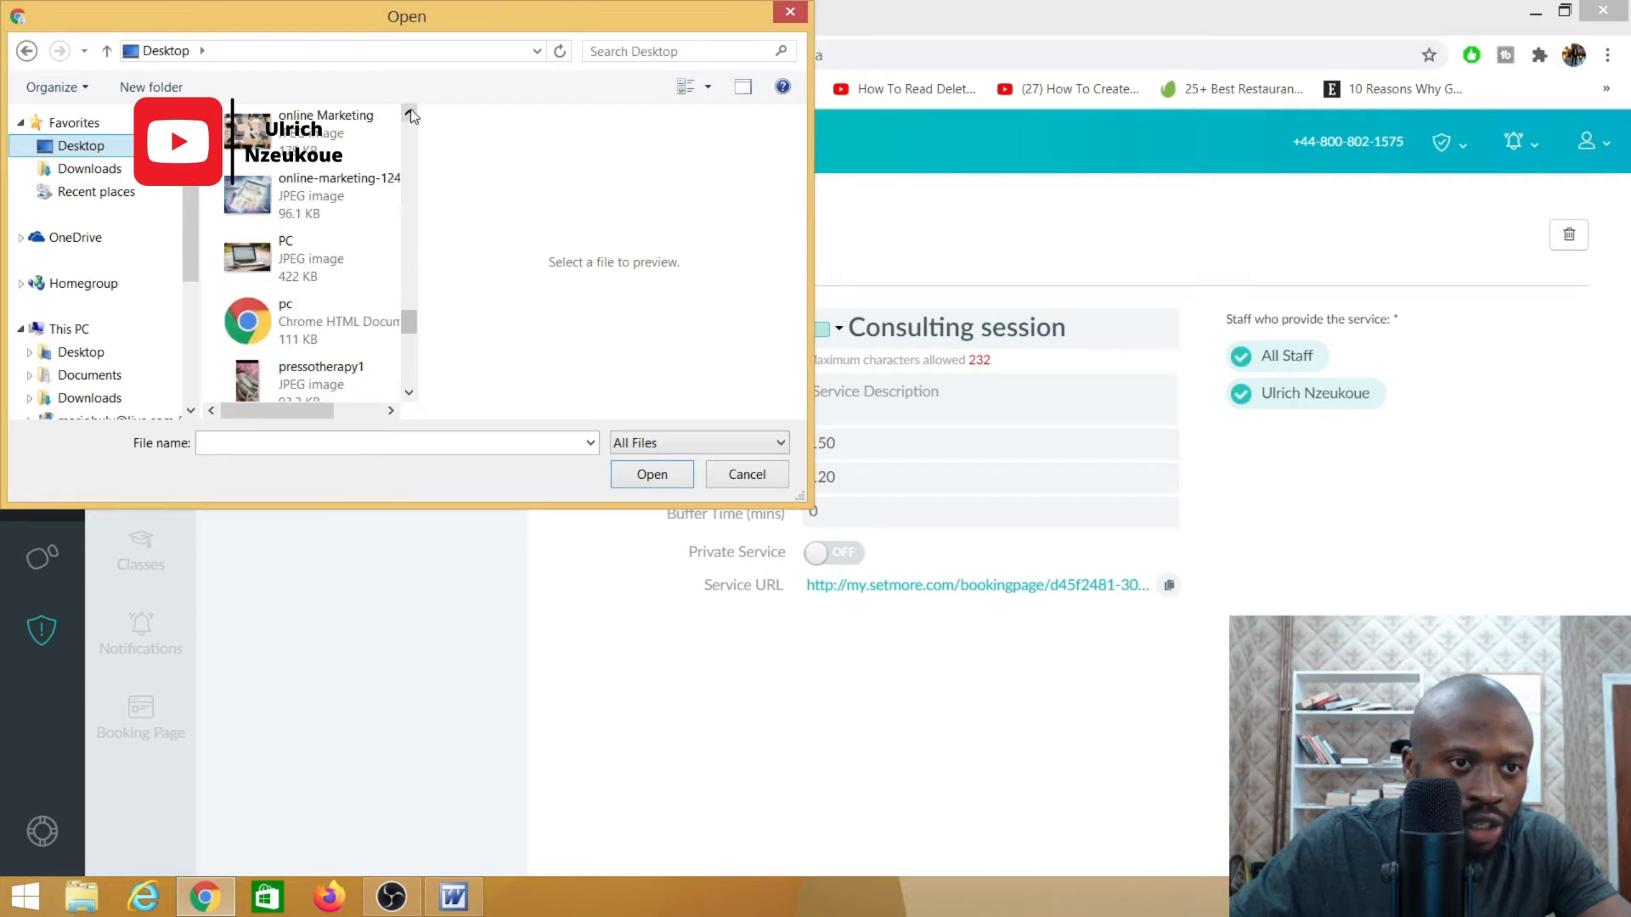
pyautogui.click(408, 114)
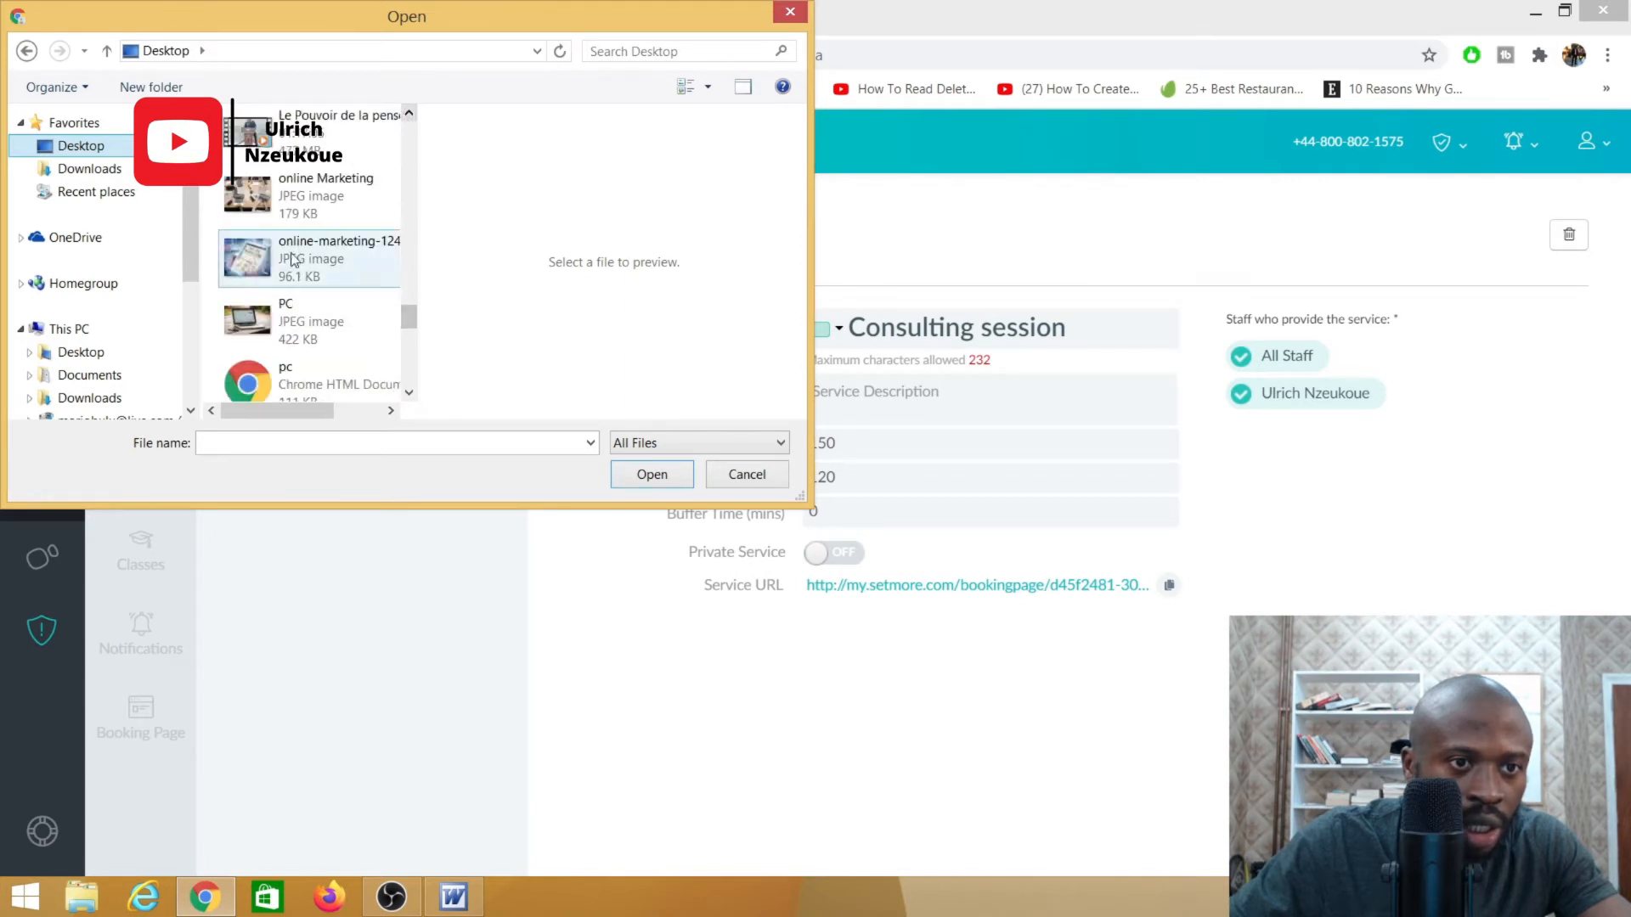
pyautogui.click(289, 323)
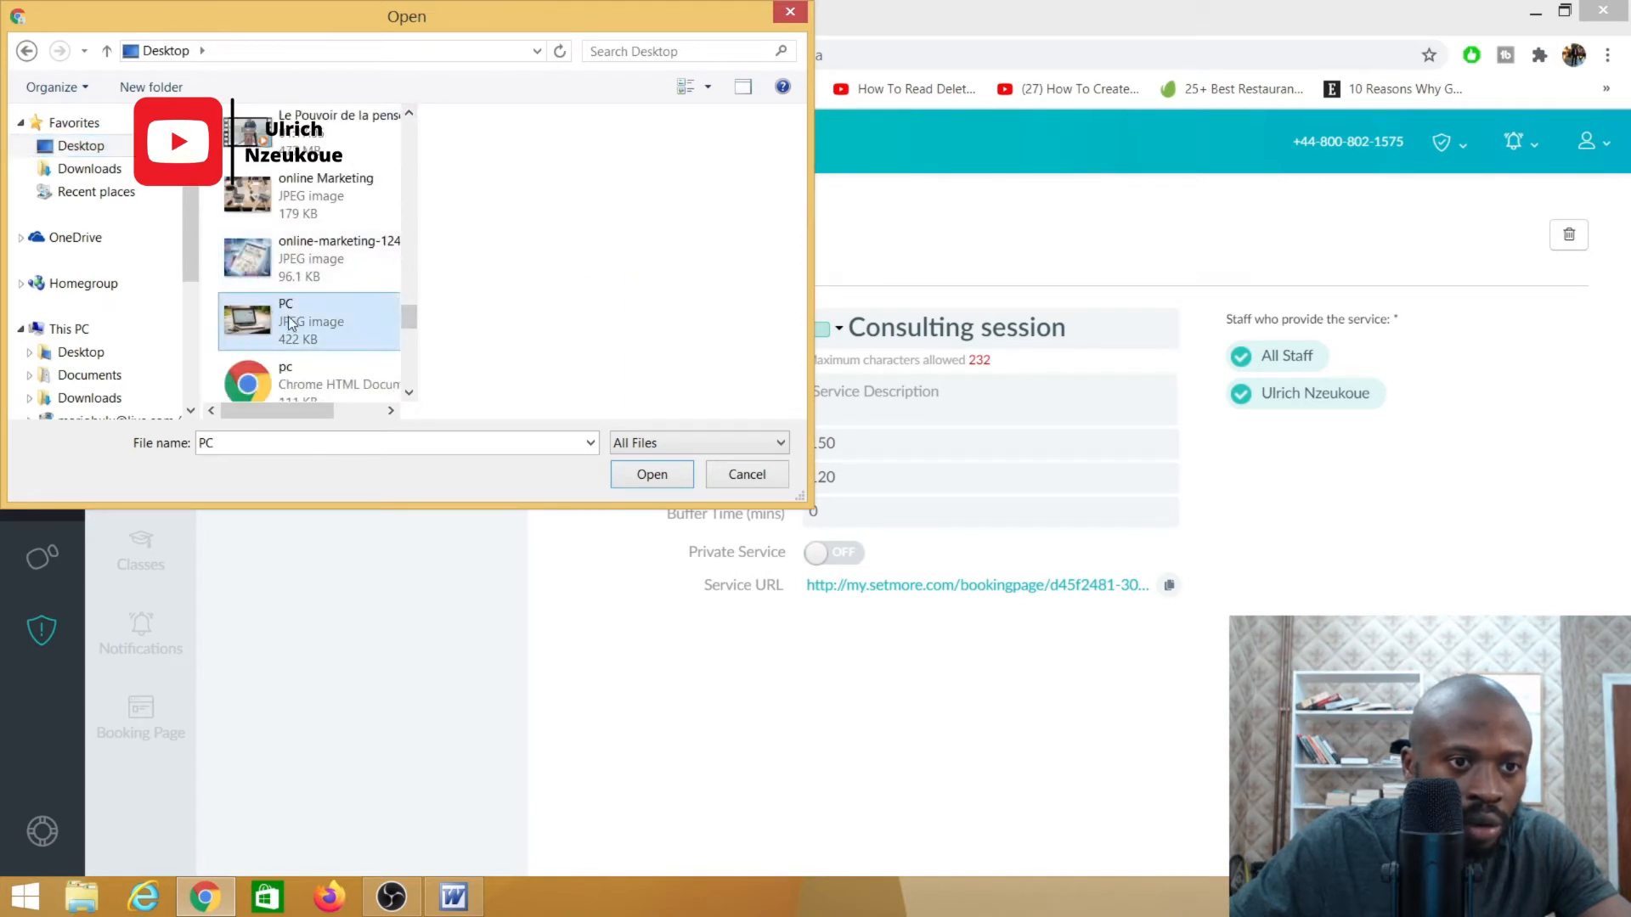
pyautogui.click(652, 475)
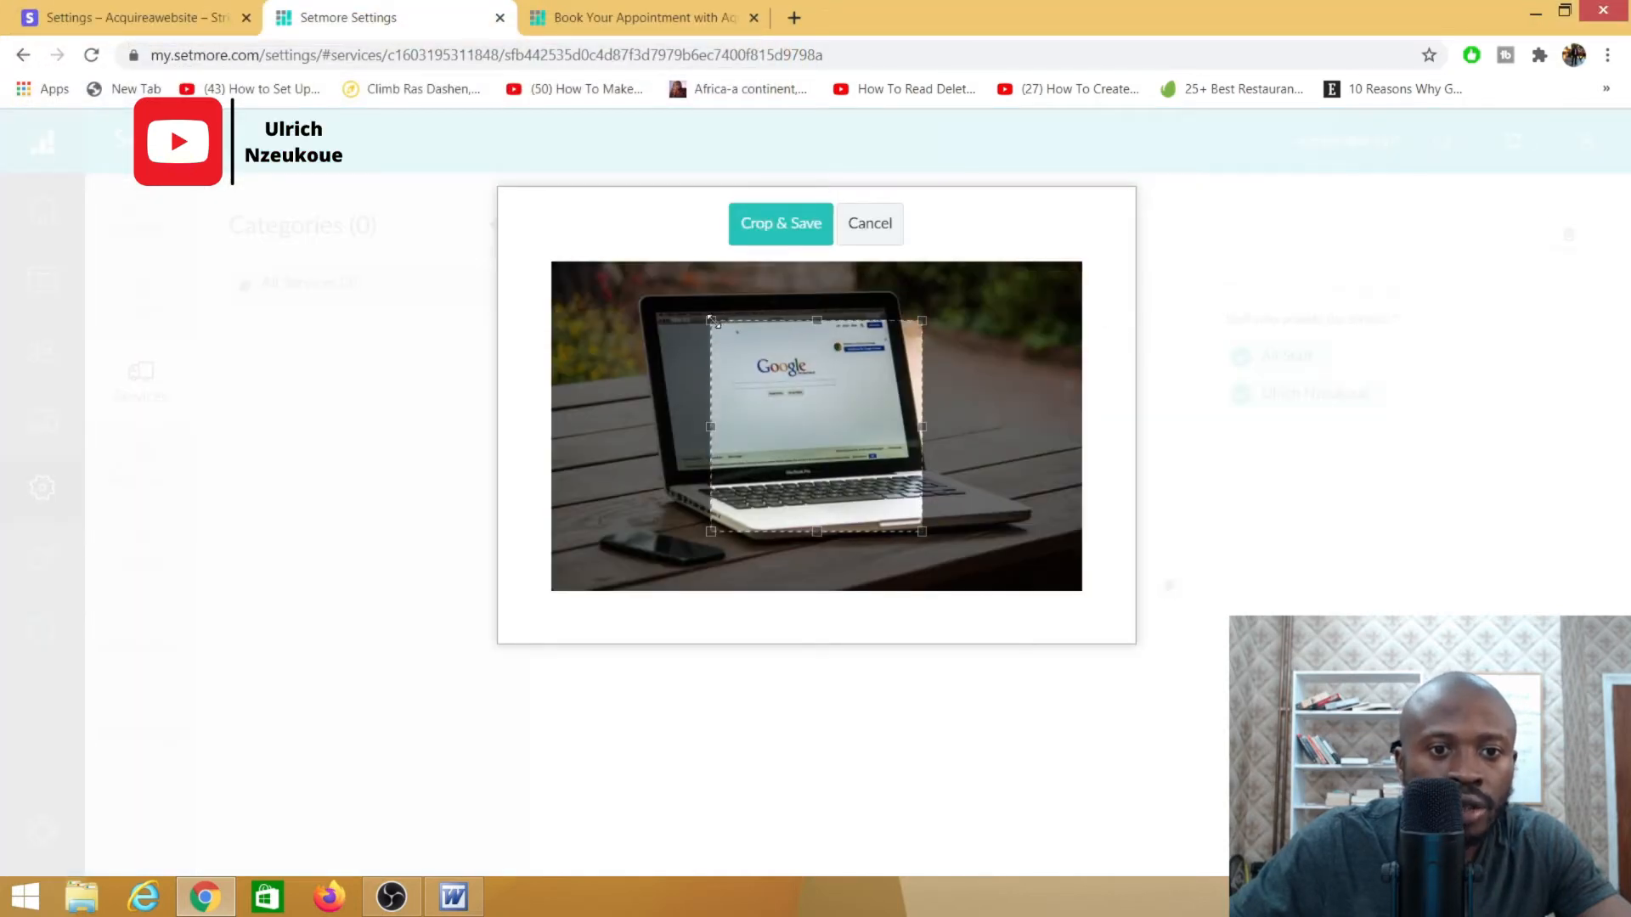
# Enlarge the square crop around the laptop to the image's full height and save the Consulting session picture.
pyautogui.moveTo(711, 321); pyautogui.dragTo(652, 261)
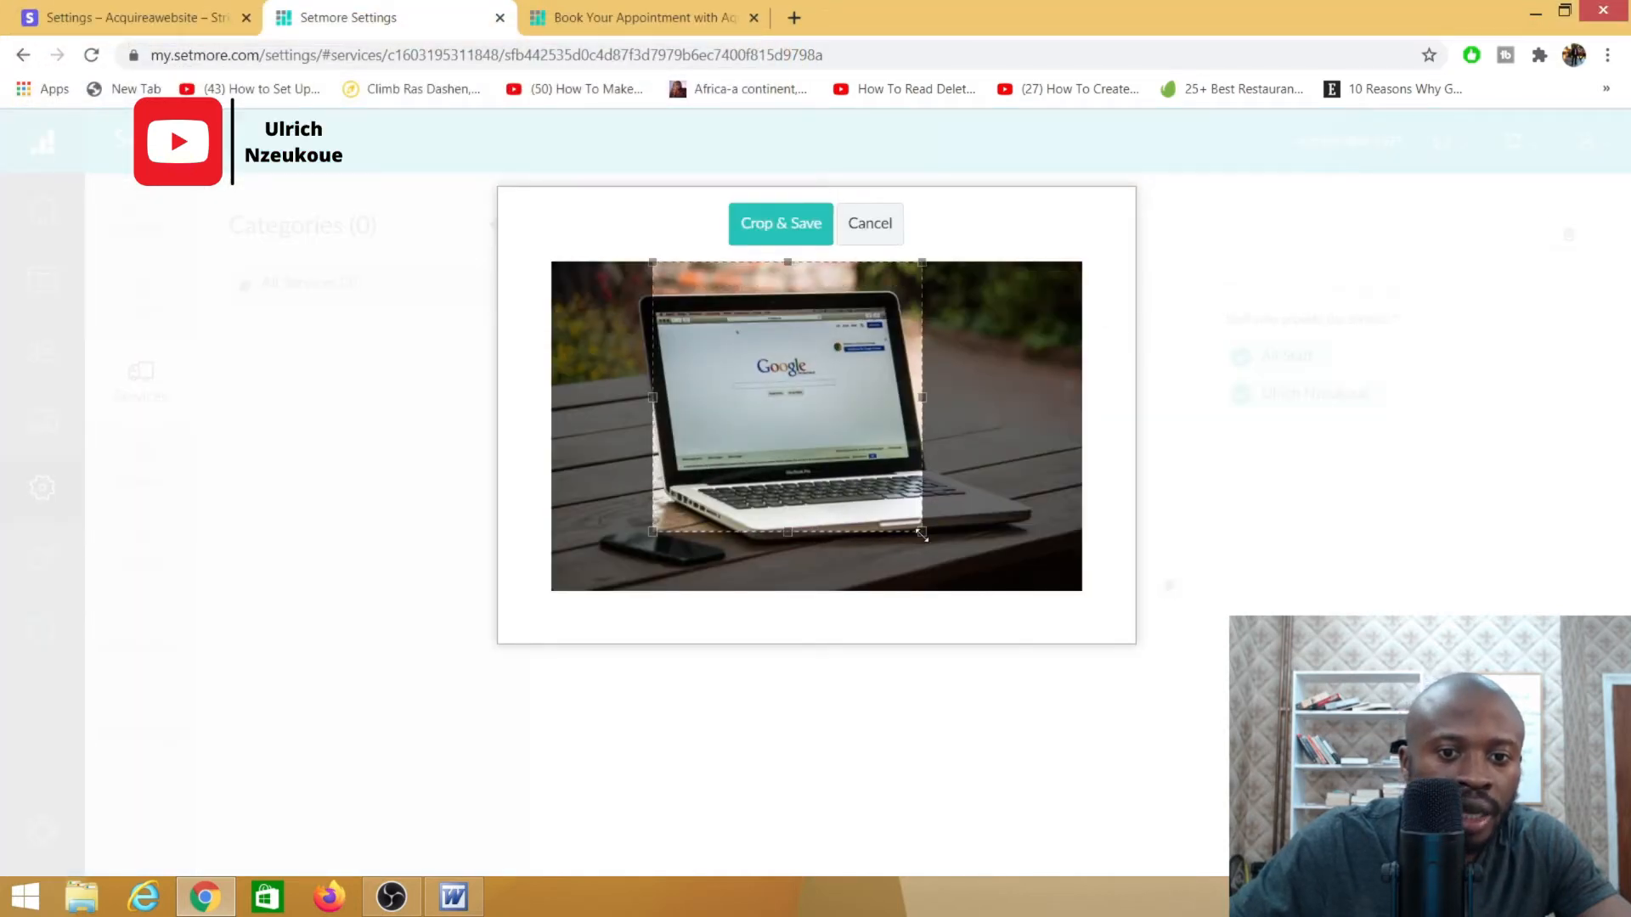
pyautogui.moveTo(922, 534); pyautogui.dragTo(981, 606)
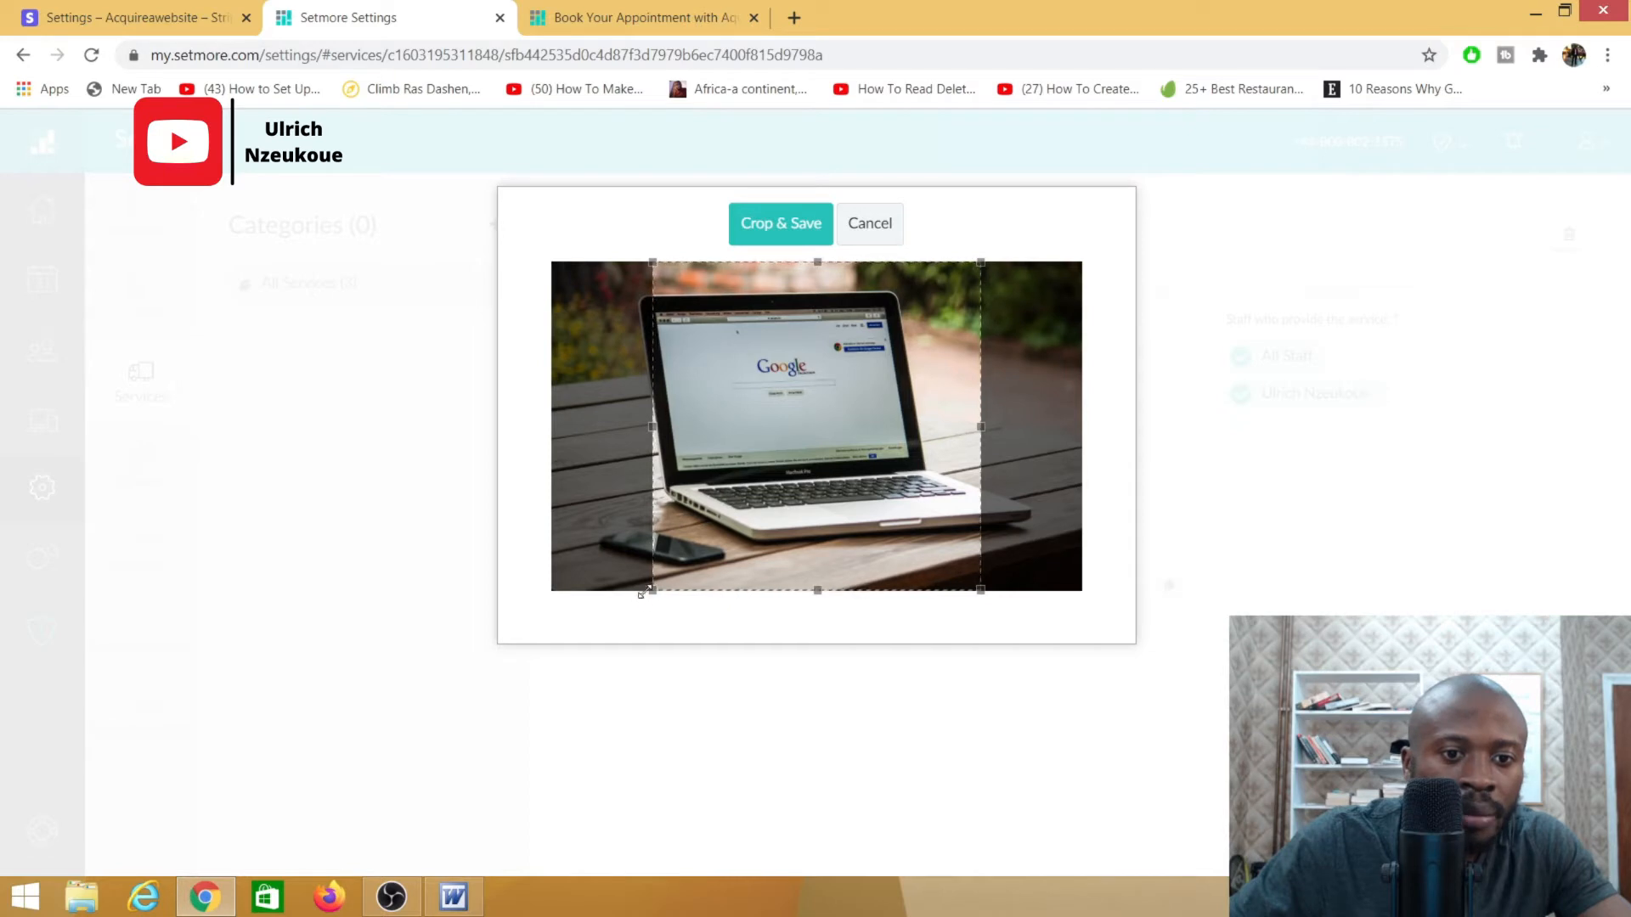
pyautogui.click(776, 228)
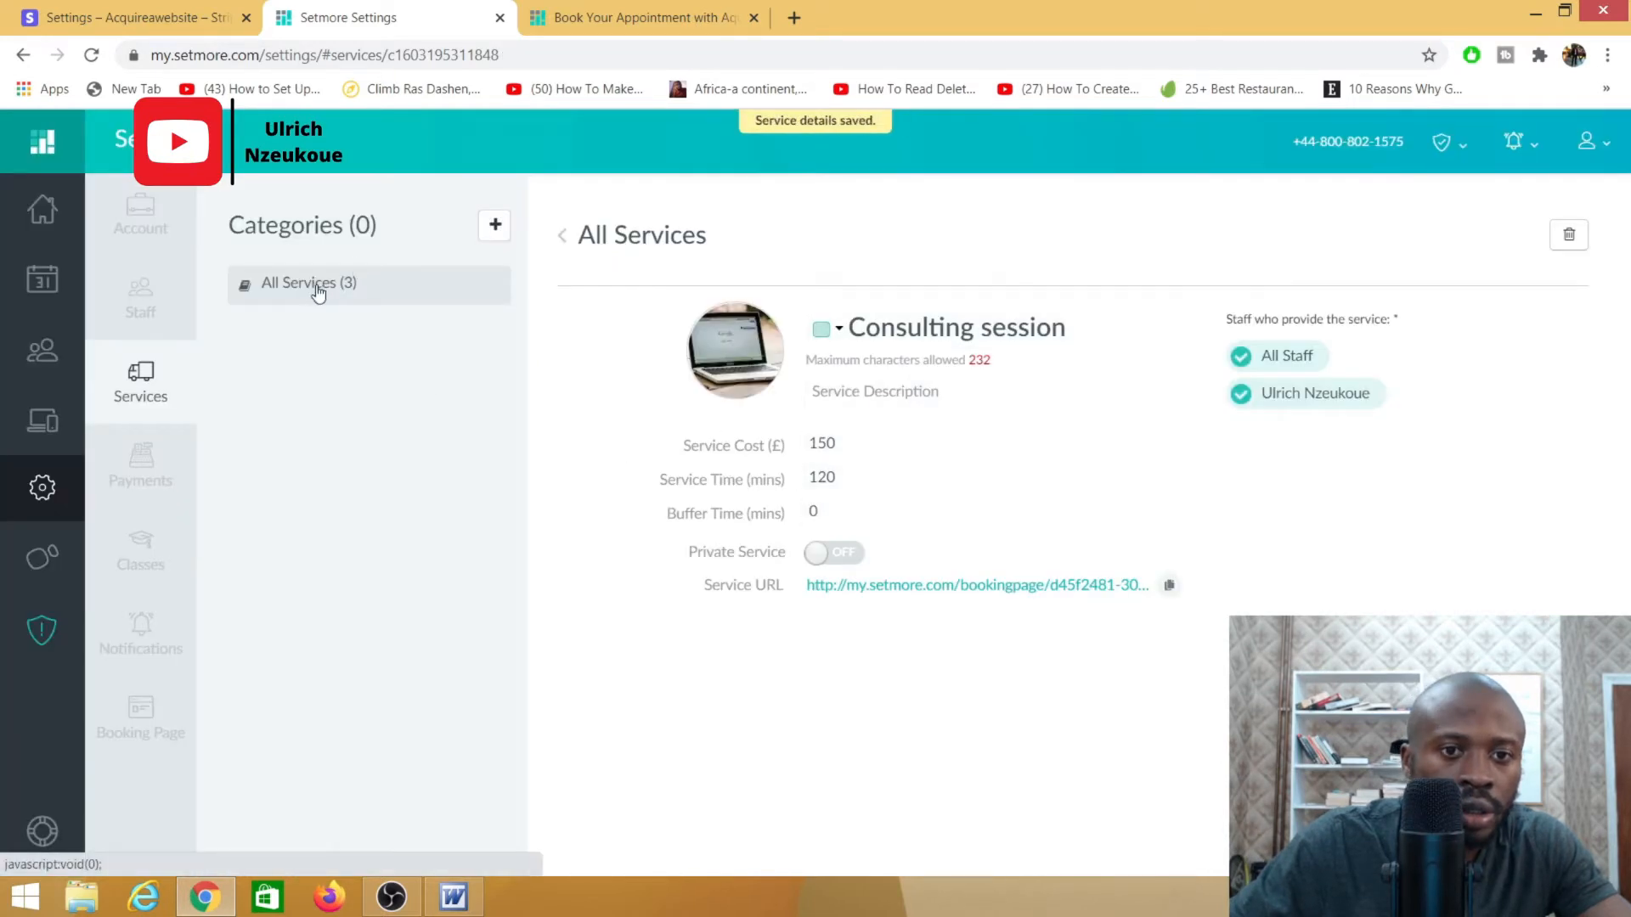
# Open the Web Design service and load the "online-marketing-1246457_1280" image from the Desktop as its picture.
pyautogui.click(314, 288)
pyautogui.click(626, 313)
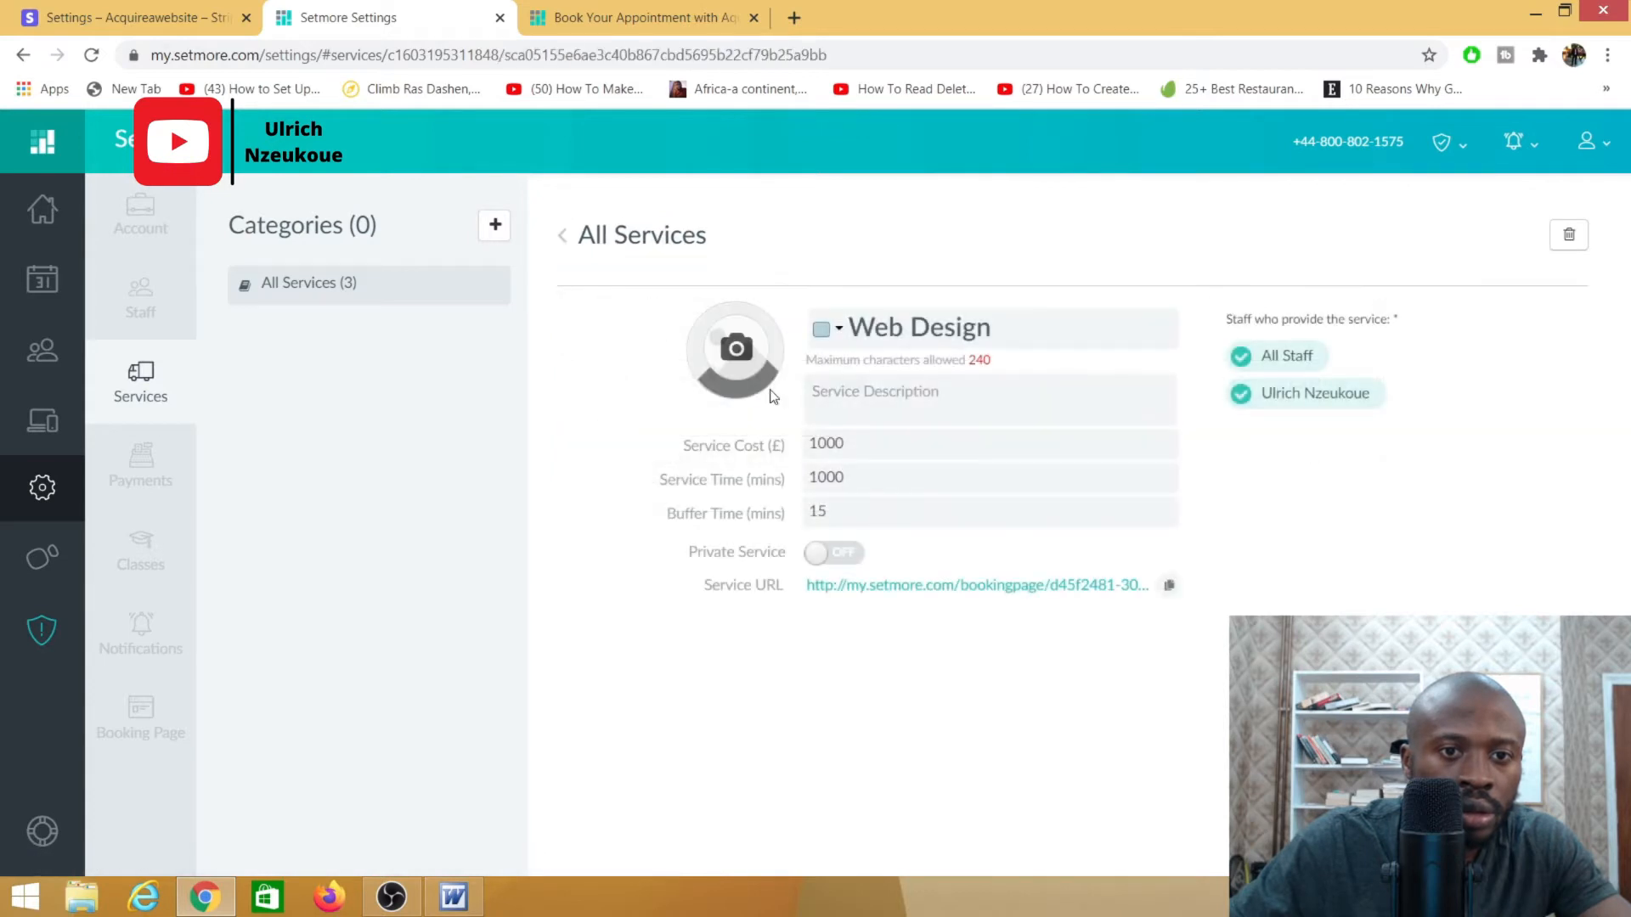
pyautogui.click(748, 370)
pyautogui.click(299, 235)
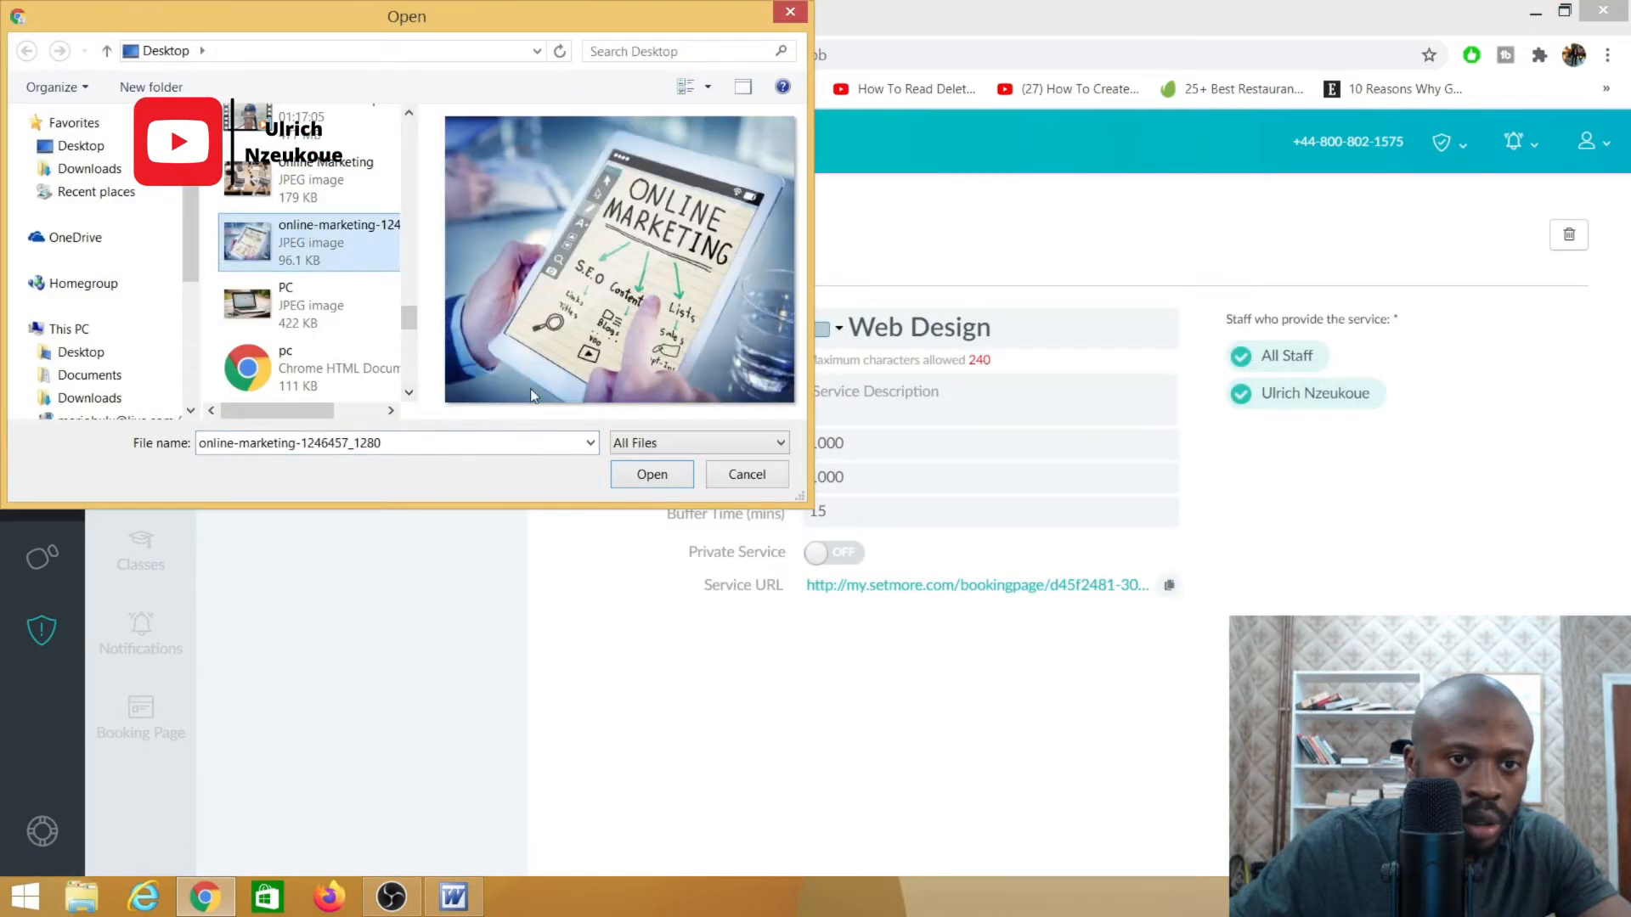
pyautogui.click(652, 475)
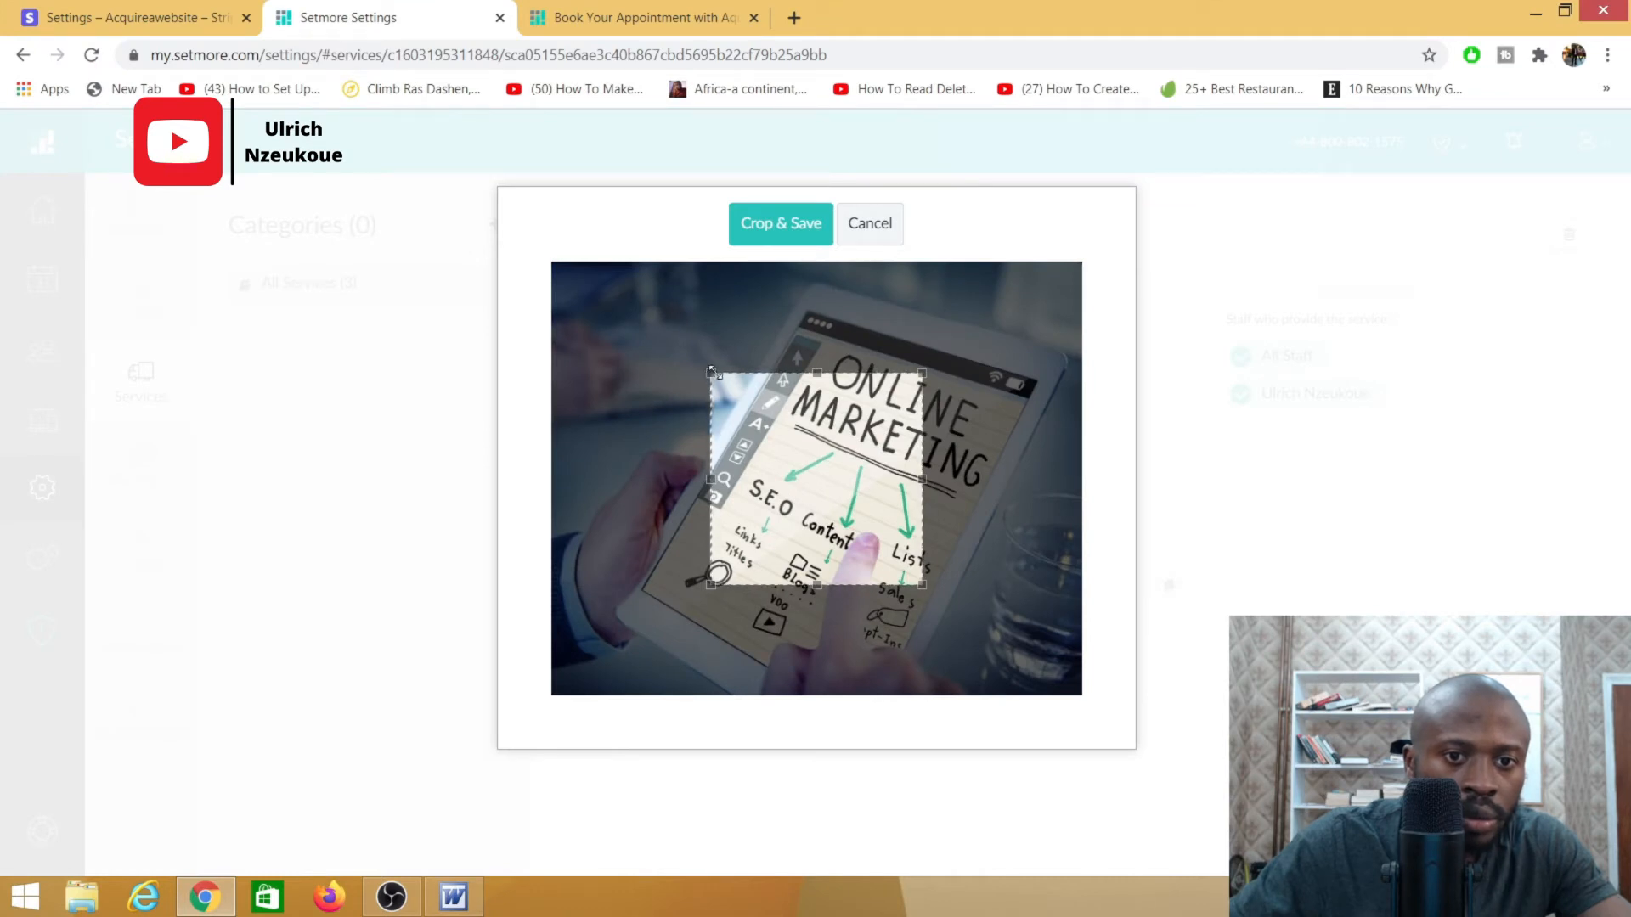
# Enlarge the square crop around the tablet to the image's full height and save the Web Design picture.
pyautogui.moveTo(708, 374); pyautogui.dragTo(600, 262)
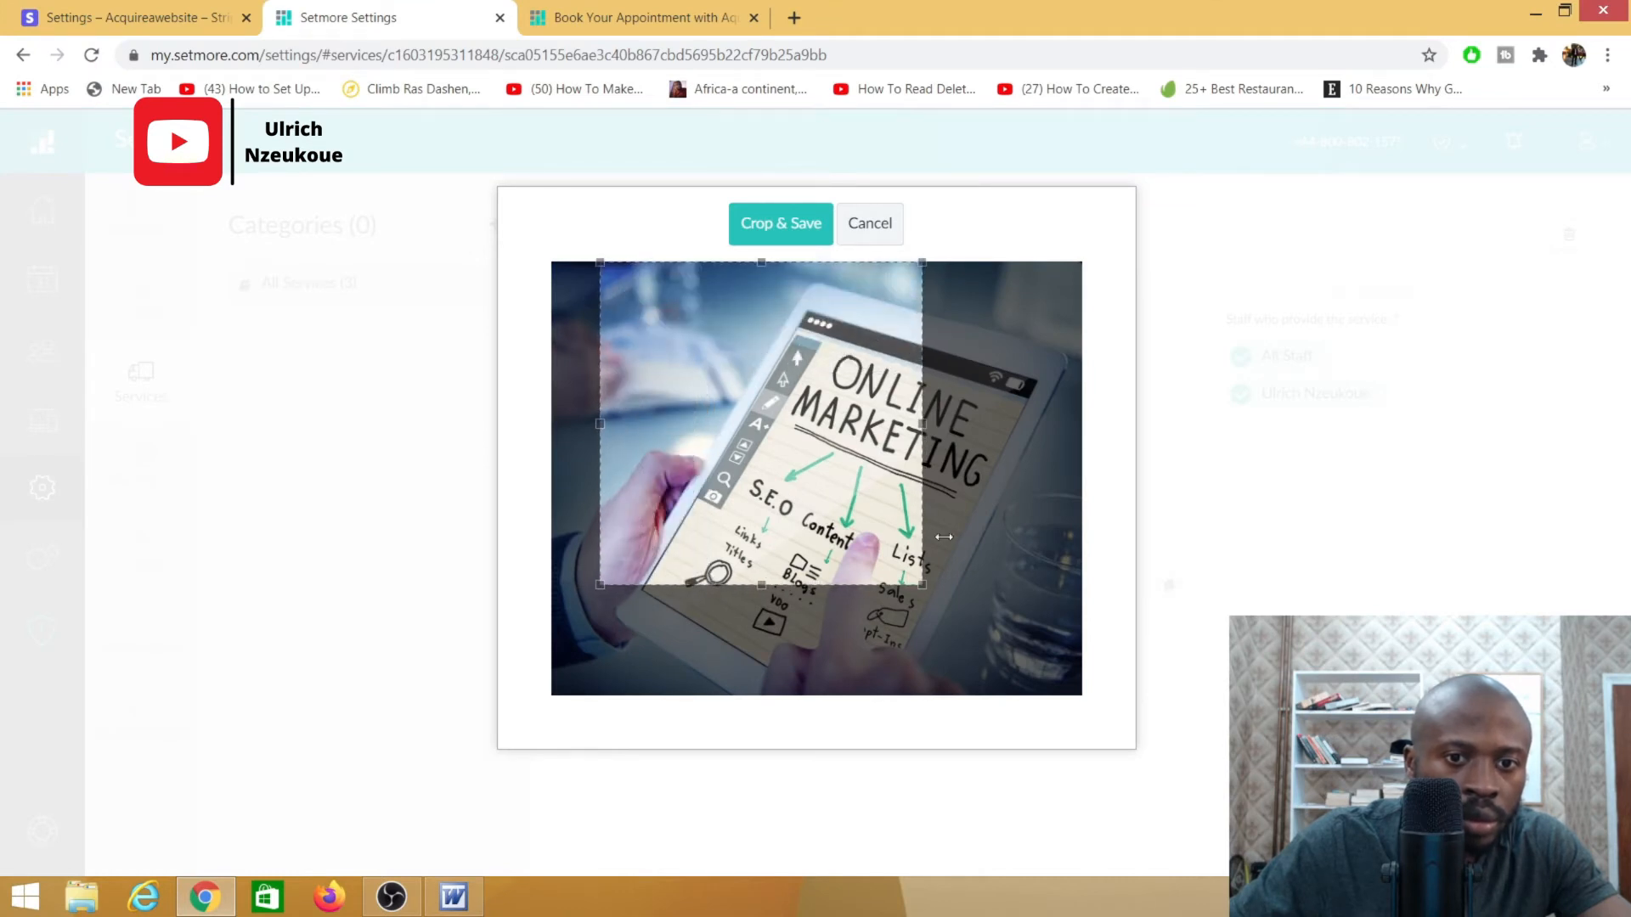
pyautogui.moveTo(921, 585); pyautogui.dragTo(1063, 715)
pyautogui.moveTo(850, 497); pyautogui.dragTo(888, 510)
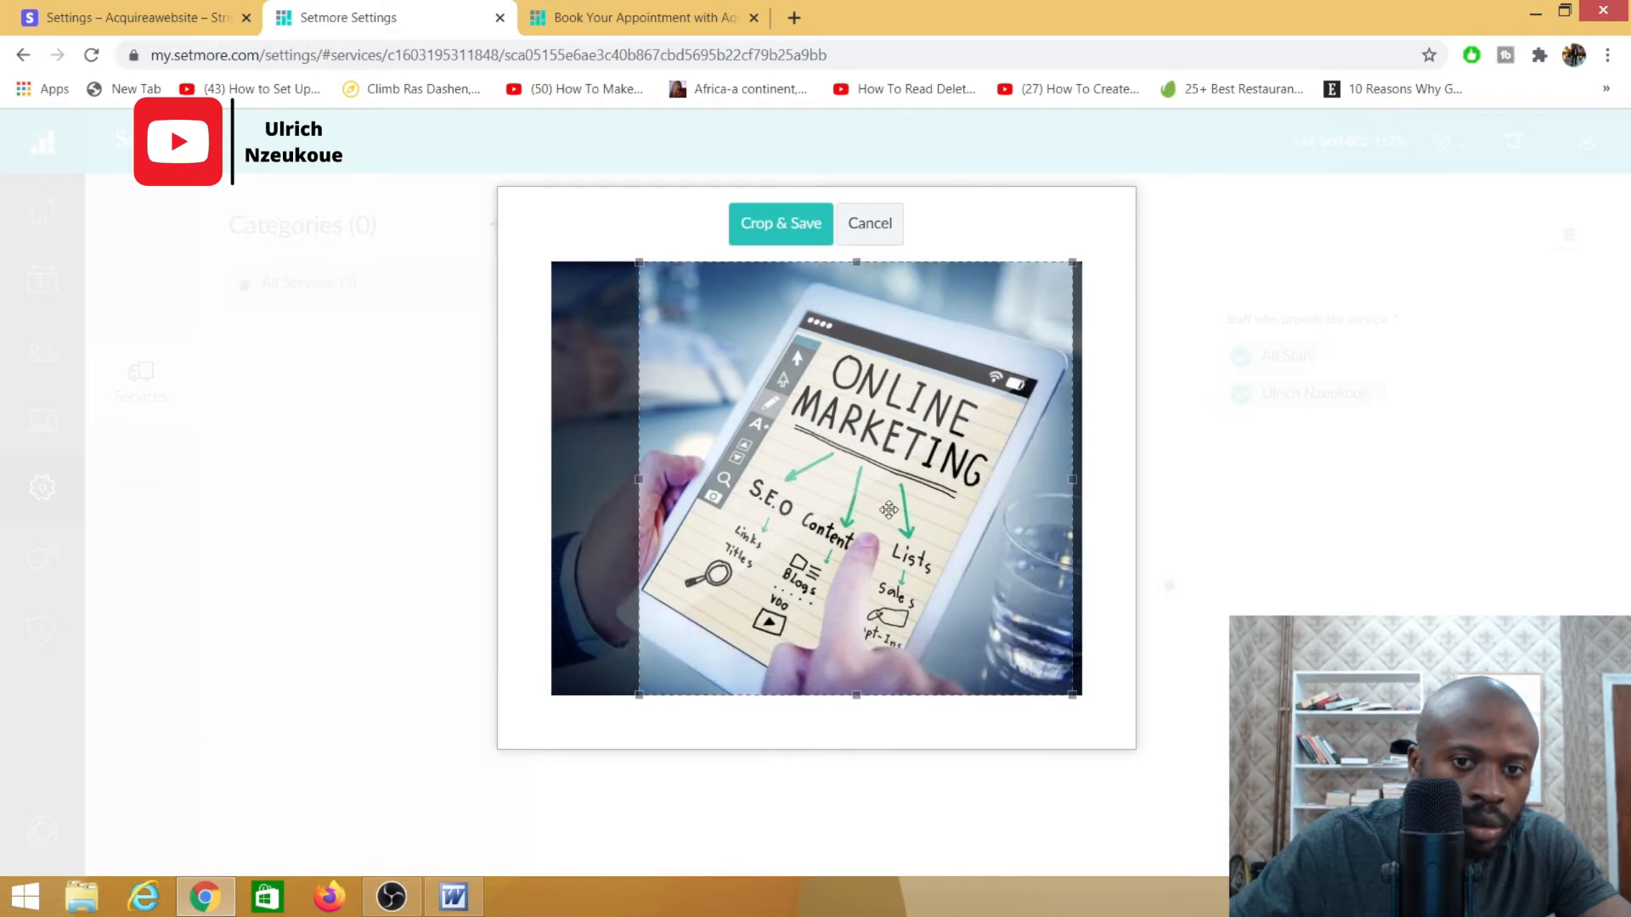
pyautogui.click(774, 225)
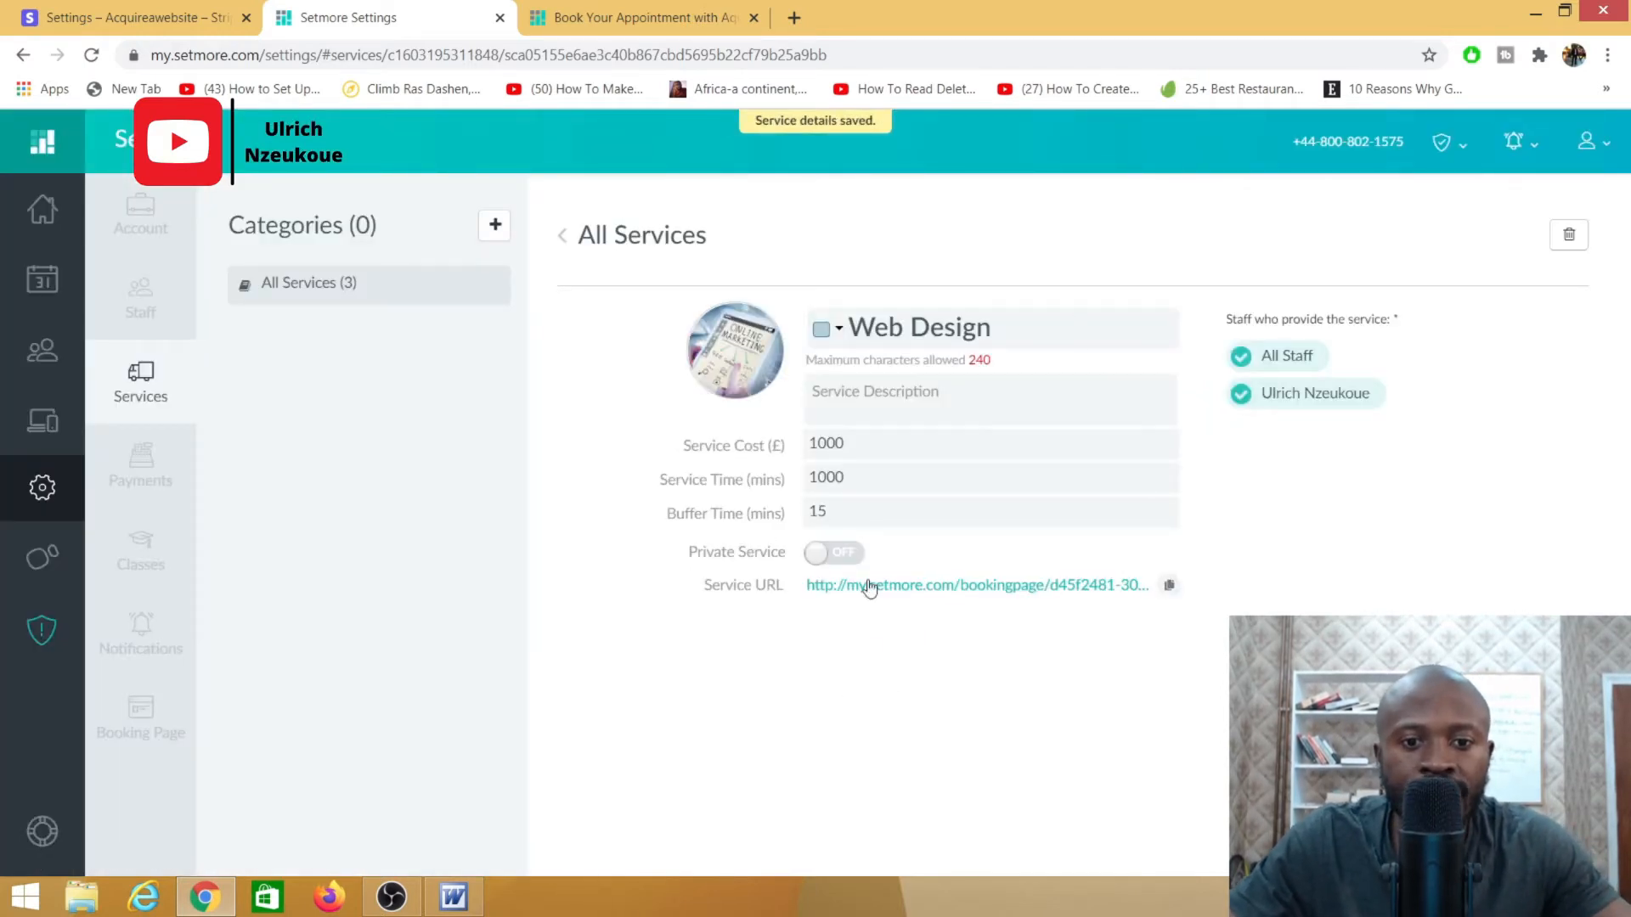
# Switch to the public booking page, reload it and view its list of services with their pictures.
pyautogui.click(650, 18)
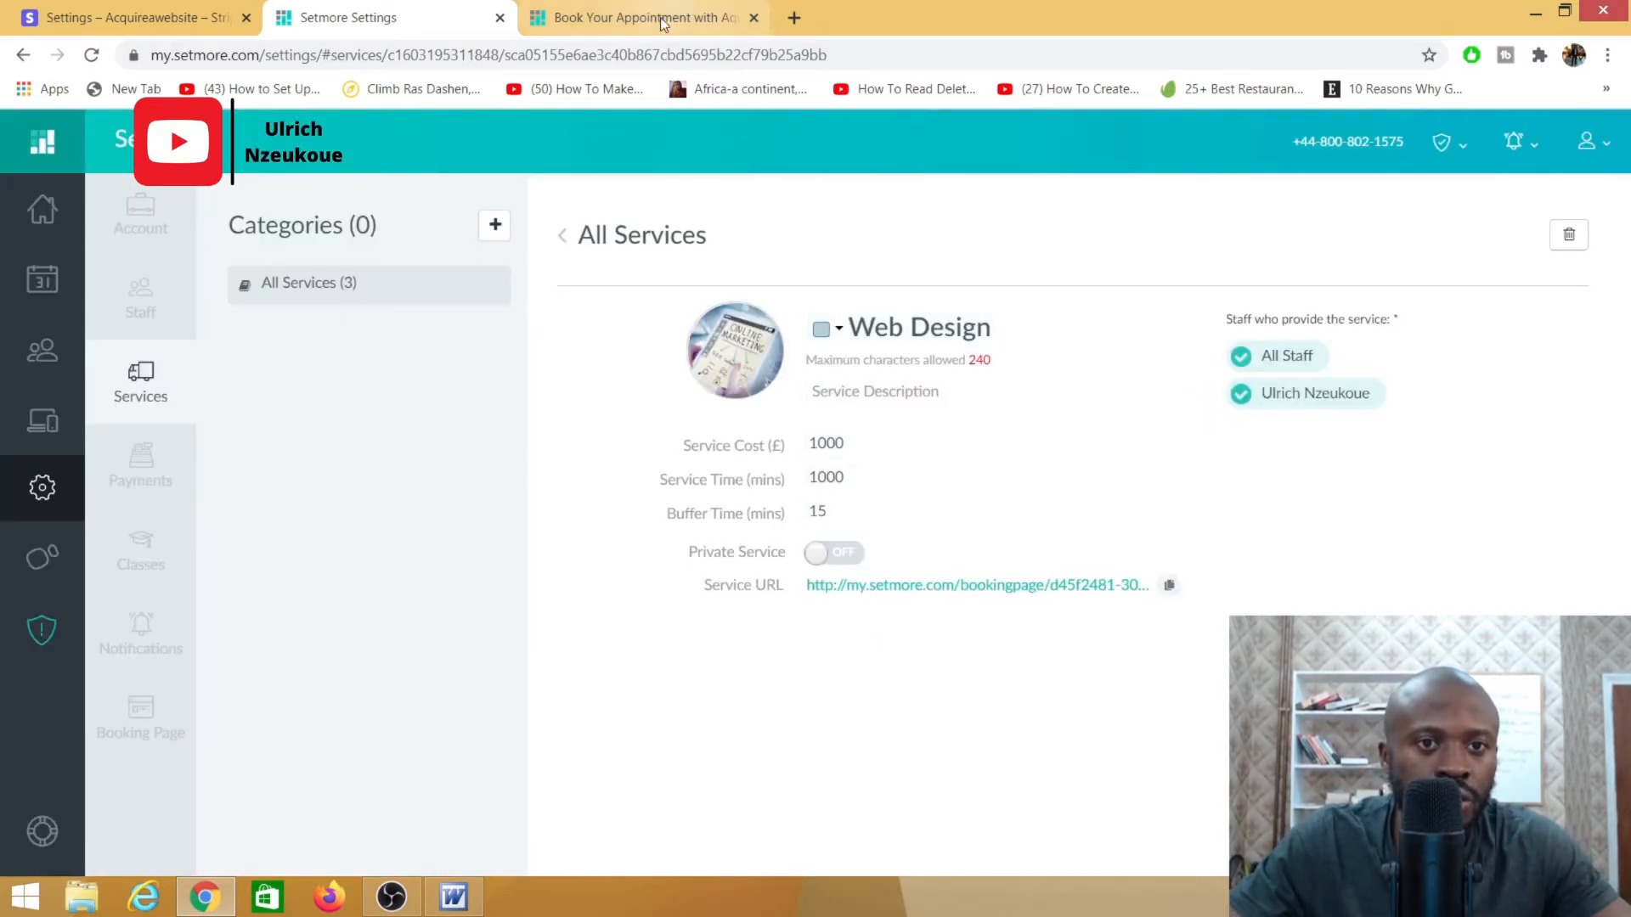
pyautogui.rightClick(953, 265)
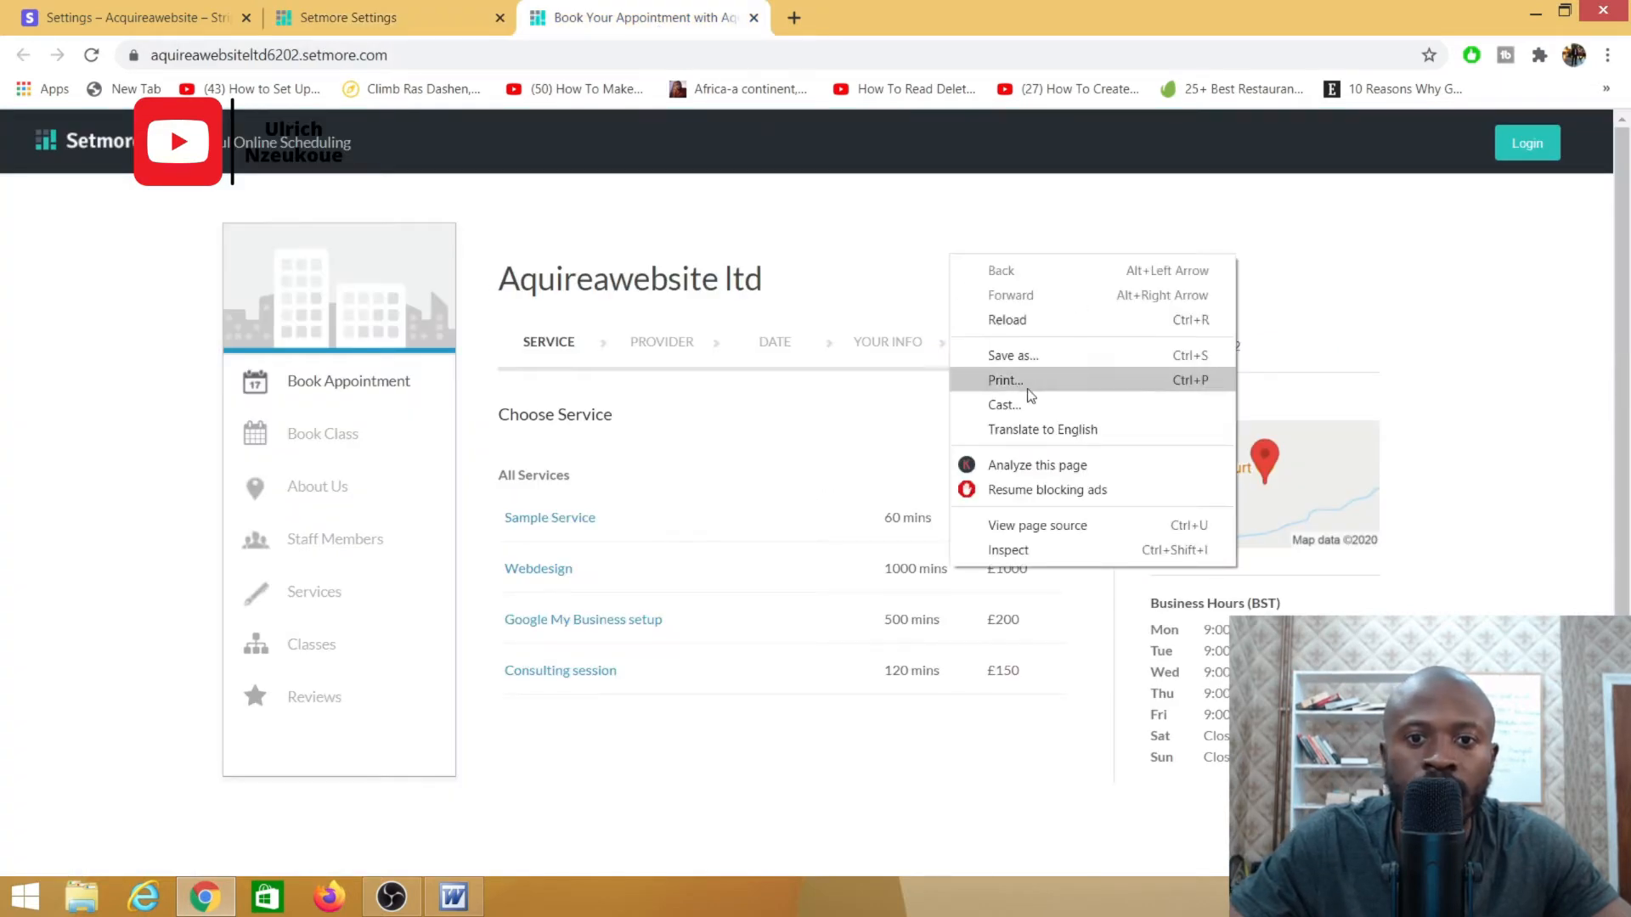
pyautogui.click(1034, 322)
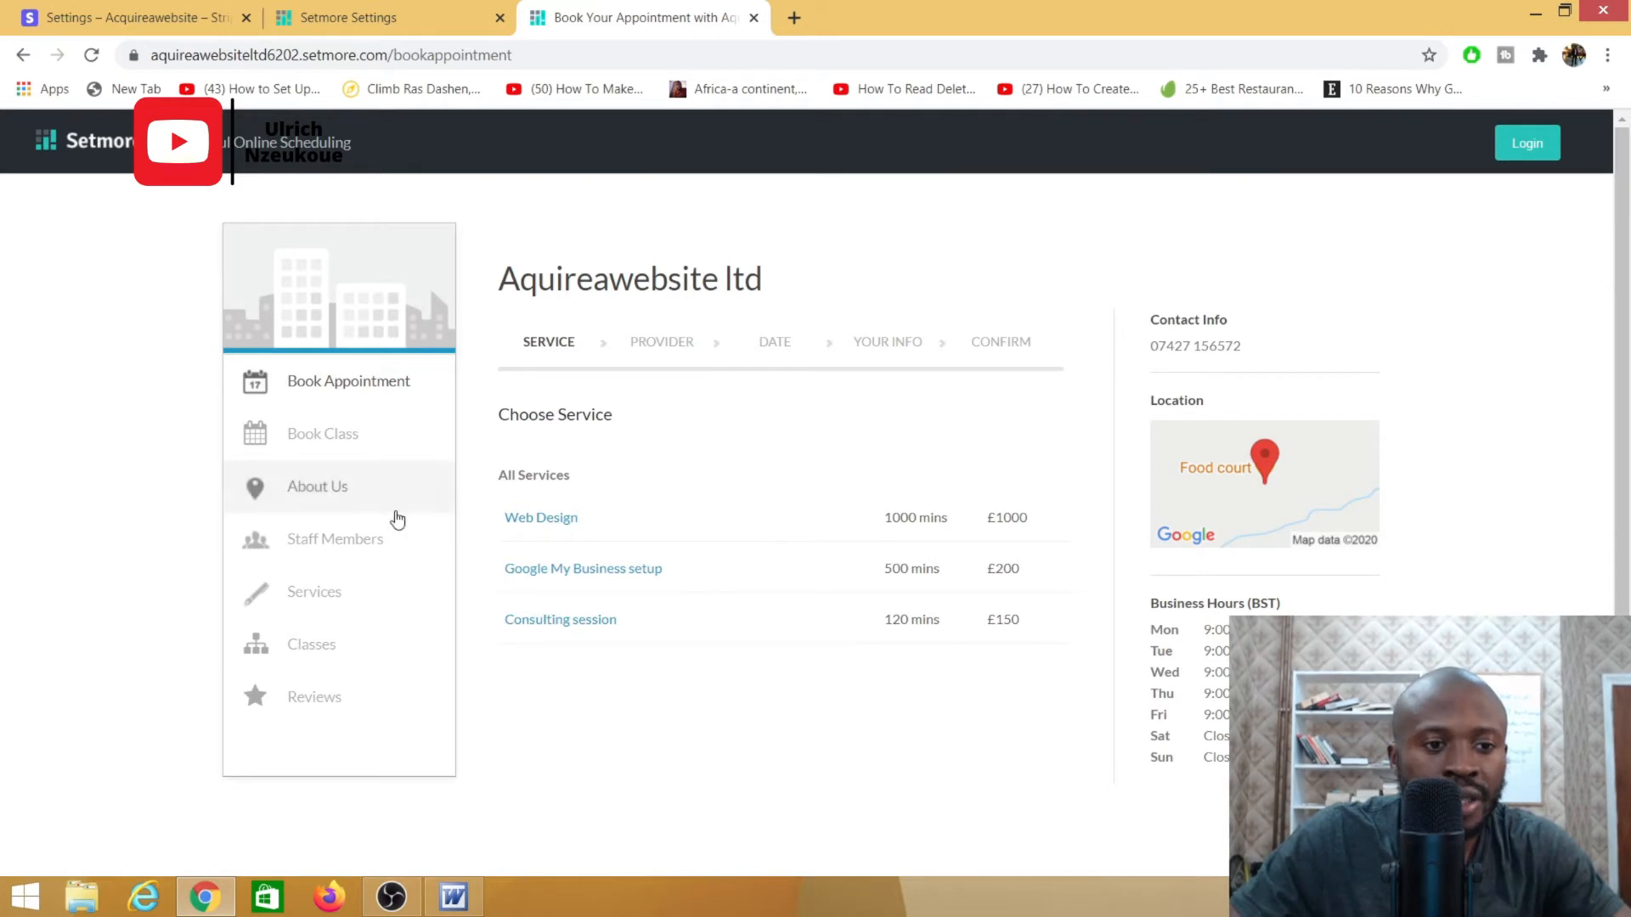
pyautogui.click(293, 597)
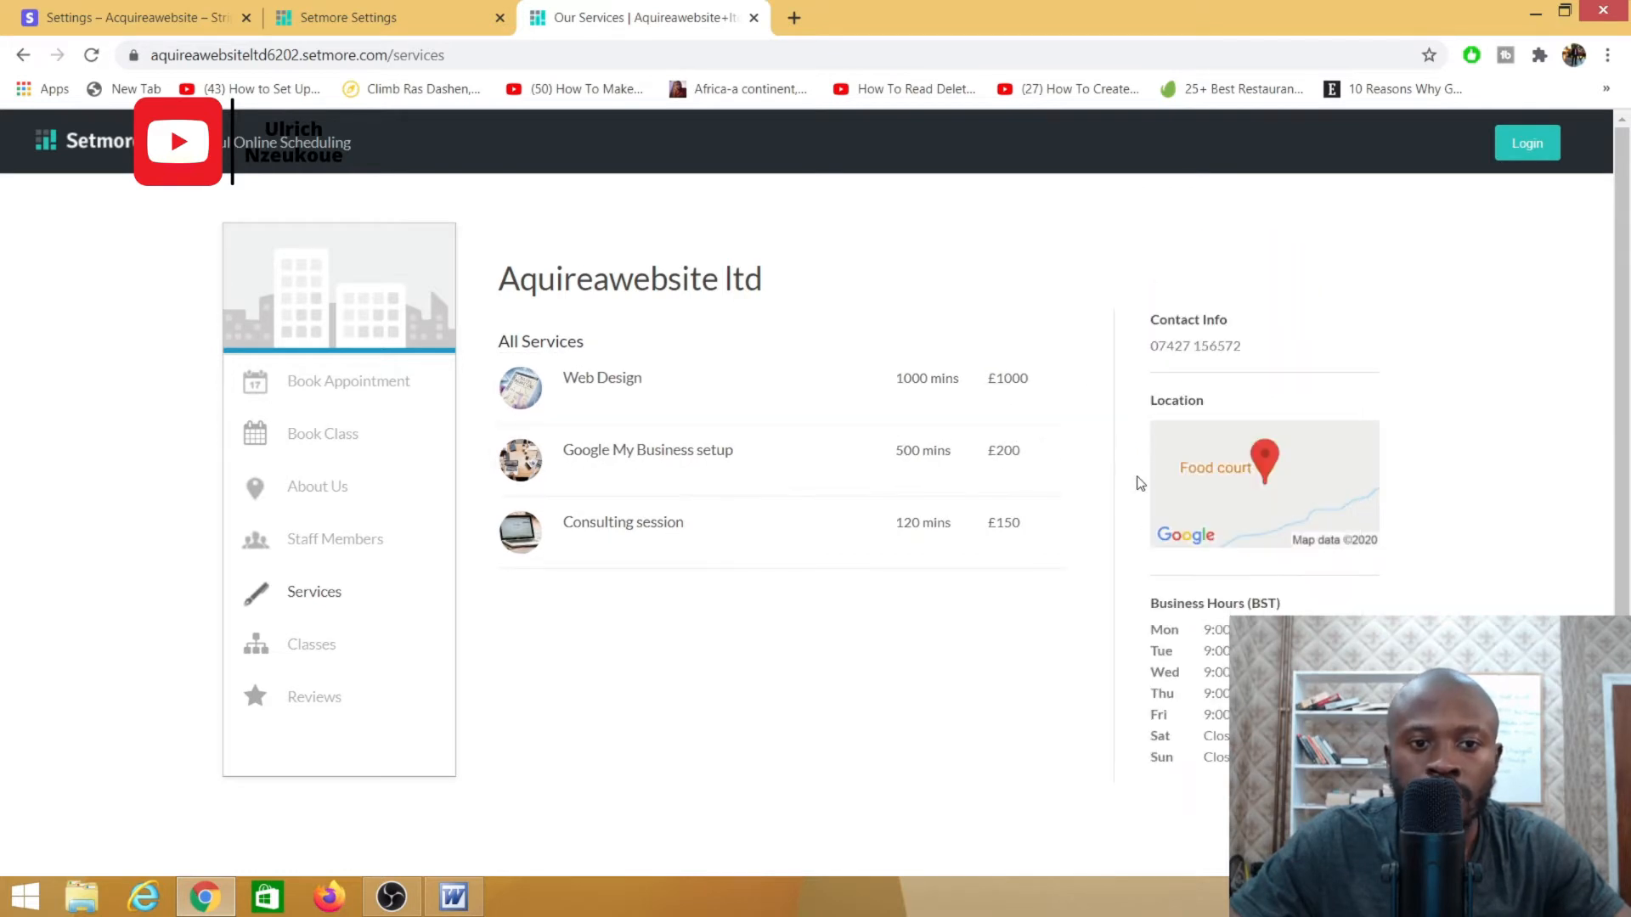
# Return to the Setmore settings, review the payment methods and open the Stripe integration.
pyautogui.click(409, 26)
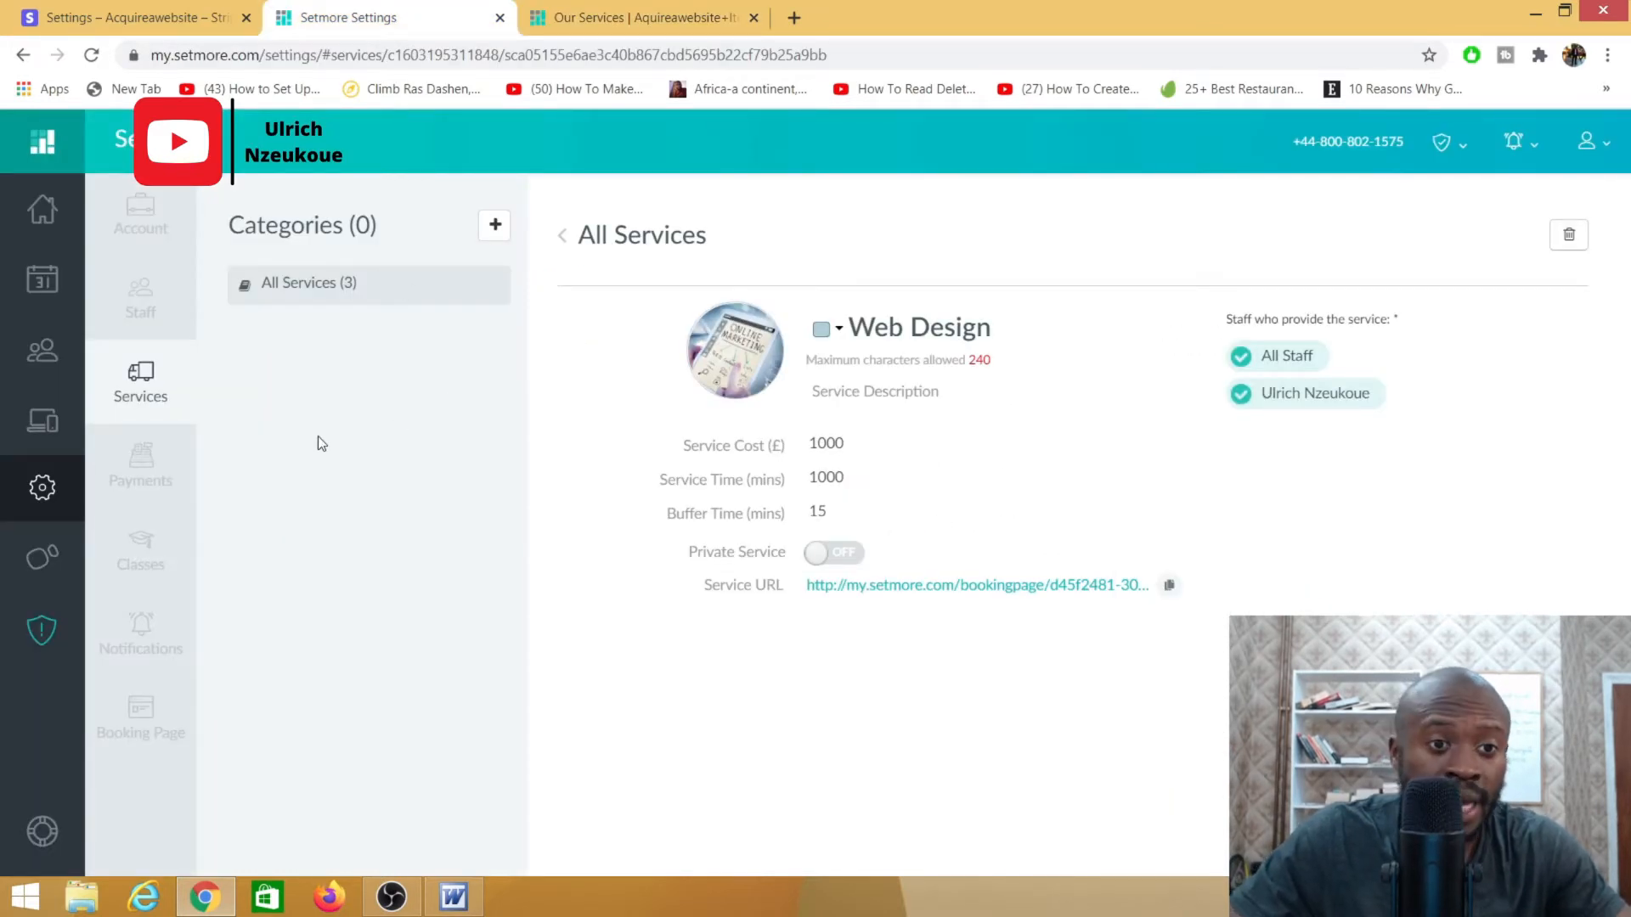
pyautogui.click(131, 471)
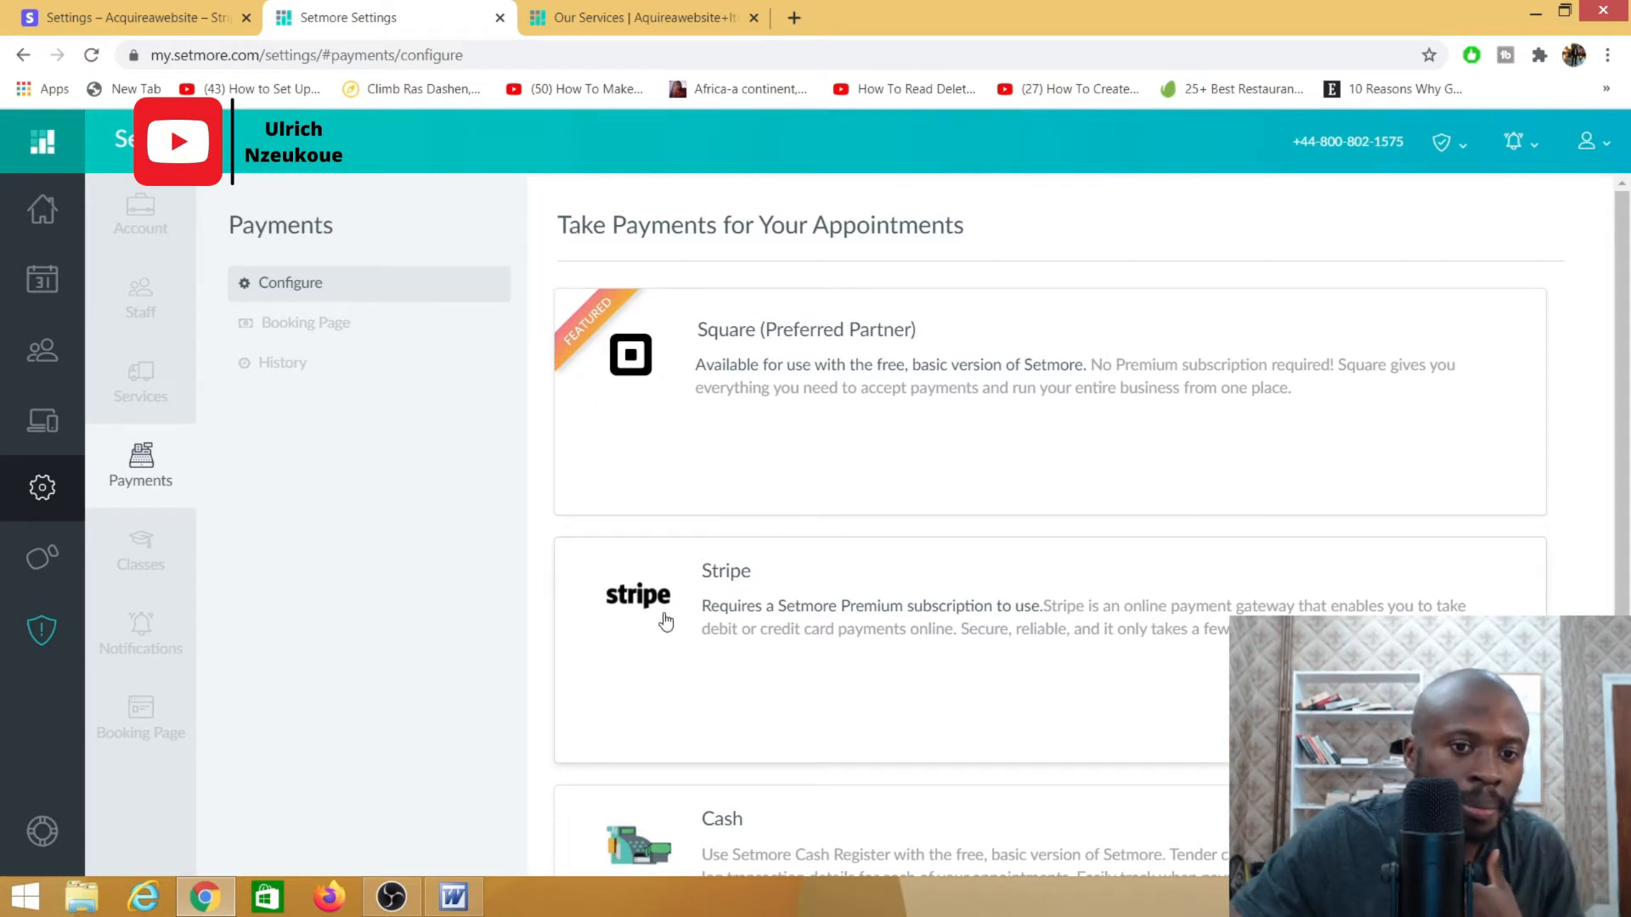
pyautogui.scroll(-2, 652, 595)
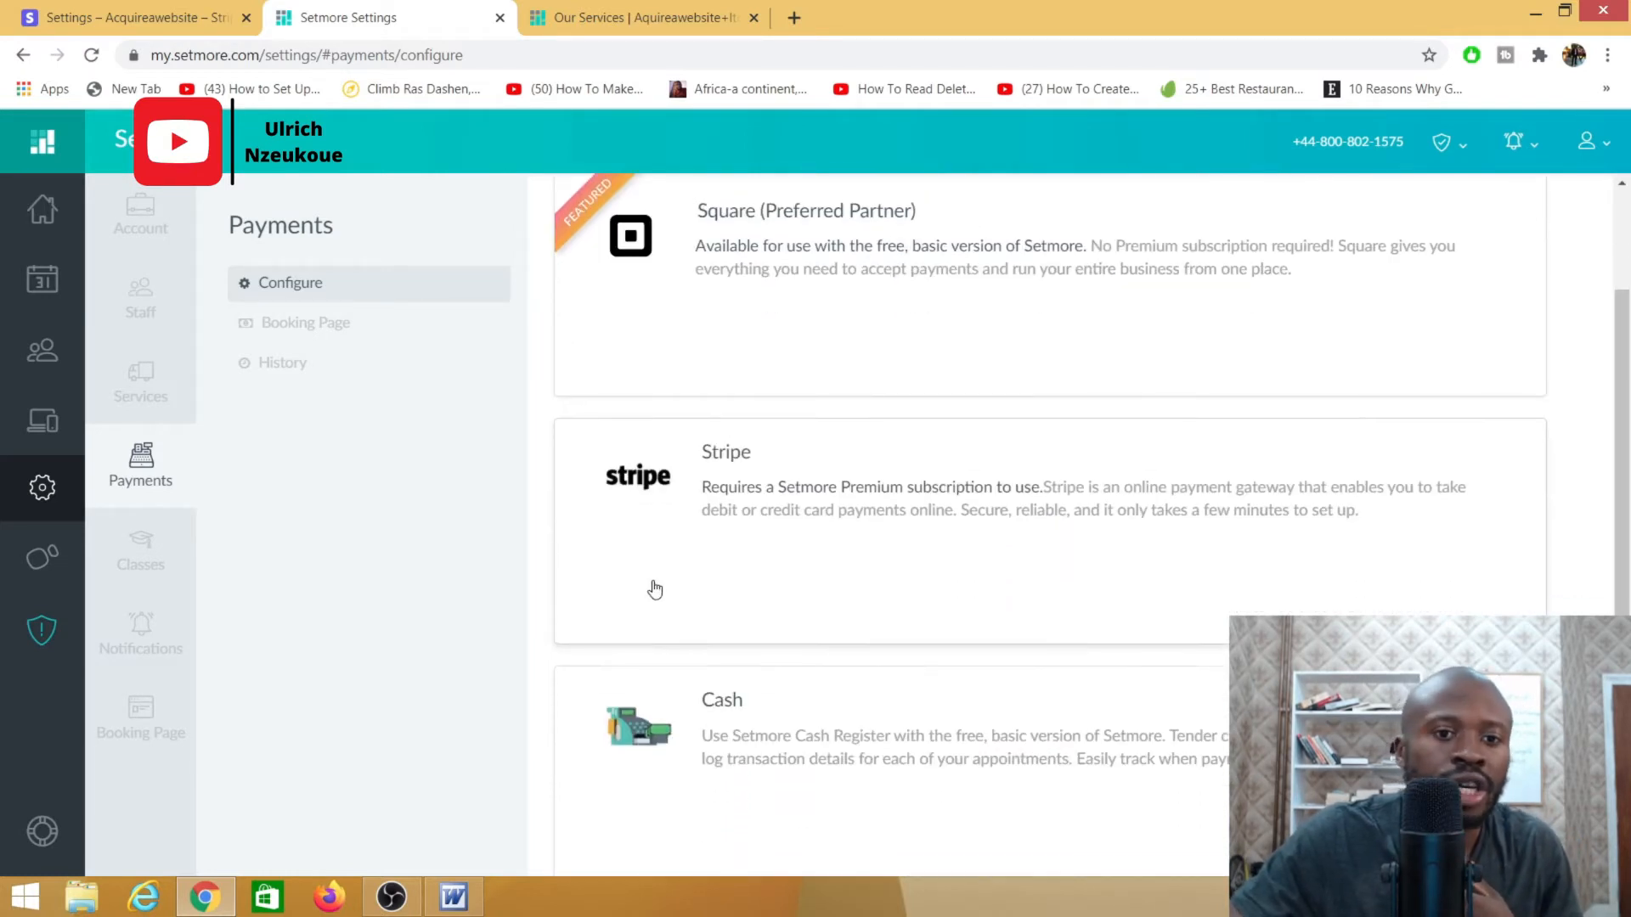
pyautogui.scroll(2, 654, 590)
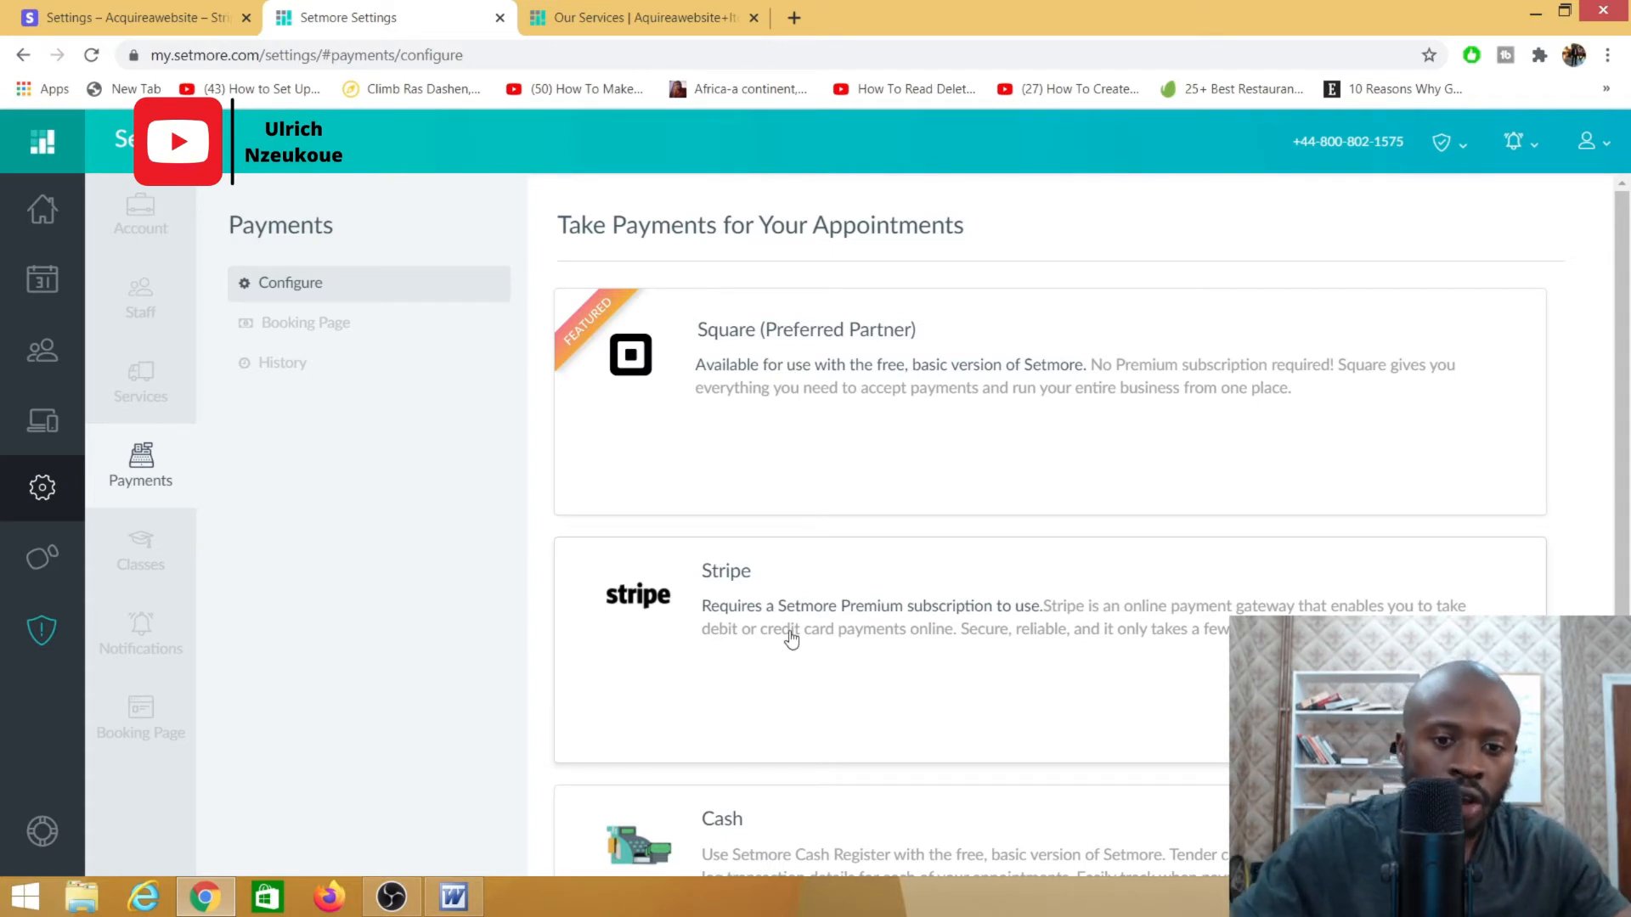
pyautogui.click(661, 609)
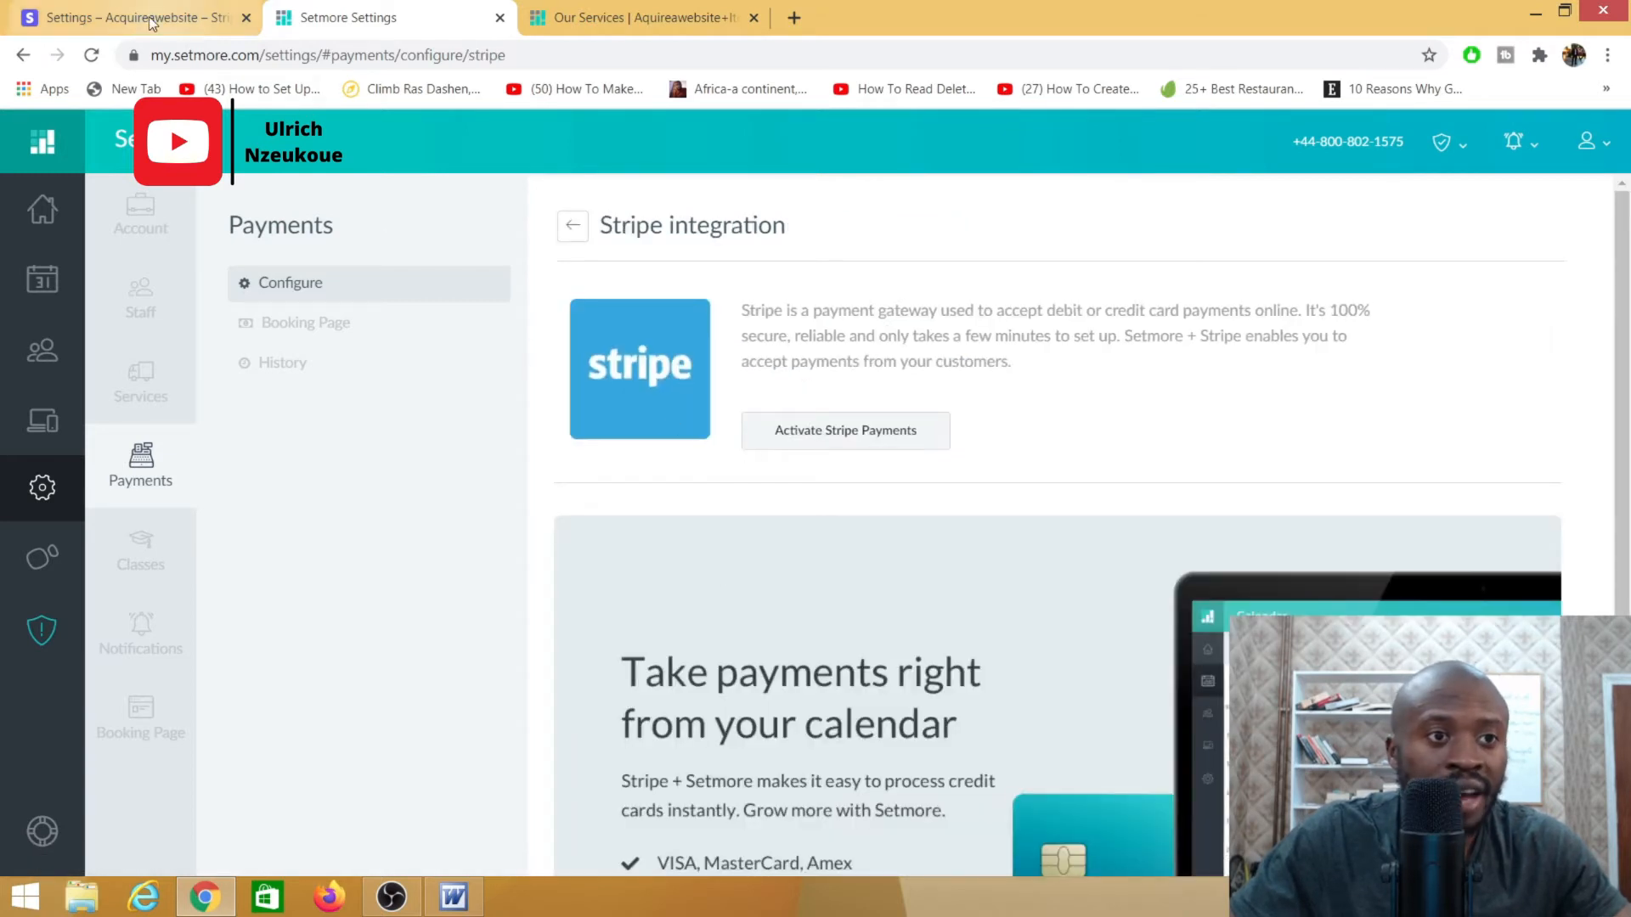
# Look at the Stripe dashboard settings, return to Setmore and activate Stripe payments by connecting the Stripe account.
pyautogui.click(127, 17)
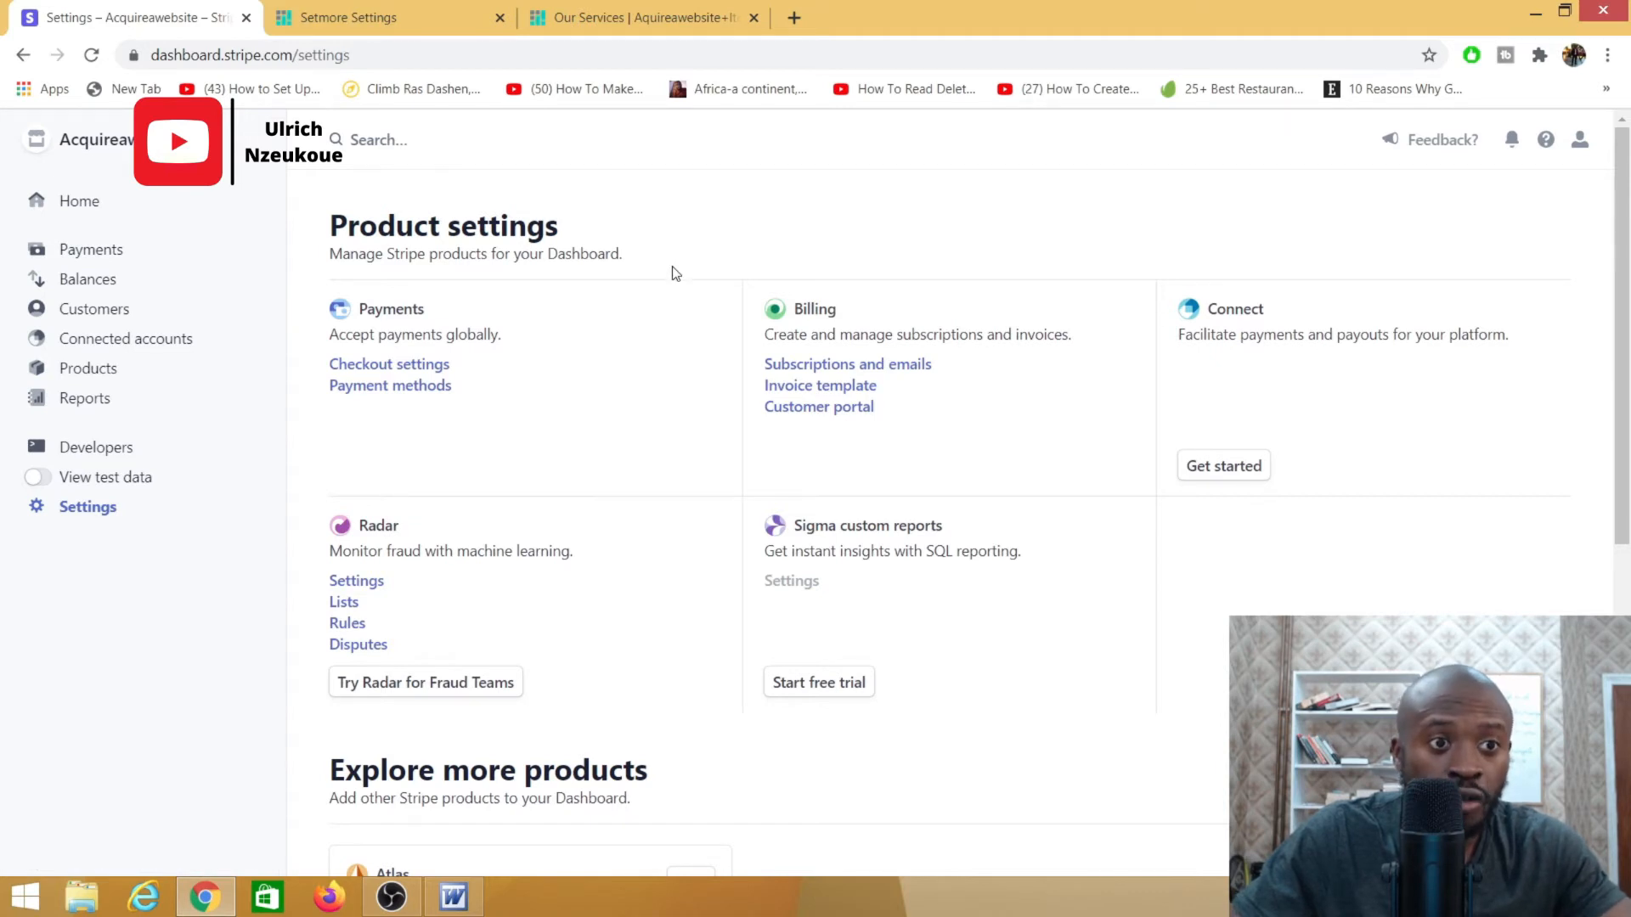
pyautogui.click(407, 20)
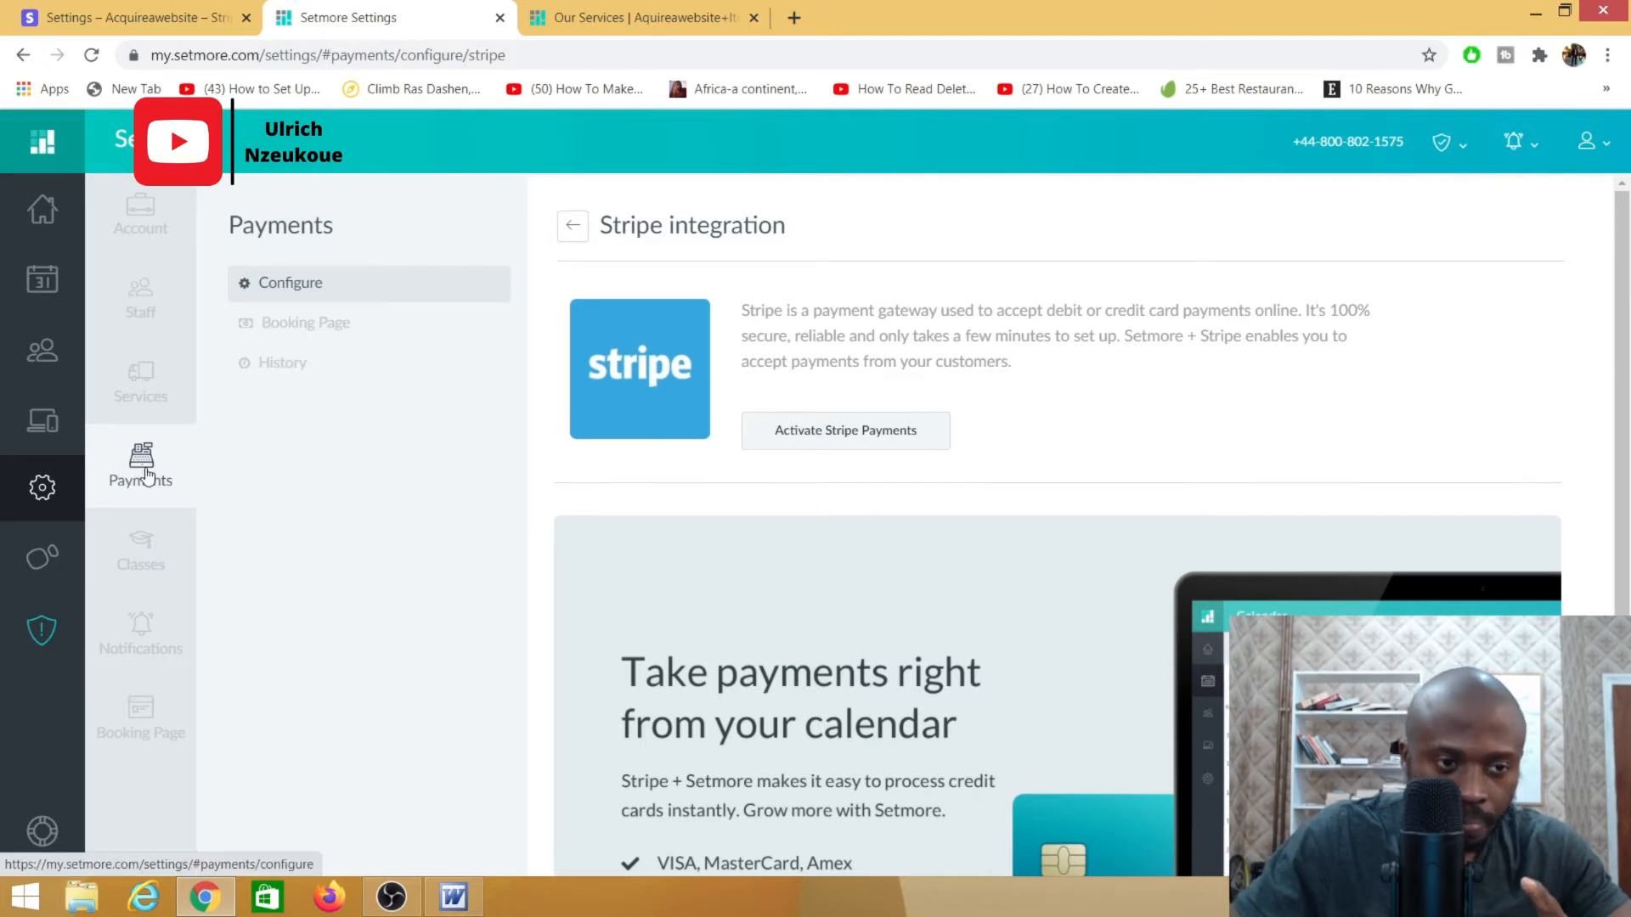
pyautogui.click(817, 453)
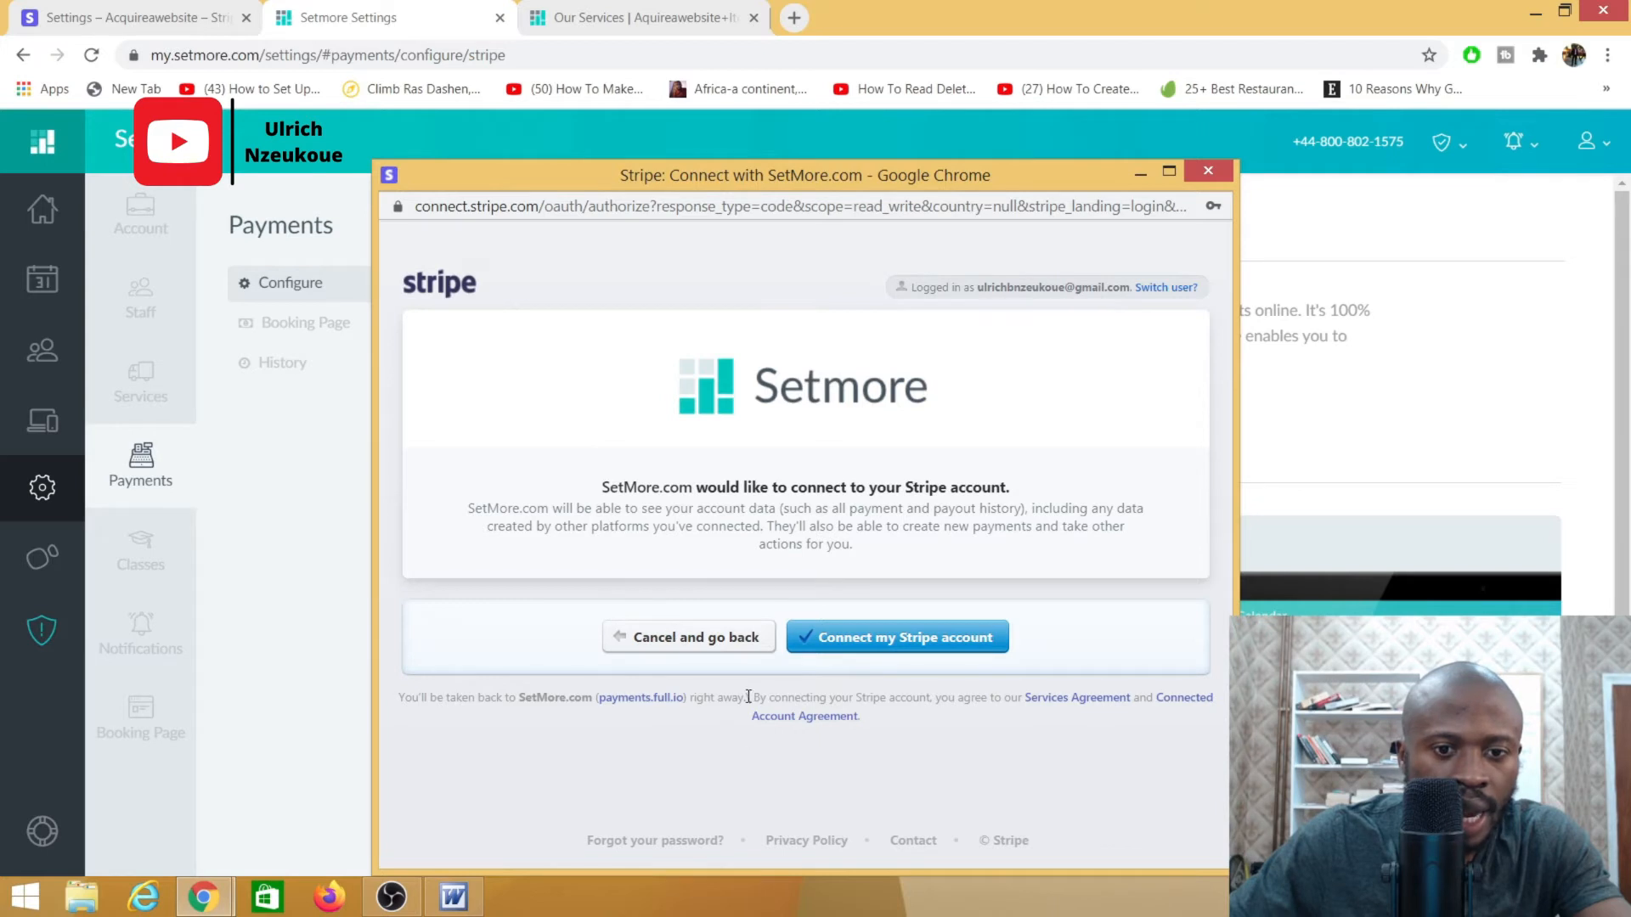
pyautogui.click(856, 644)
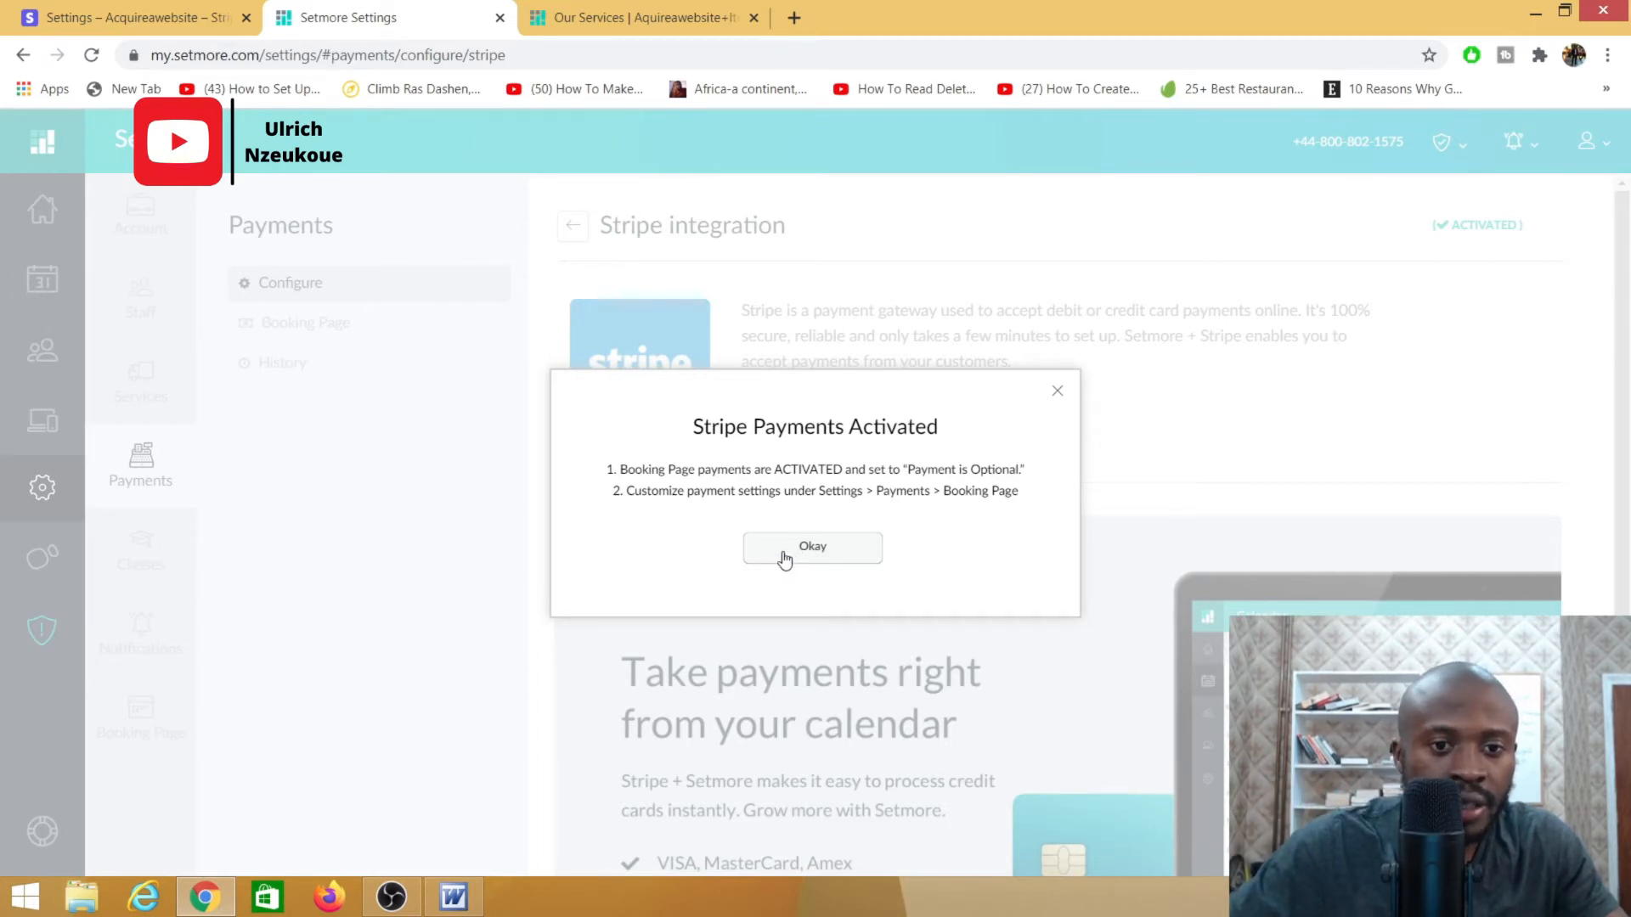
pyautogui.click(837, 553)
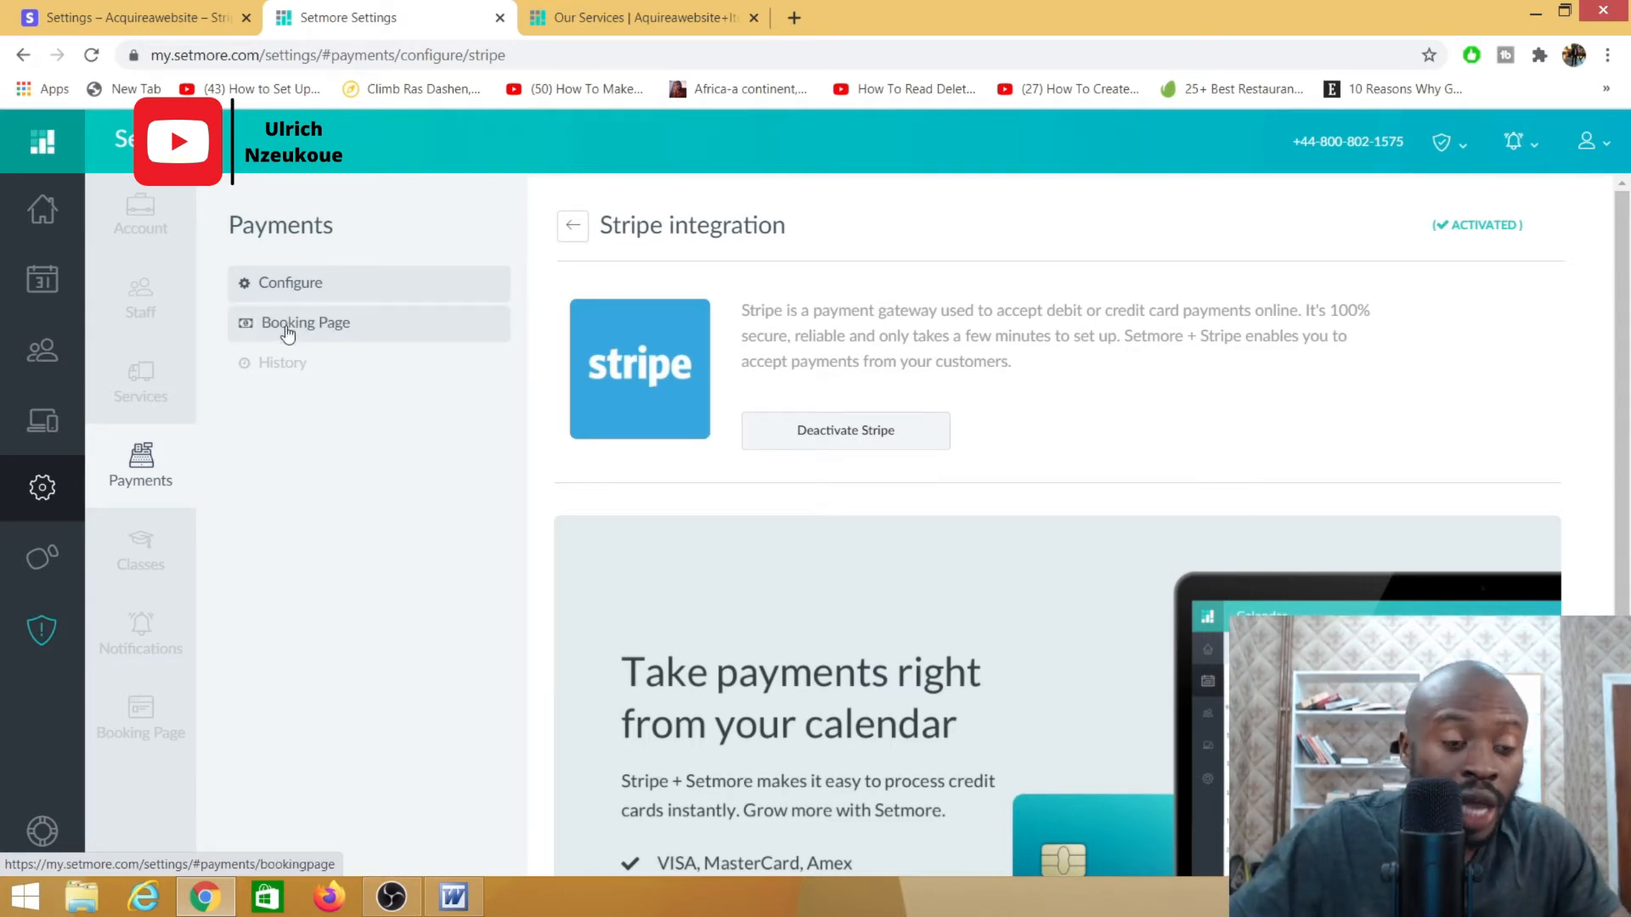
# In the booking page payment settings, set the payment requirement at the time of booking to "Collect full payment".
pyautogui.click(293, 327)
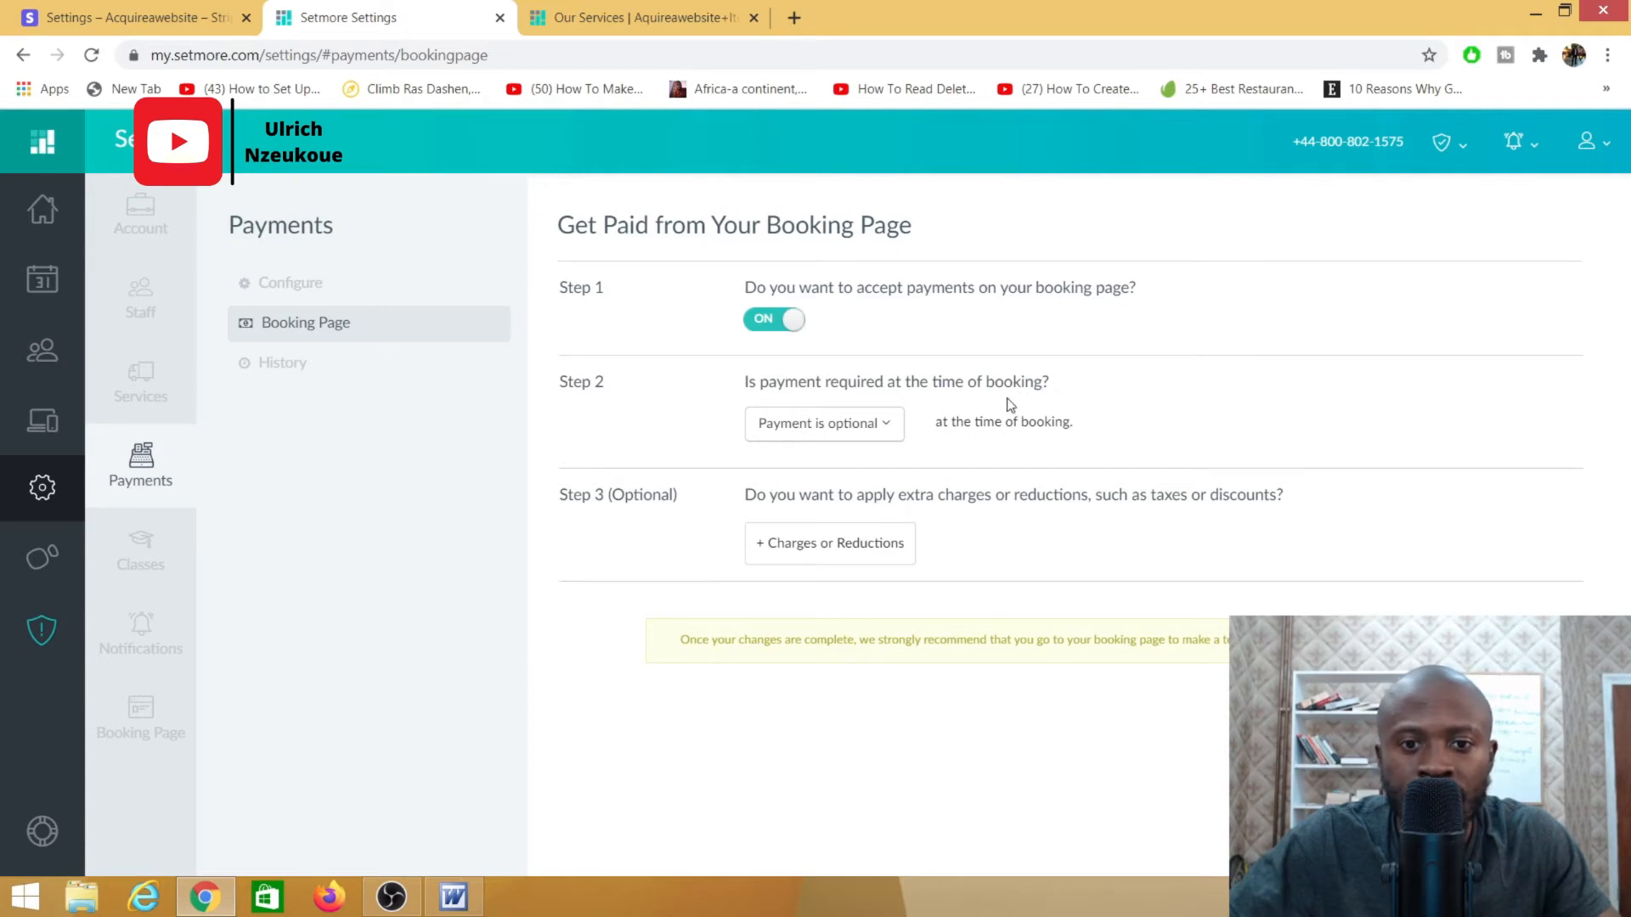
pyautogui.click(883, 424)
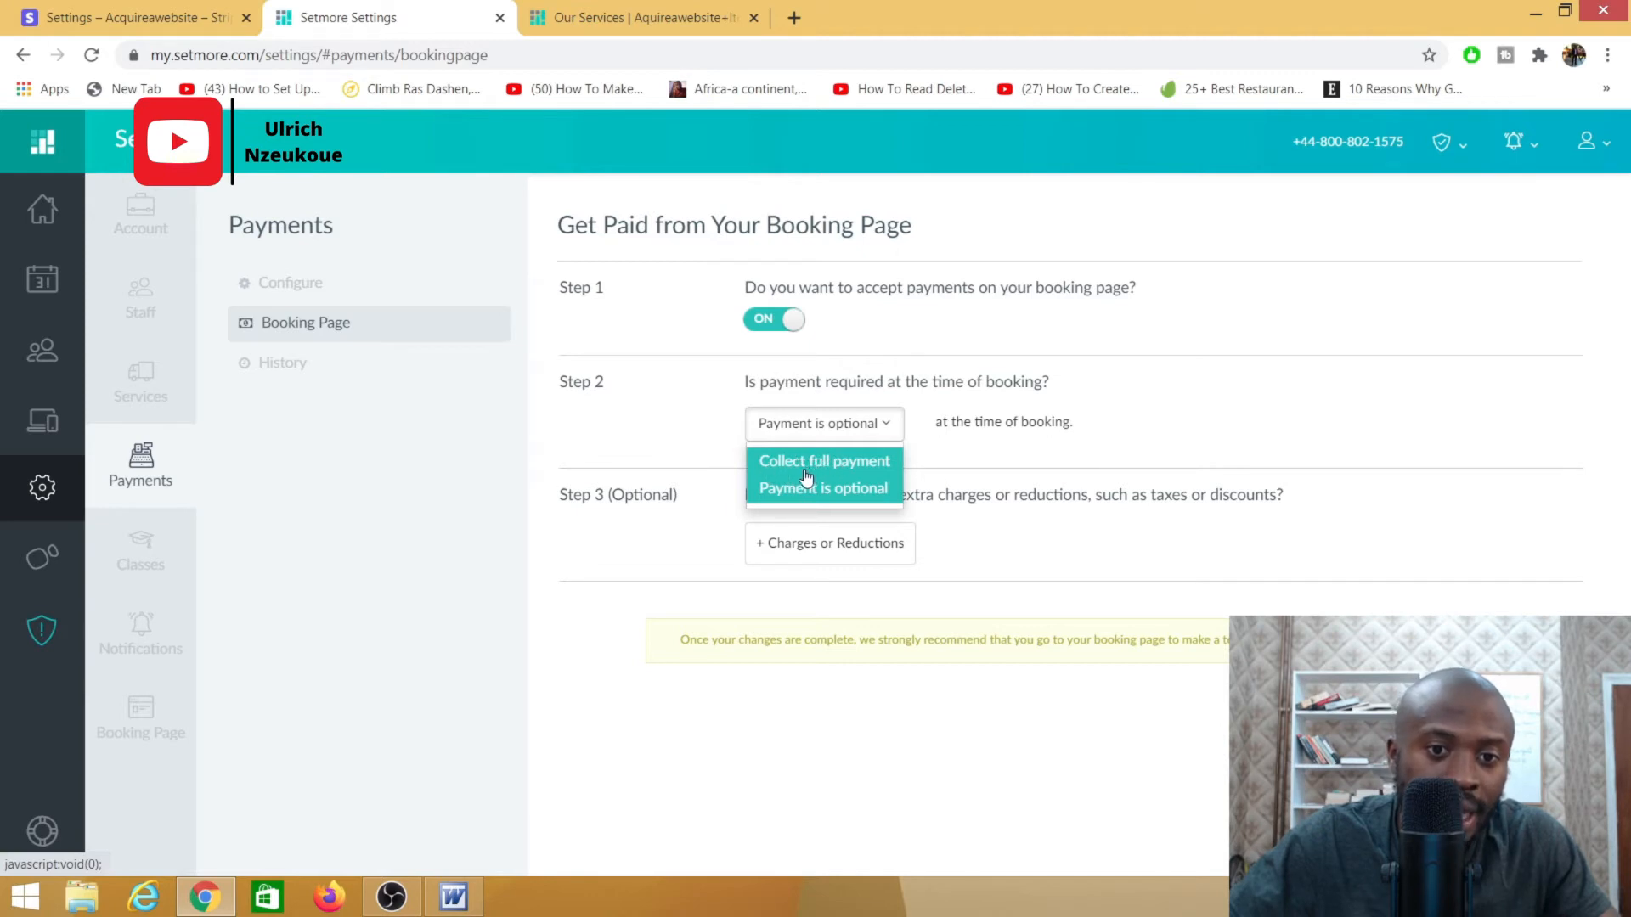
# Create and save a Reduction named "One time discount", applied as a Percentage of 20%, for booking page payments.
pyautogui.click(783, 559)
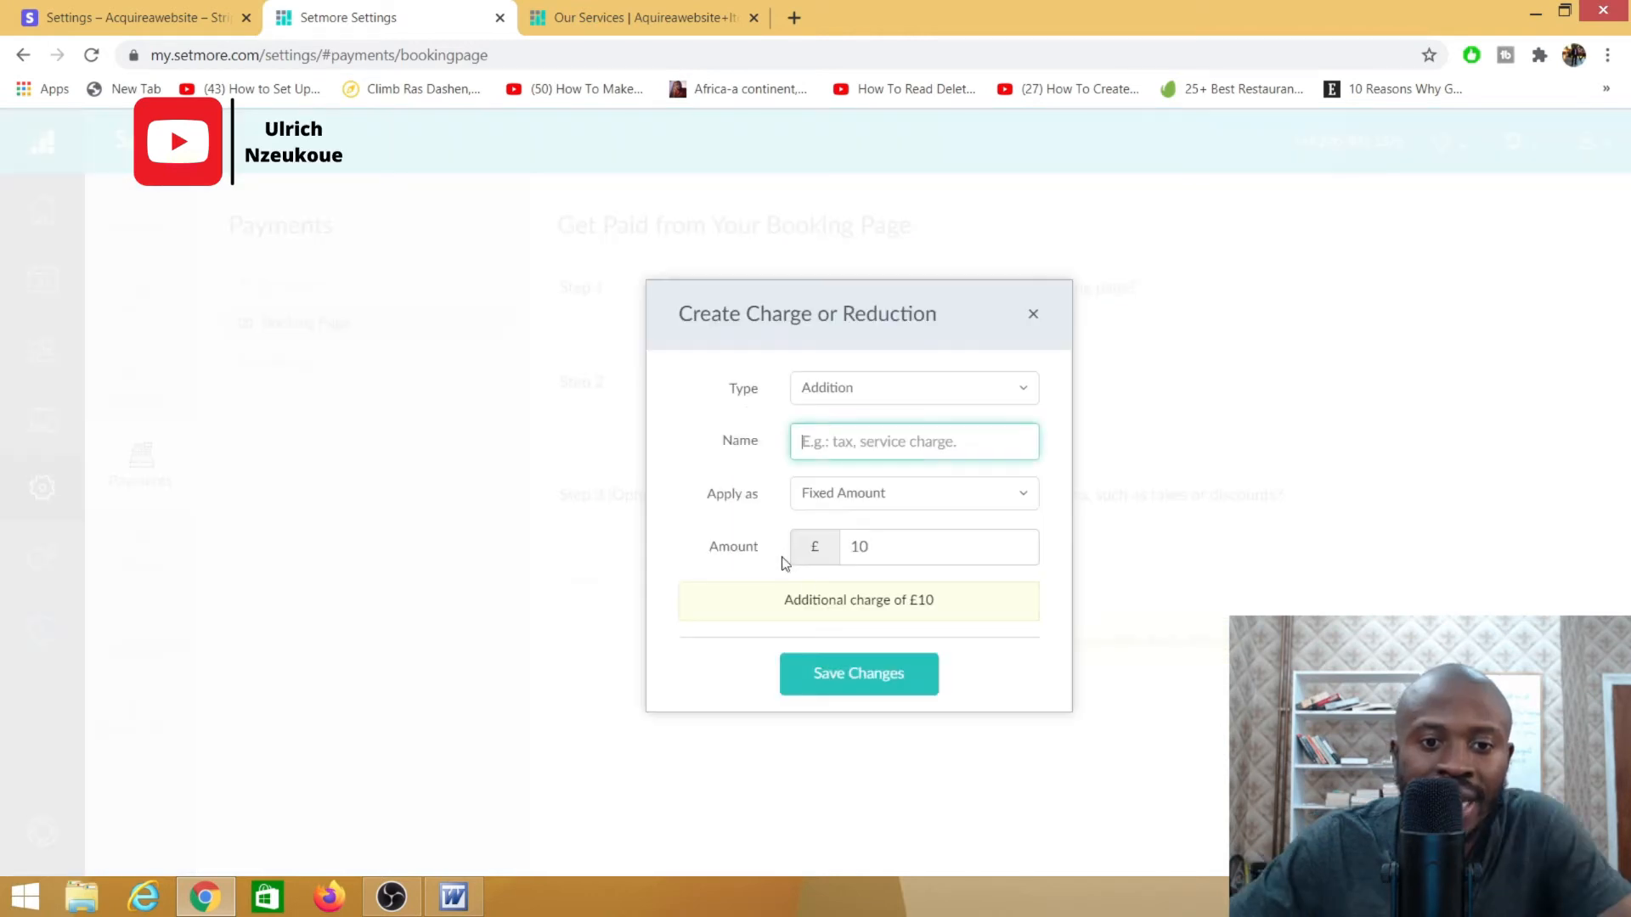
pyautogui.click(847, 391)
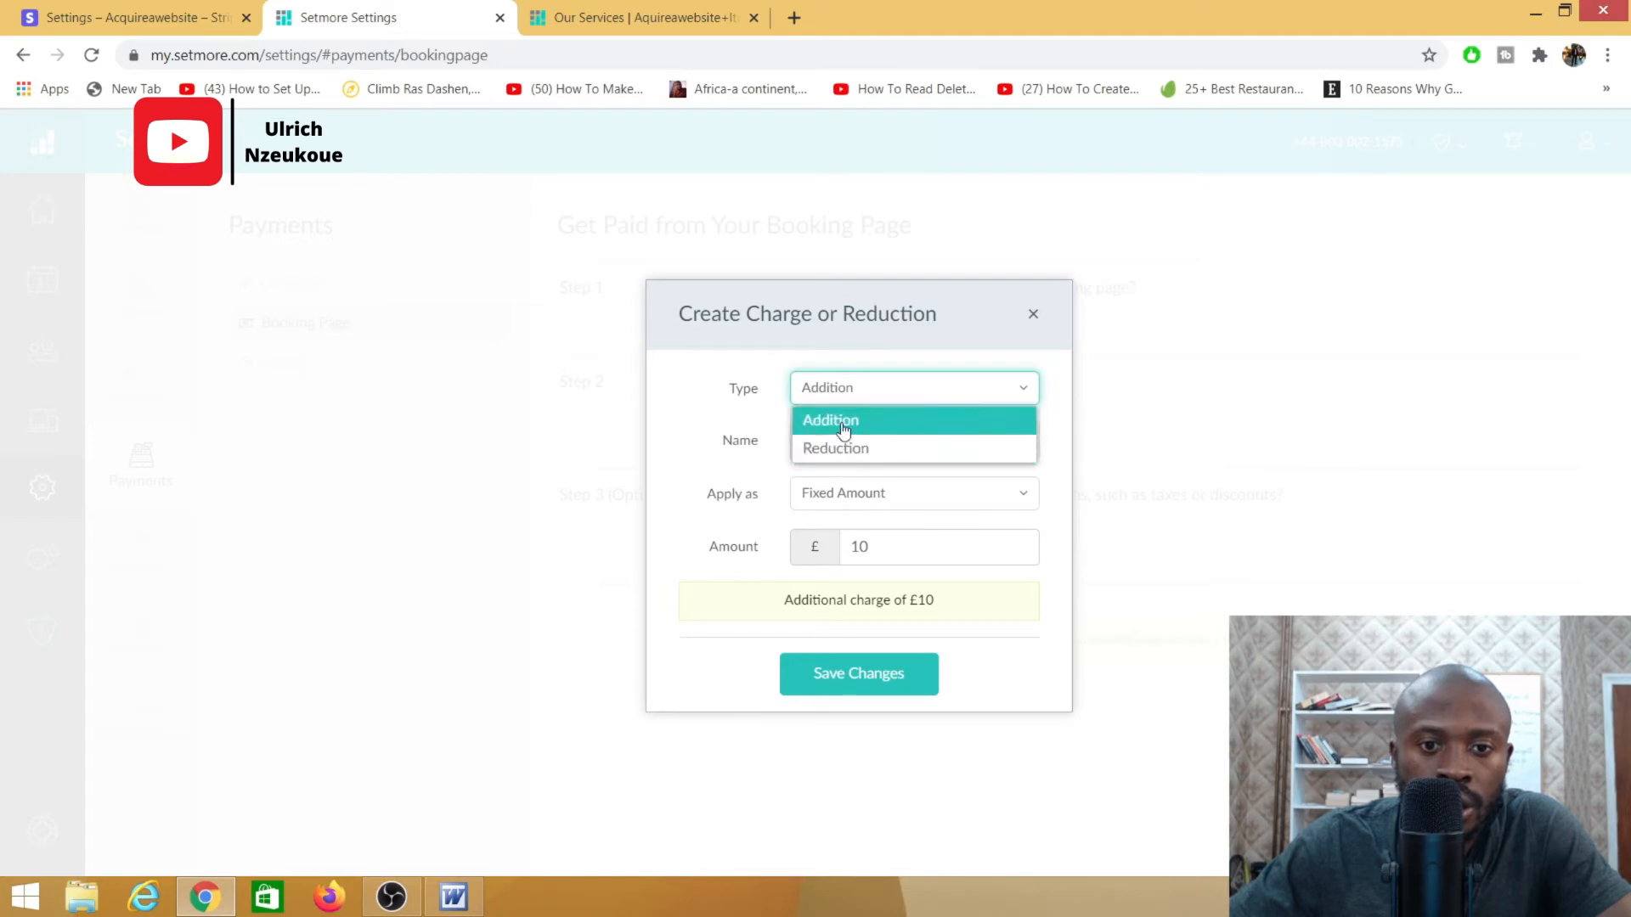
pyautogui.click(830, 450)
pyautogui.click(842, 443)
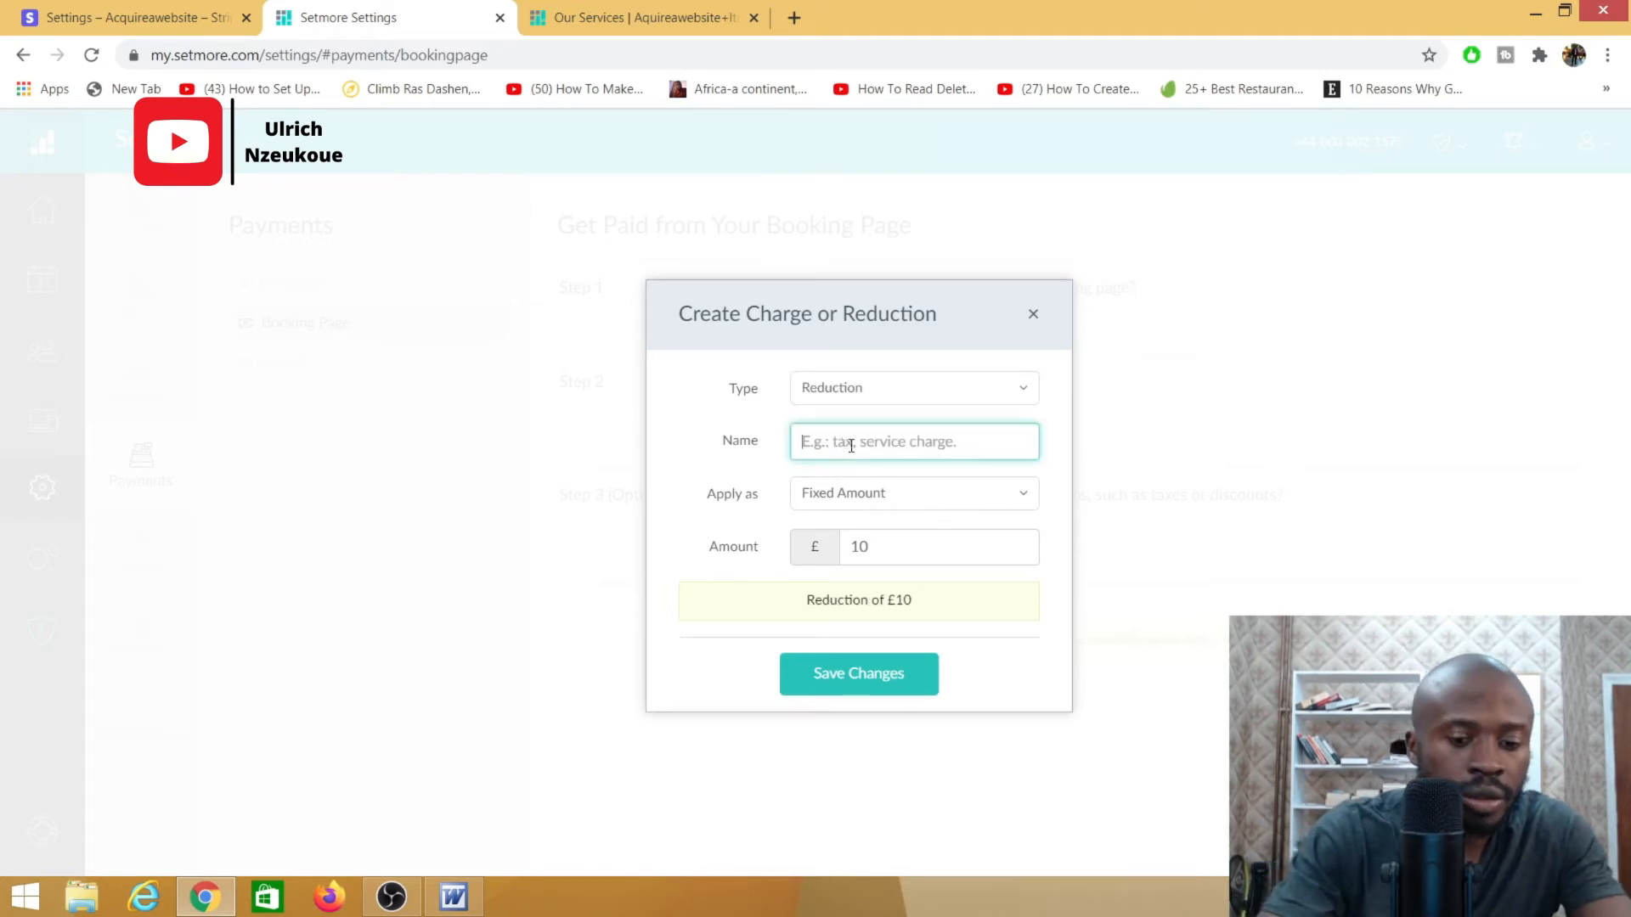
pyautogui.write('20')
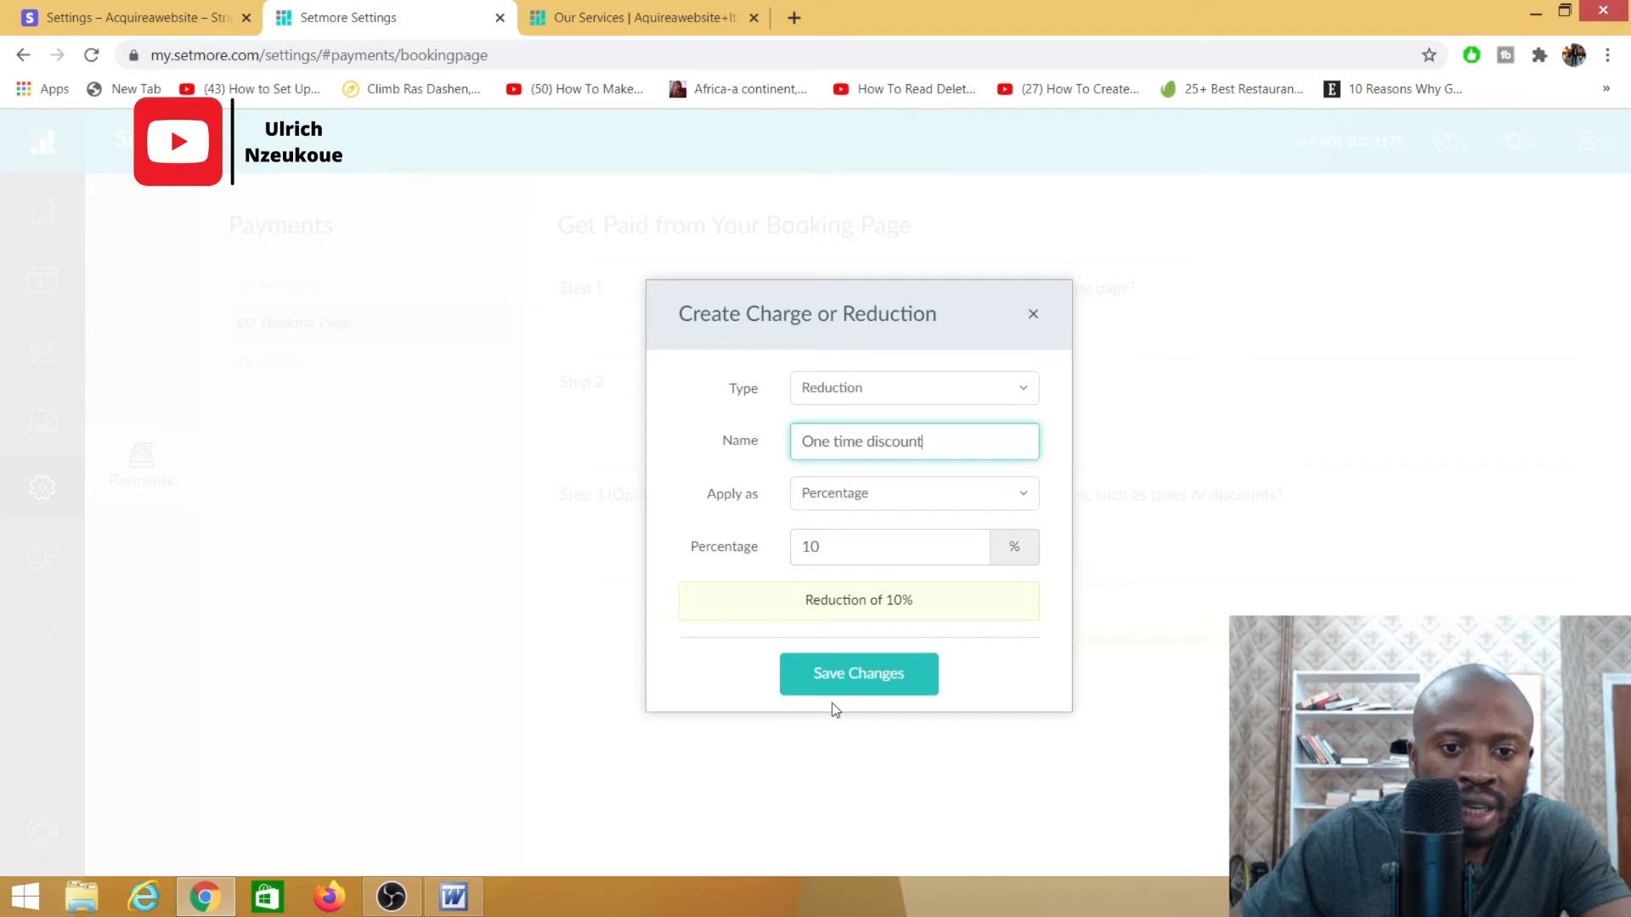
pyautogui.click(823, 538)
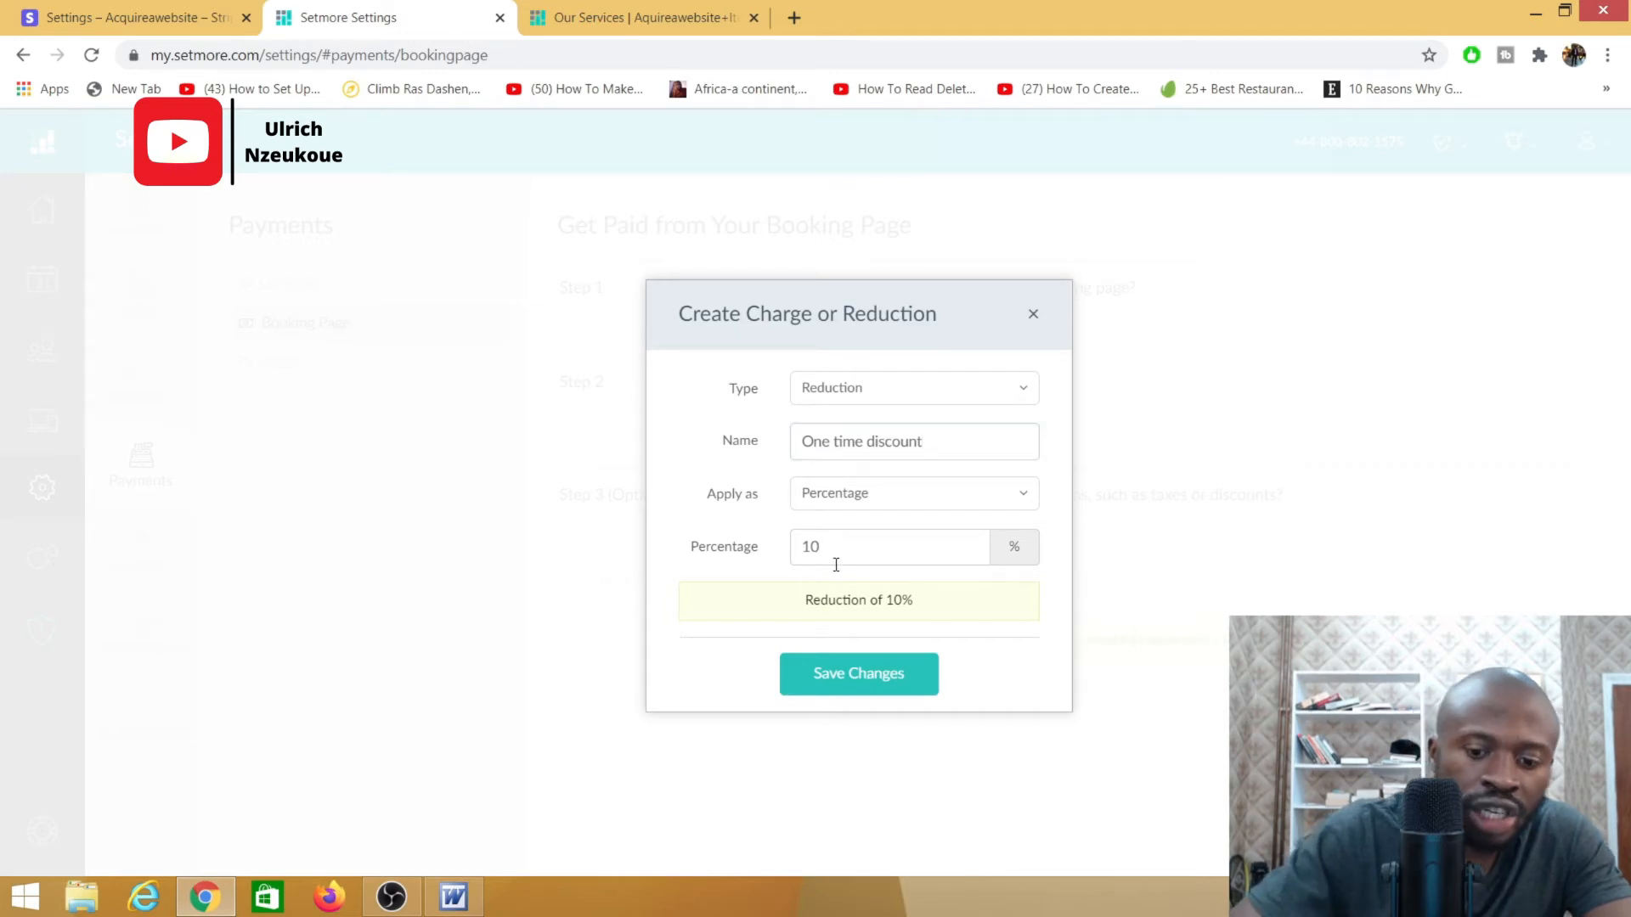
pyautogui.press('BackSpace')
pyautogui.press('BackSpace')
pyautogui.write('20')
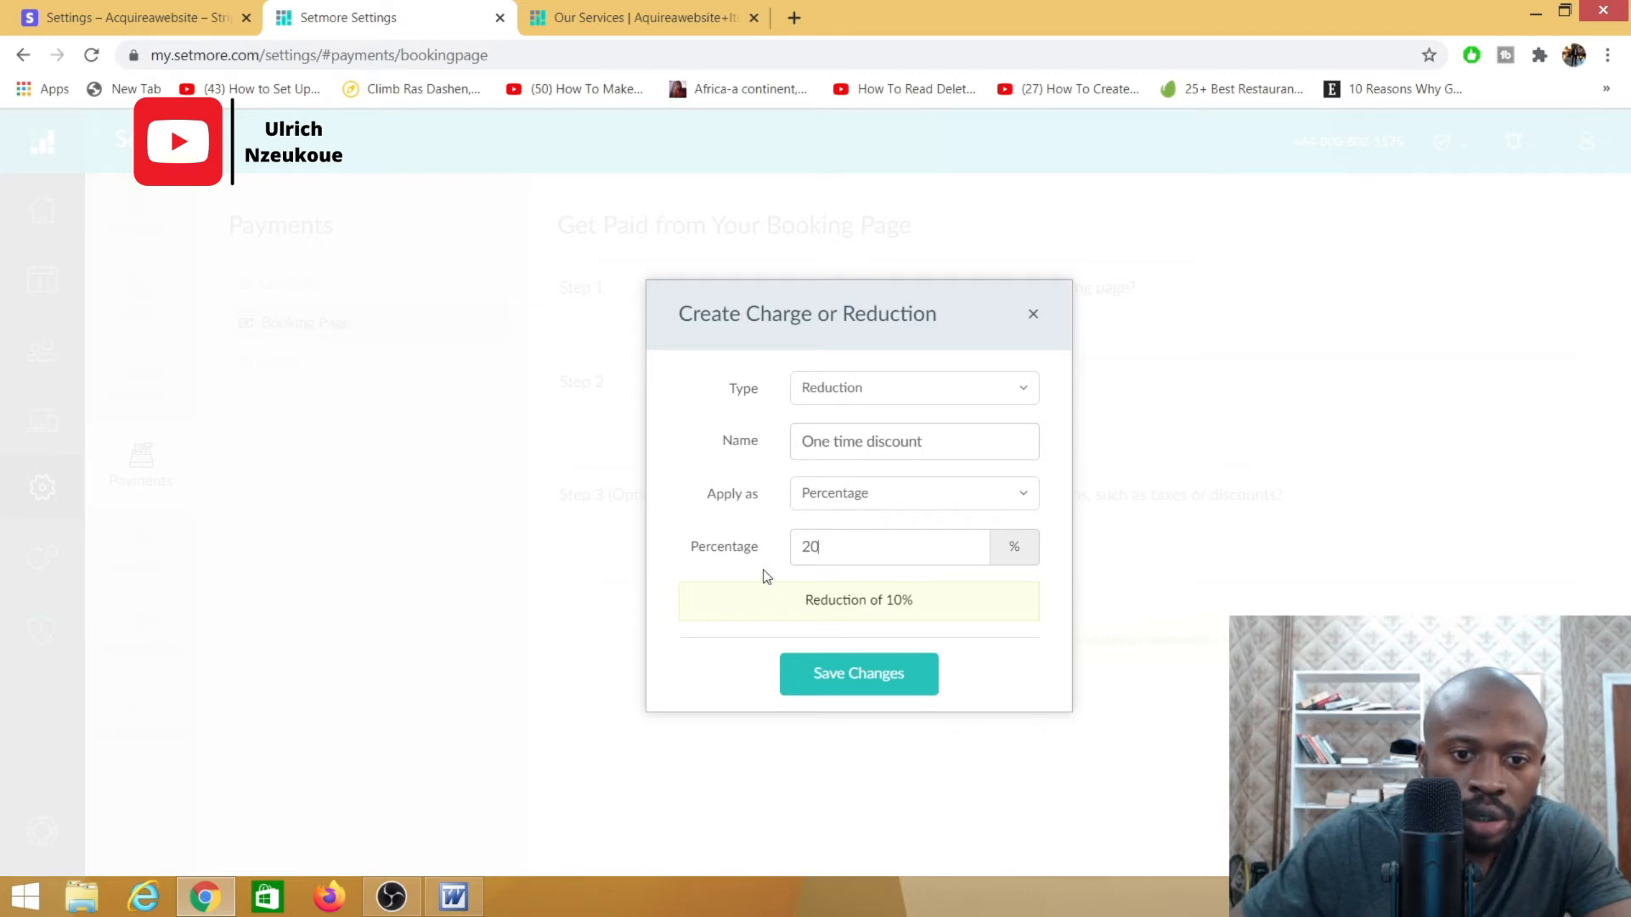
pyautogui.click(850, 665)
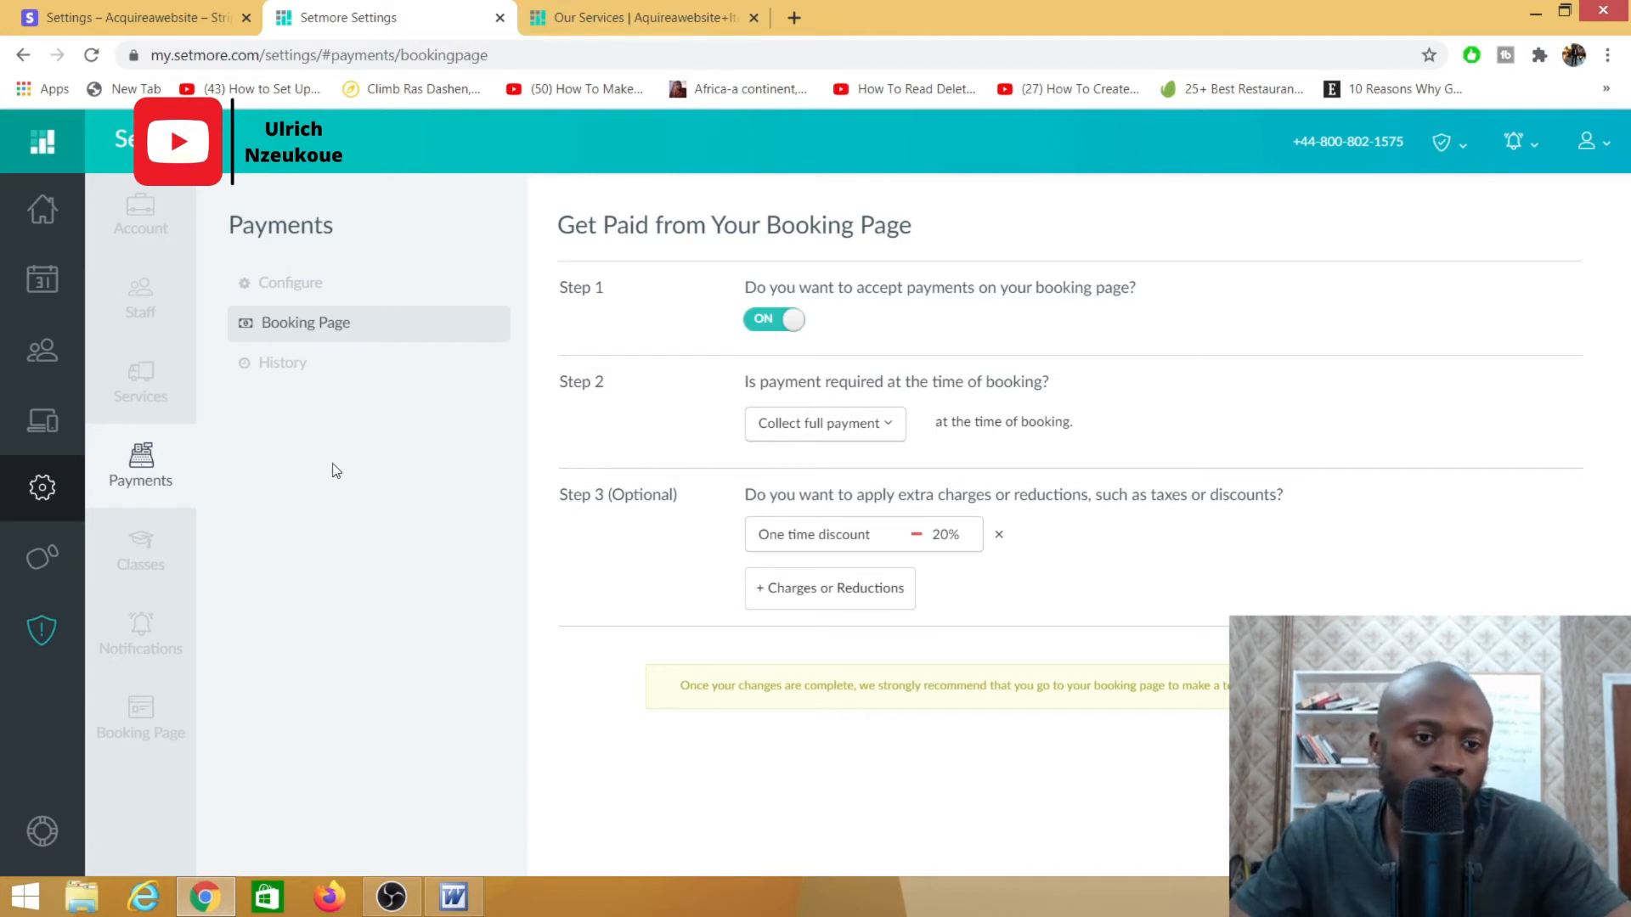
# View the payment transaction history, and start a new class in the class settings.
pyautogui.click(268, 368)
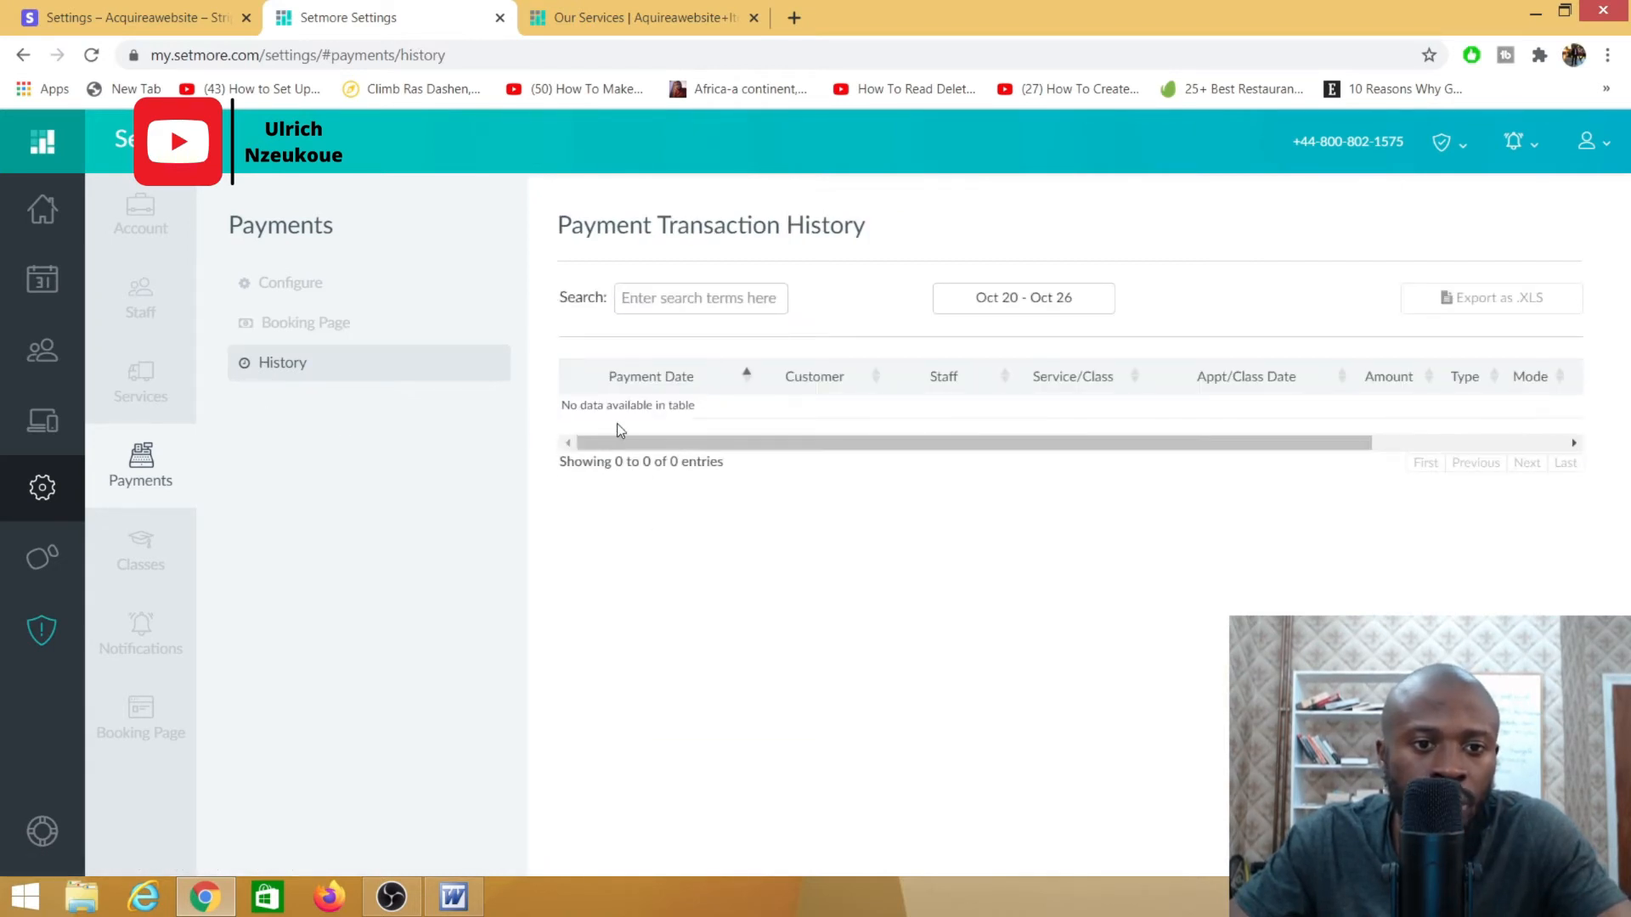
pyautogui.click(141, 552)
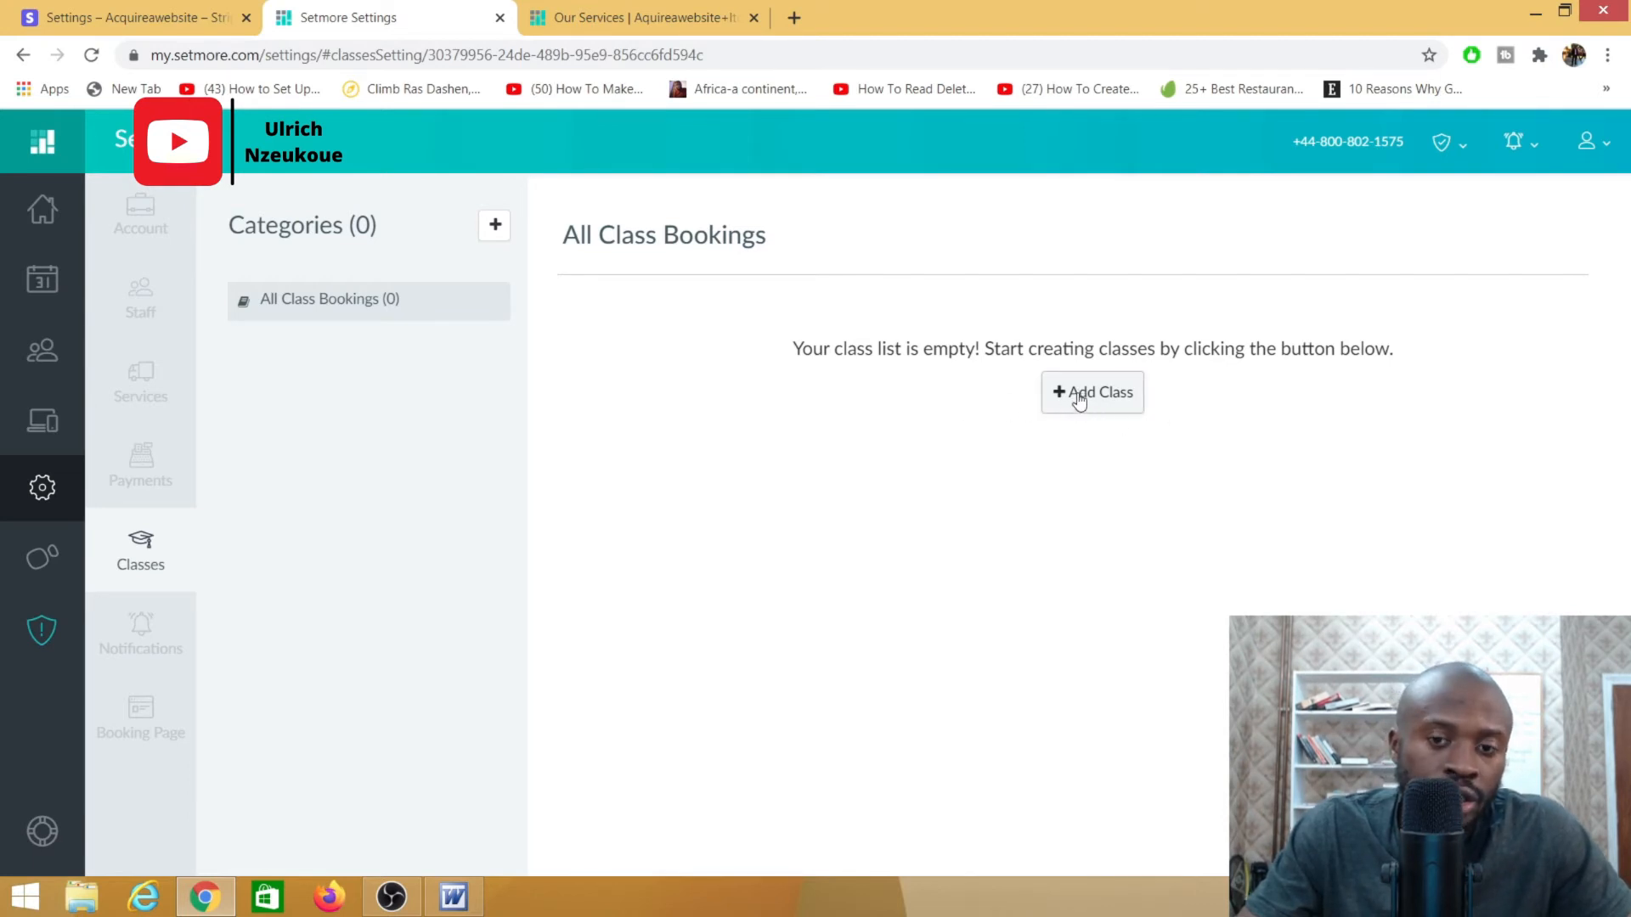
pyautogui.click(1070, 401)
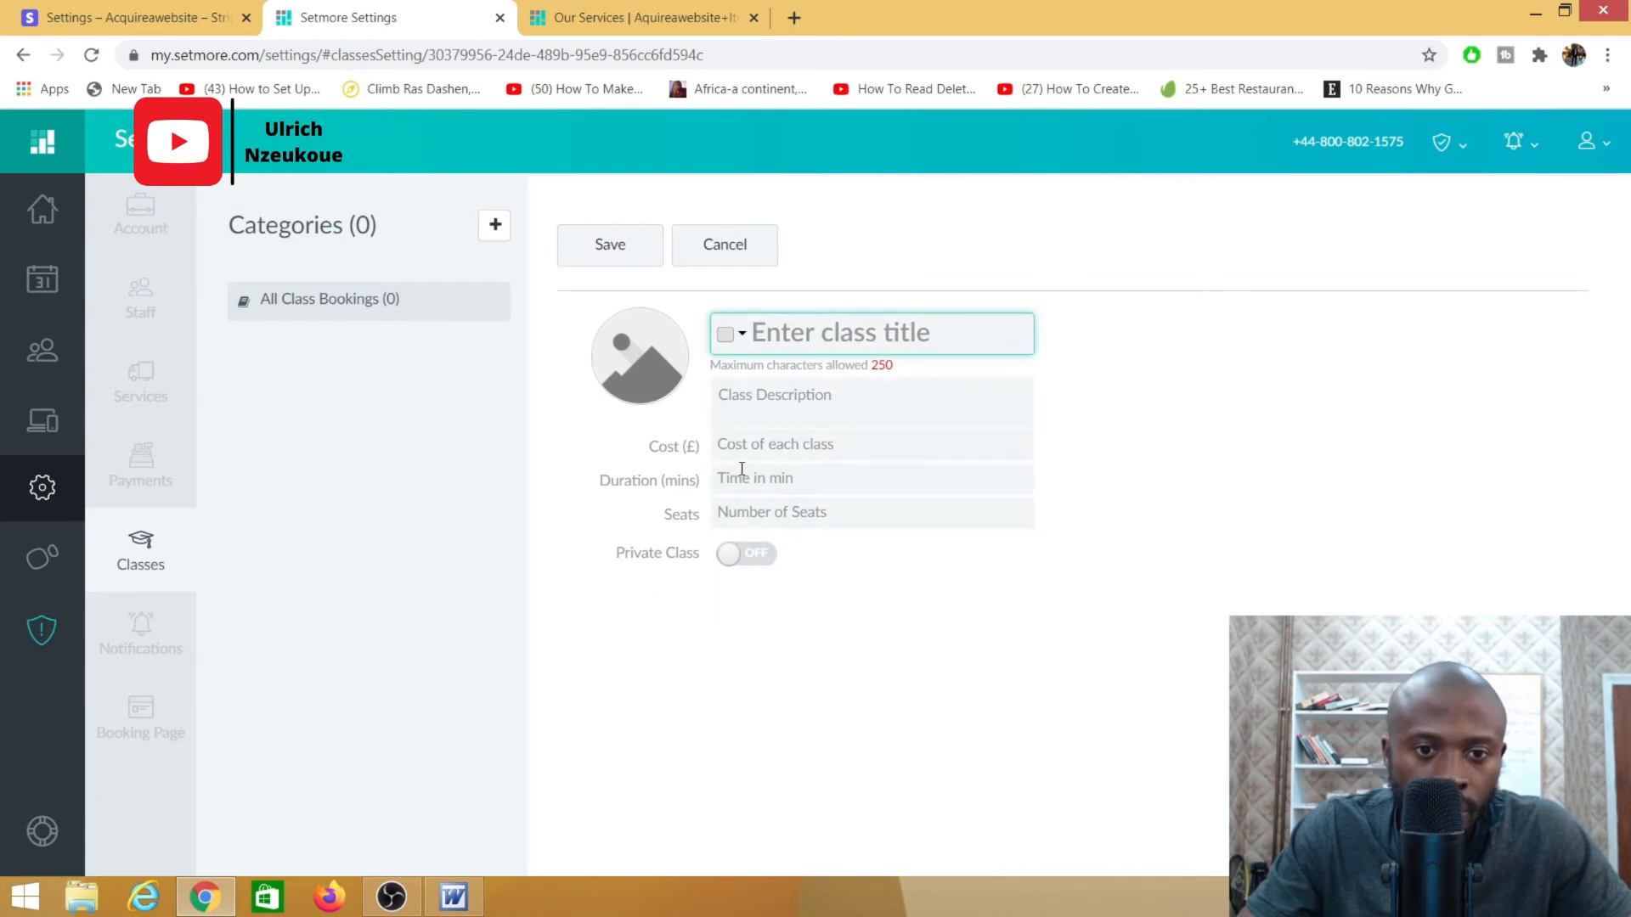
pyautogui.click(754, 520)
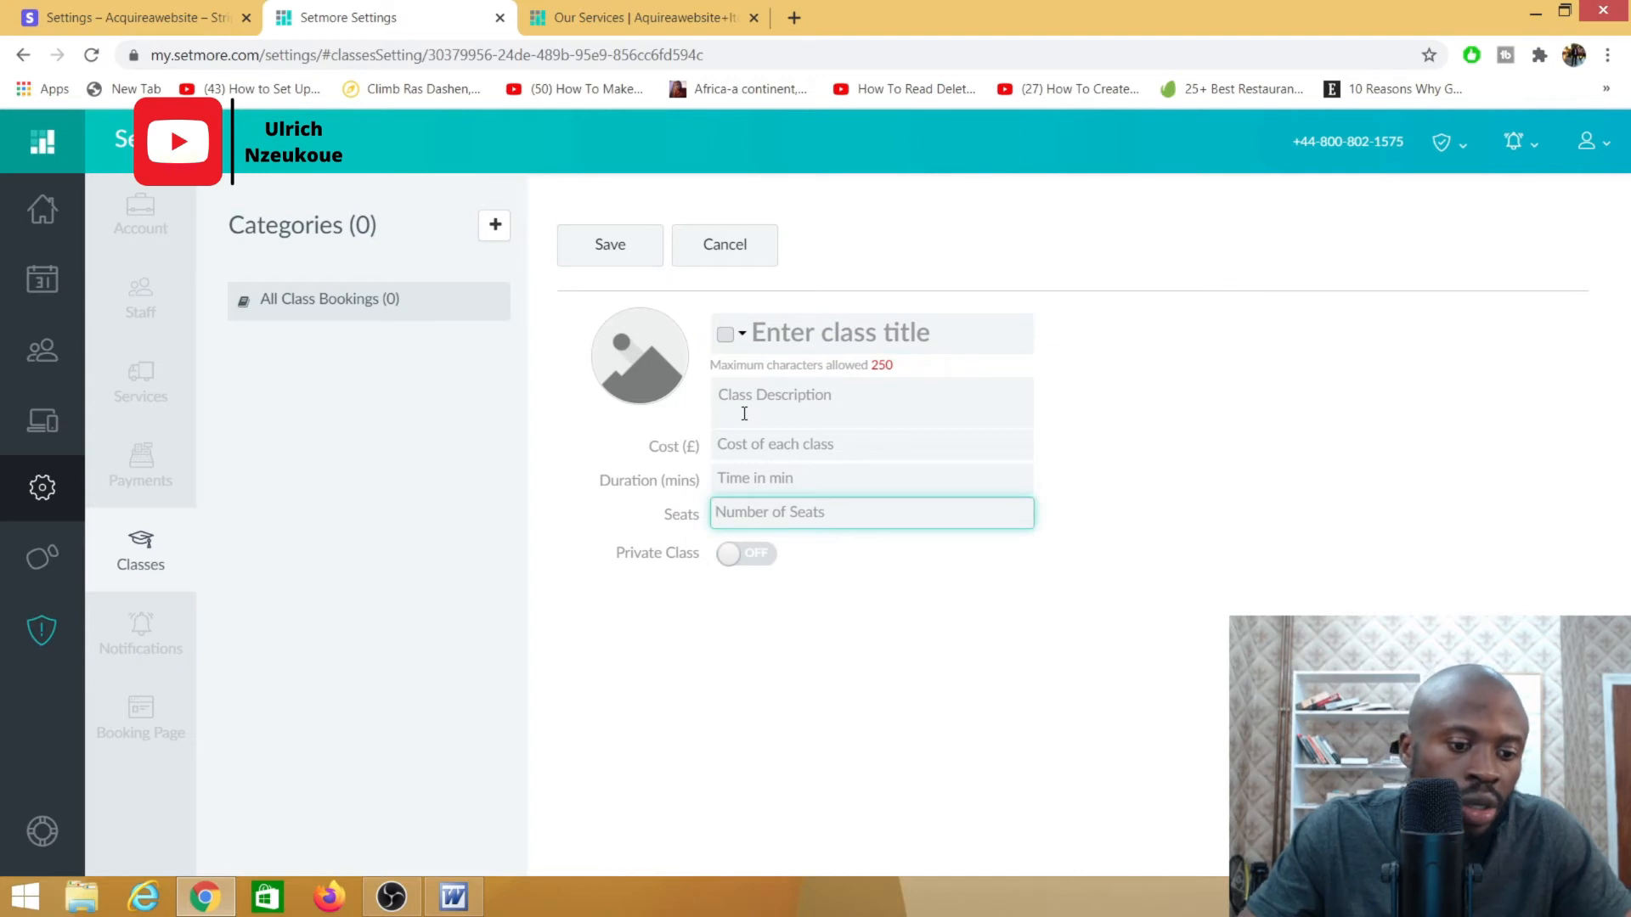
pyautogui.write('25')
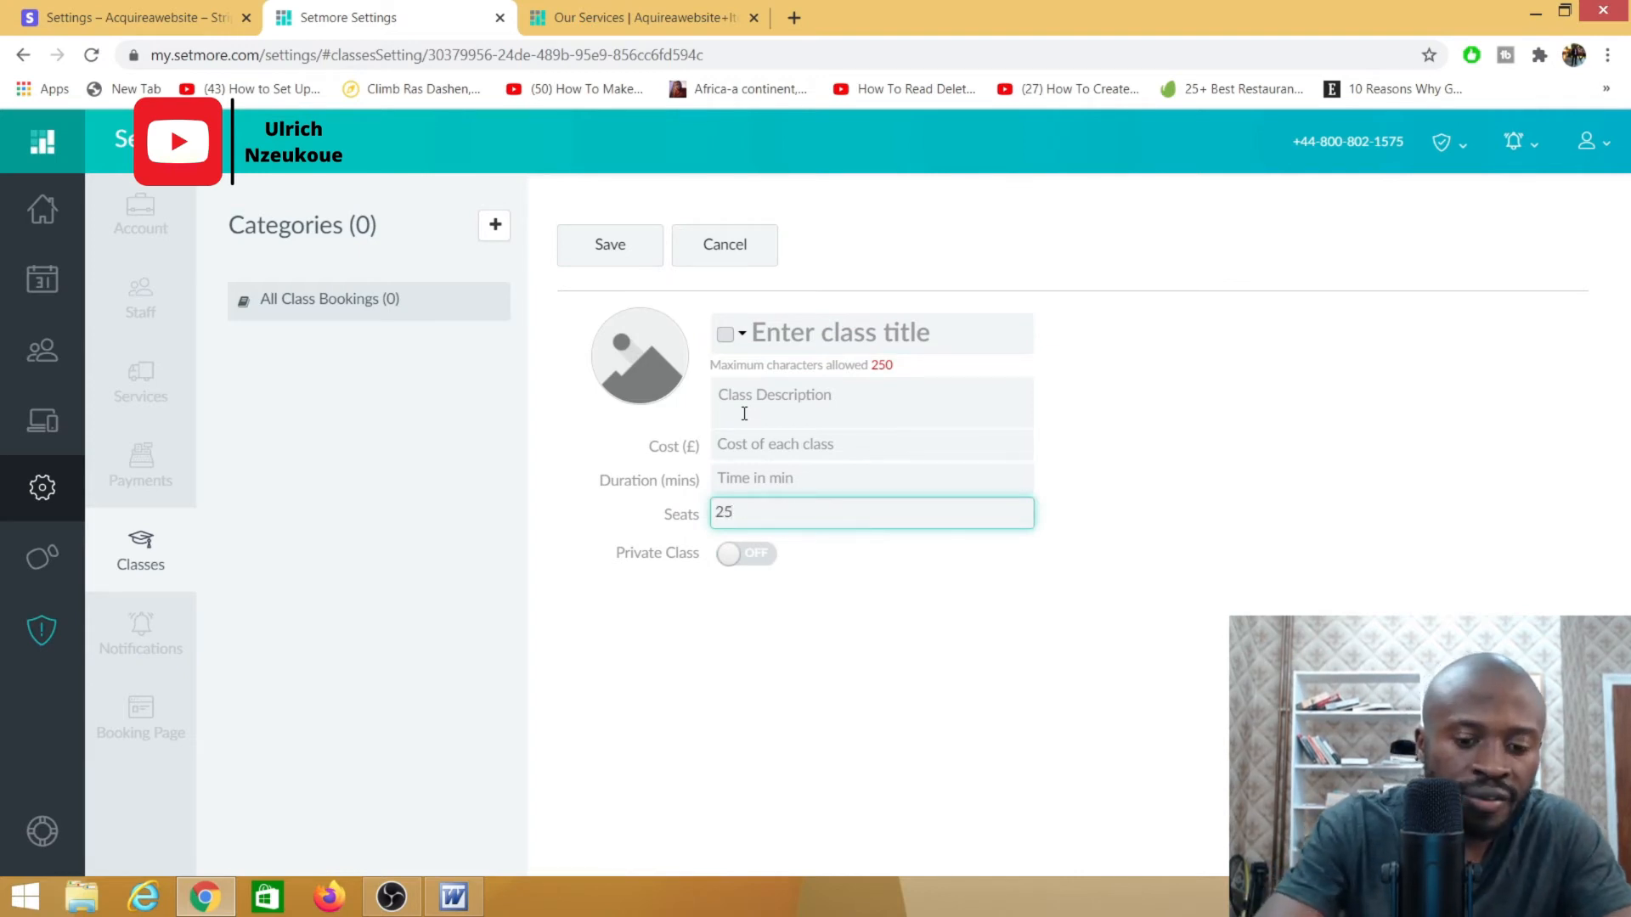
pyautogui.press('BackSpace')
pyautogui.press('BackSpace')
pyautogui.press('BackSpace')
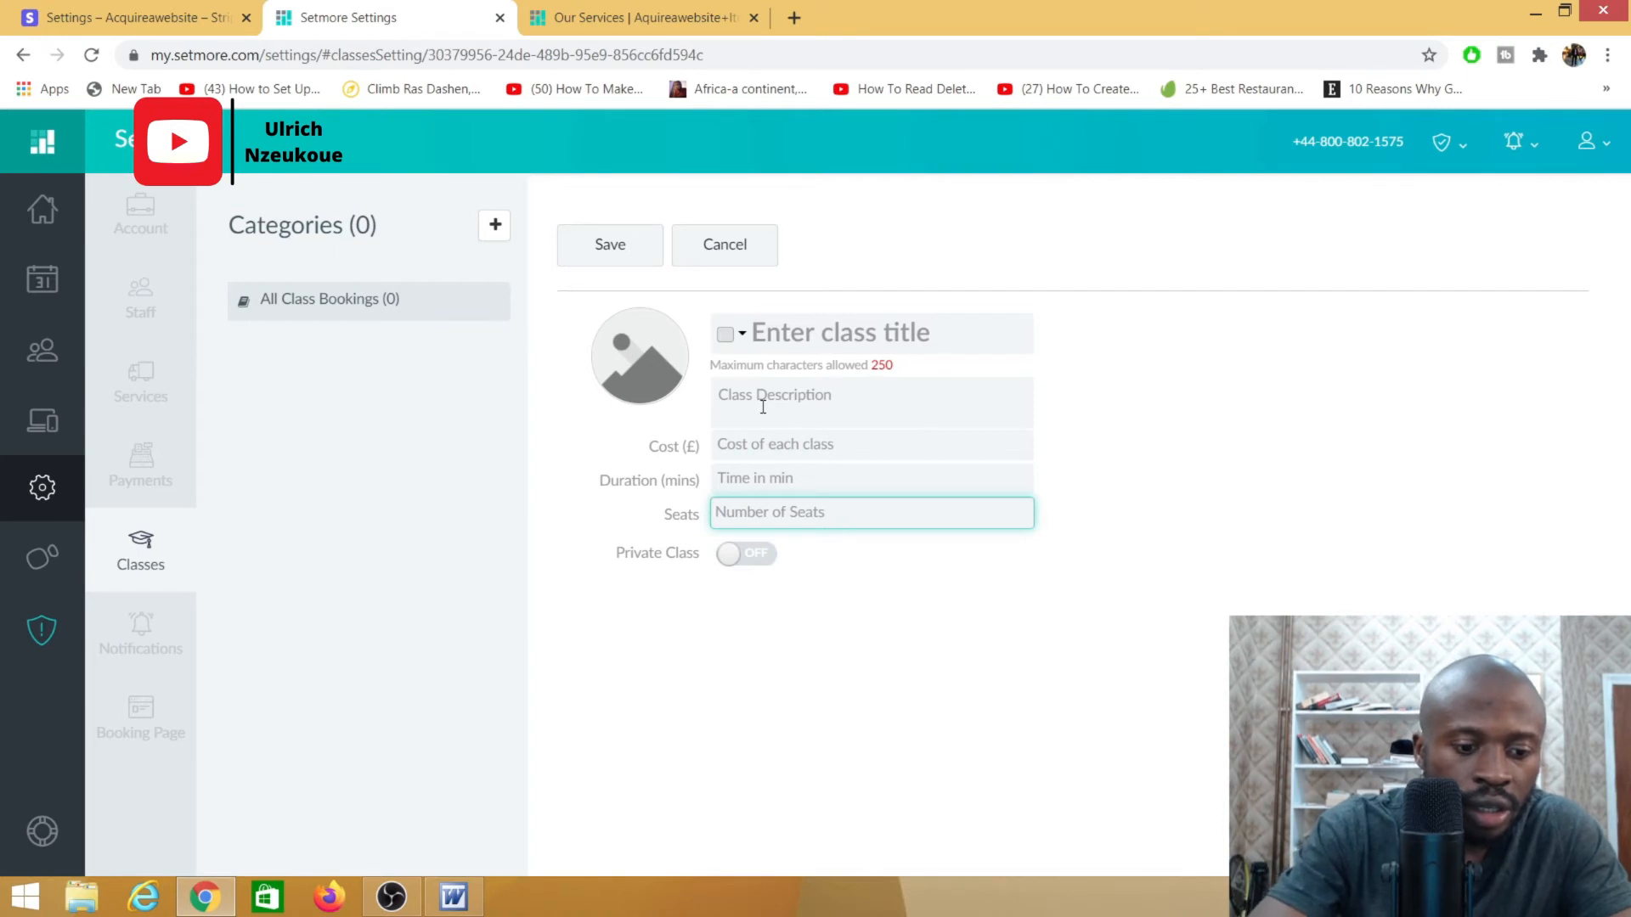
# Give the new class 25 seats, a duration of 150 minutes and a cost of £100.
pyautogui.write('25')
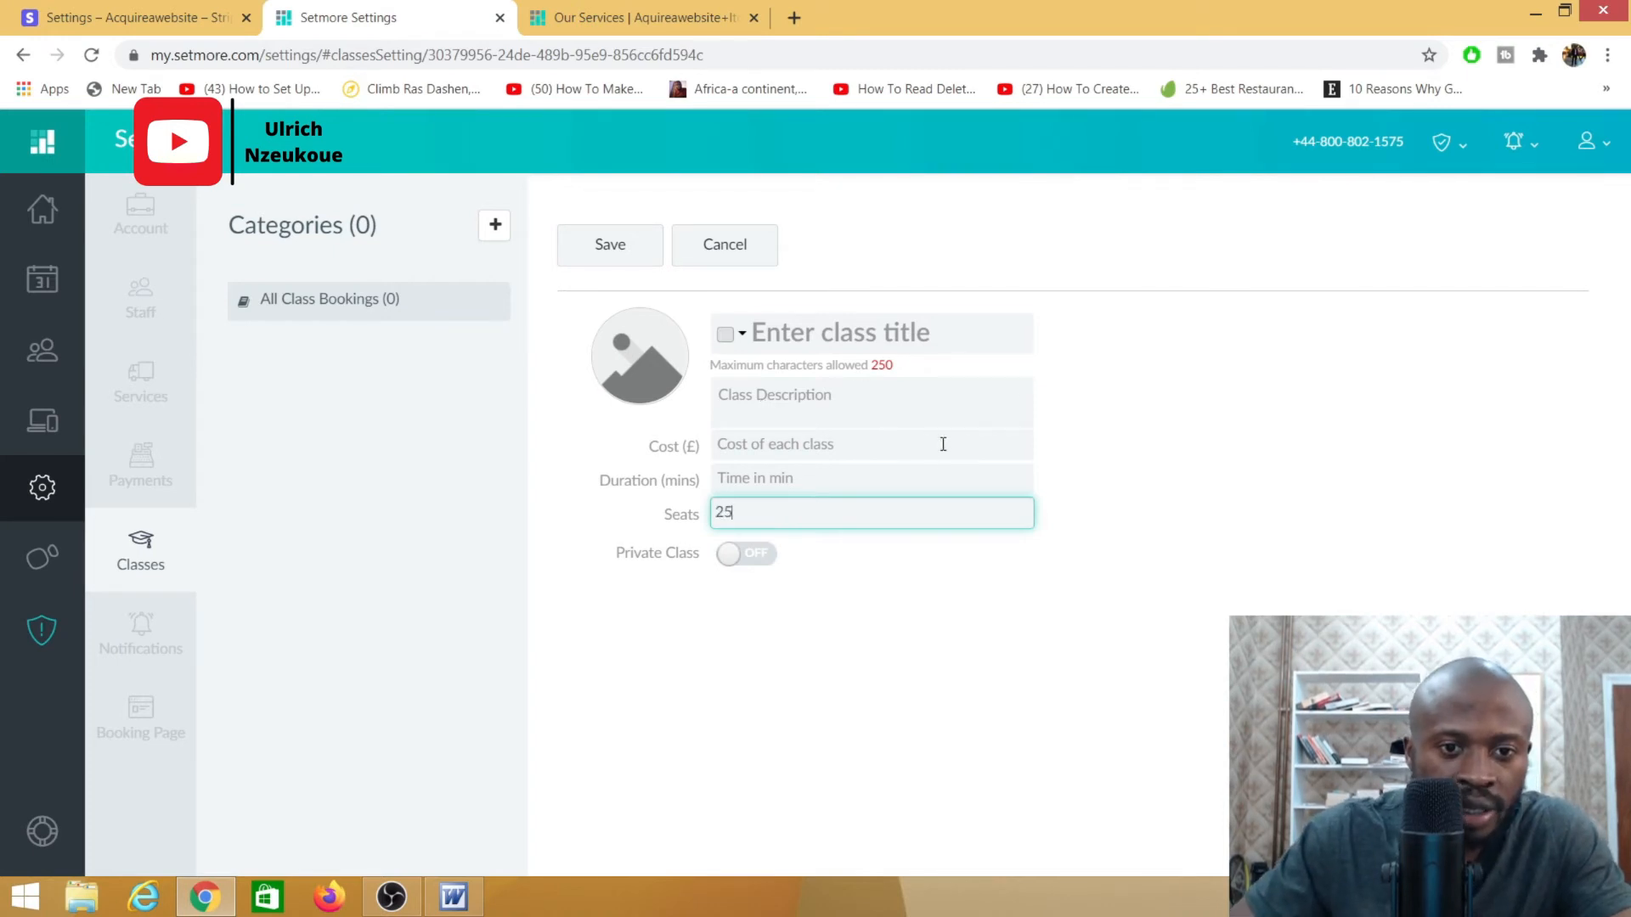
pyautogui.click(839, 478)
pyautogui.write('1')
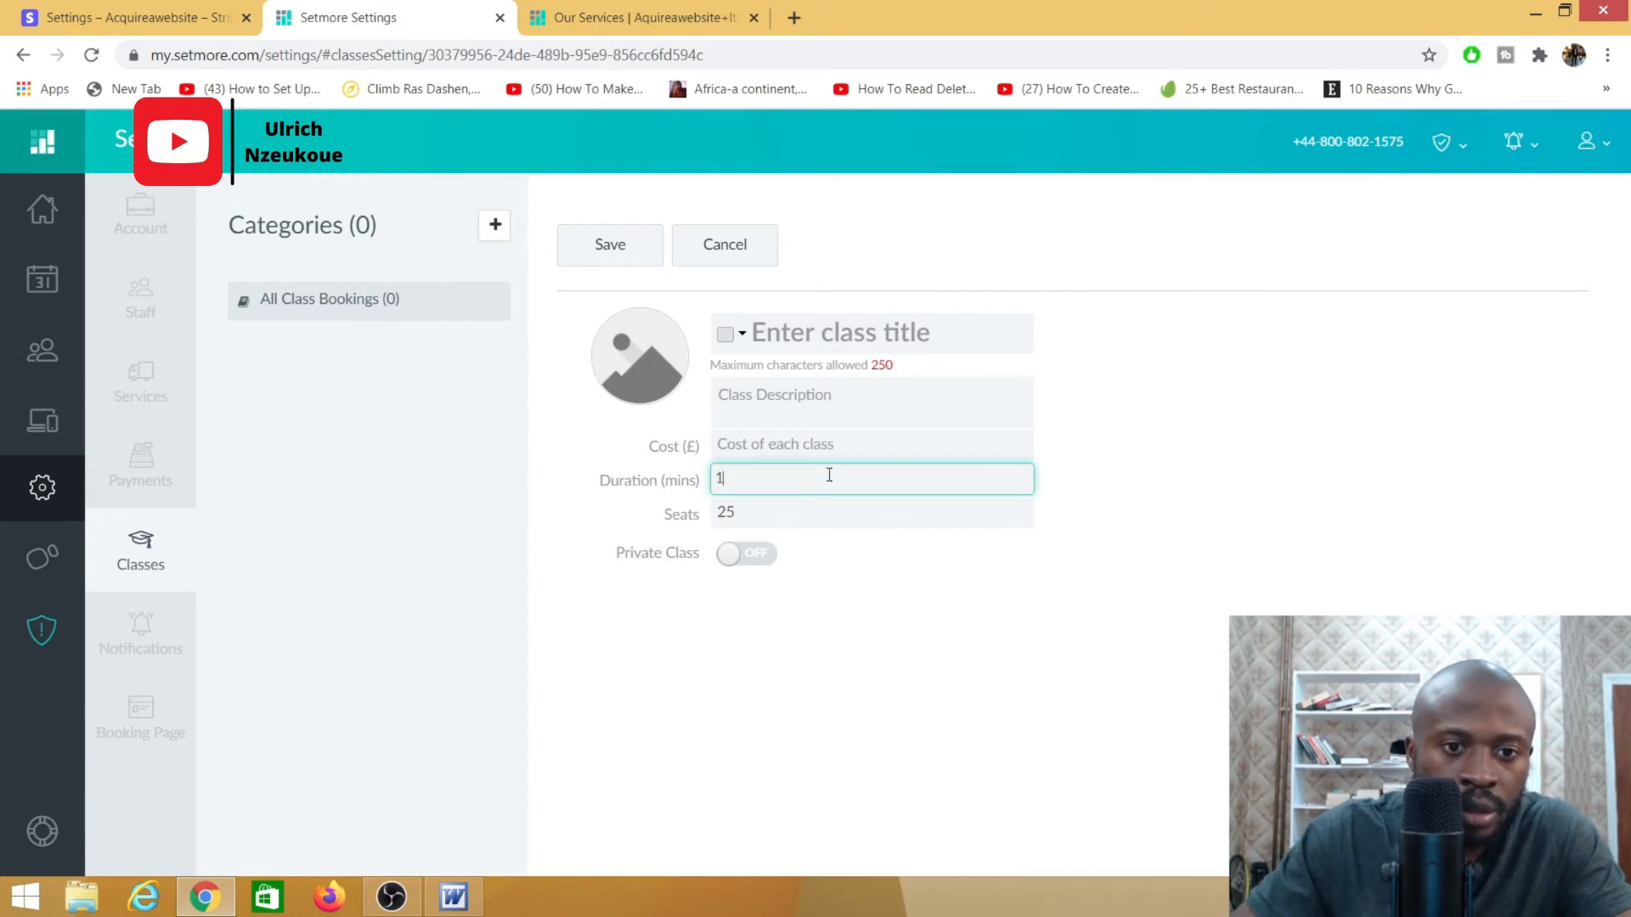
pyautogui.press('BackSpace')
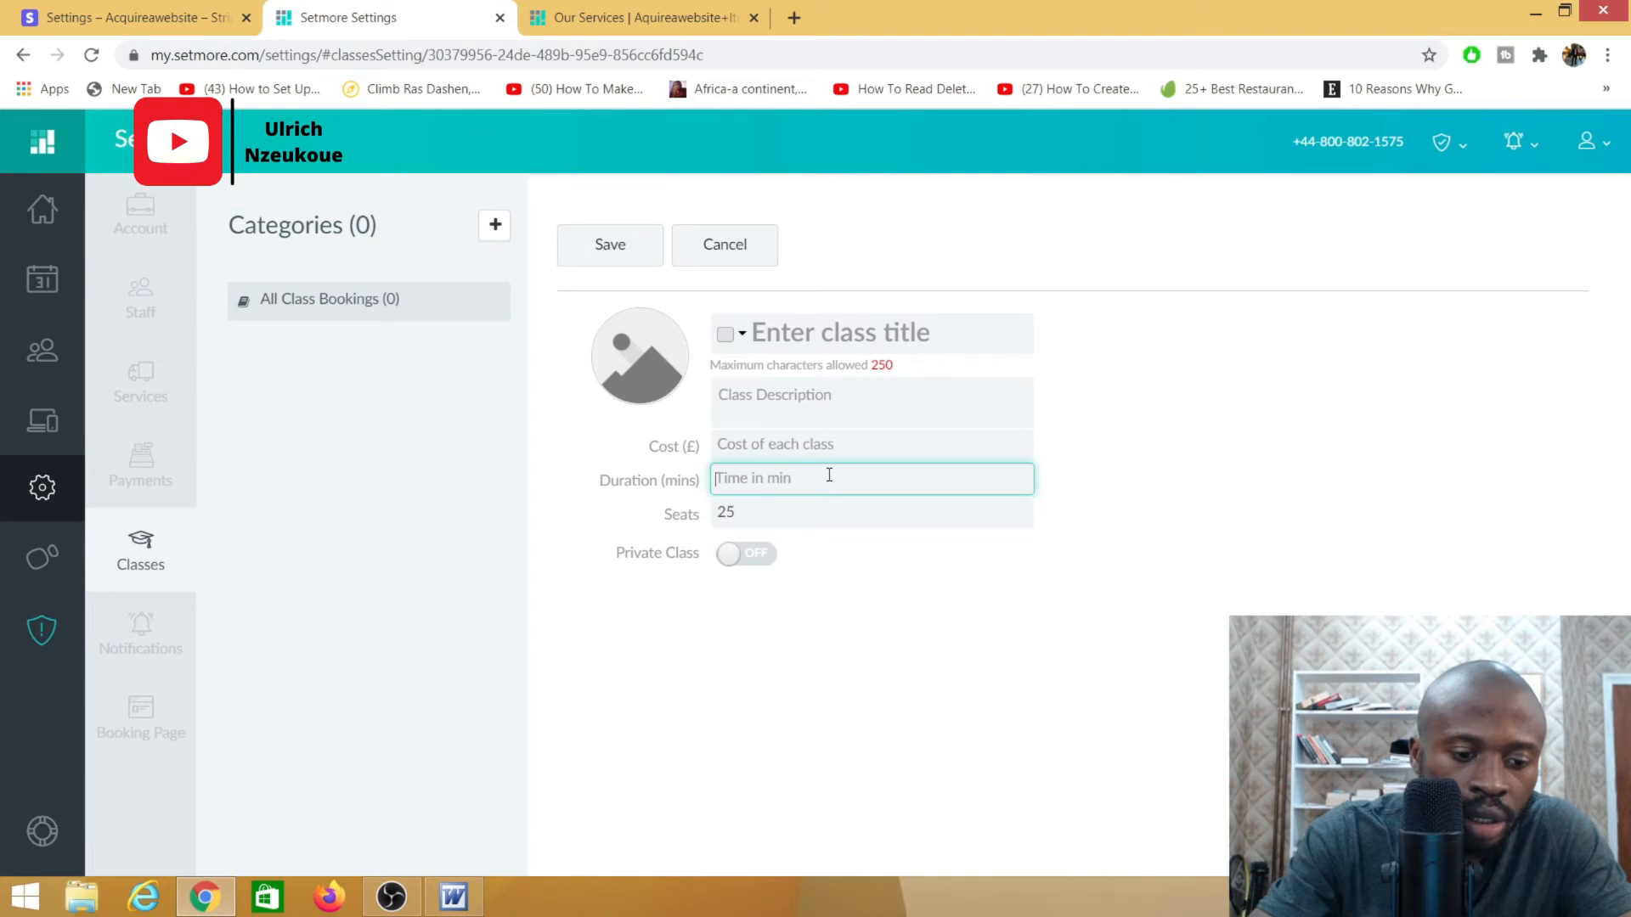
pyautogui.write('150')
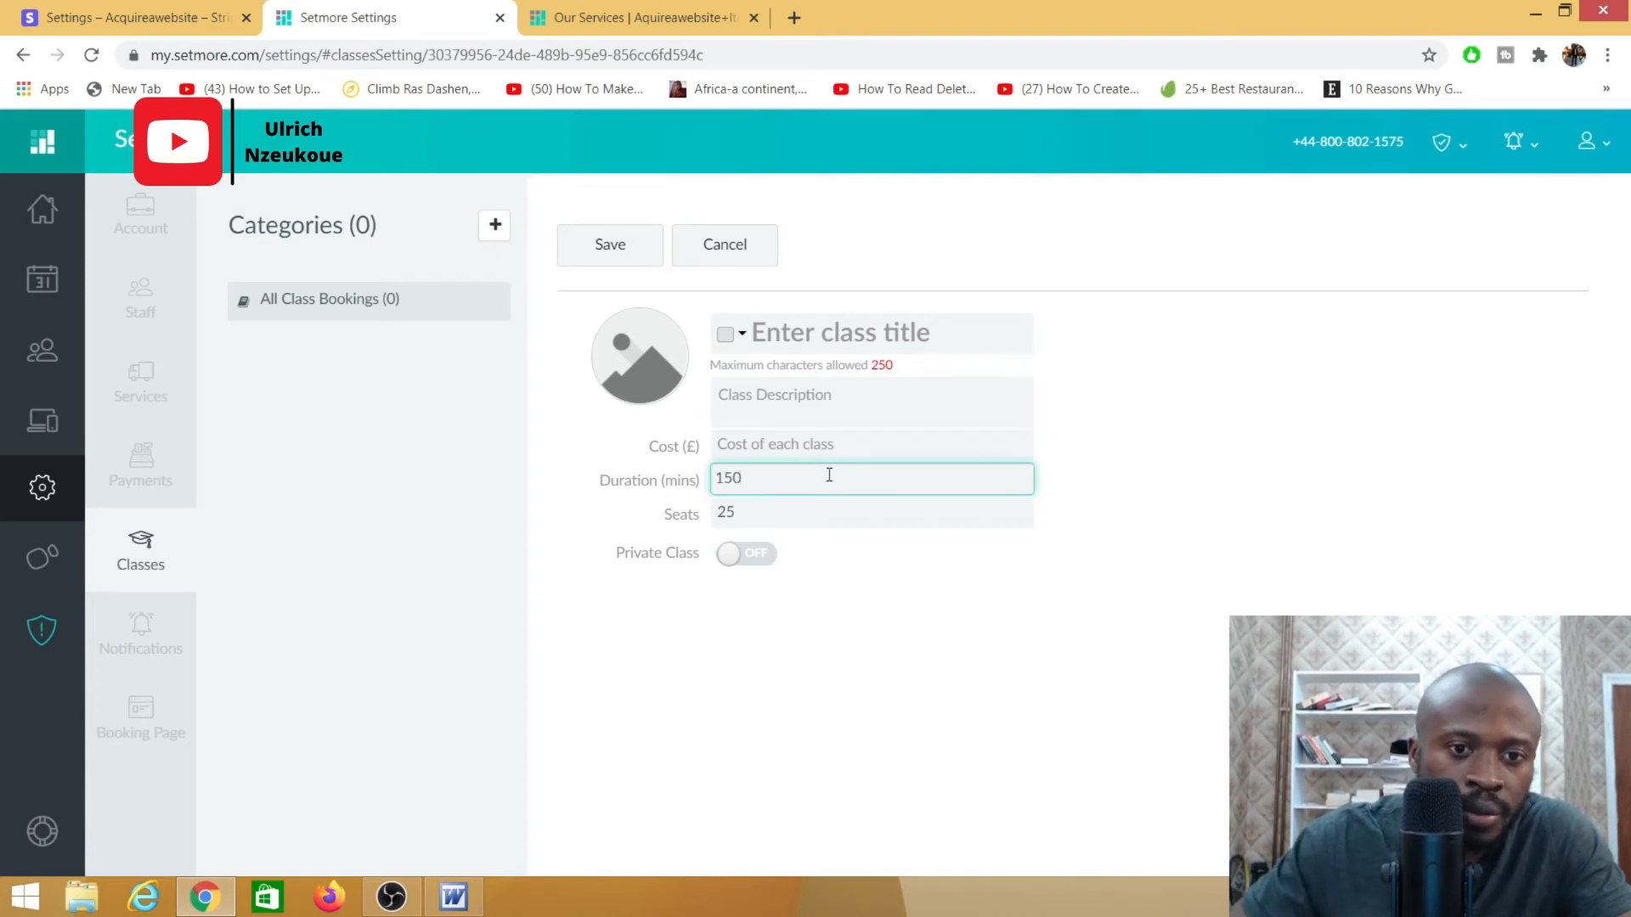
pyautogui.click(782, 434)
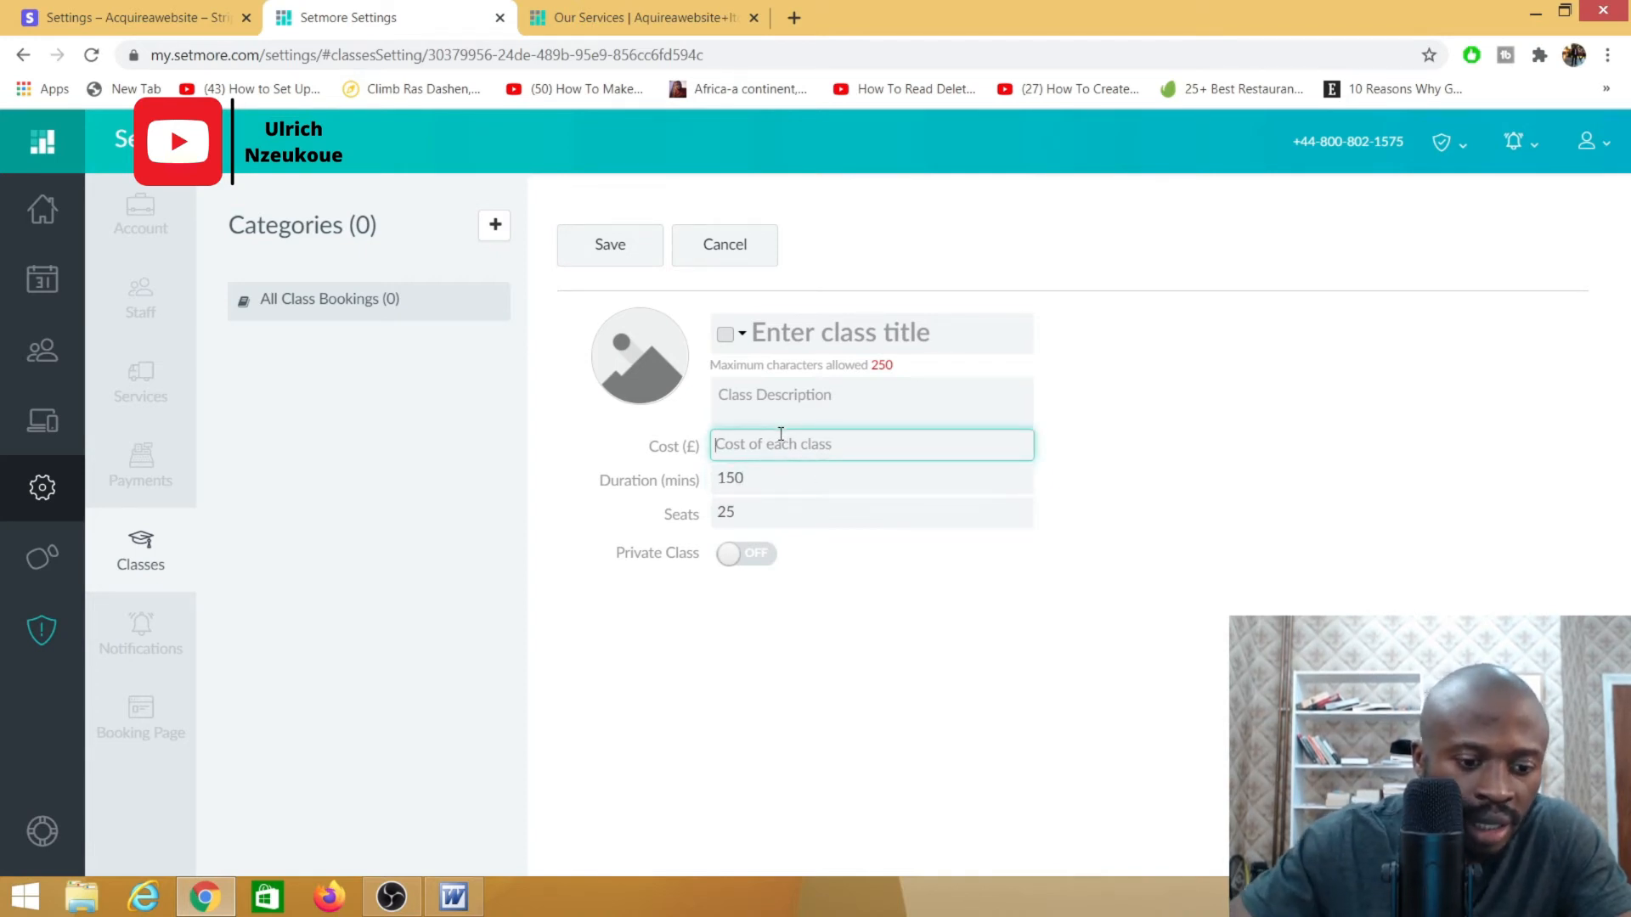
pyautogui.write('100')
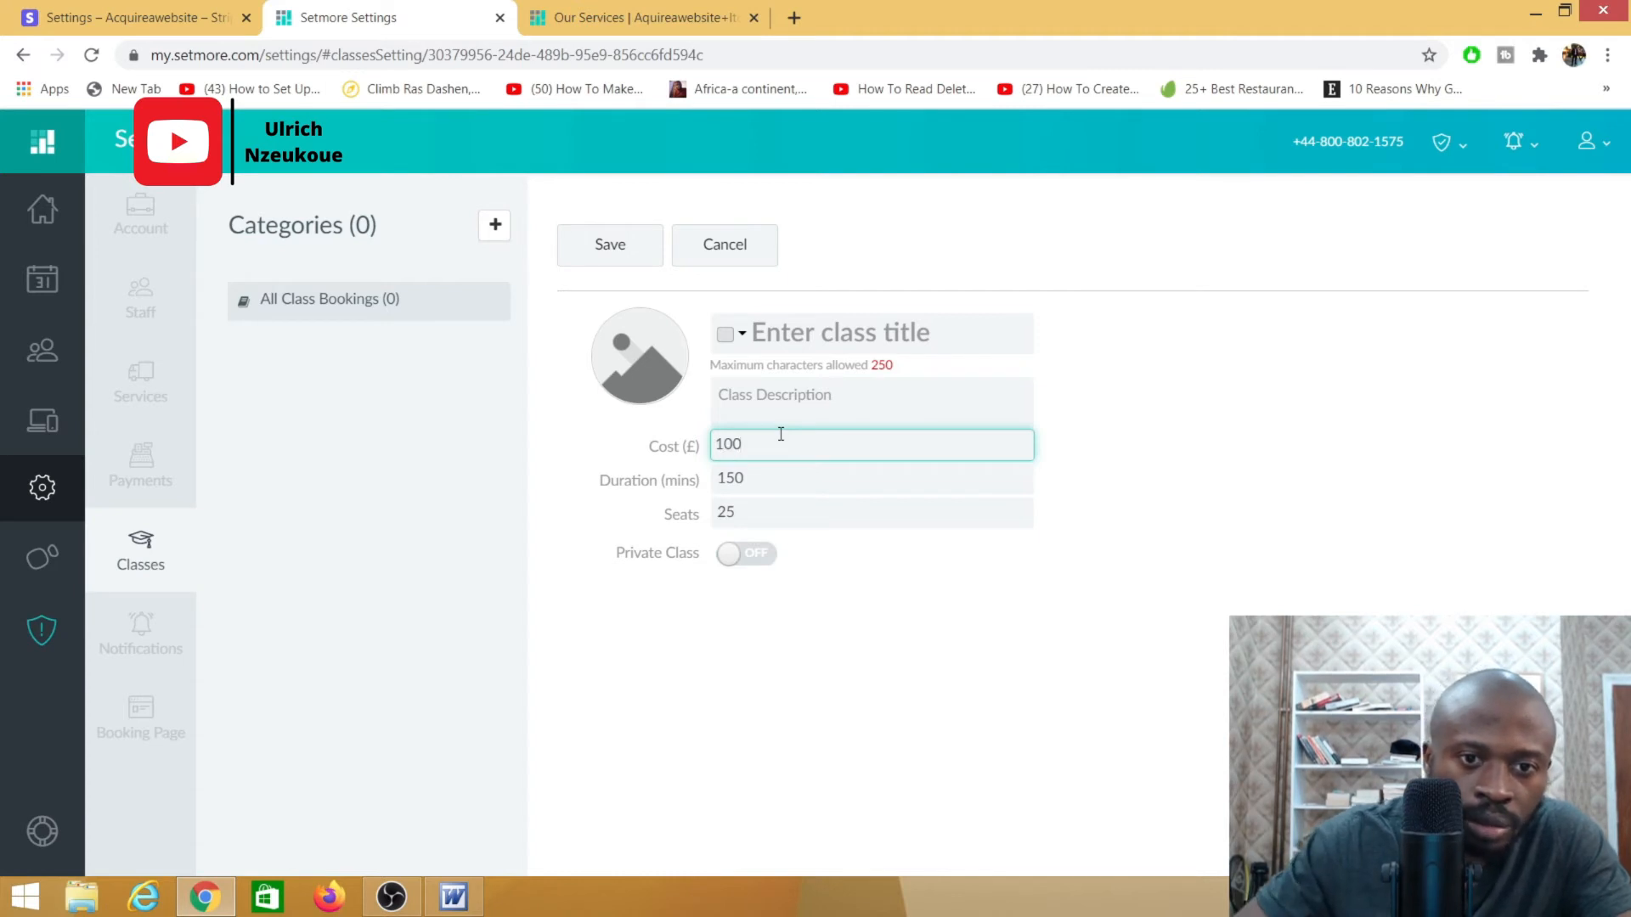
# Title the new class "Coaching classes" and assign it the Maroon colour.
pyautogui.click(796, 406)
pyautogui.click(775, 328)
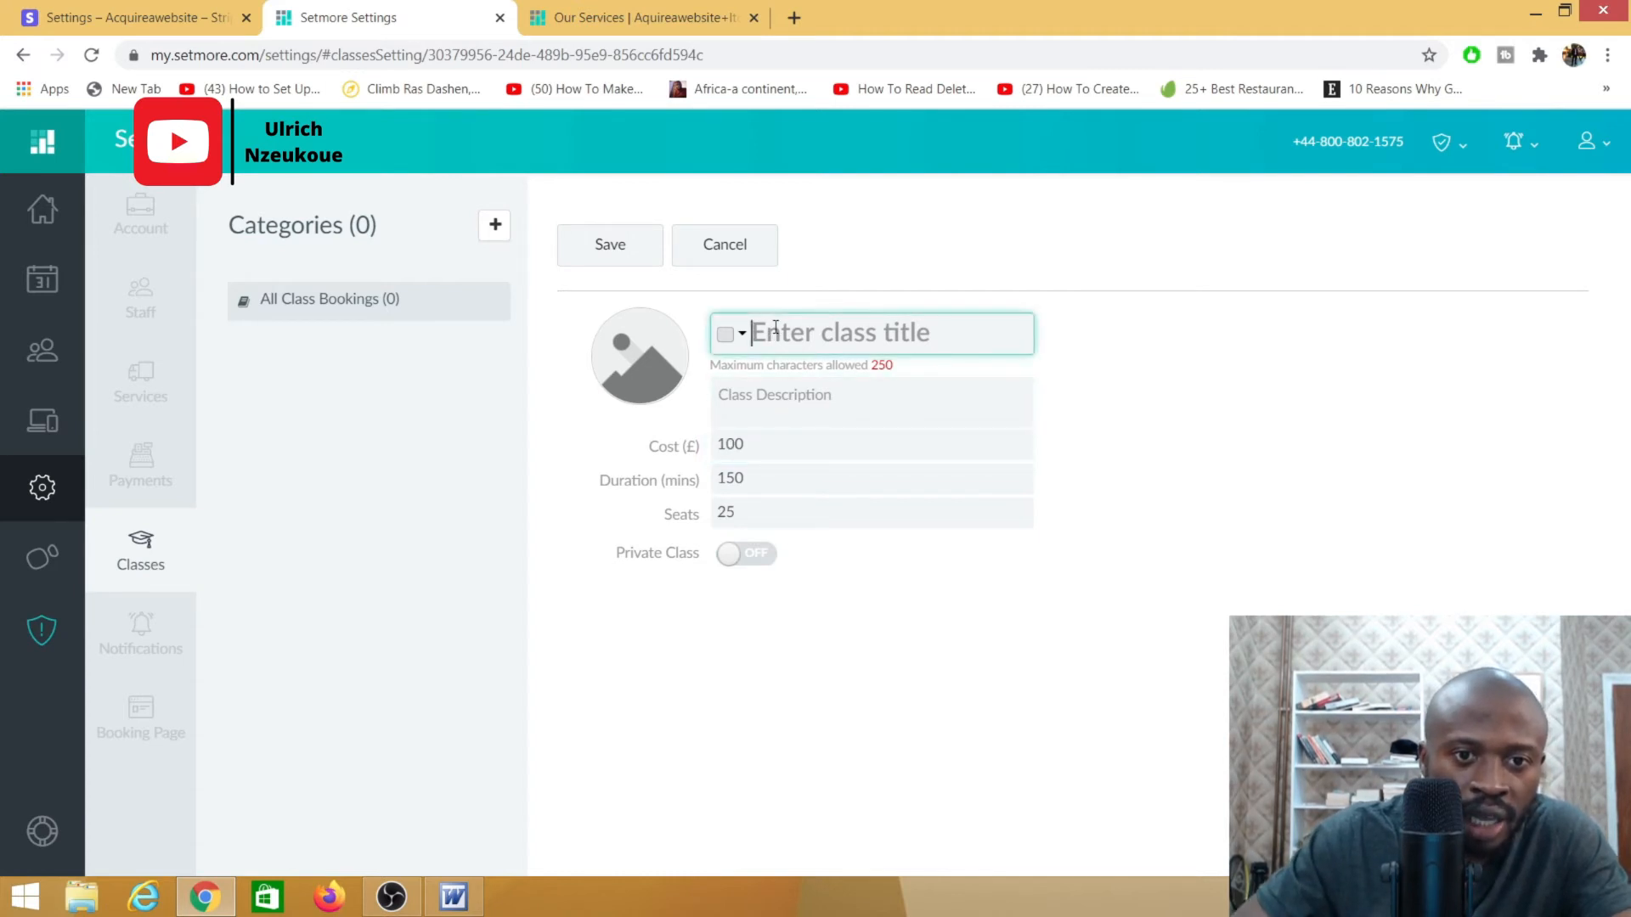
pyautogui.write('Coach')
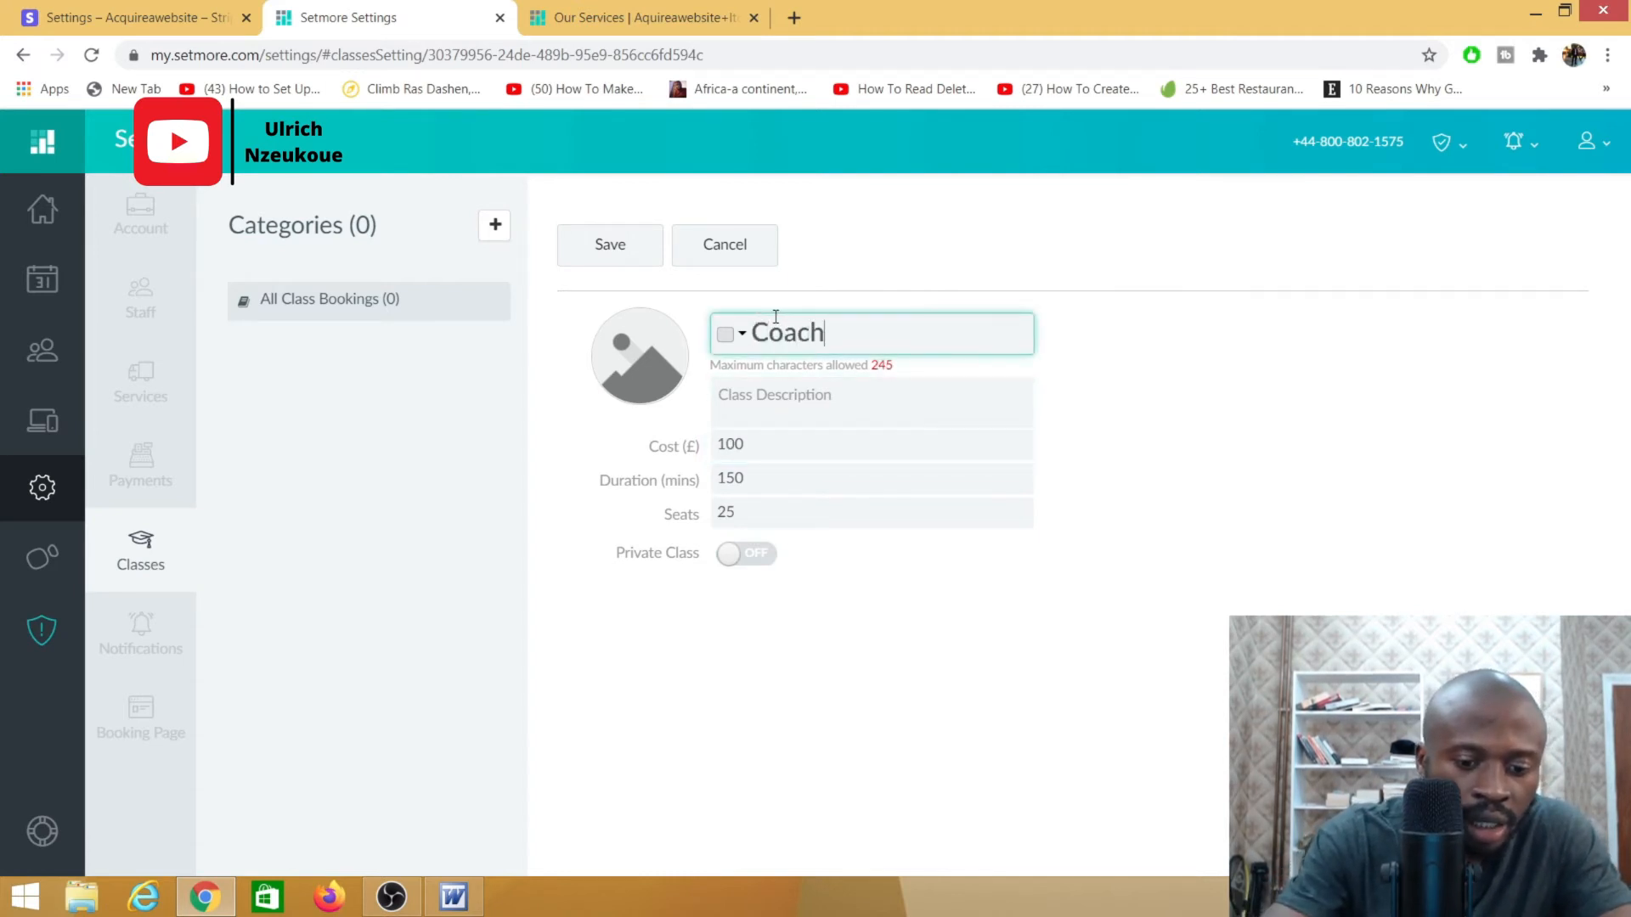
pyautogui.write('ing cl')
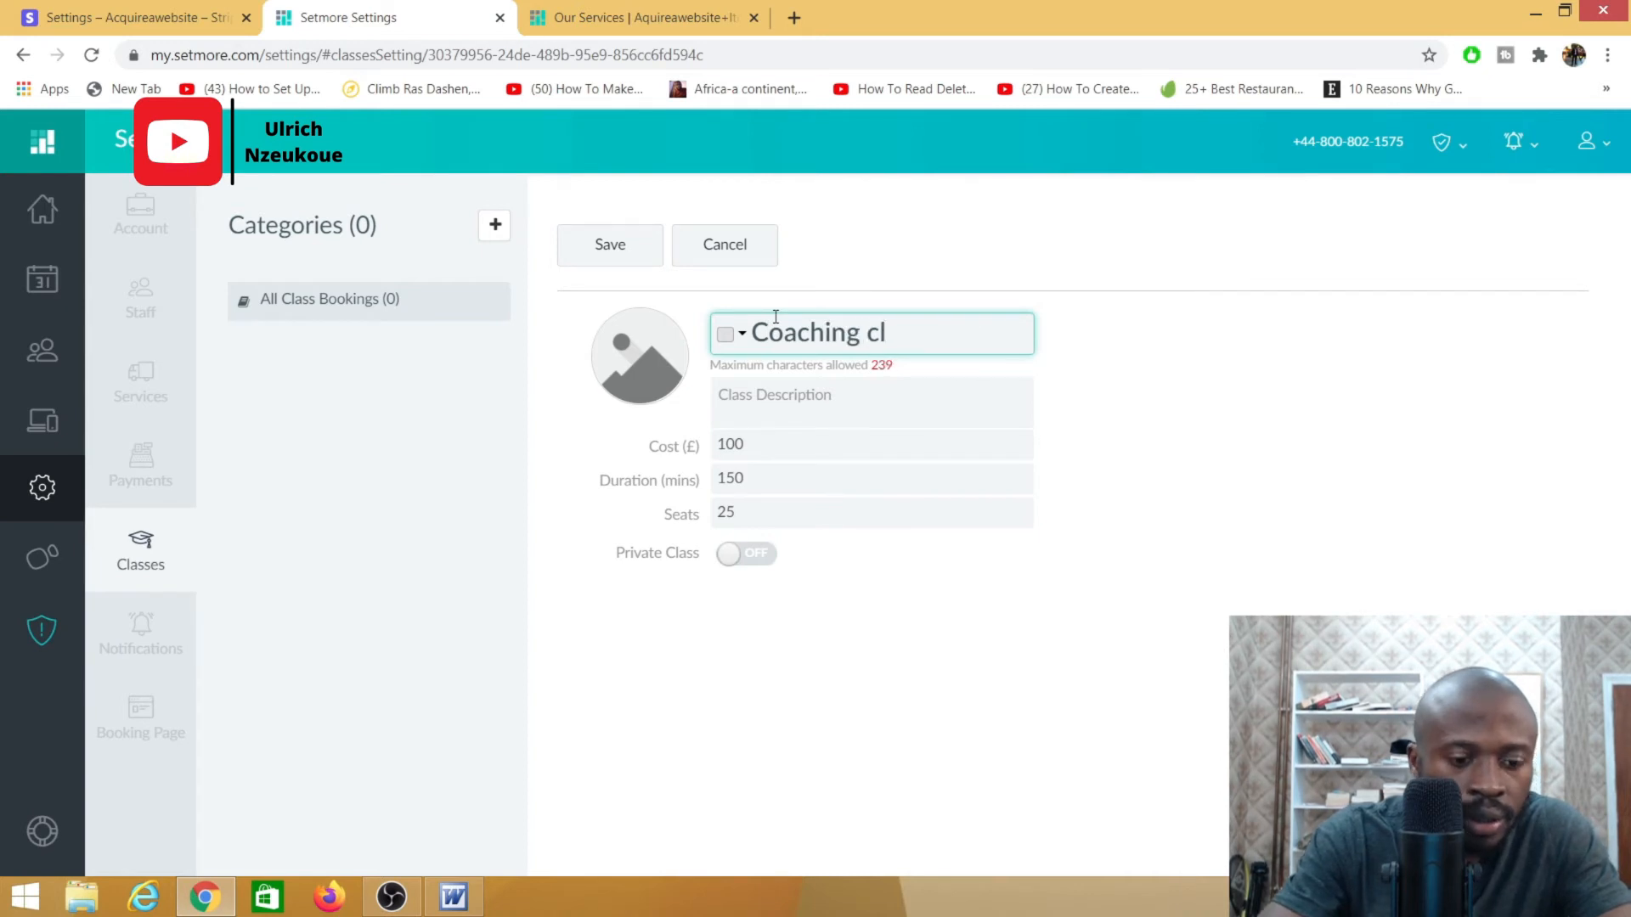
pyautogui.write('asses')
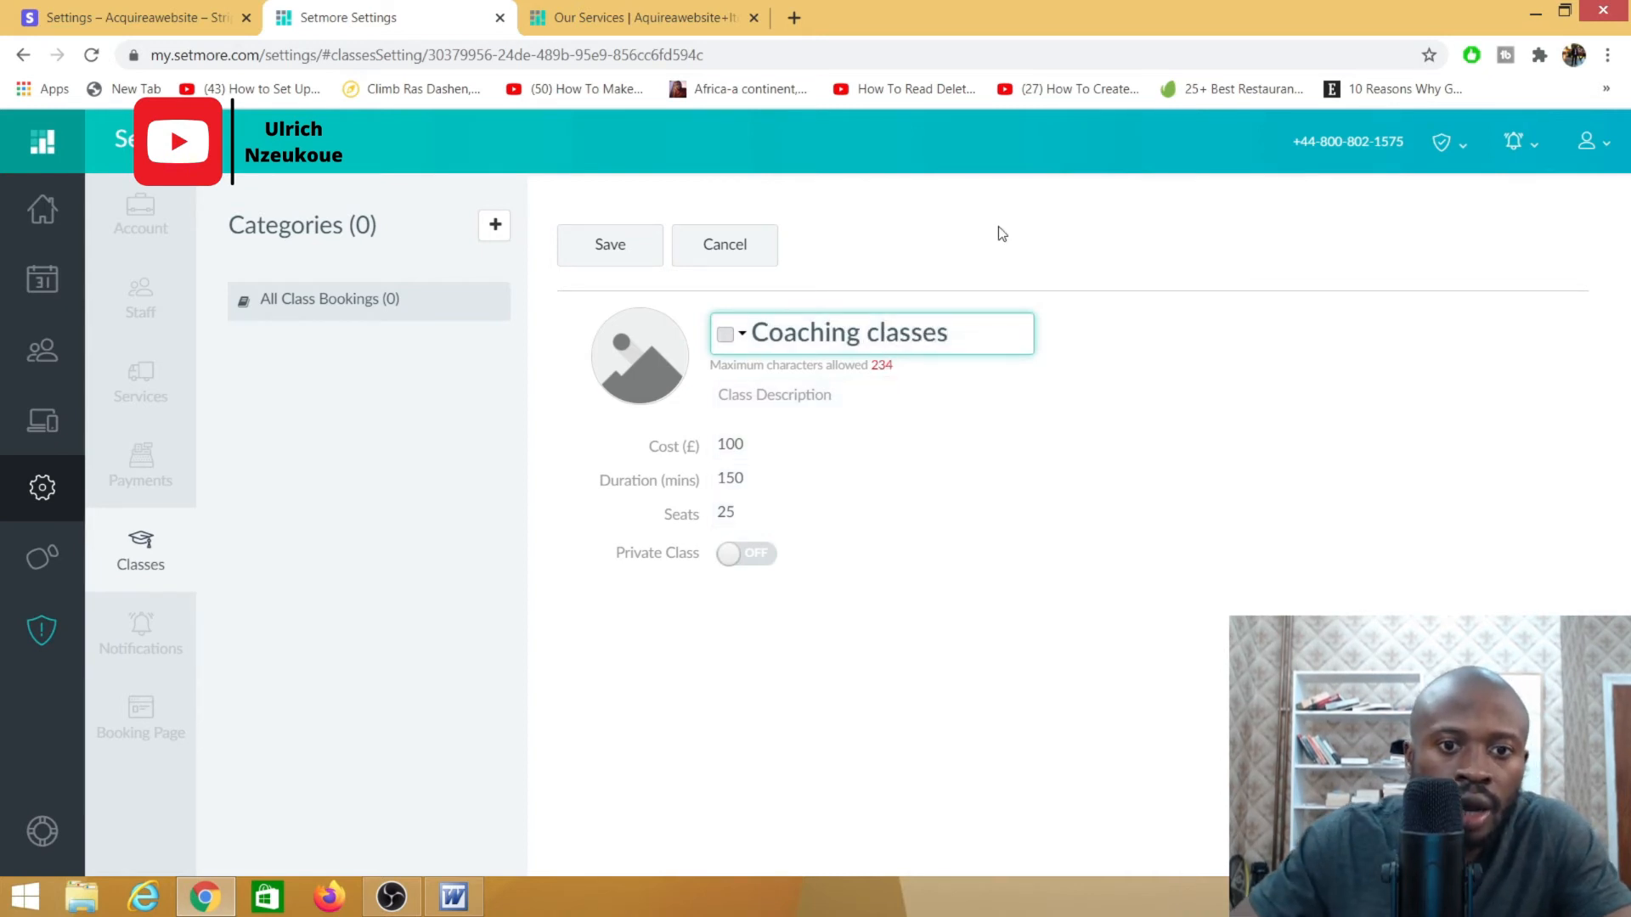
pyautogui.click(730, 335)
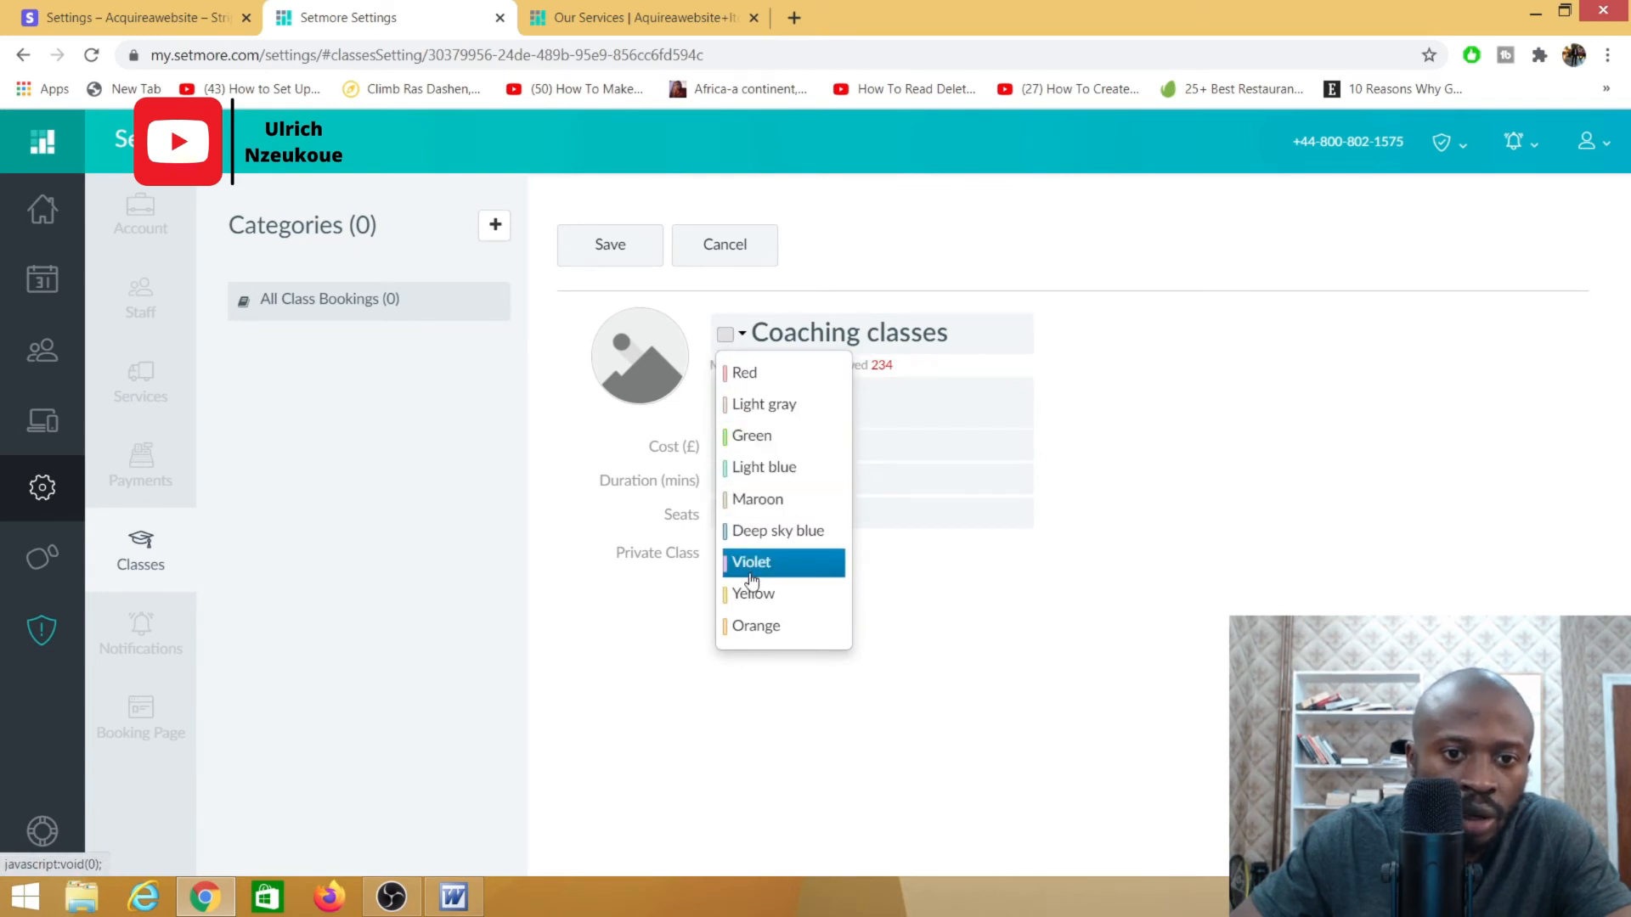
pyautogui.click(777, 503)
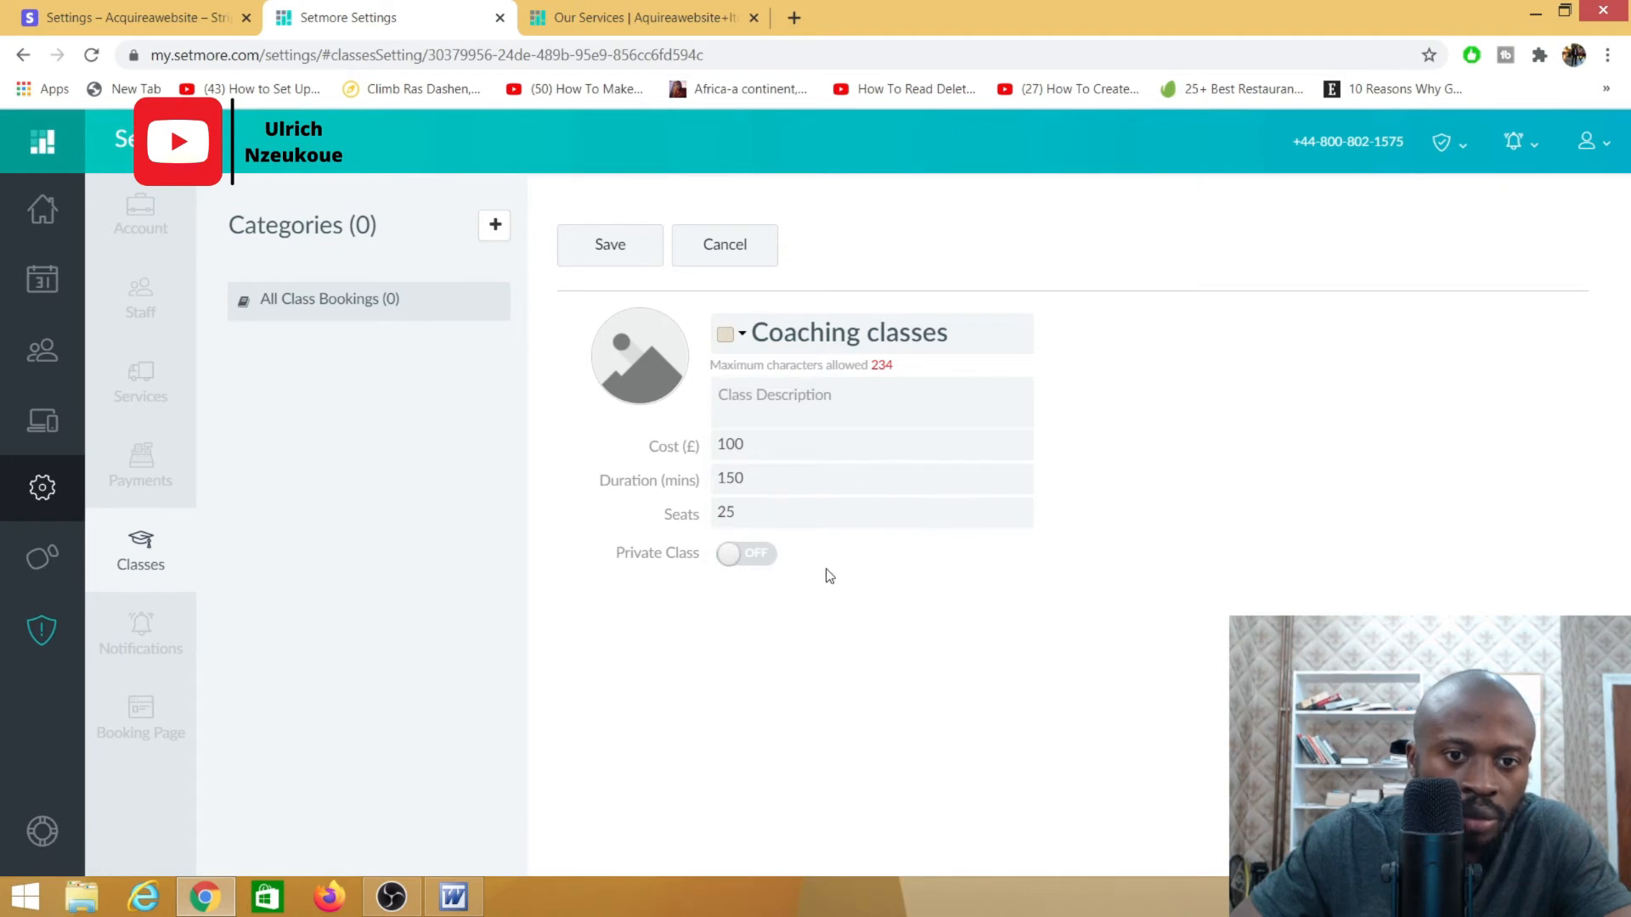
# Switch Private Class on and back off for Coaching classes, and save the class.
pyautogui.click(762, 557)
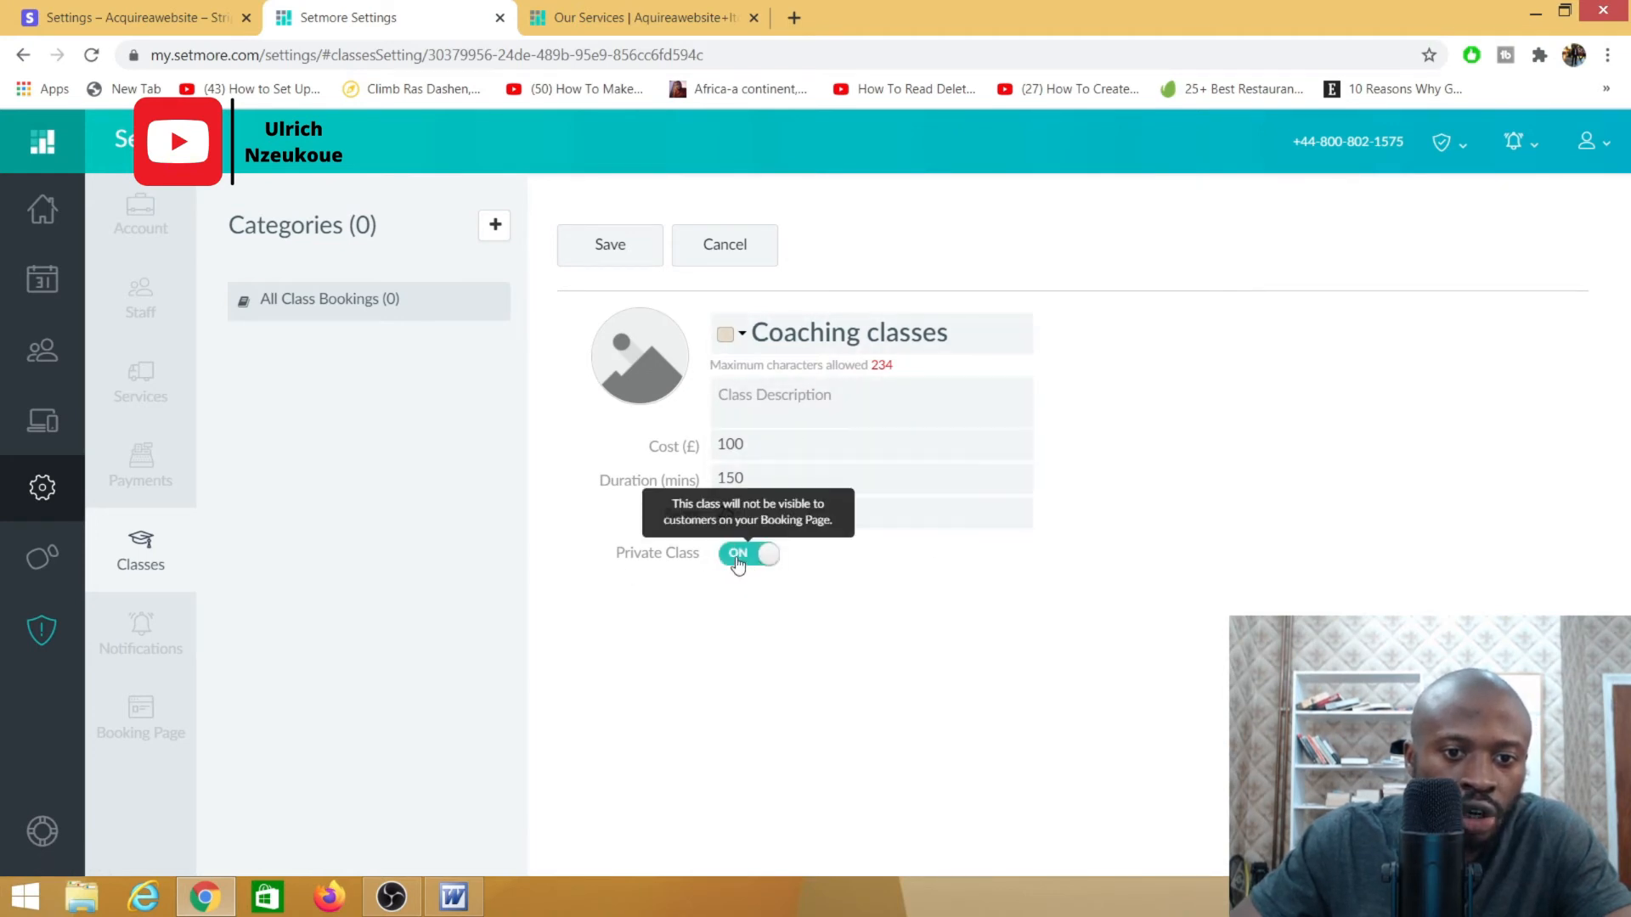
pyautogui.click(732, 561)
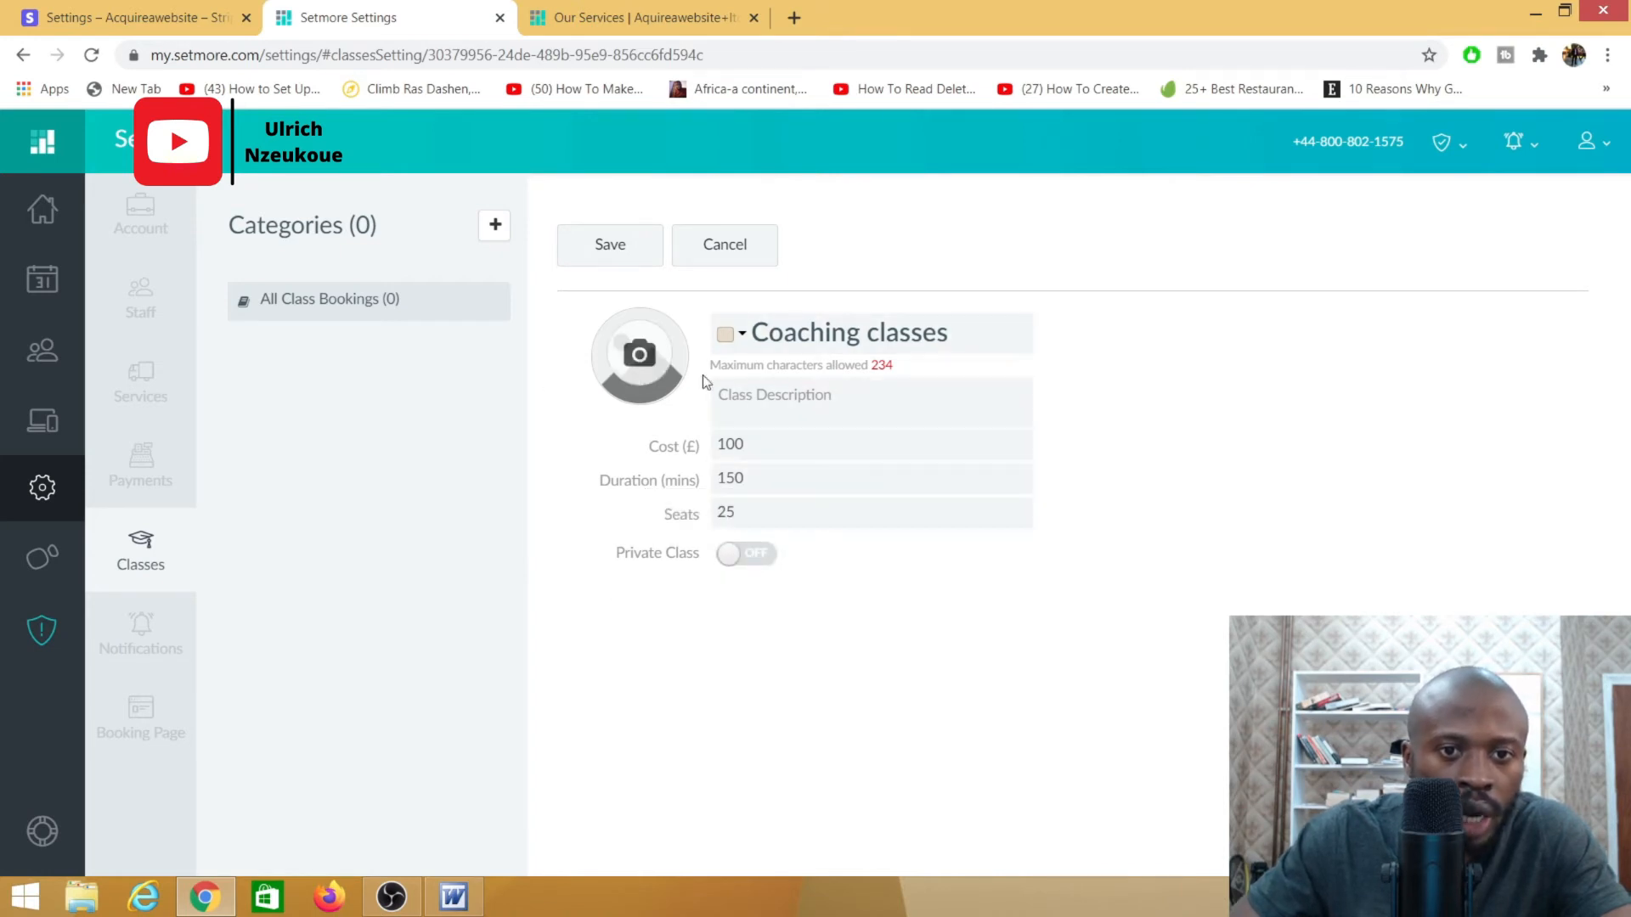
pyautogui.click(608, 248)
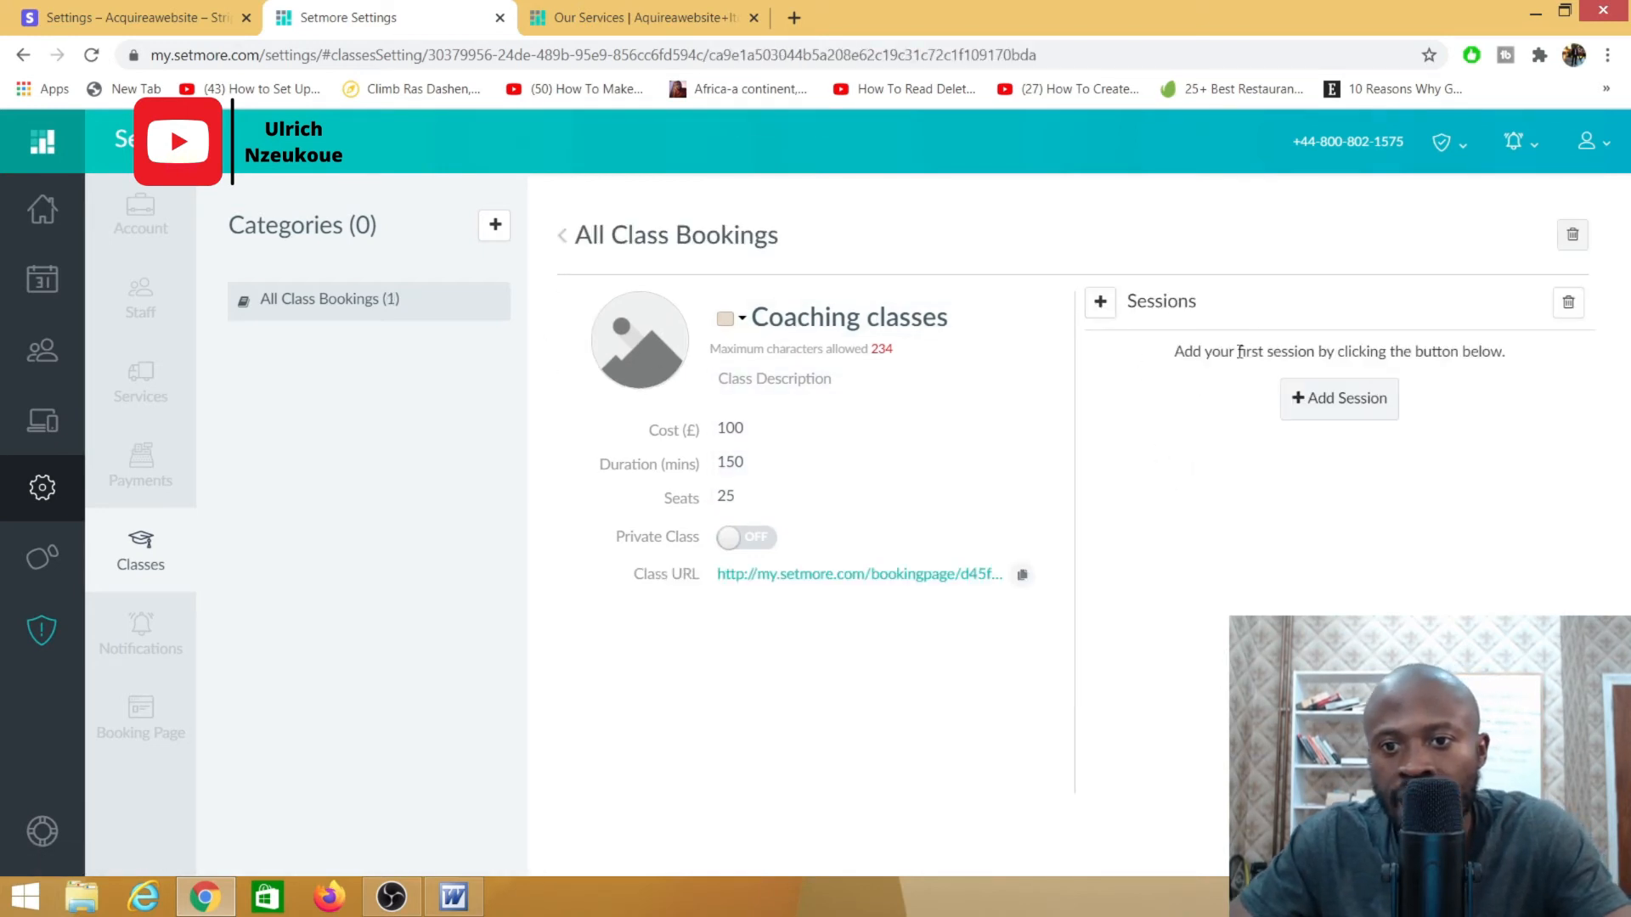
# Start a new session for Coaching classes and set it to repeat weekly, every 3 weeks, ending Sat Oct 31, 2020.
pyautogui.click(1349, 413)
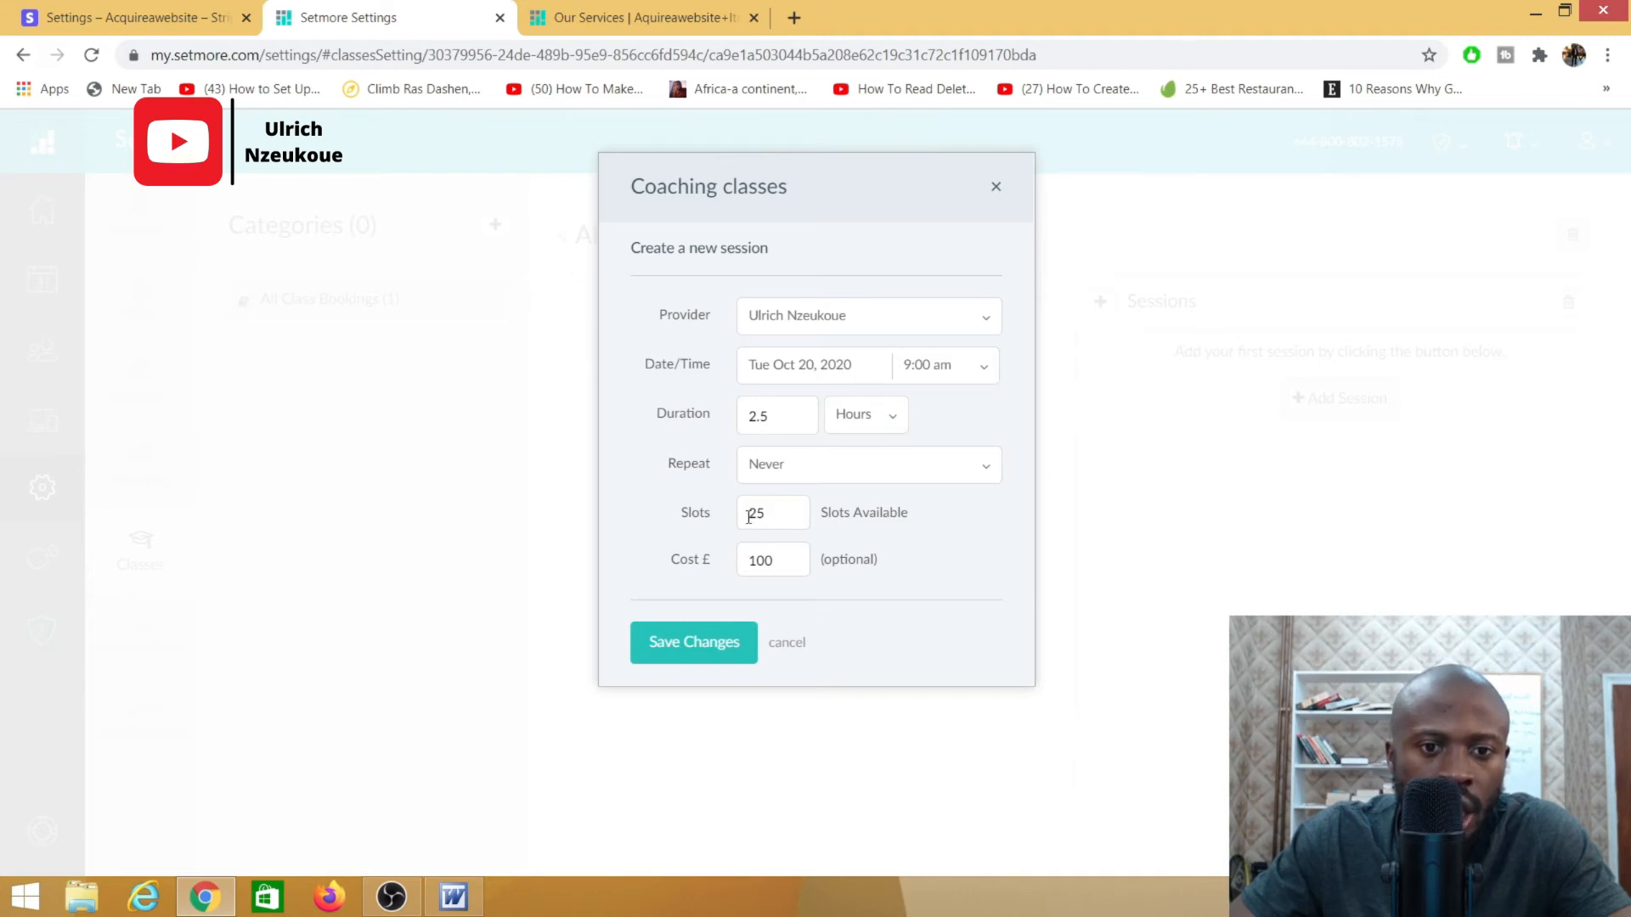
pyautogui.click(886, 471)
pyautogui.click(920, 424)
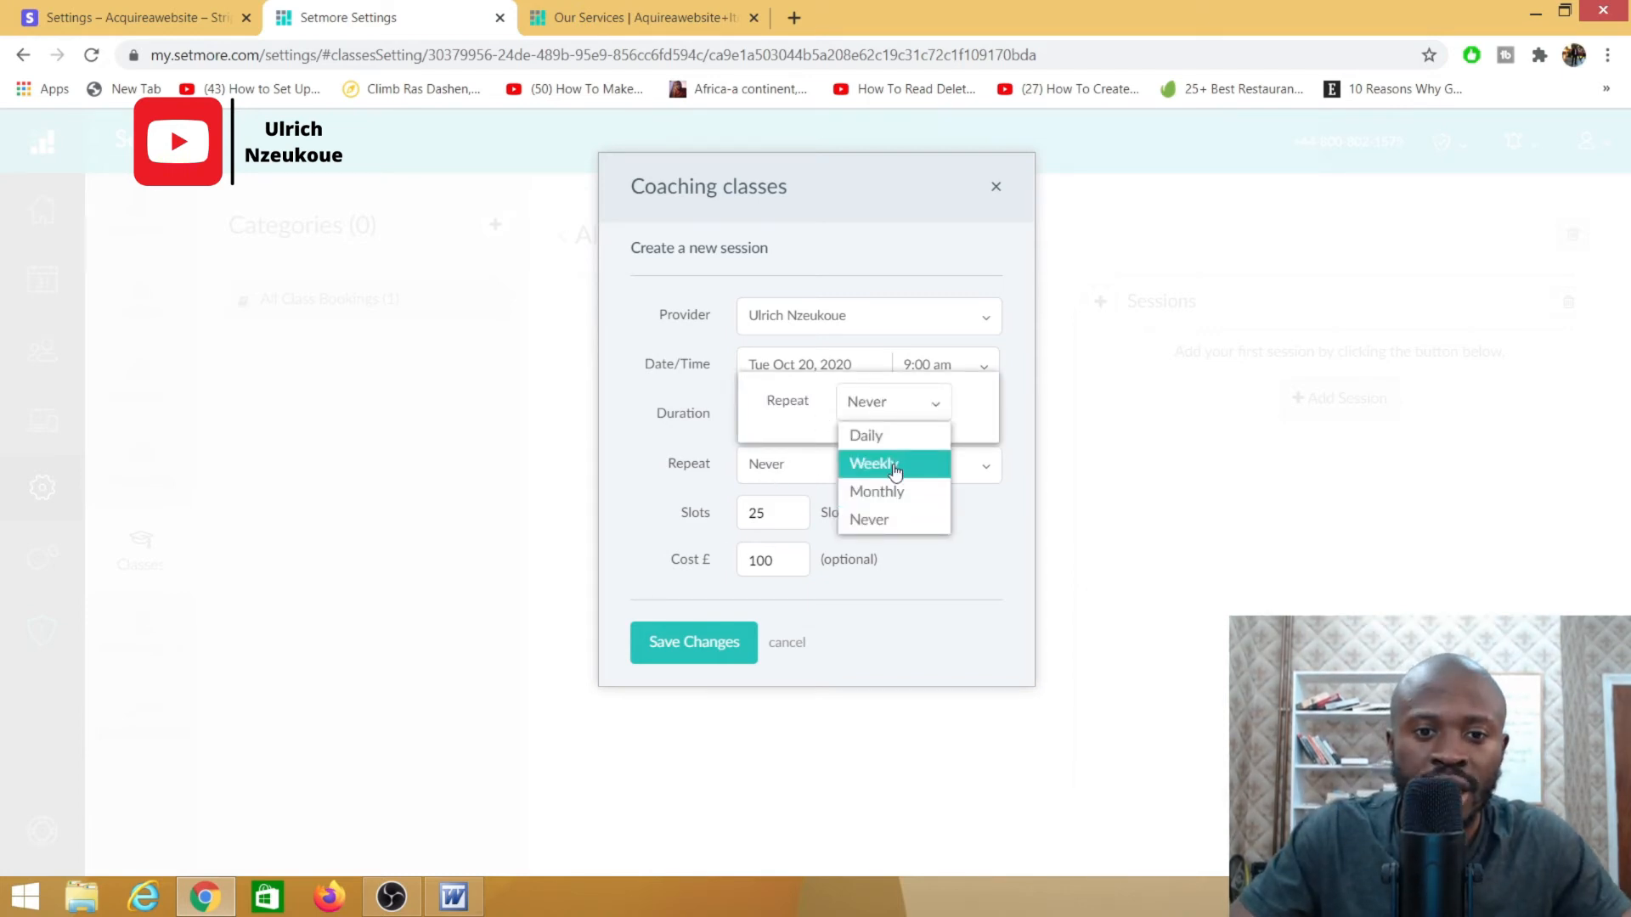
pyautogui.click(895, 465)
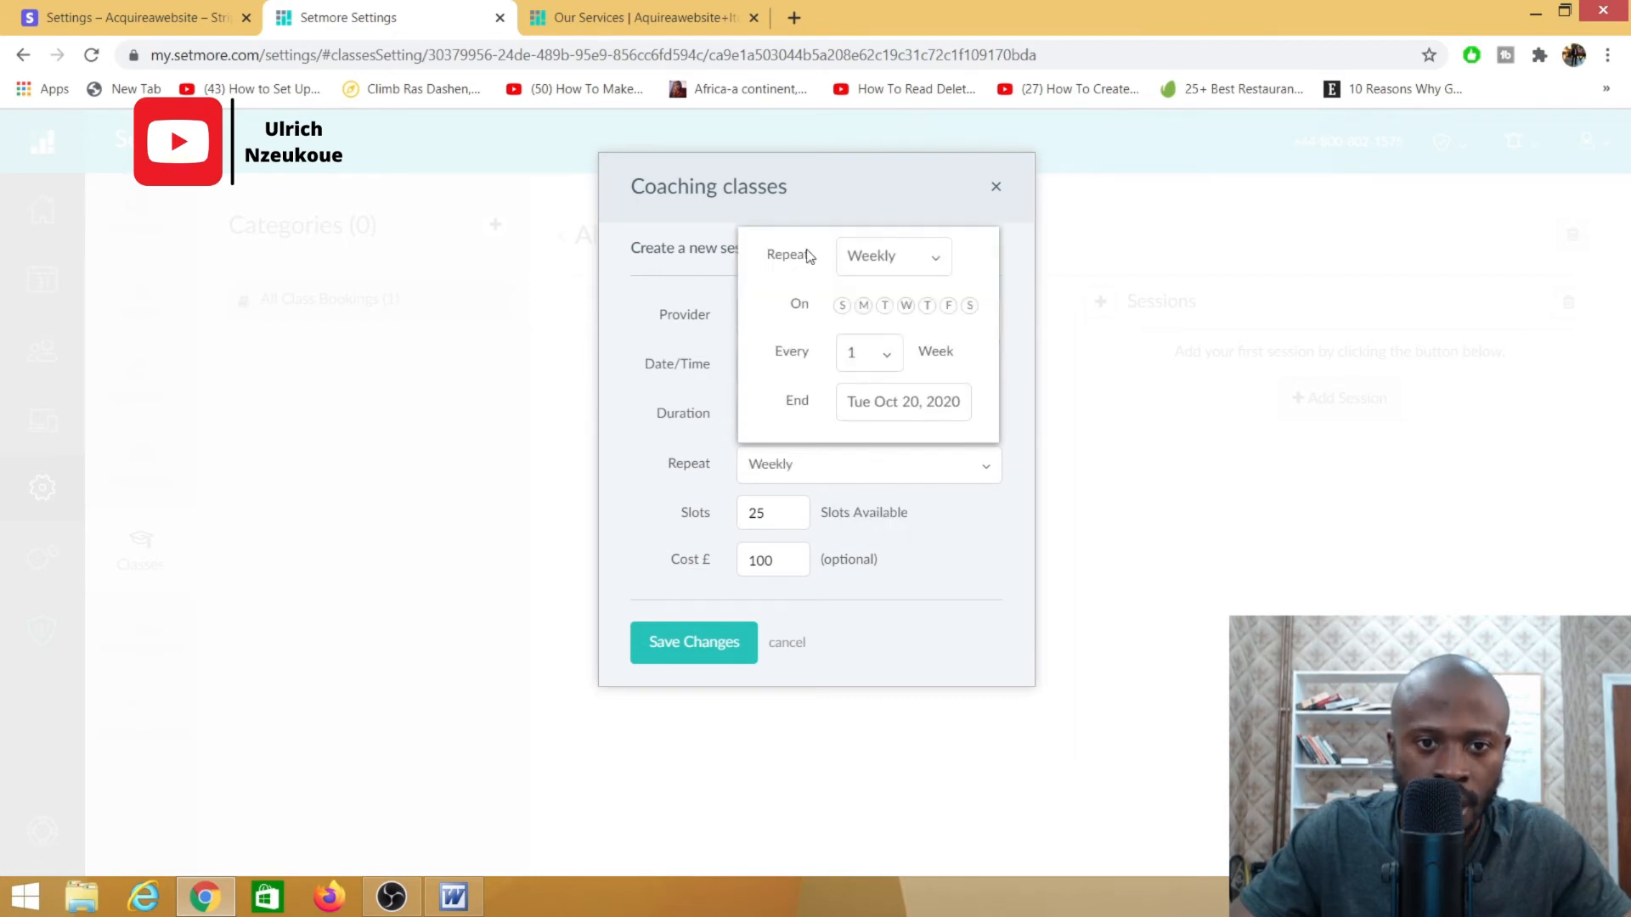
pyautogui.click(885, 360)
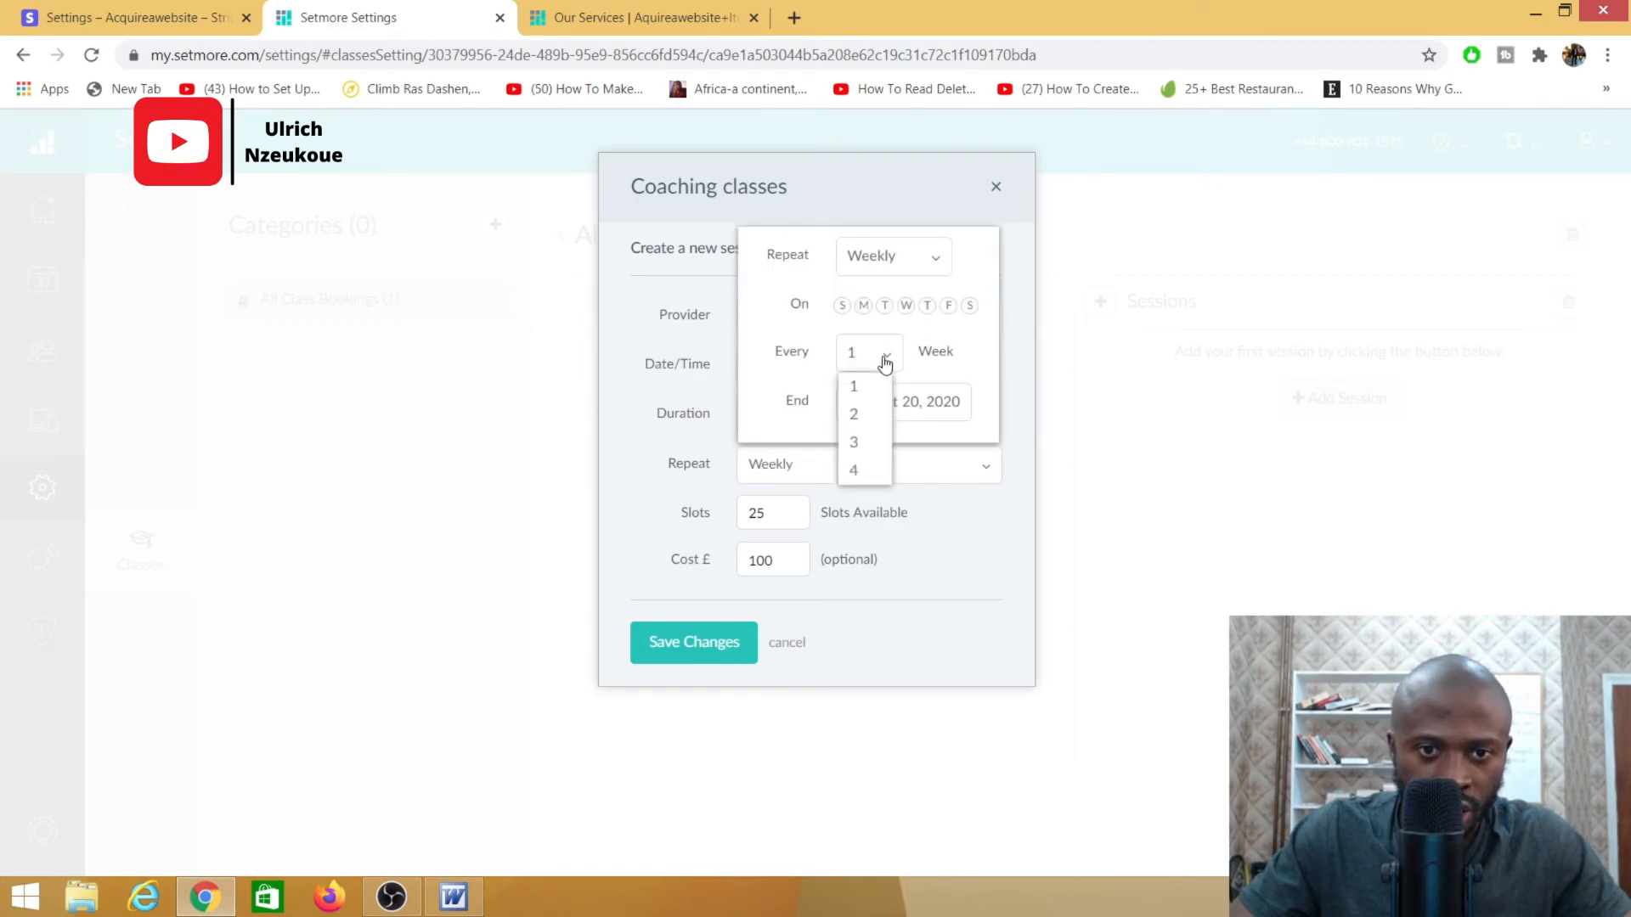
pyautogui.click(865, 443)
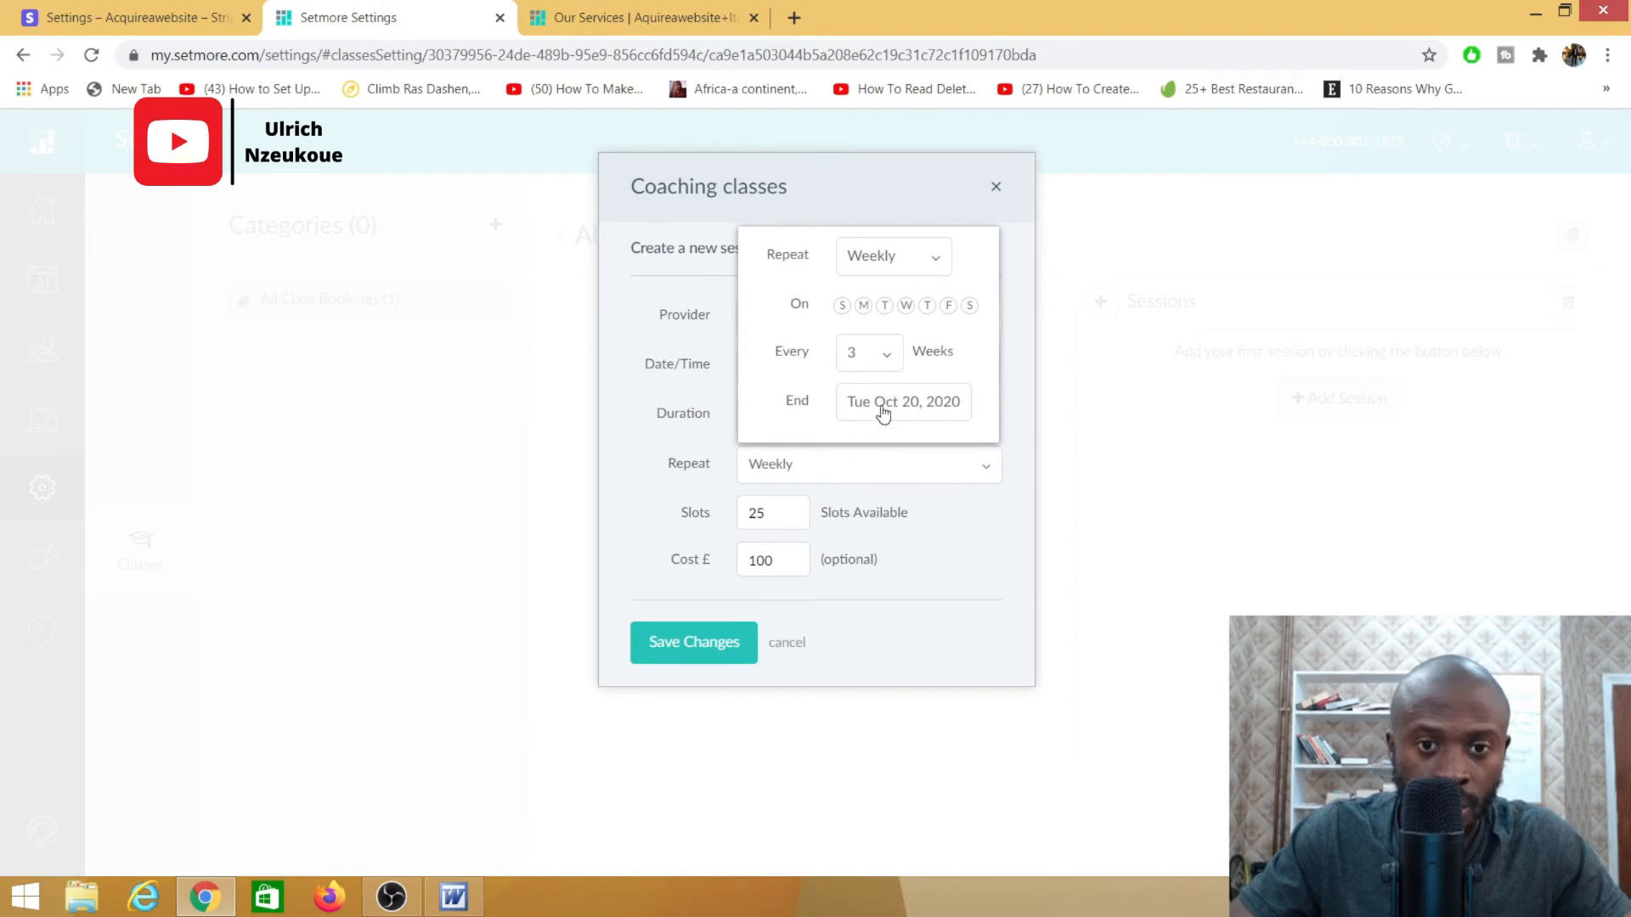
pyautogui.click(924, 411)
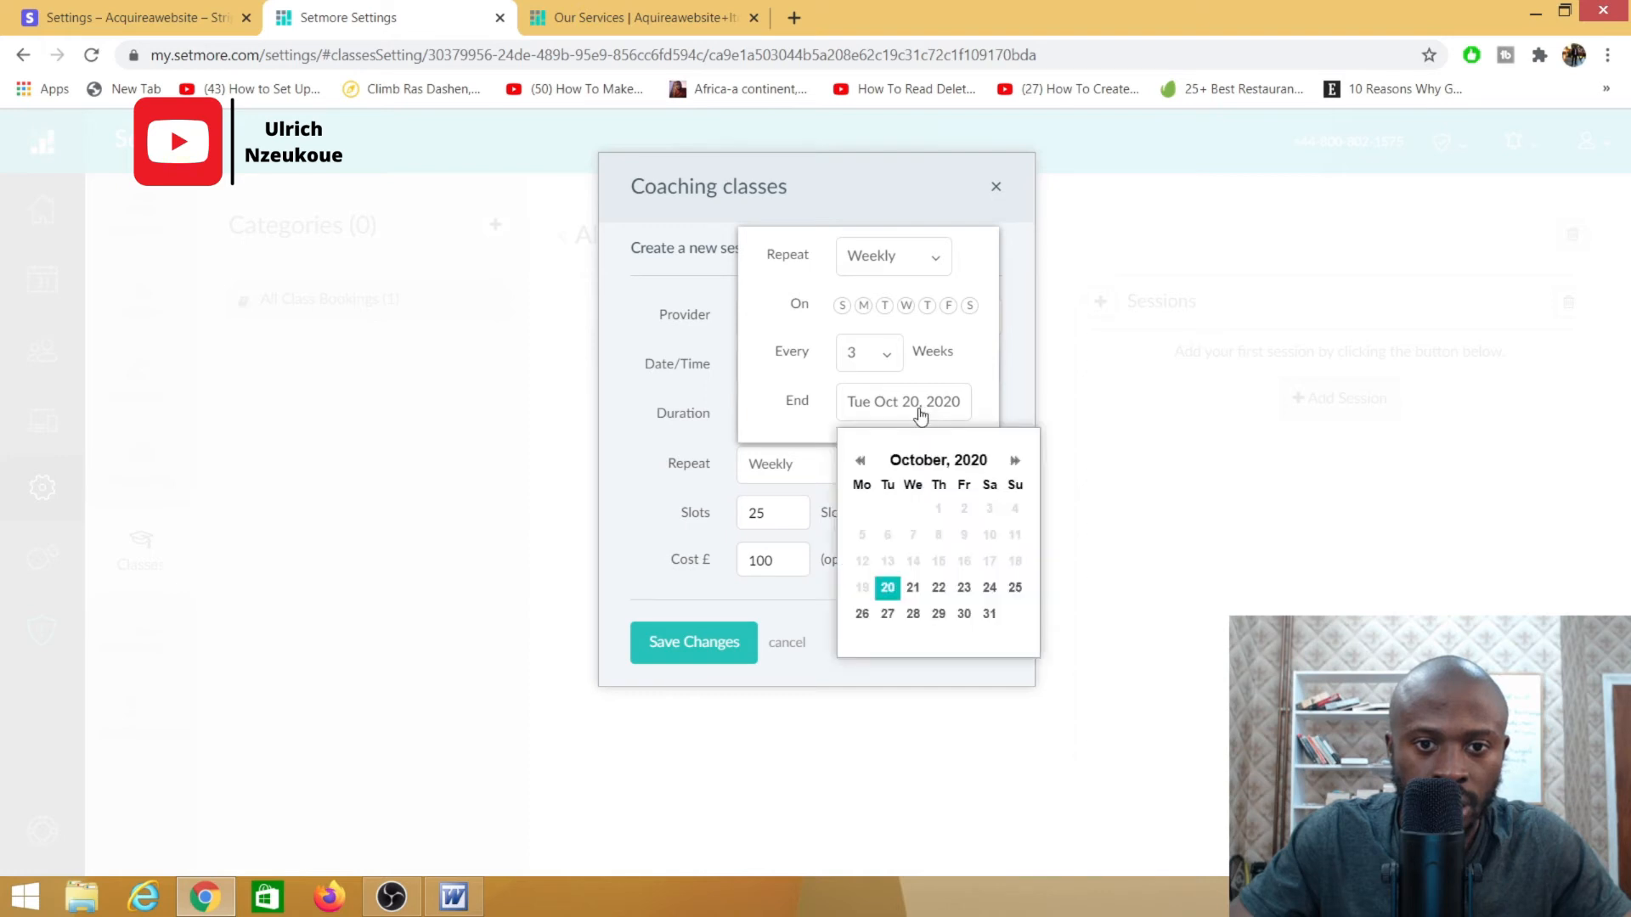
pyautogui.click(989, 615)
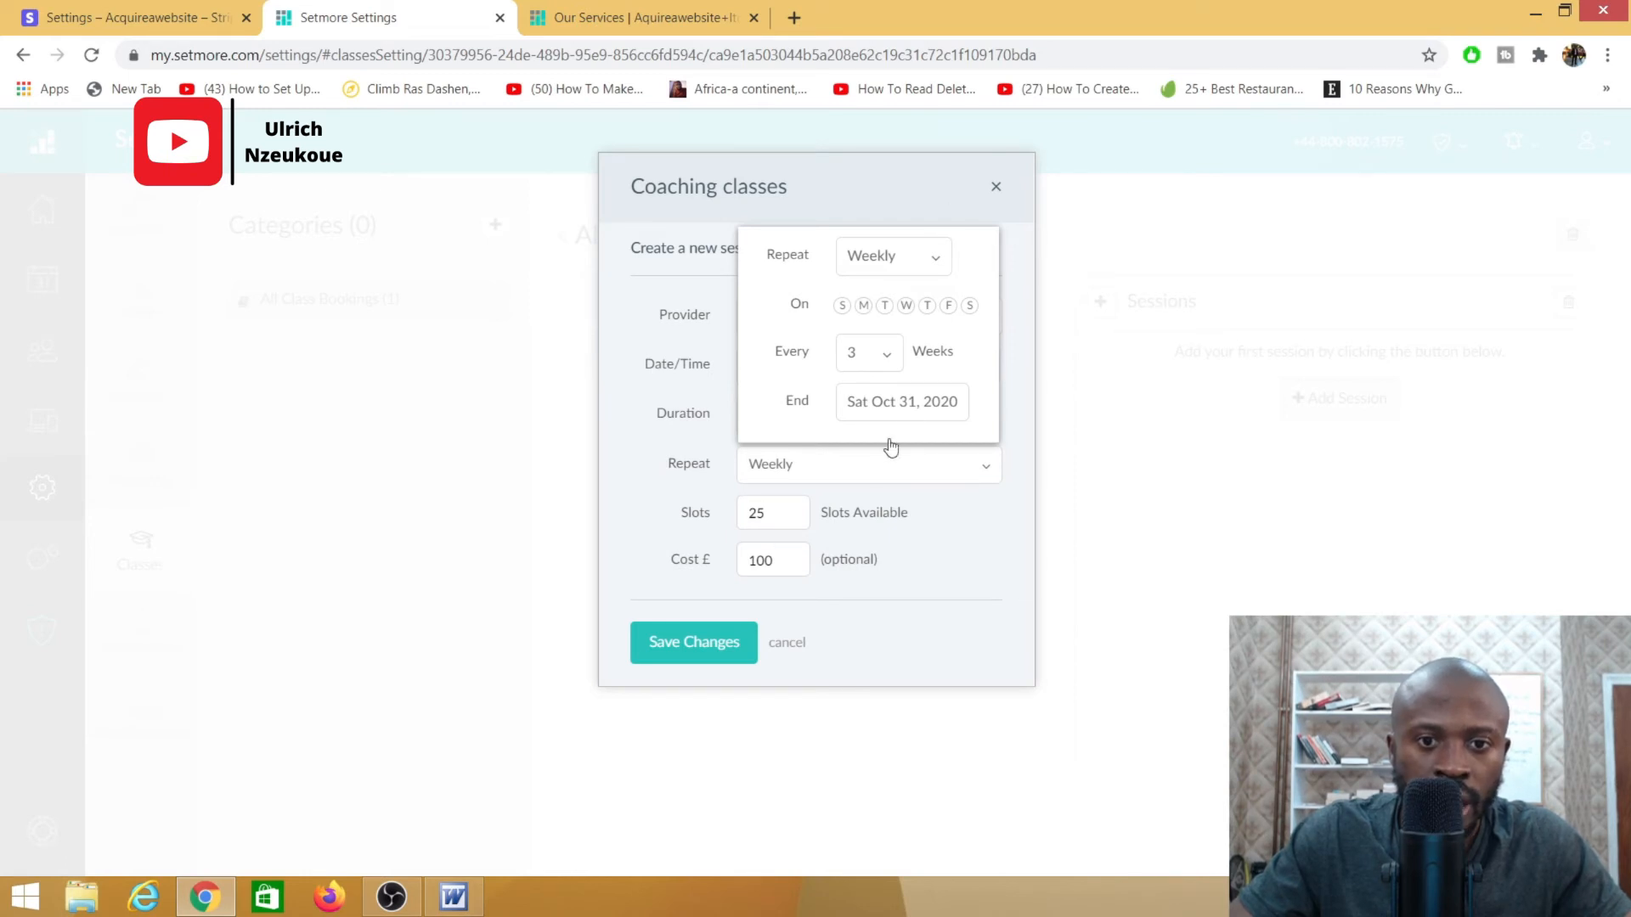
pyautogui.click(930, 555)
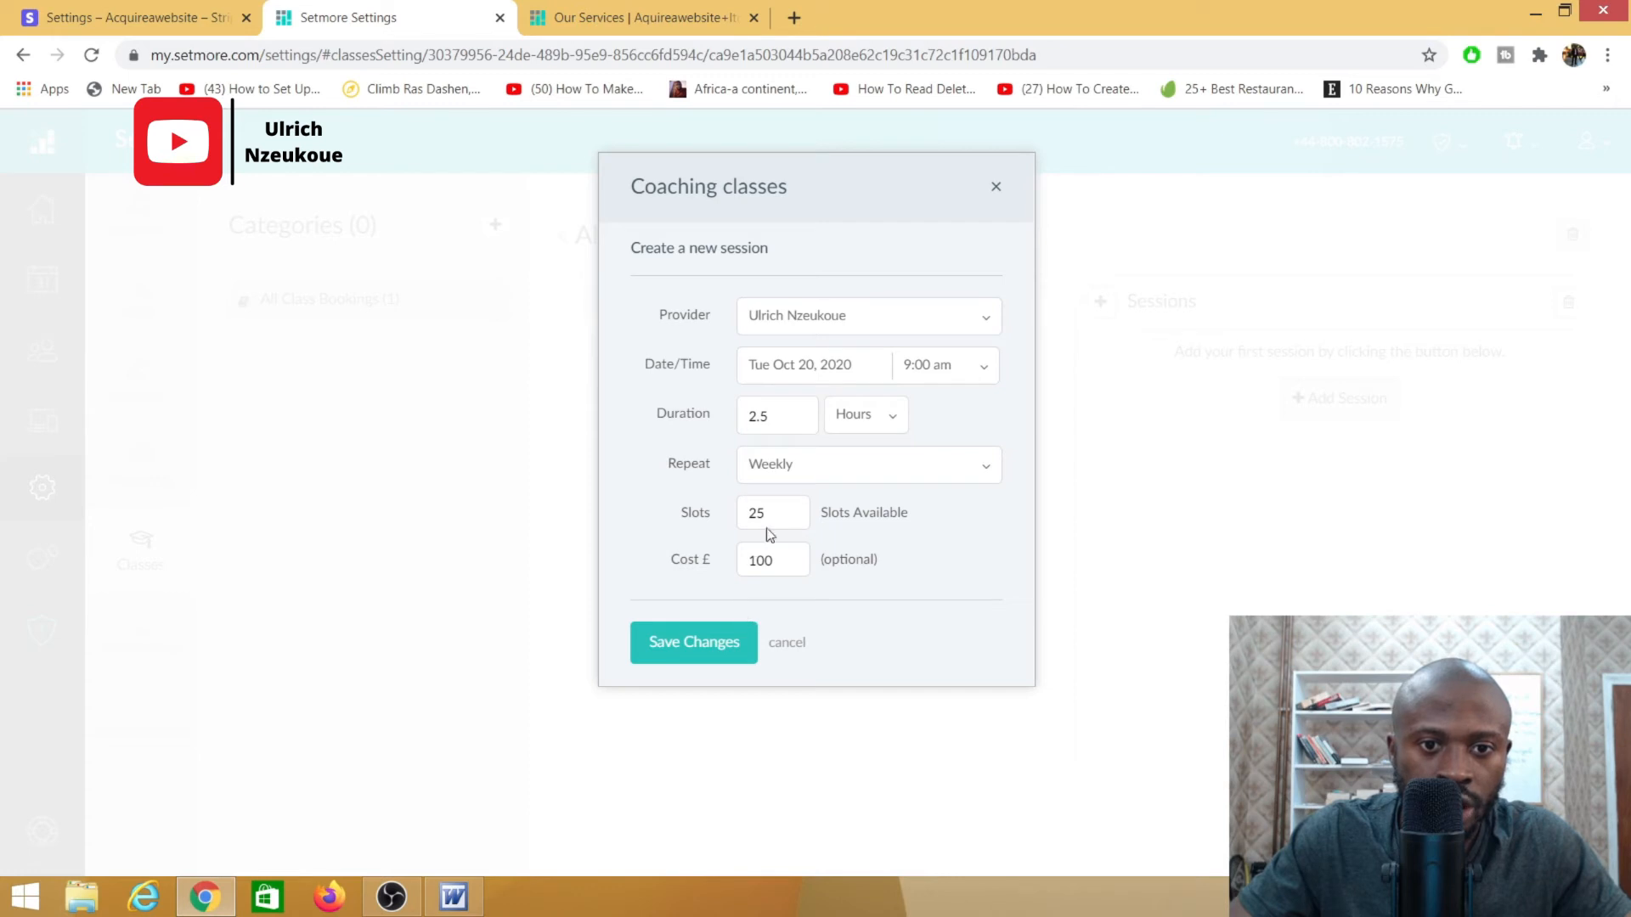
# Set the session's weekly repeat day to Wednesday and save the session.
pyautogui.click(677, 651)
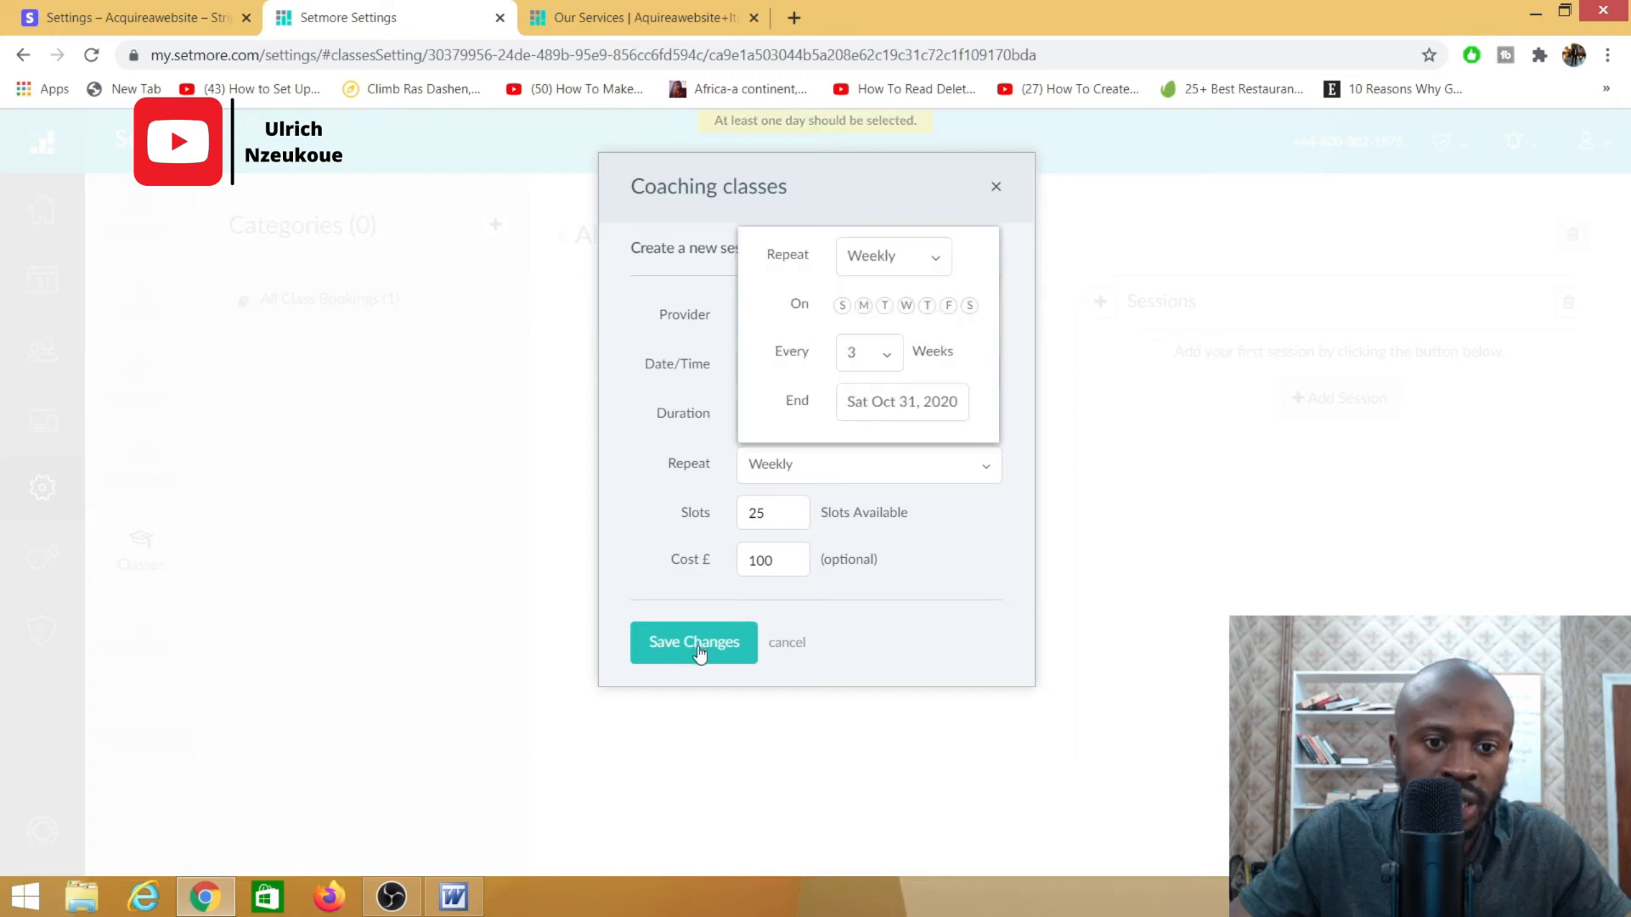
pyautogui.click(842, 308)
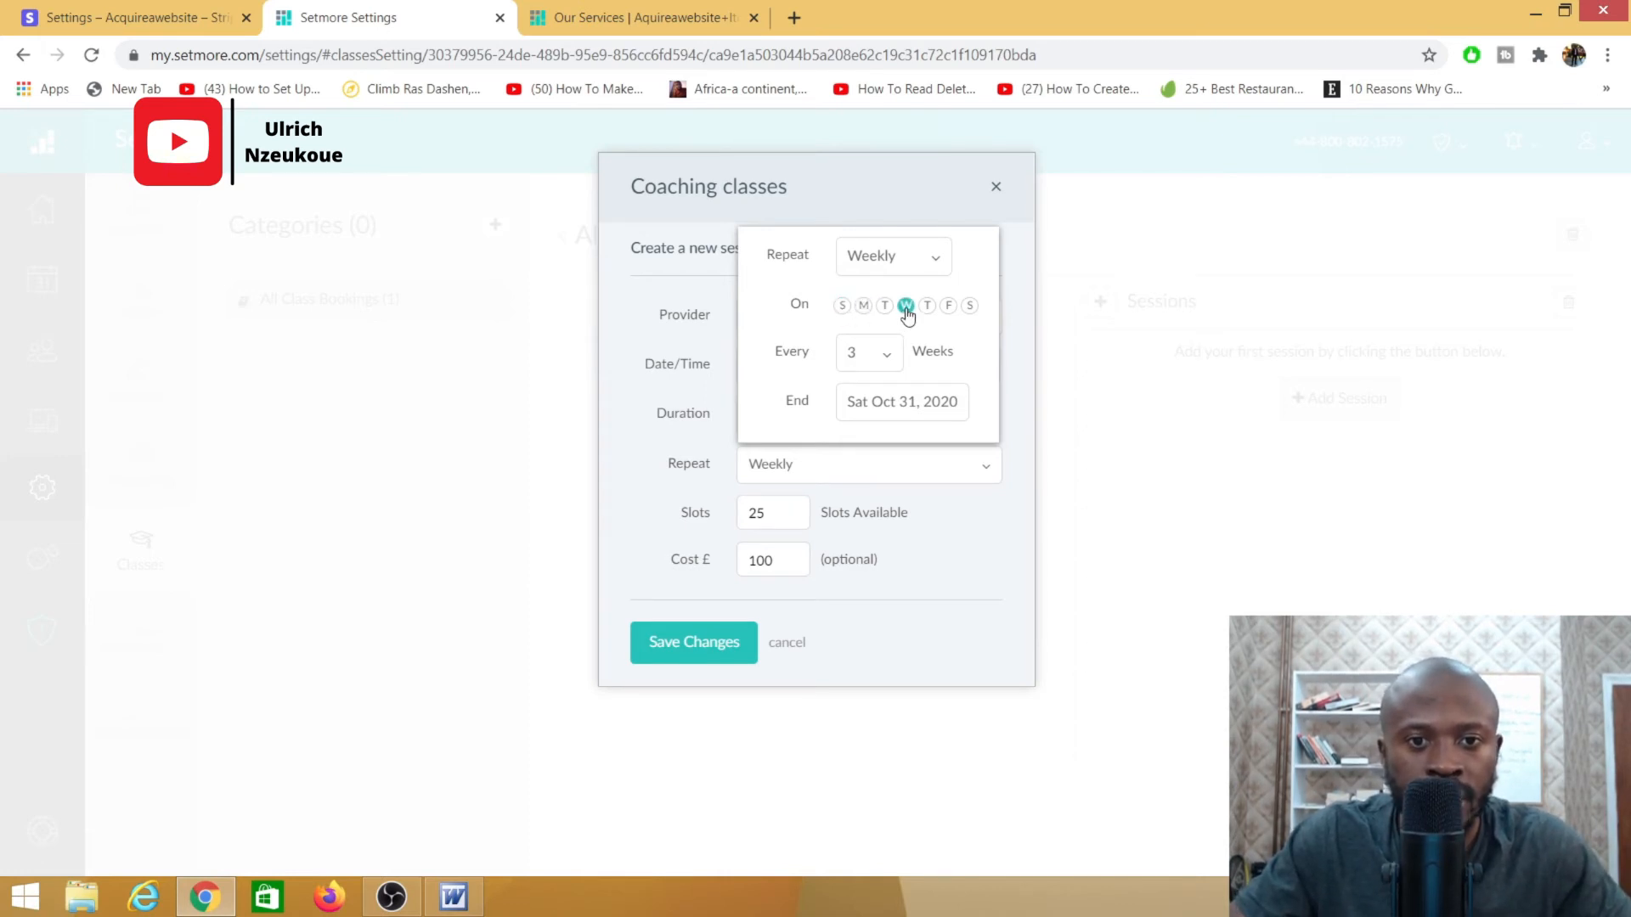
pyautogui.click(905, 306)
pyautogui.click(687, 648)
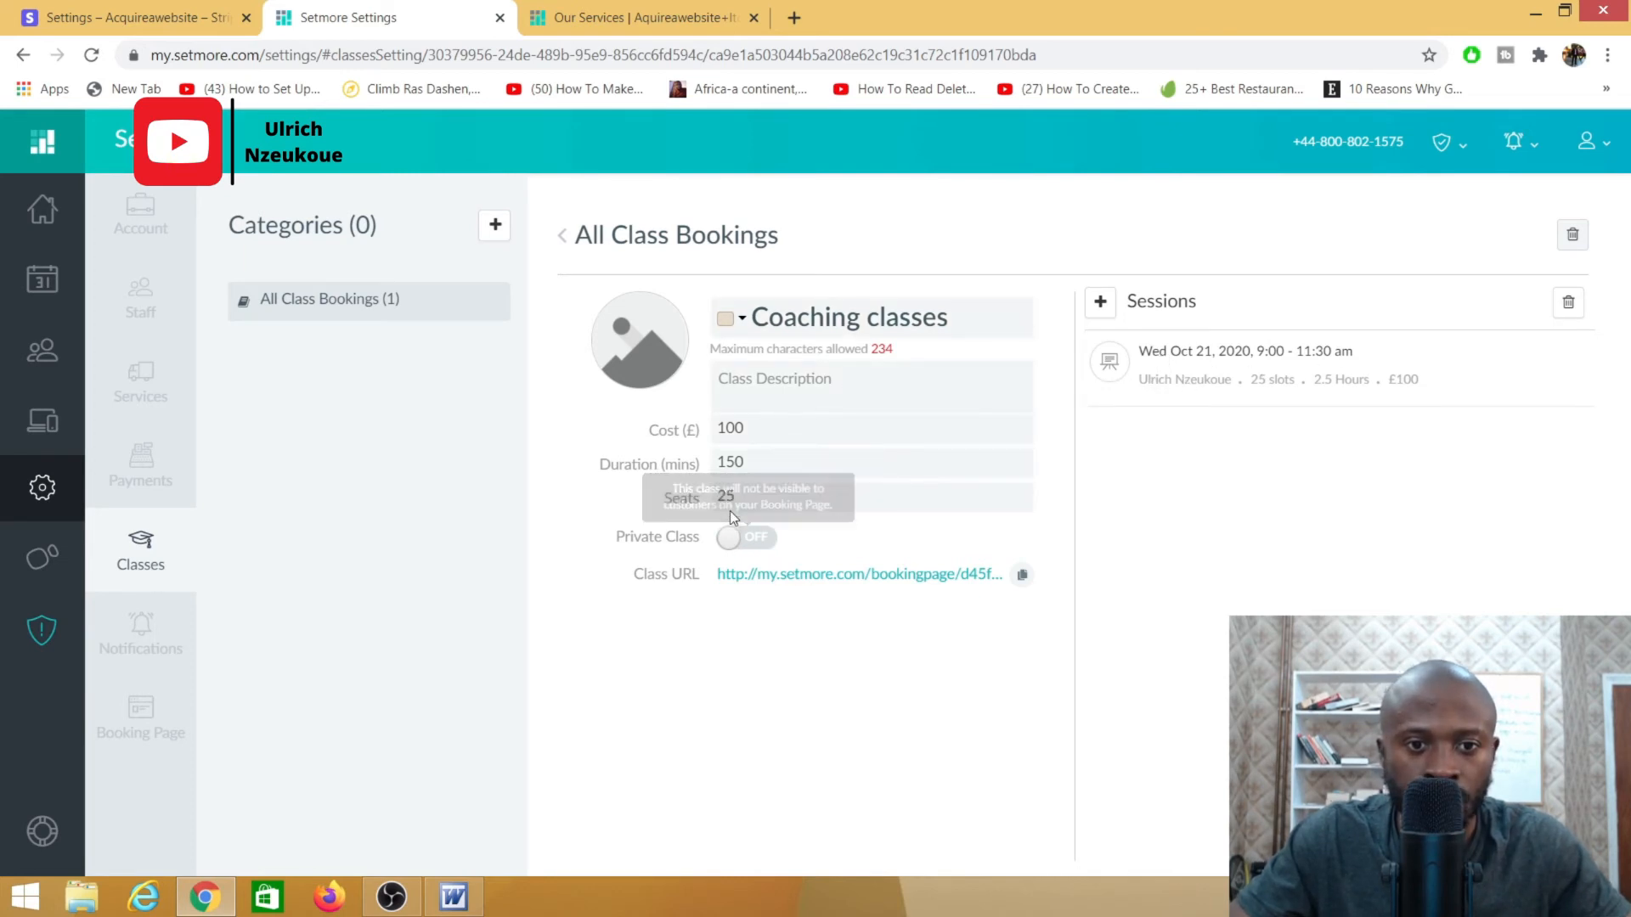
pyautogui.click(759, 430)
pyautogui.click(754, 469)
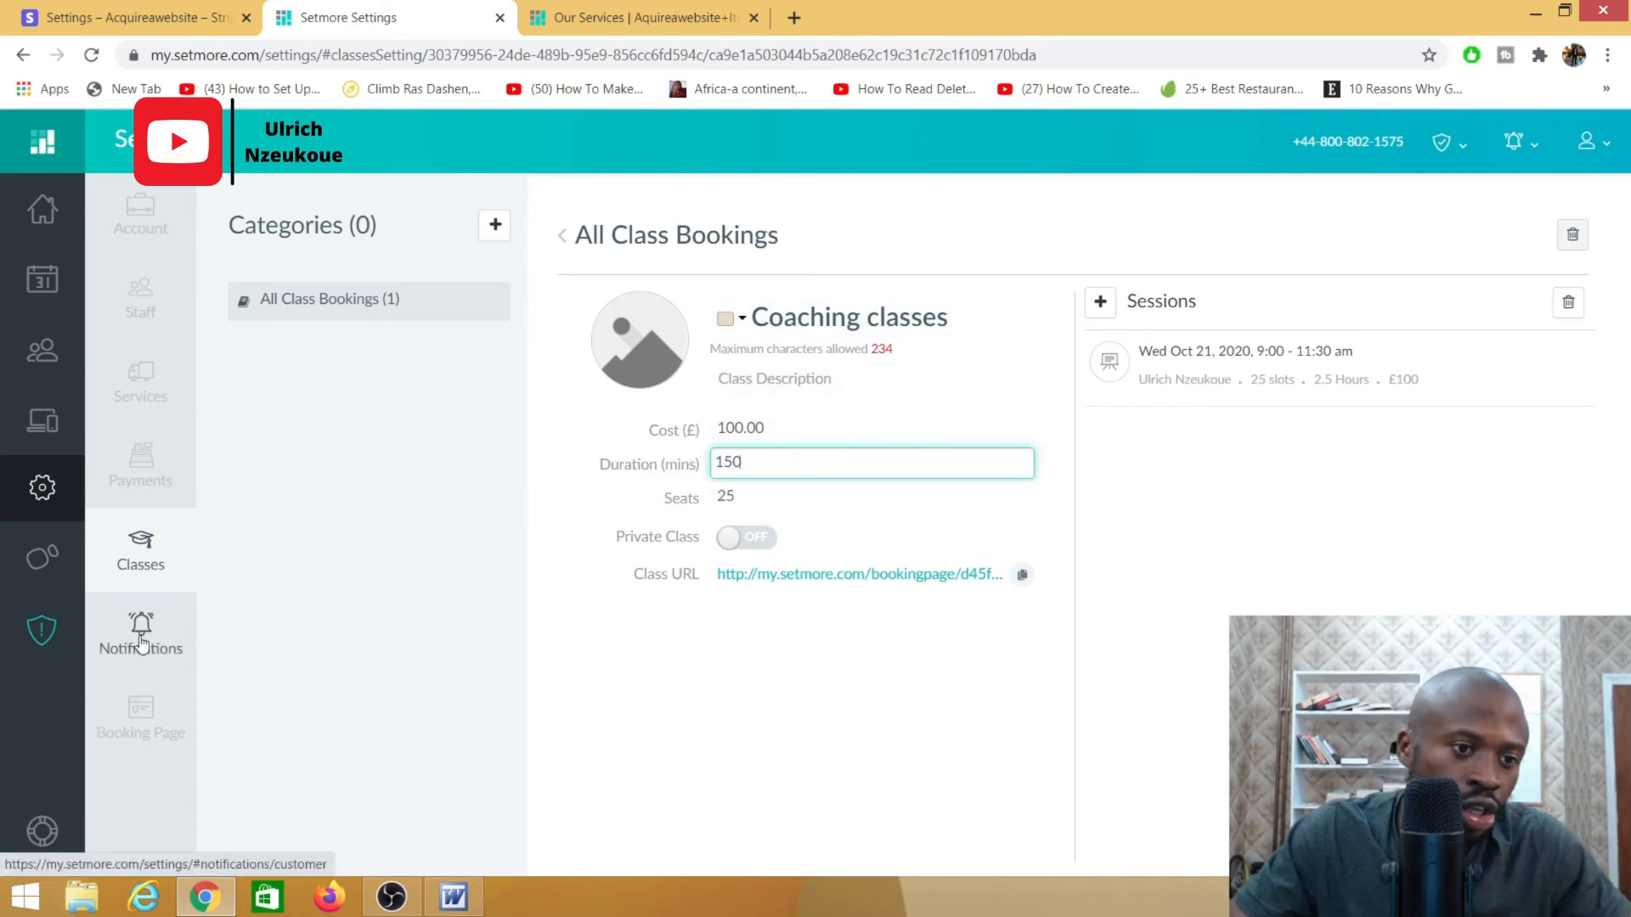
# In the customer notifications, enable the "thank you" email for submitting a review and turn on text appointment reminders.
pyautogui.click(142, 646)
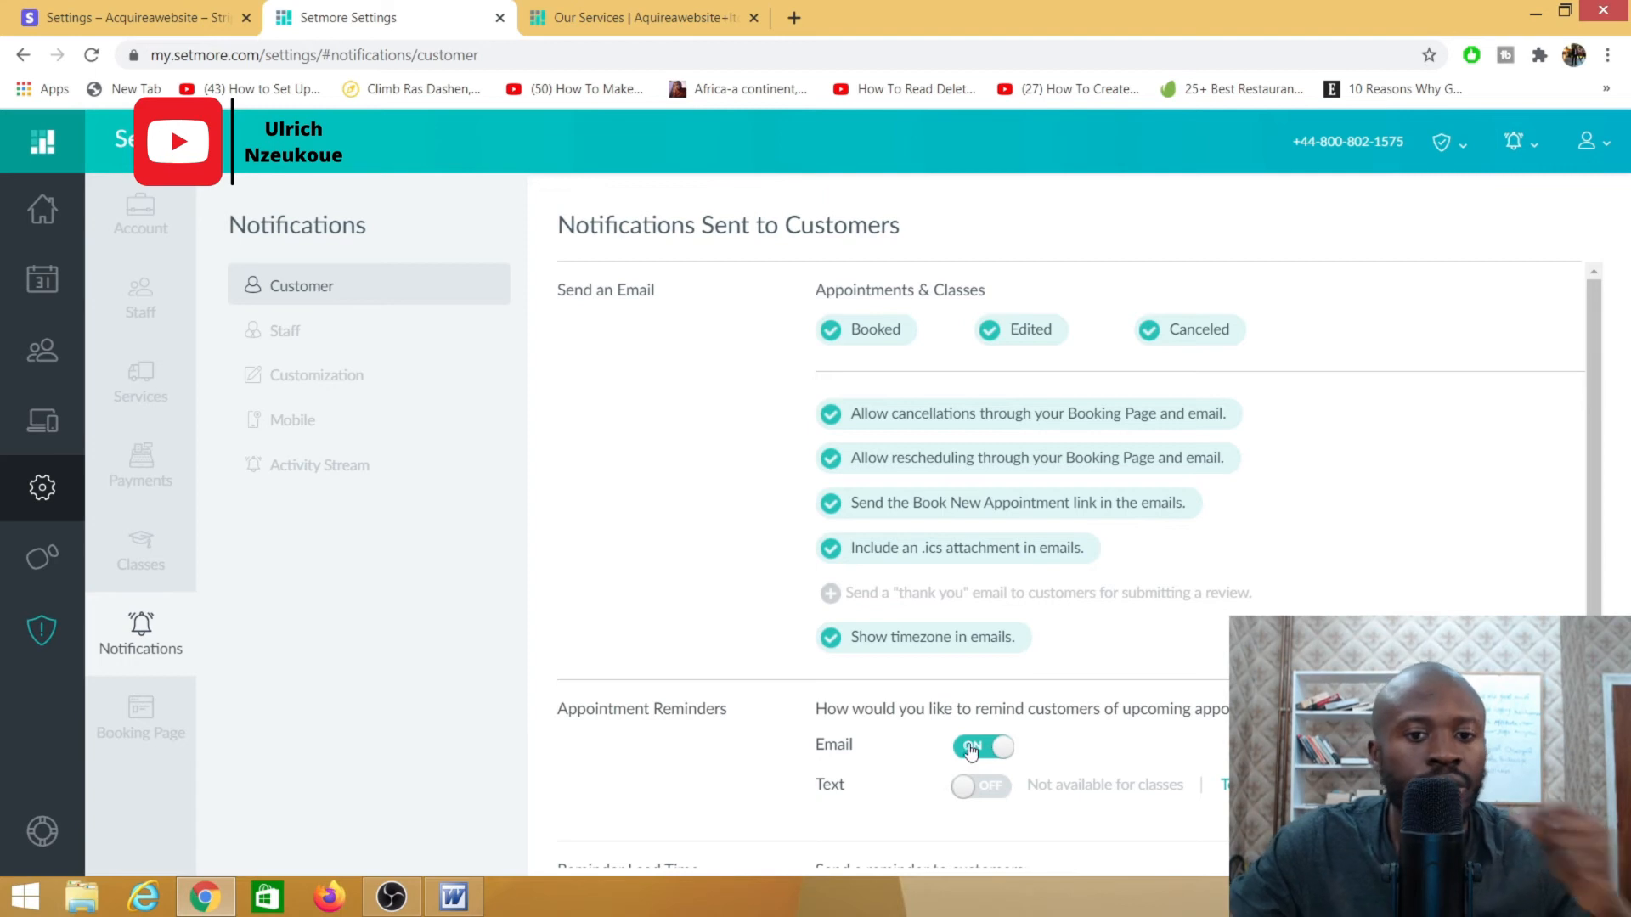
pyautogui.click(833, 593)
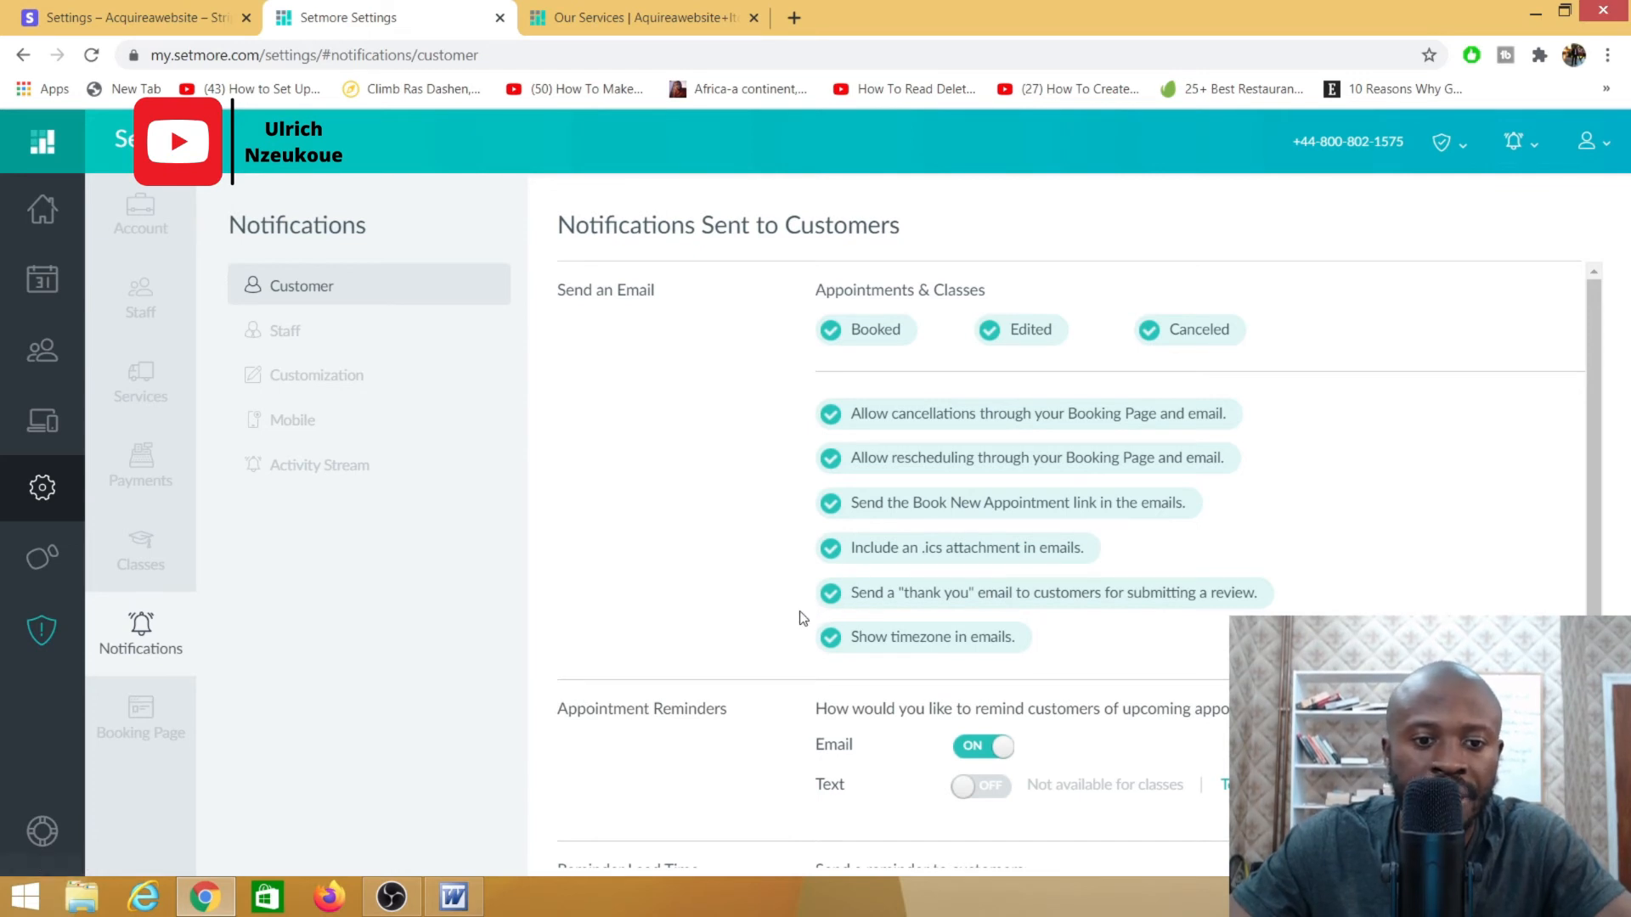
pyautogui.scroll(-1, 572, 680)
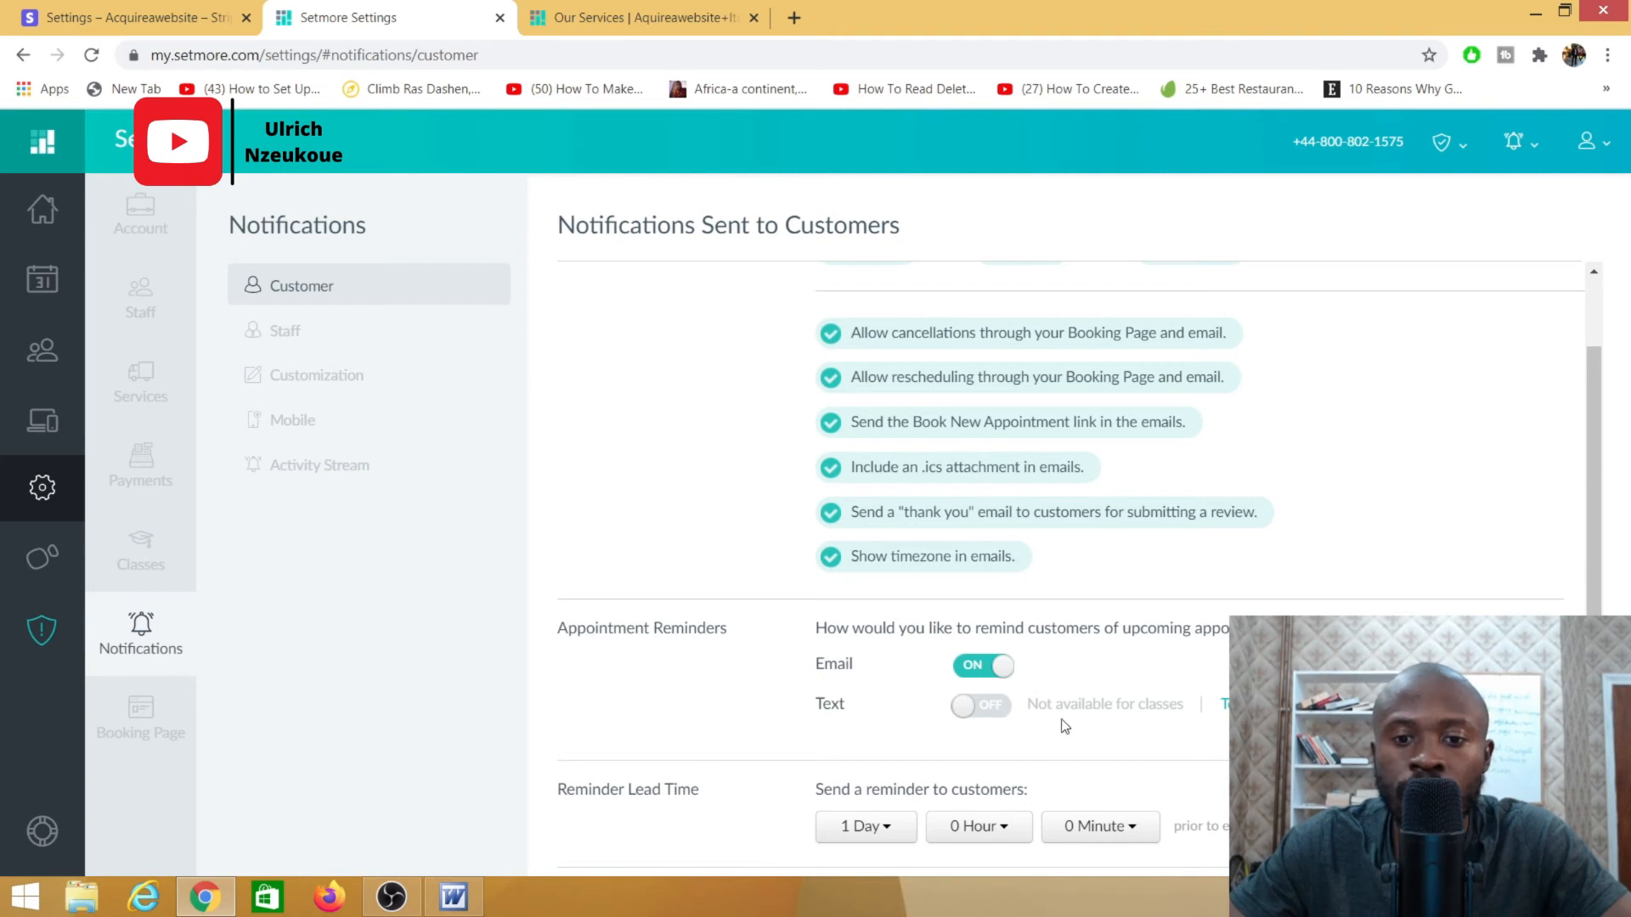
pyautogui.click(986, 707)
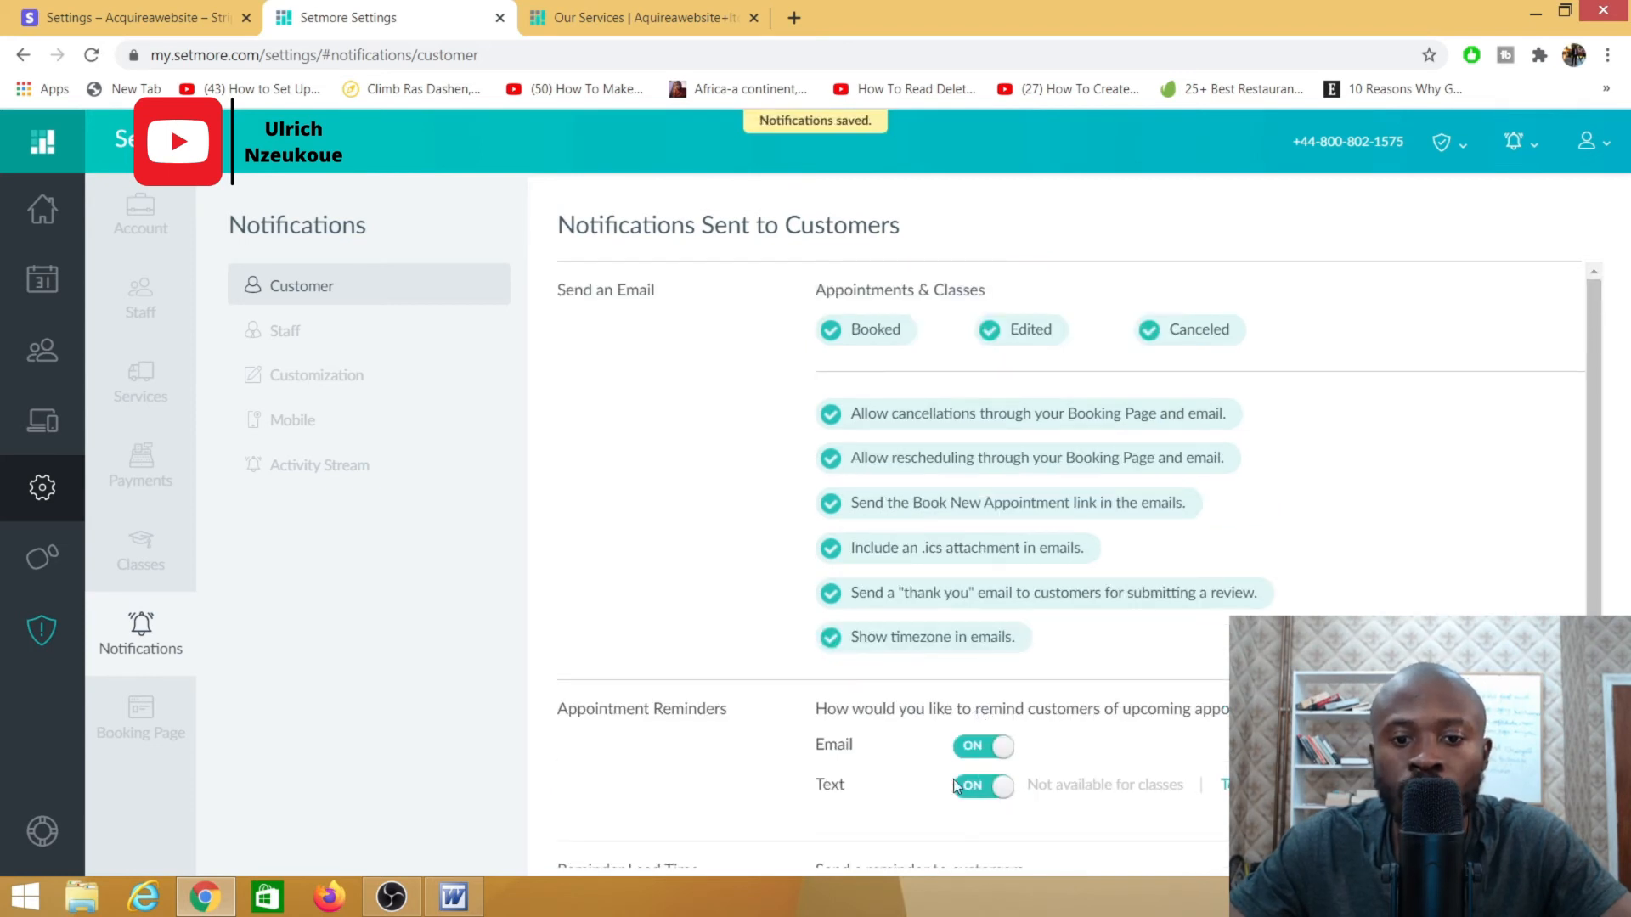
# Change the days of the customer reminder lead time to 0 Day and back to 1 Day.
pyautogui.scroll(-1, 908, 752)
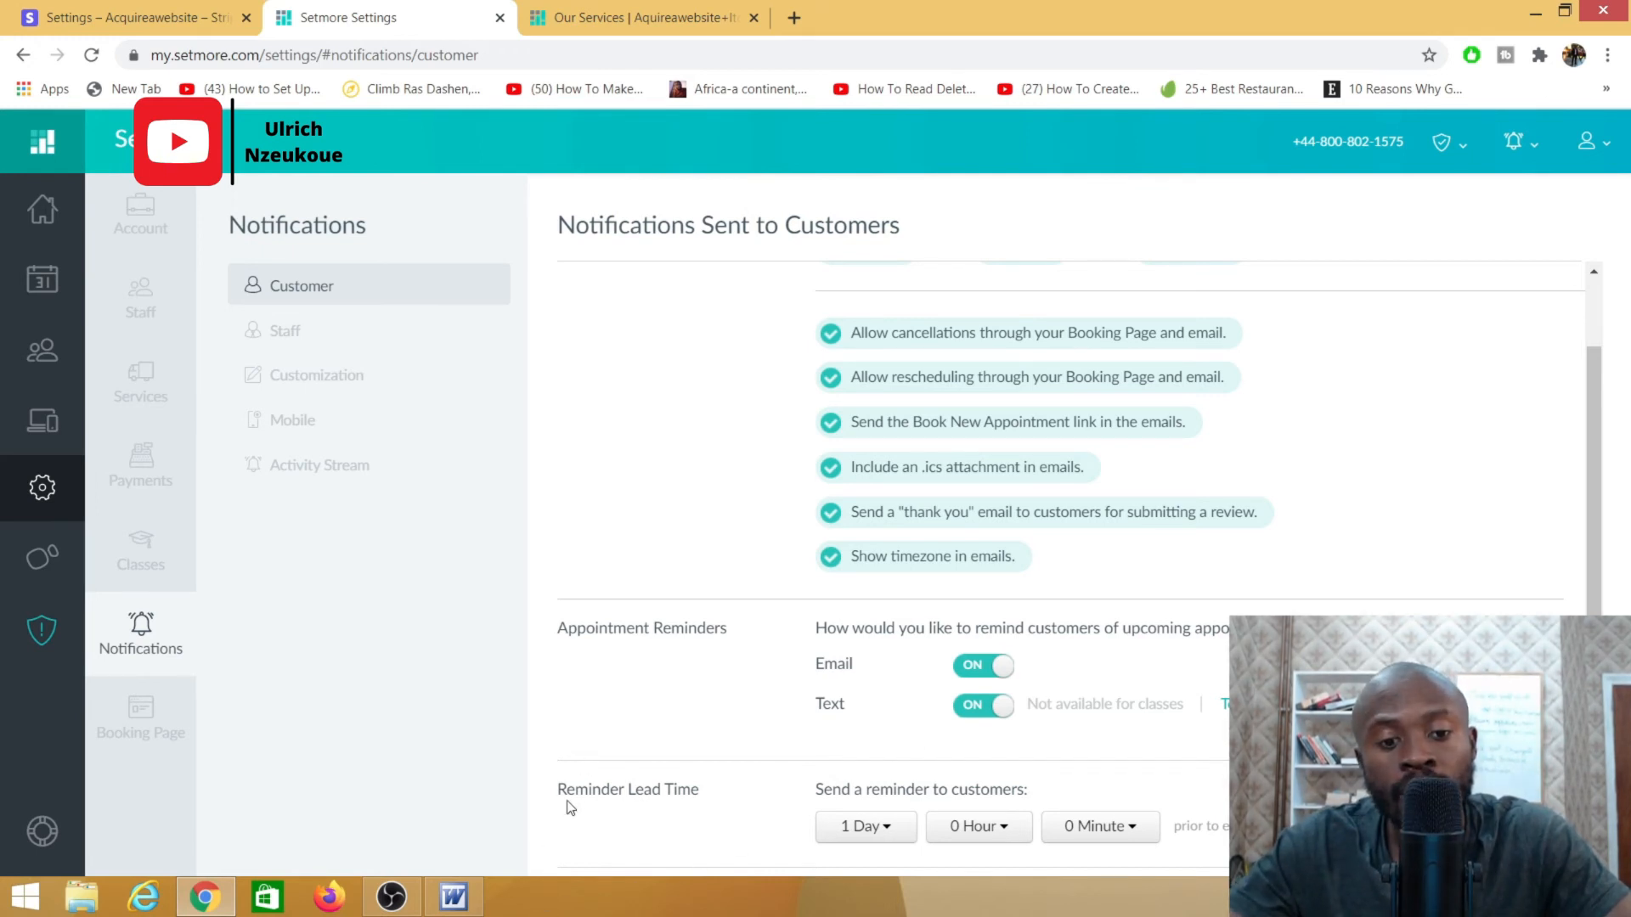
pyautogui.click(895, 836)
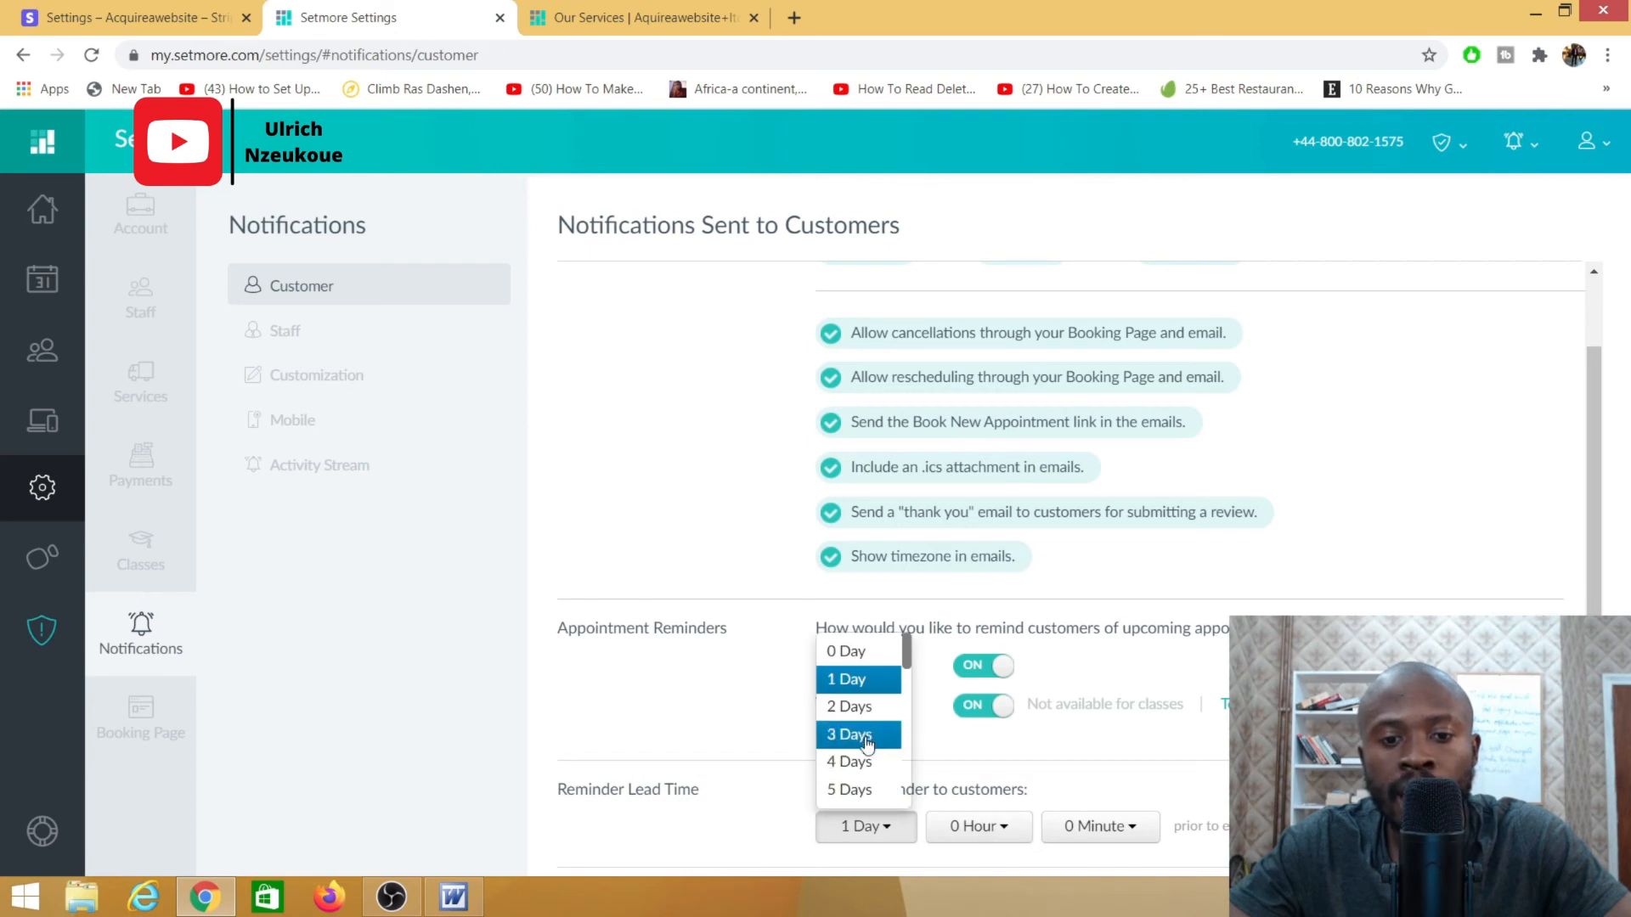
pyautogui.click(854, 655)
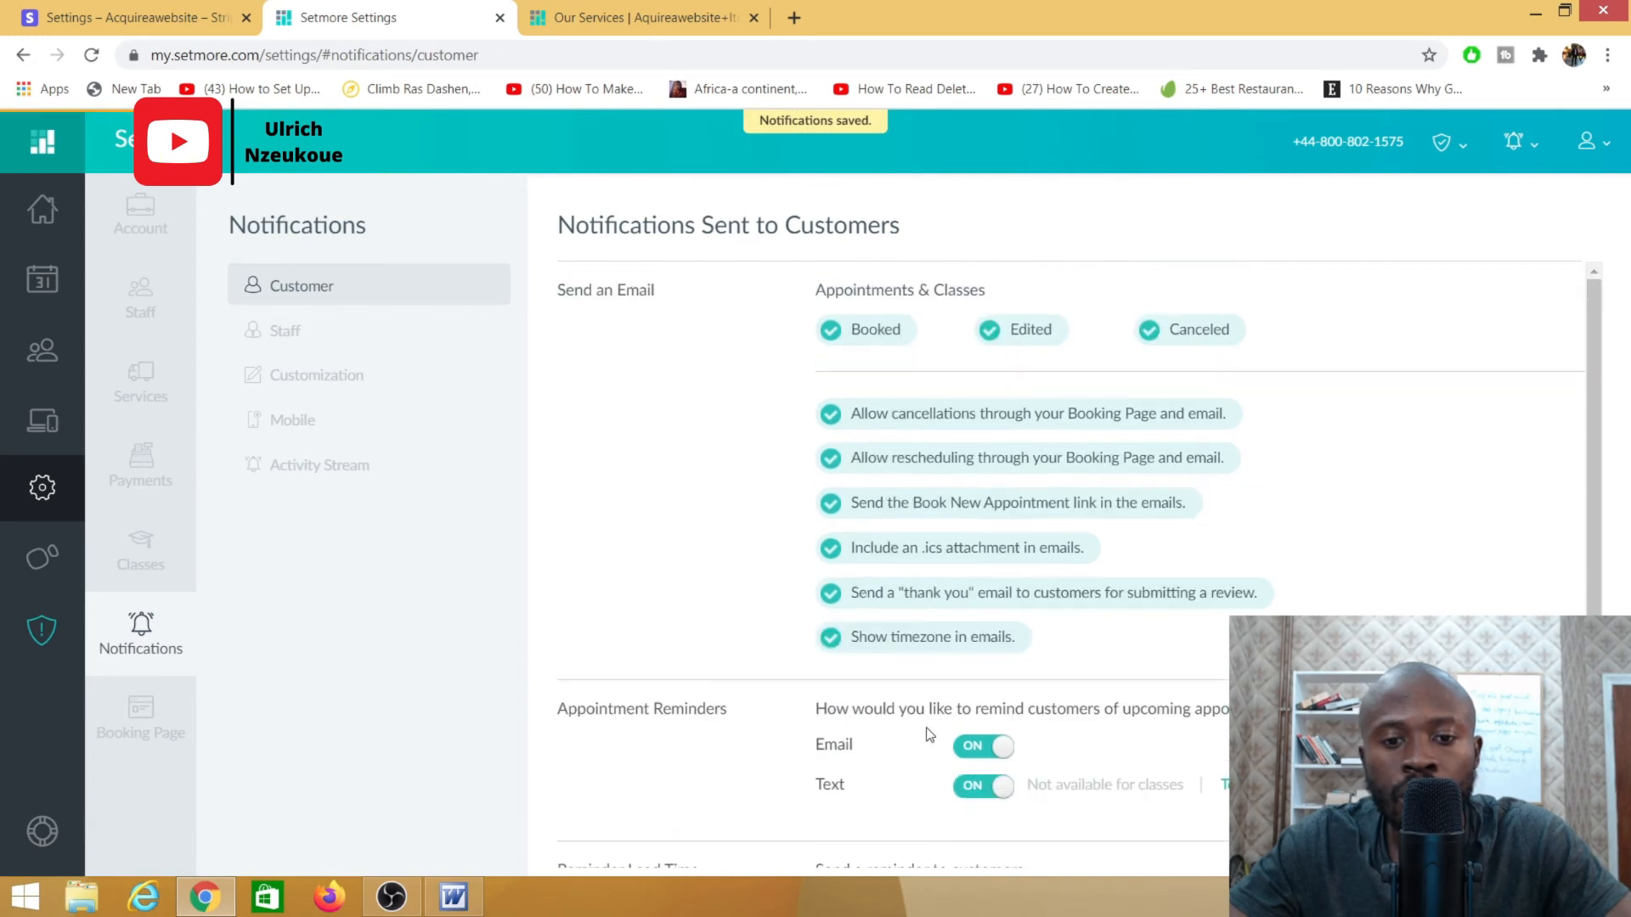
pyautogui.scroll(-1, 924, 710)
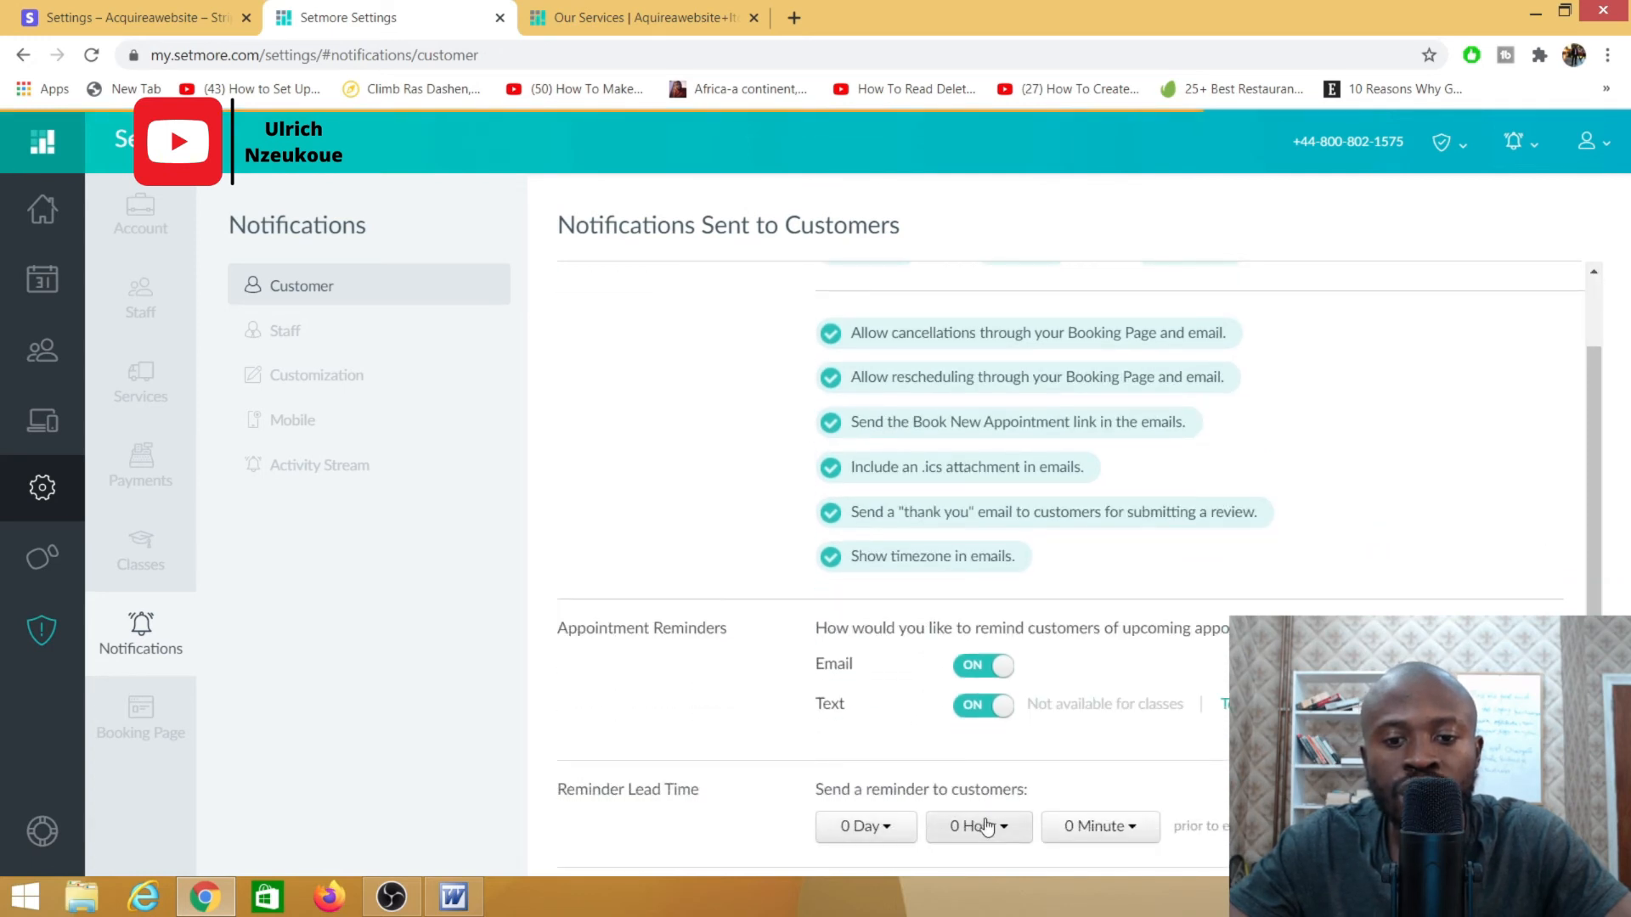
pyautogui.click(887, 828)
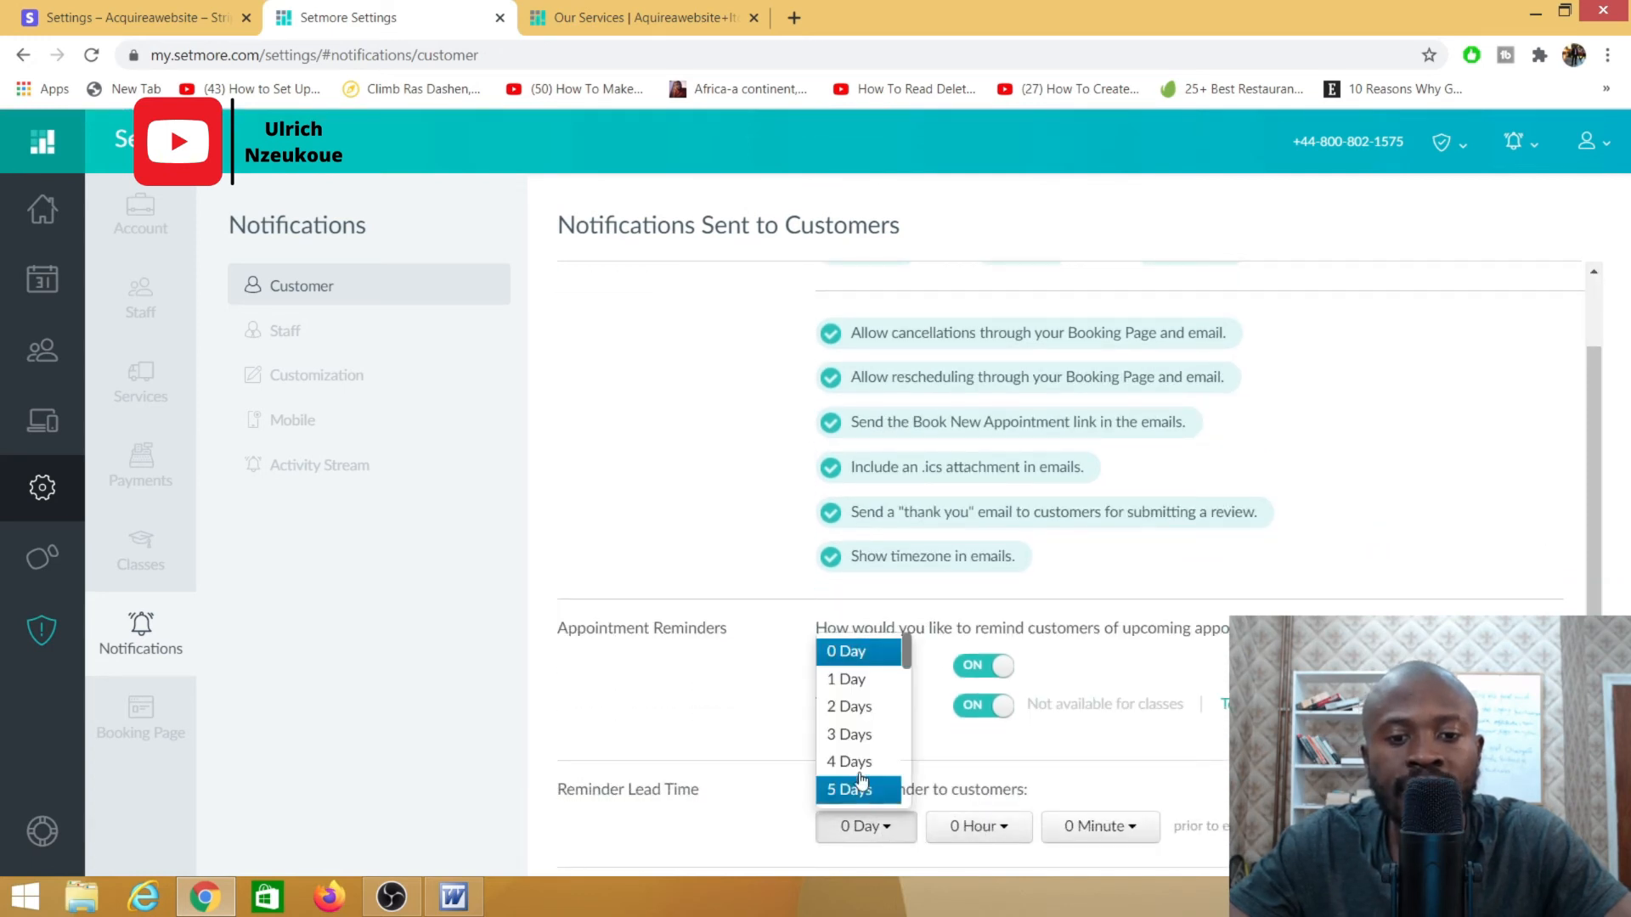
pyautogui.click(844, 680)
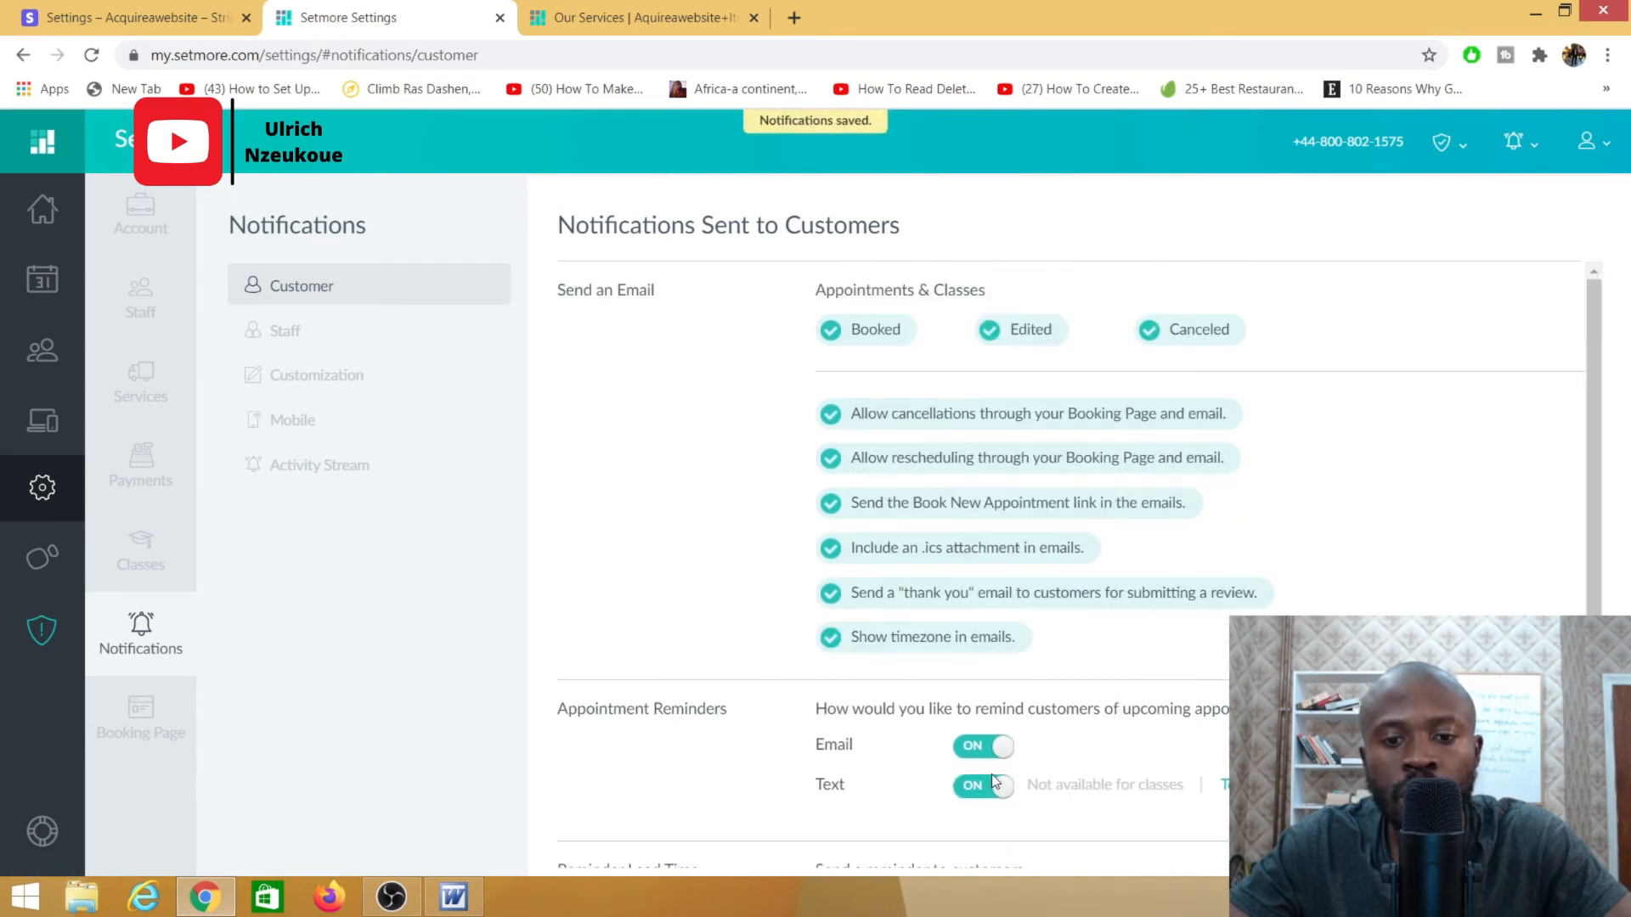
# Set the hours of the customer reminder lead time to 3 Hours.
pyautogui.scroll(-1, 968, 749)
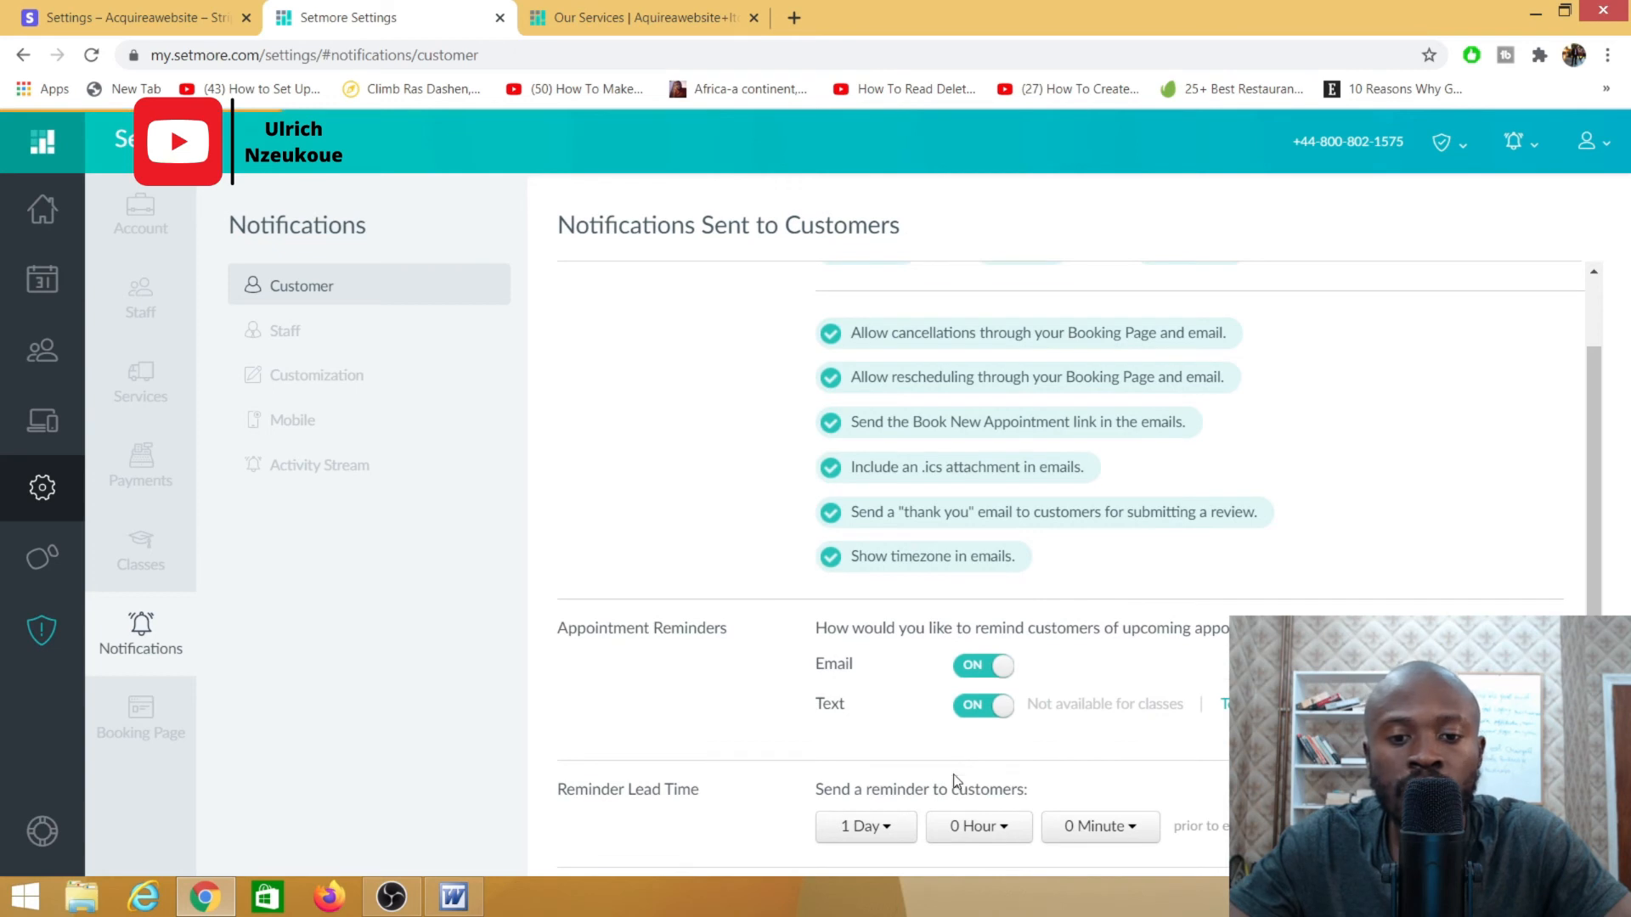
pyautogui.click(977, 829)
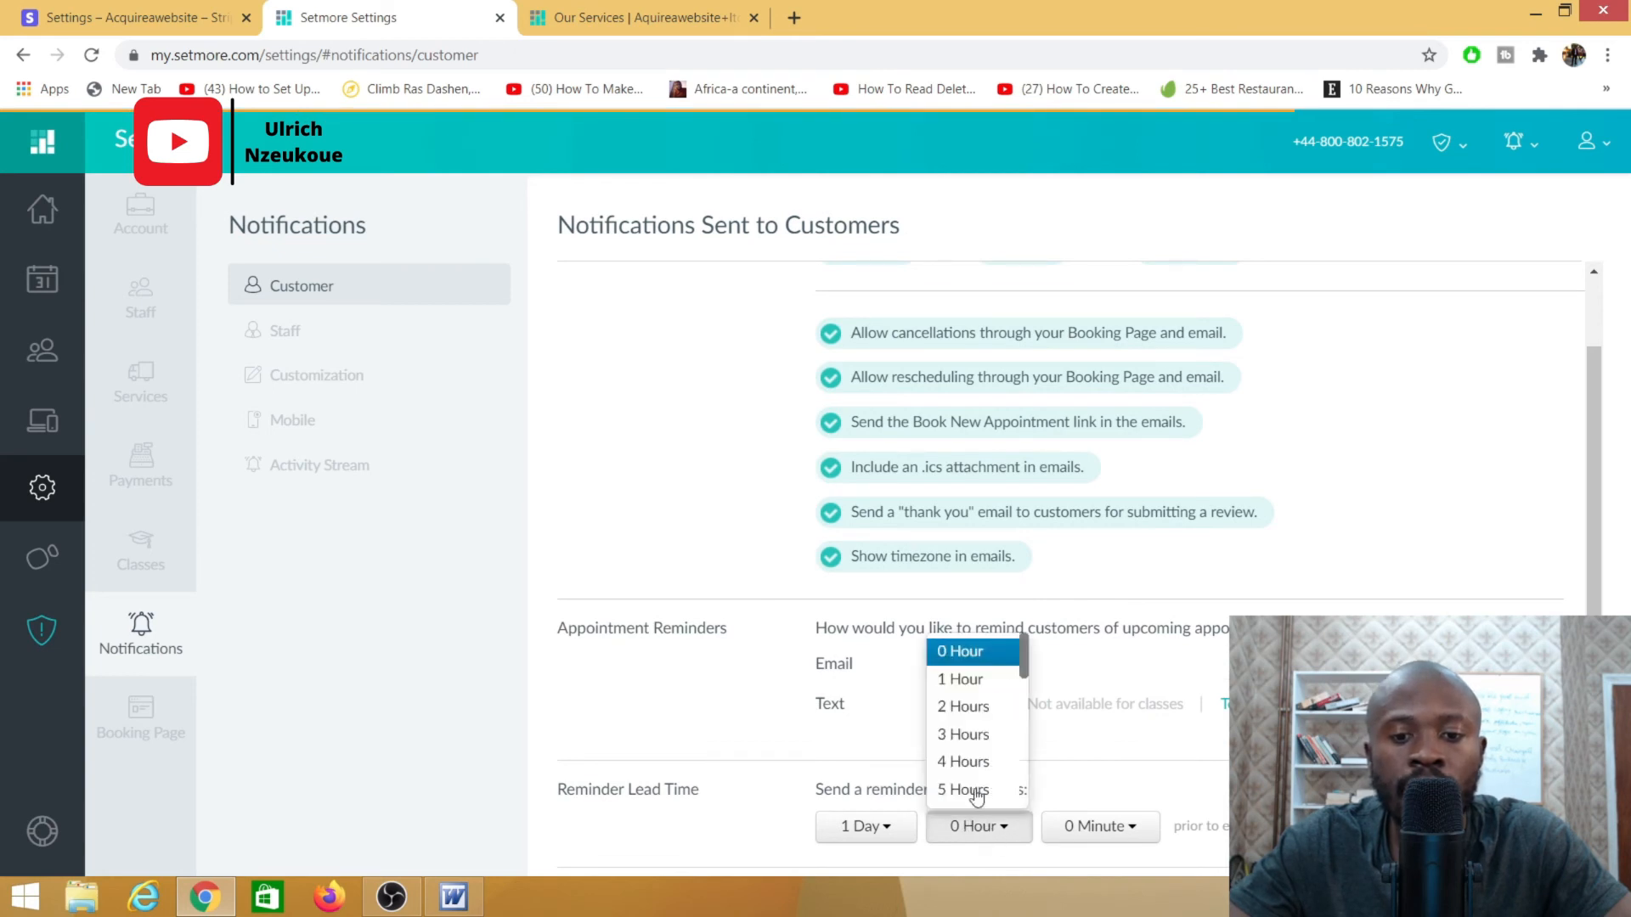
pyautogui.click(956, 735)
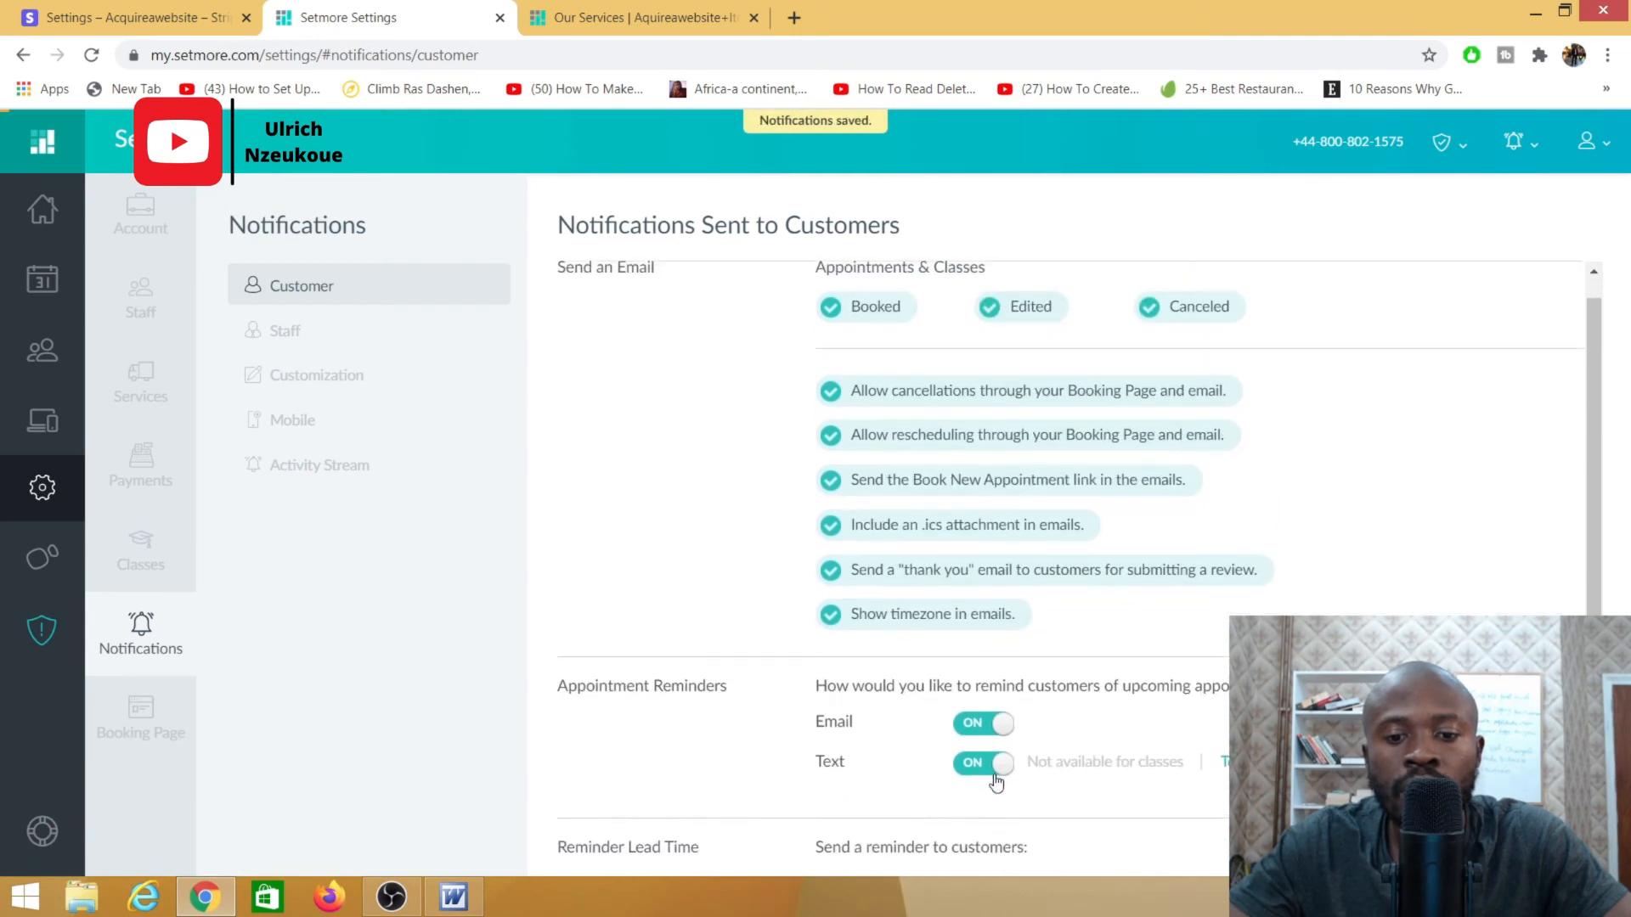
# Set the customer reminder lead time to 0 Day and 2 Hours before each appointment.
pyautogui.scroll(-1, 1000, 776)
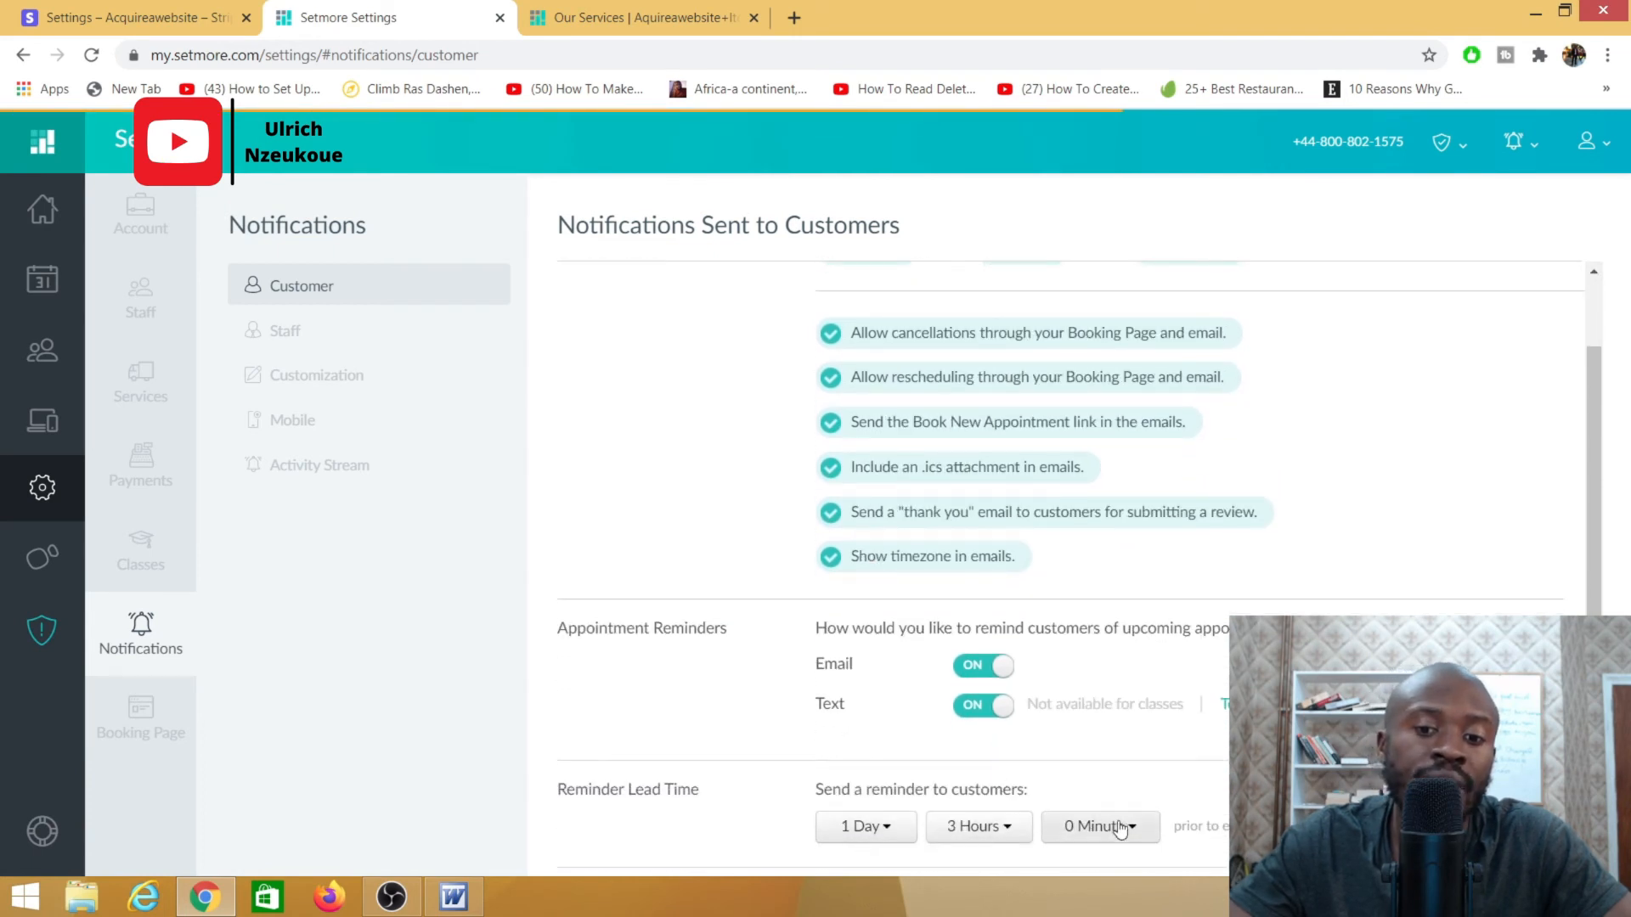
pyautogui.click(879, 830)
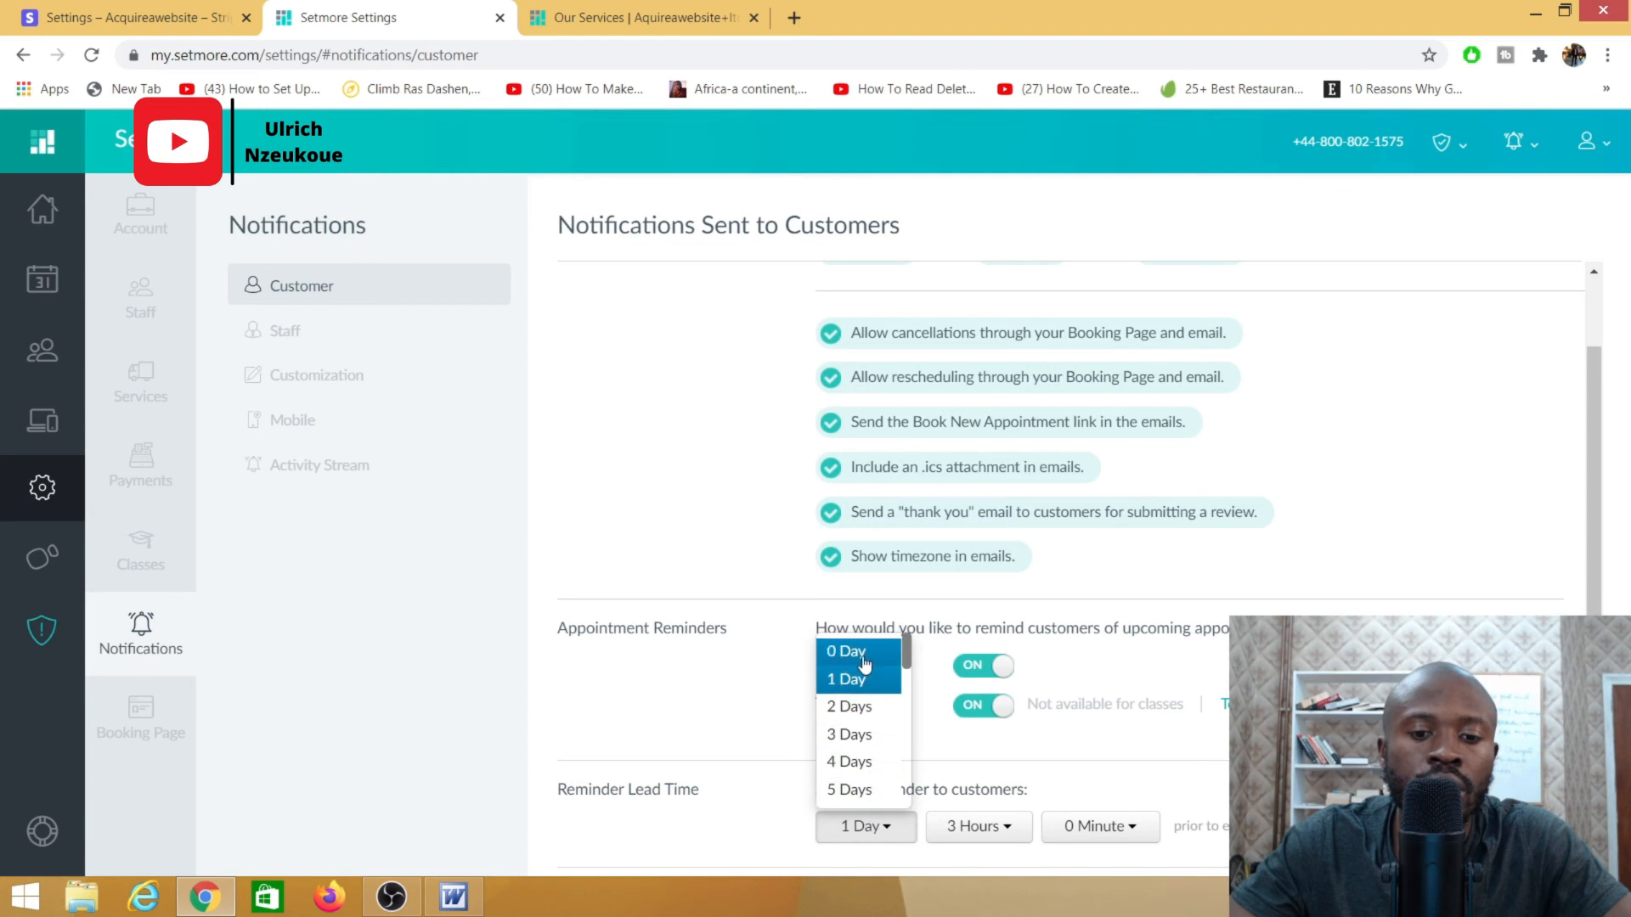
pyautogui.click(860, 662)
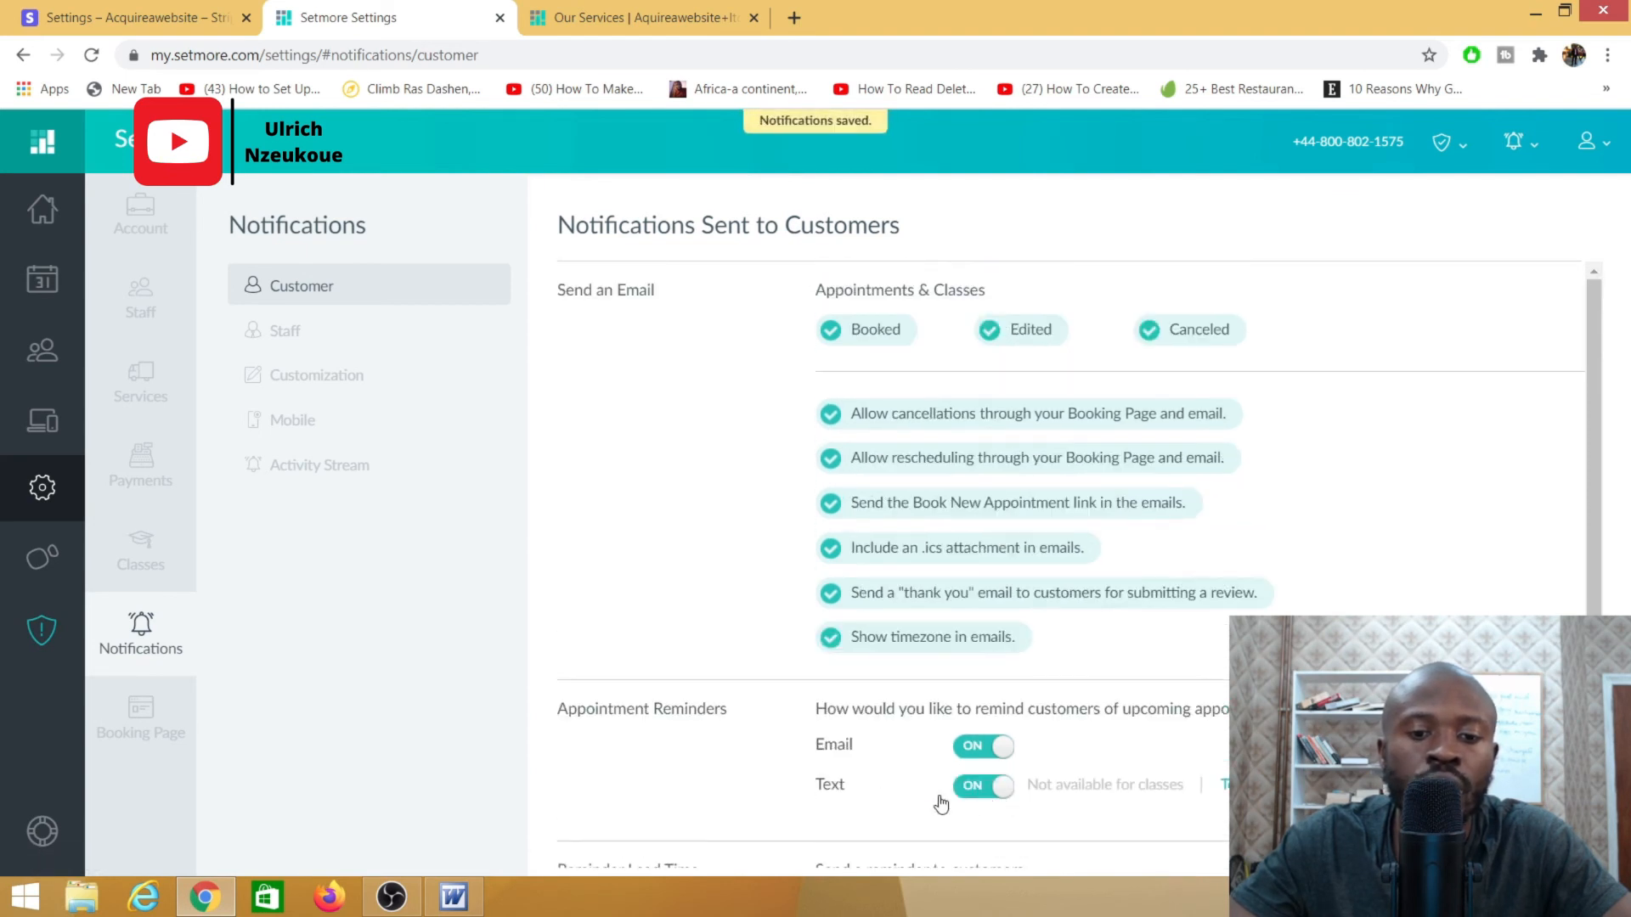
pyautogui.scroll(1, 965, 758)
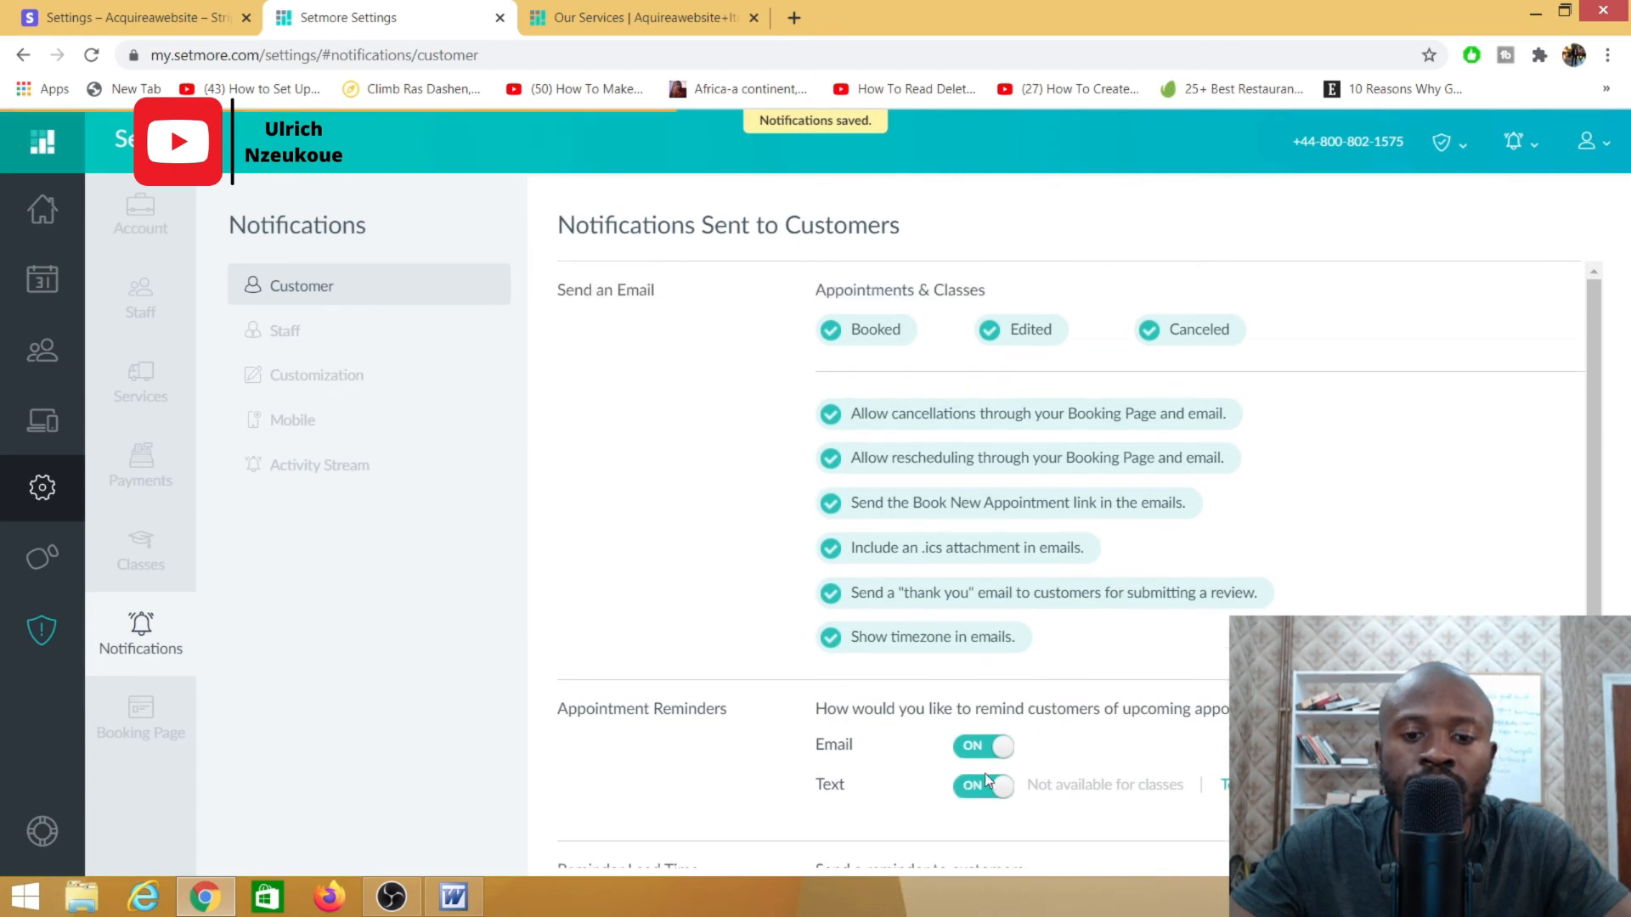
pyautogui.scroll(-1, 985, 773)
pyautogui.click(1003, 828)
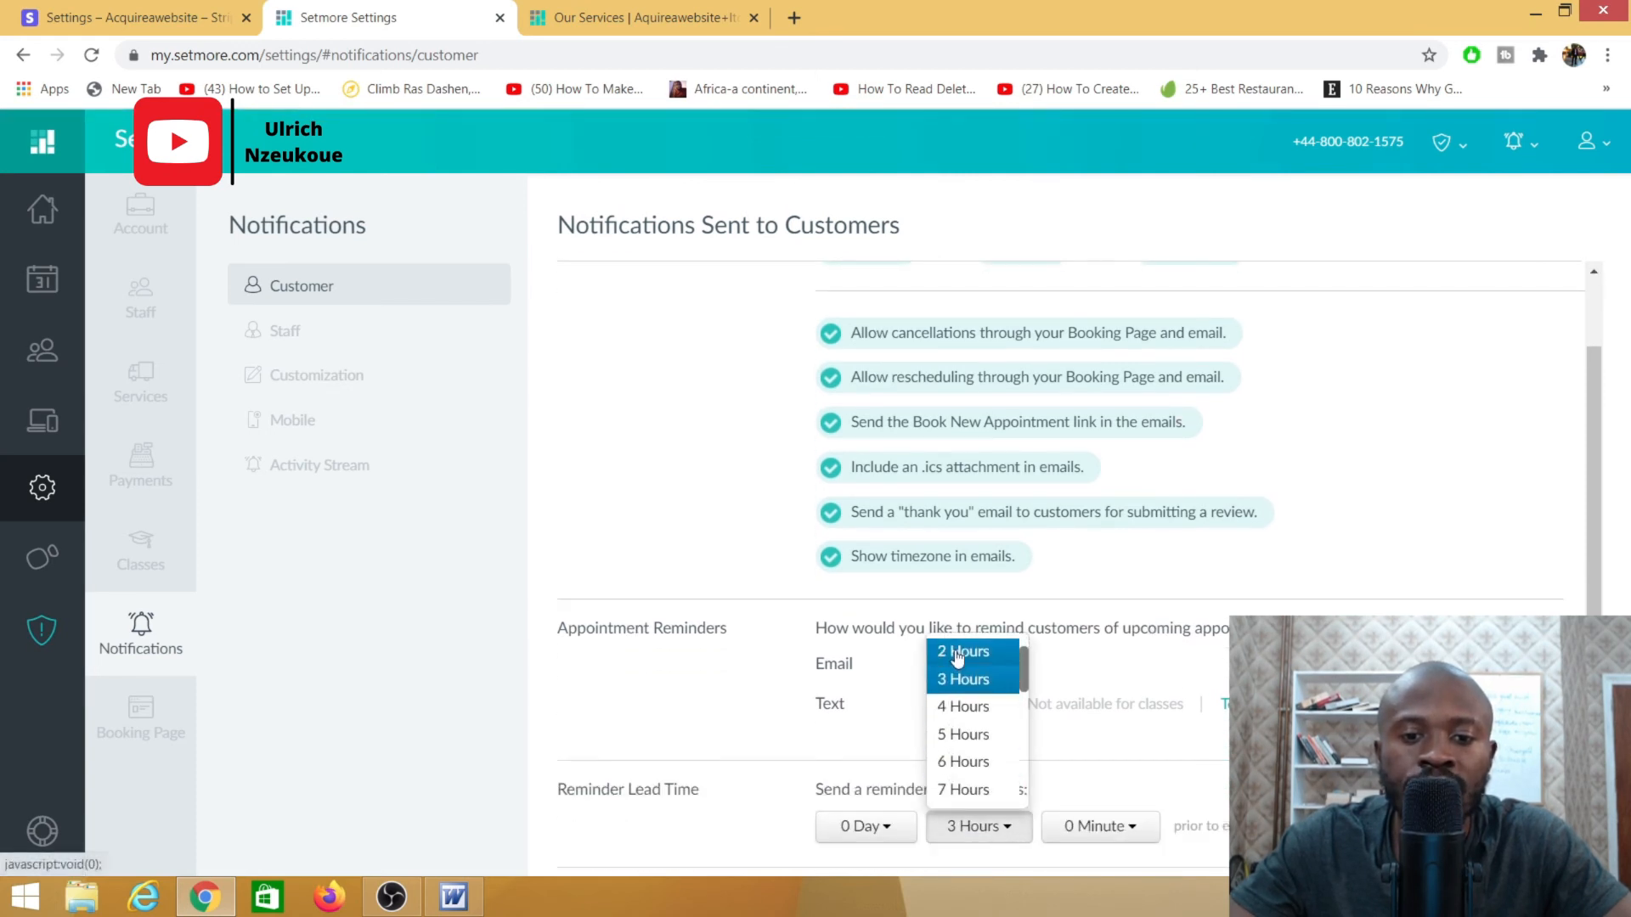
pyautogui.click(957, 654)
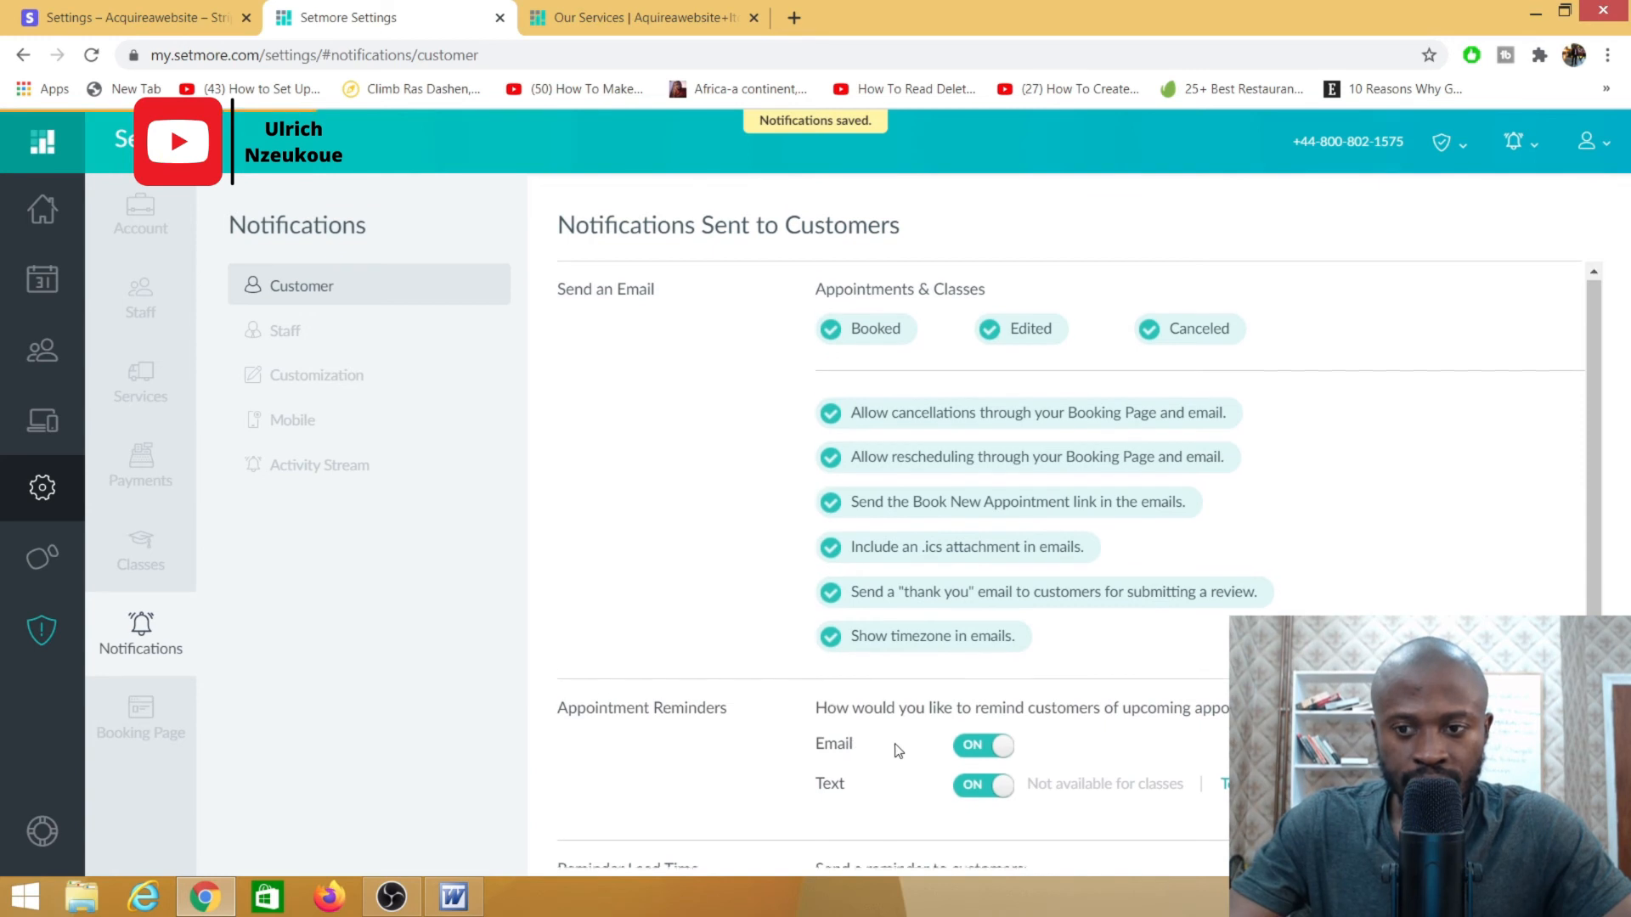
pyautogui.scroll(-1, 926, 736)
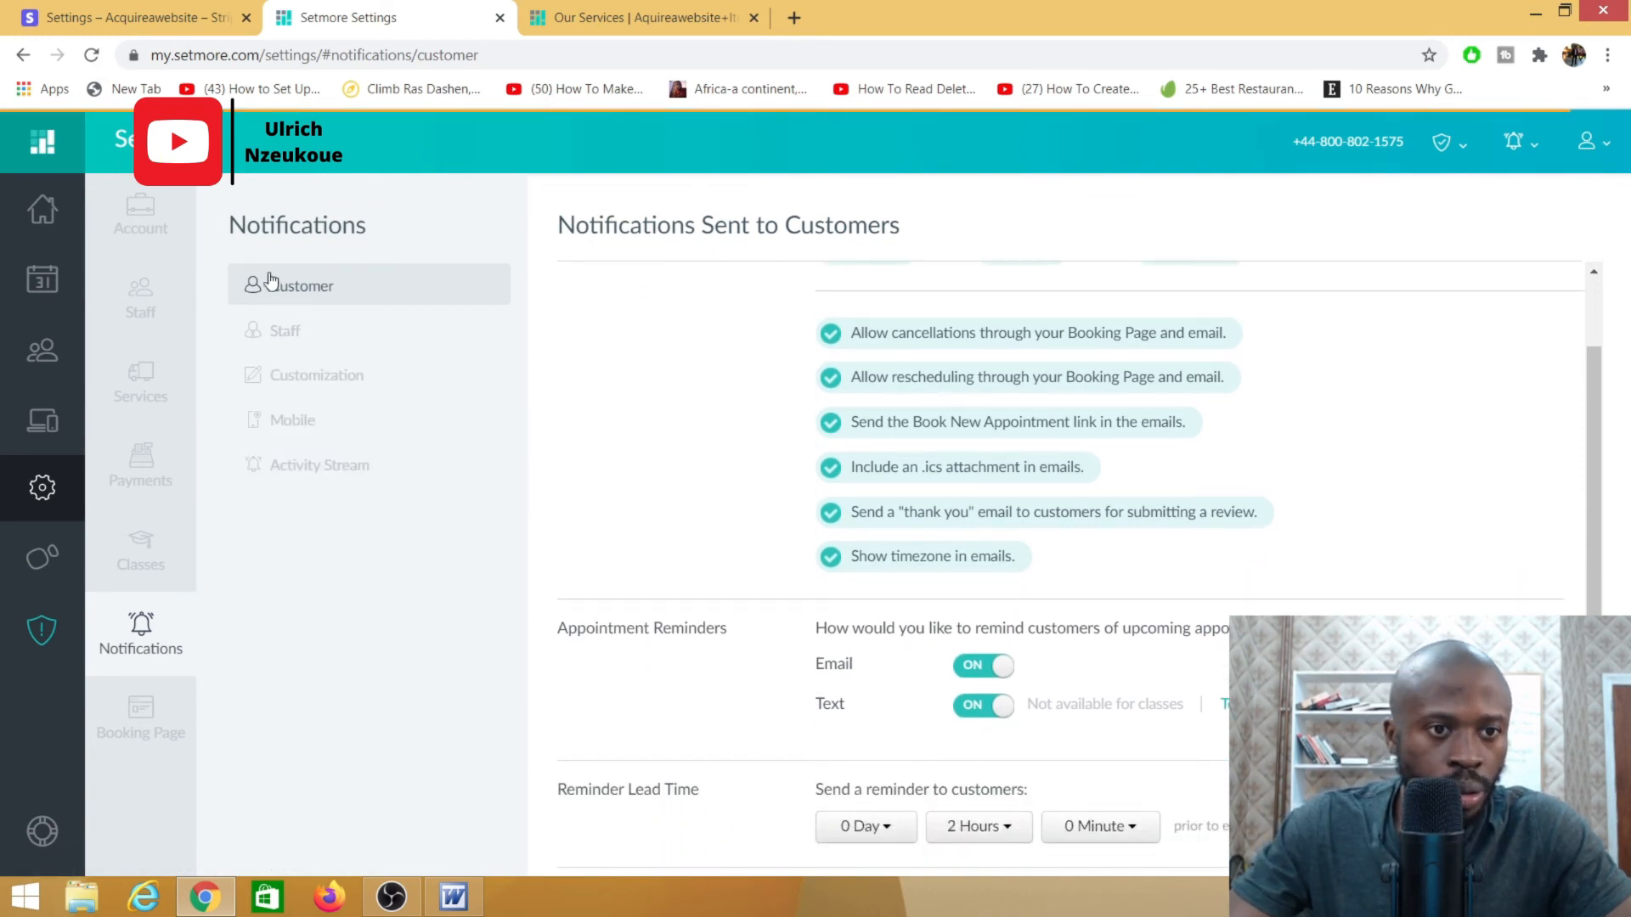
# Review the notifications sent to staff and open the notification customization settings.
pyautogui.click(297, 338)
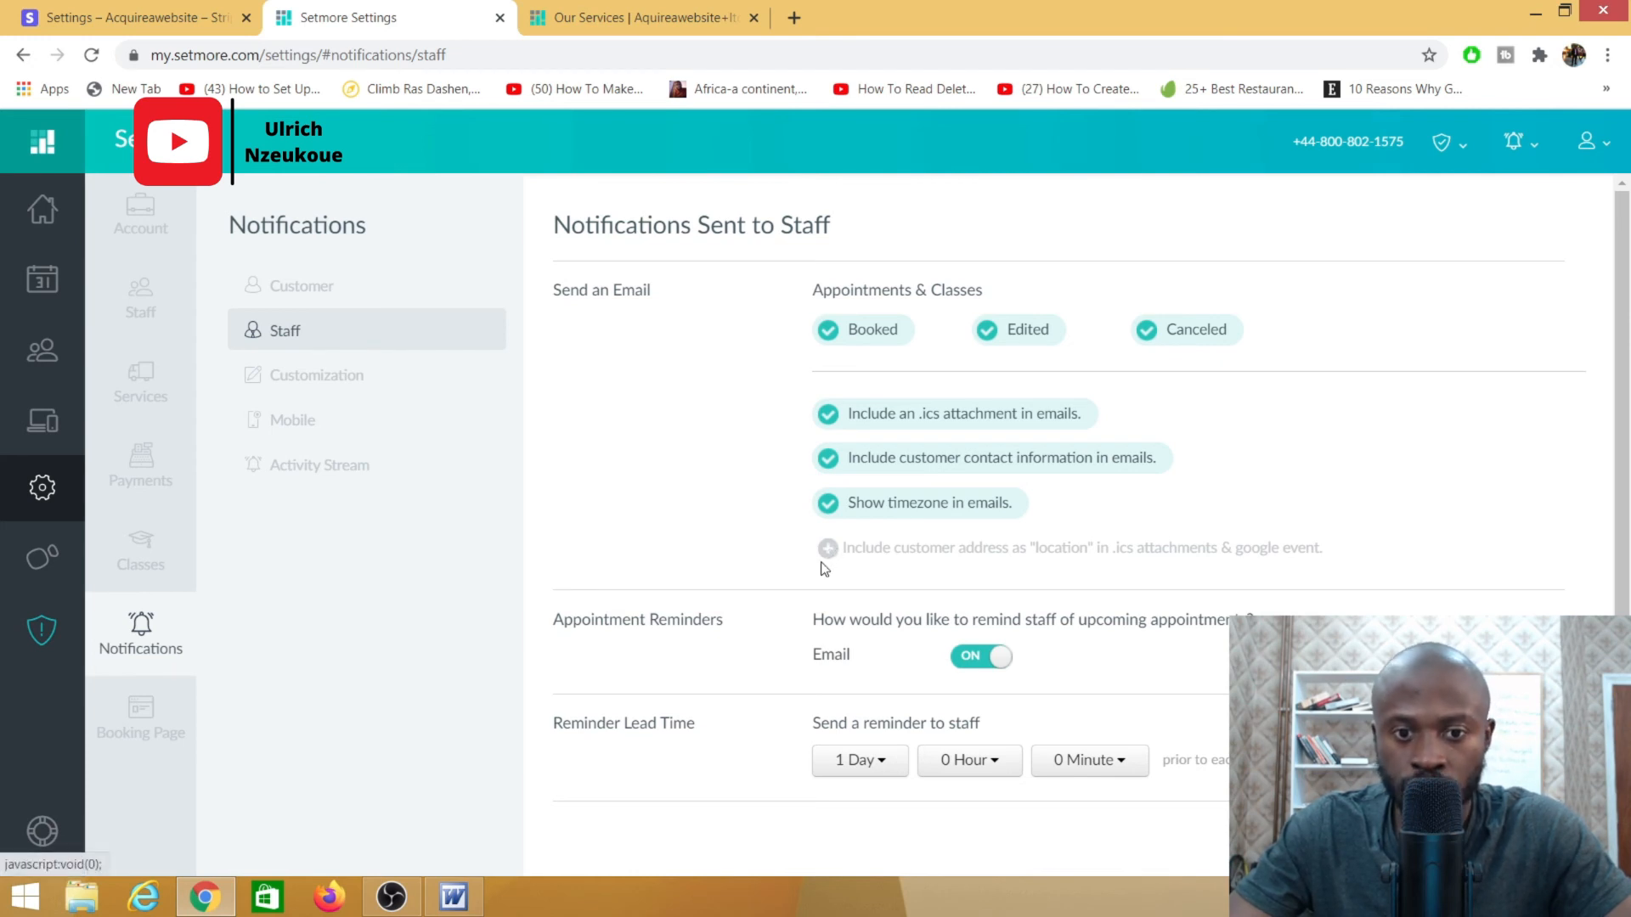
pyautogui.scroll(-1, 708, 662)
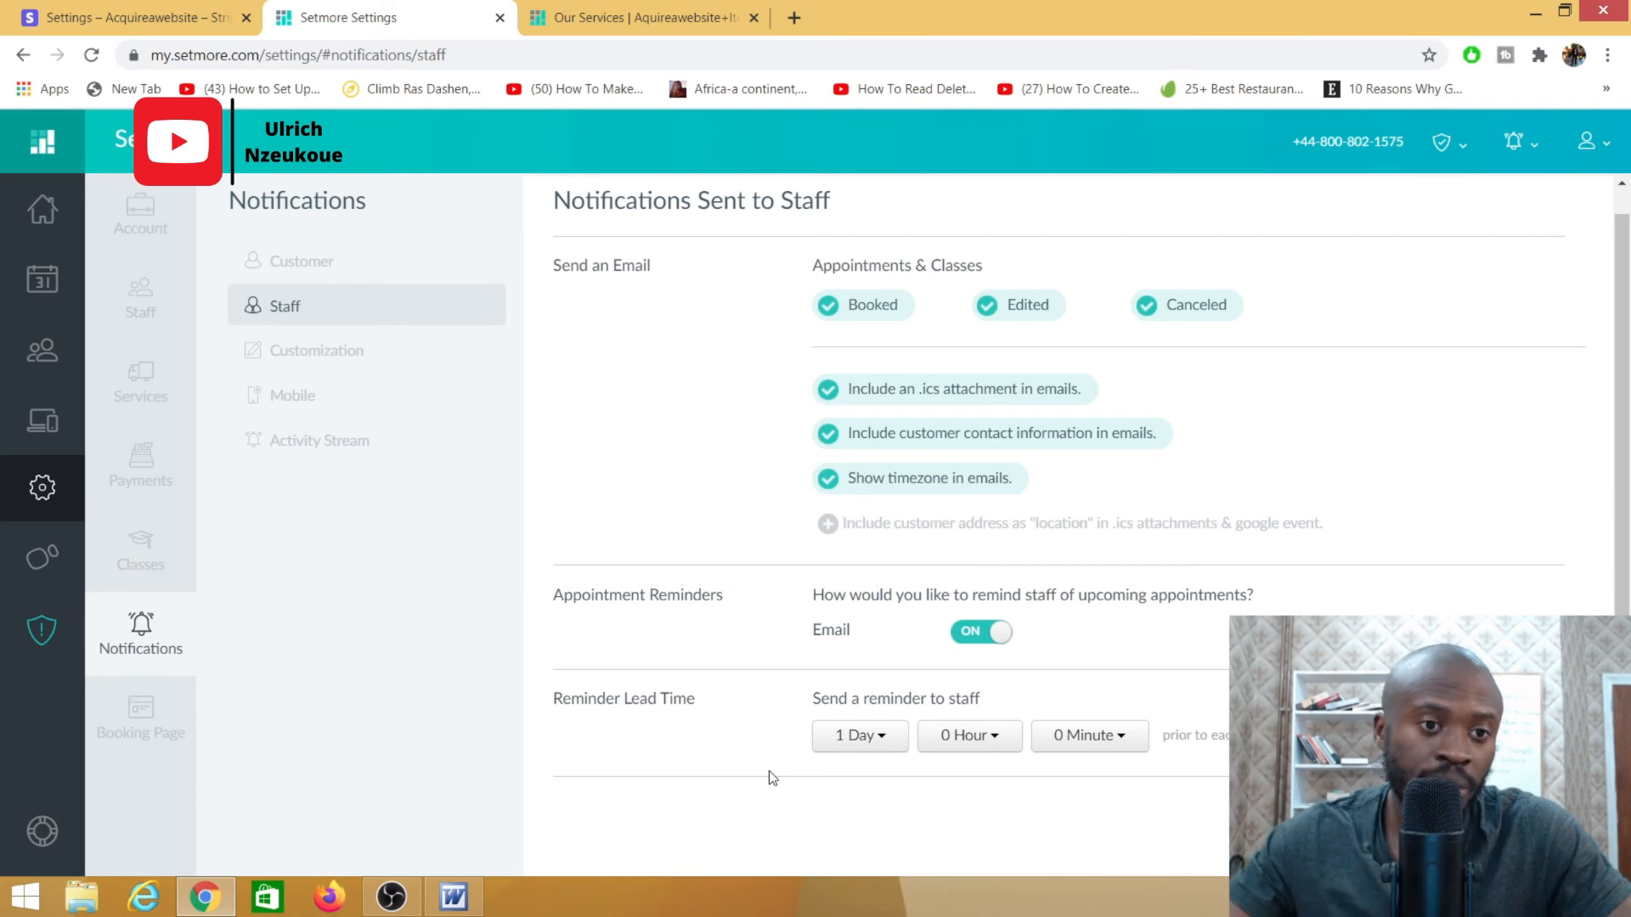
pyautogui.click(319, 353)
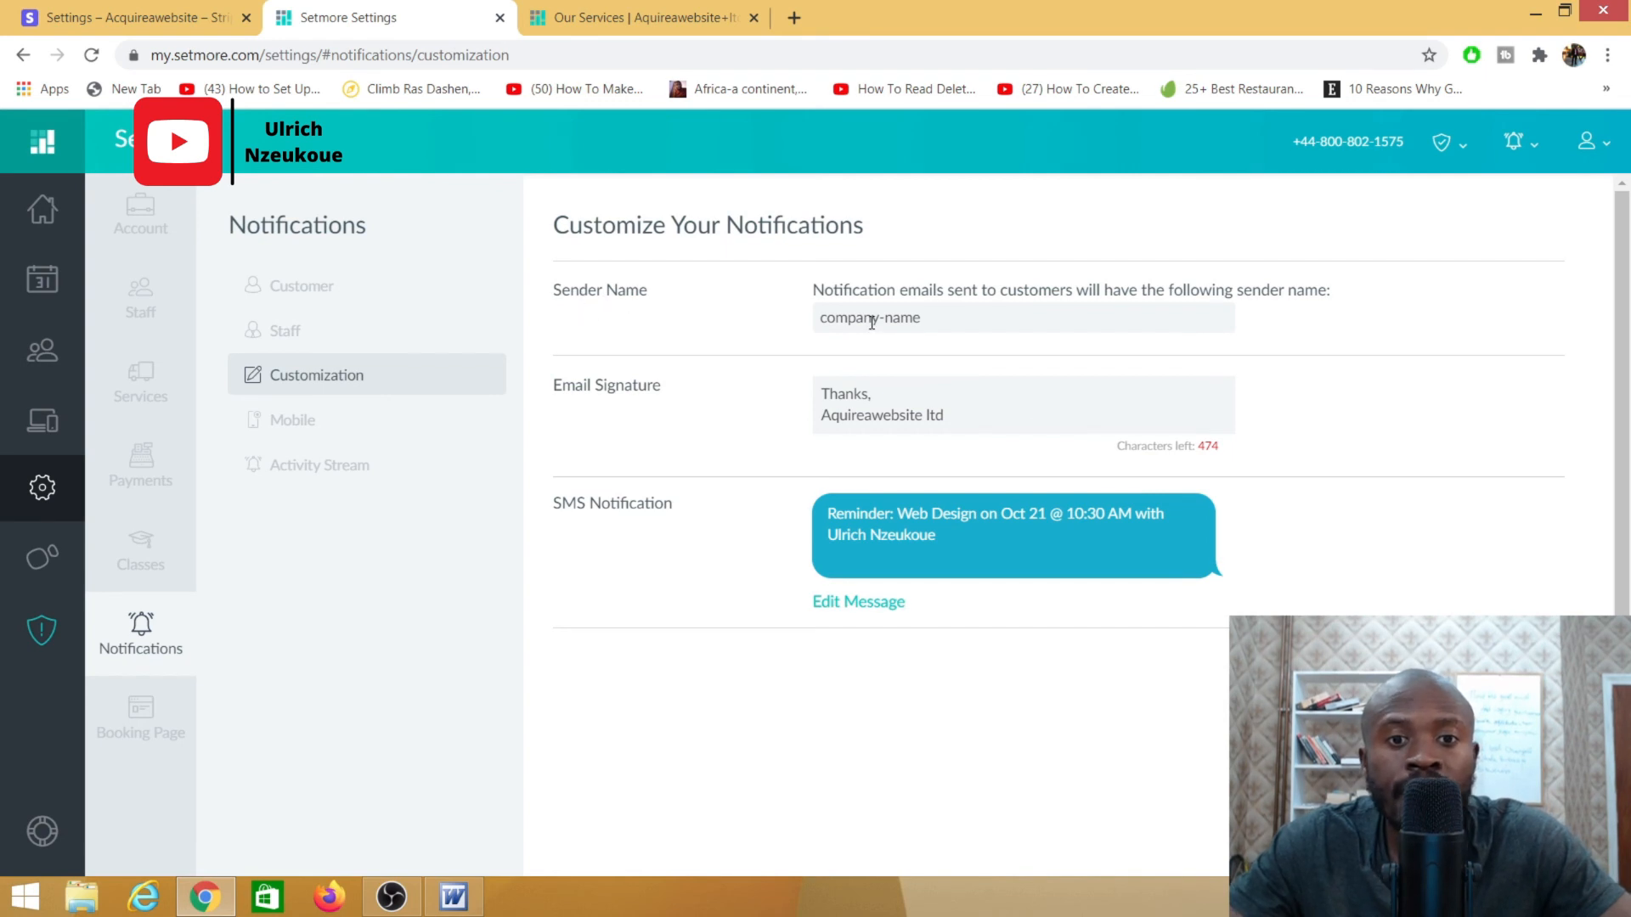
# Replace the sender name of the customer notification emails with "Aquireawebsite Ltd".
pyautogui.click(939, 326)
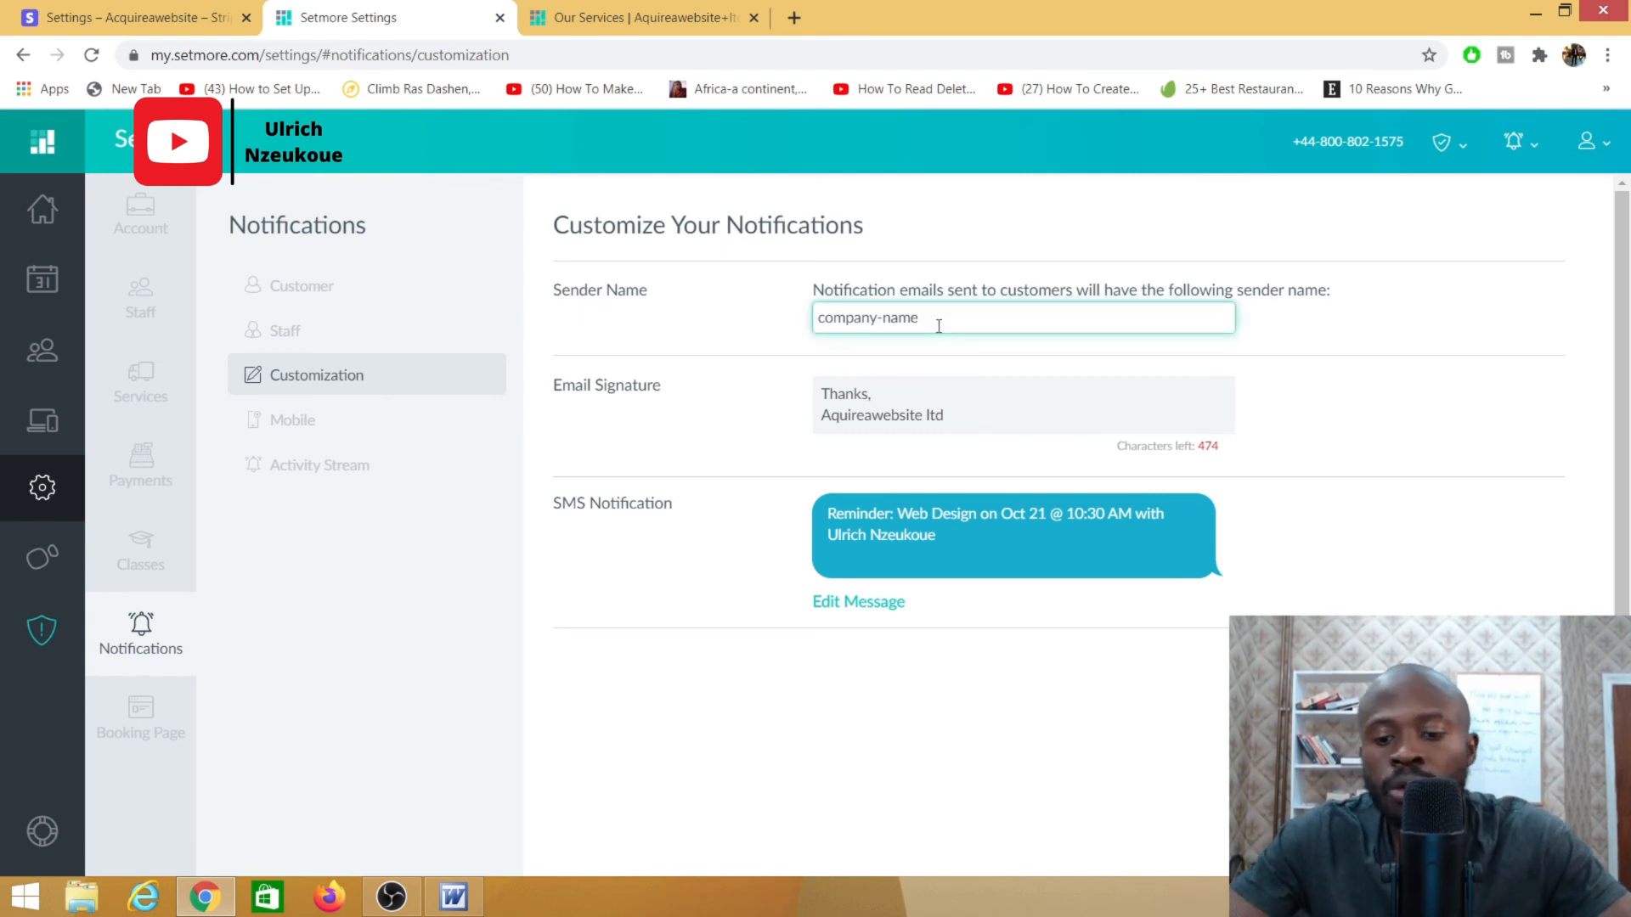
pyautogui.press('BackSpace')
pyautogui.press('BackSpace')
pyautogui.press('BackSpace')
pyautogui.press('BackSpace')
pyautogui.press('BackSpace')
pyautogui.press('BackSpace')
pyautogui.press('BackSpace')
pyautogui.press('BackSpace')
pyautogui.press('BackSpace')
pyautogui.press('BackSpace')
pyautogui.press('BackSpace')
pyautogui.press('BackSpace')
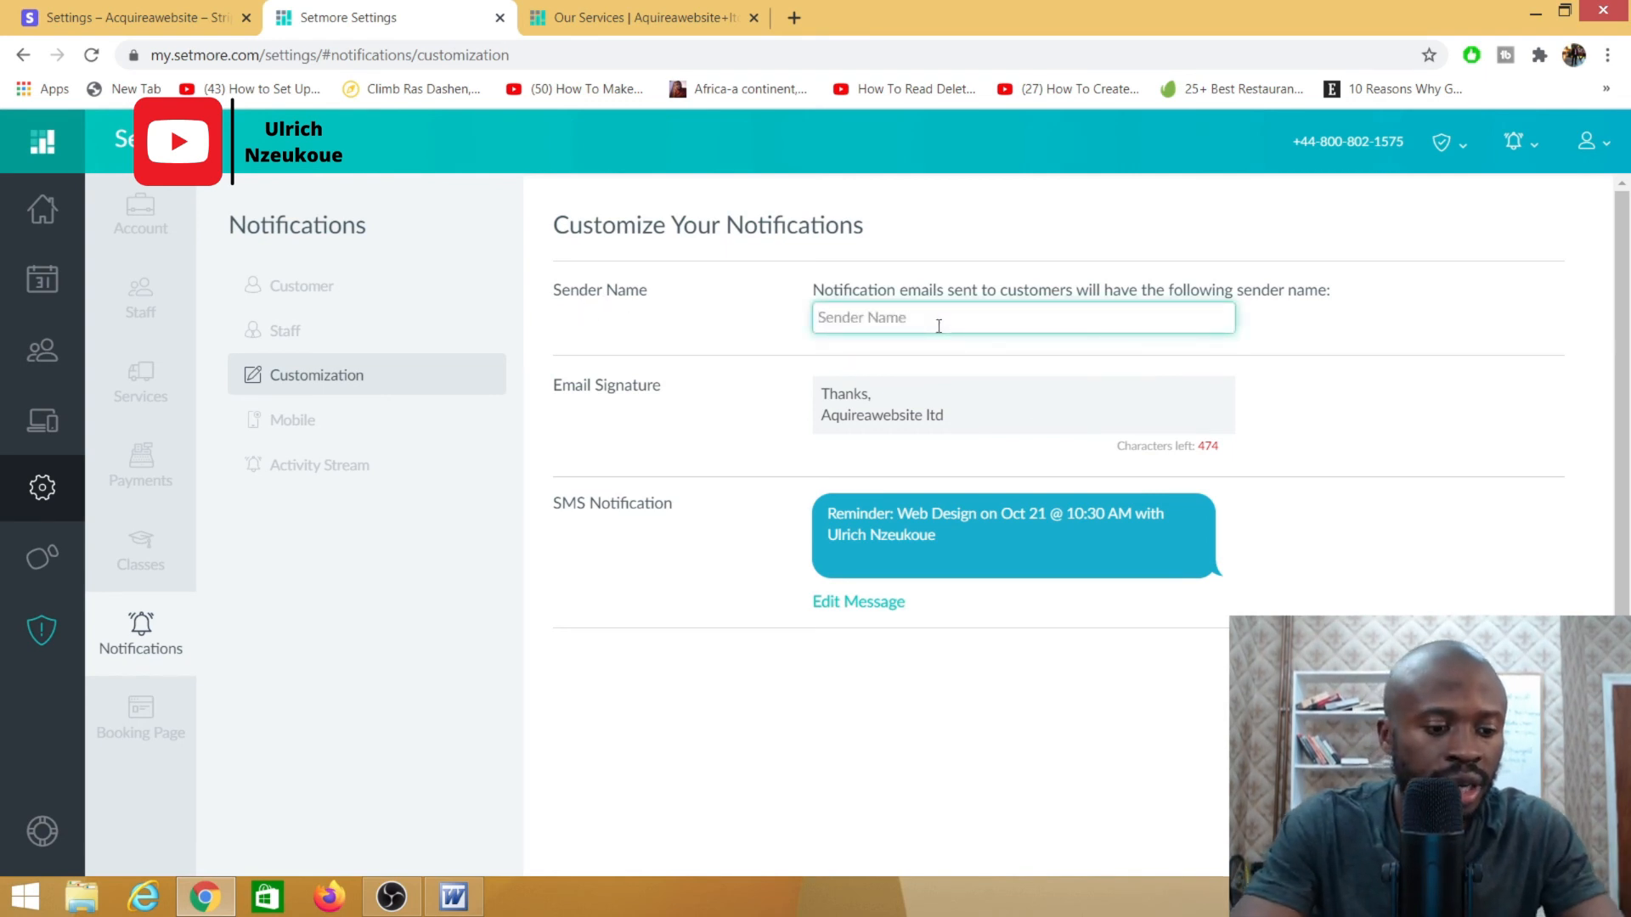
pyautogui.write('Aquireawe')
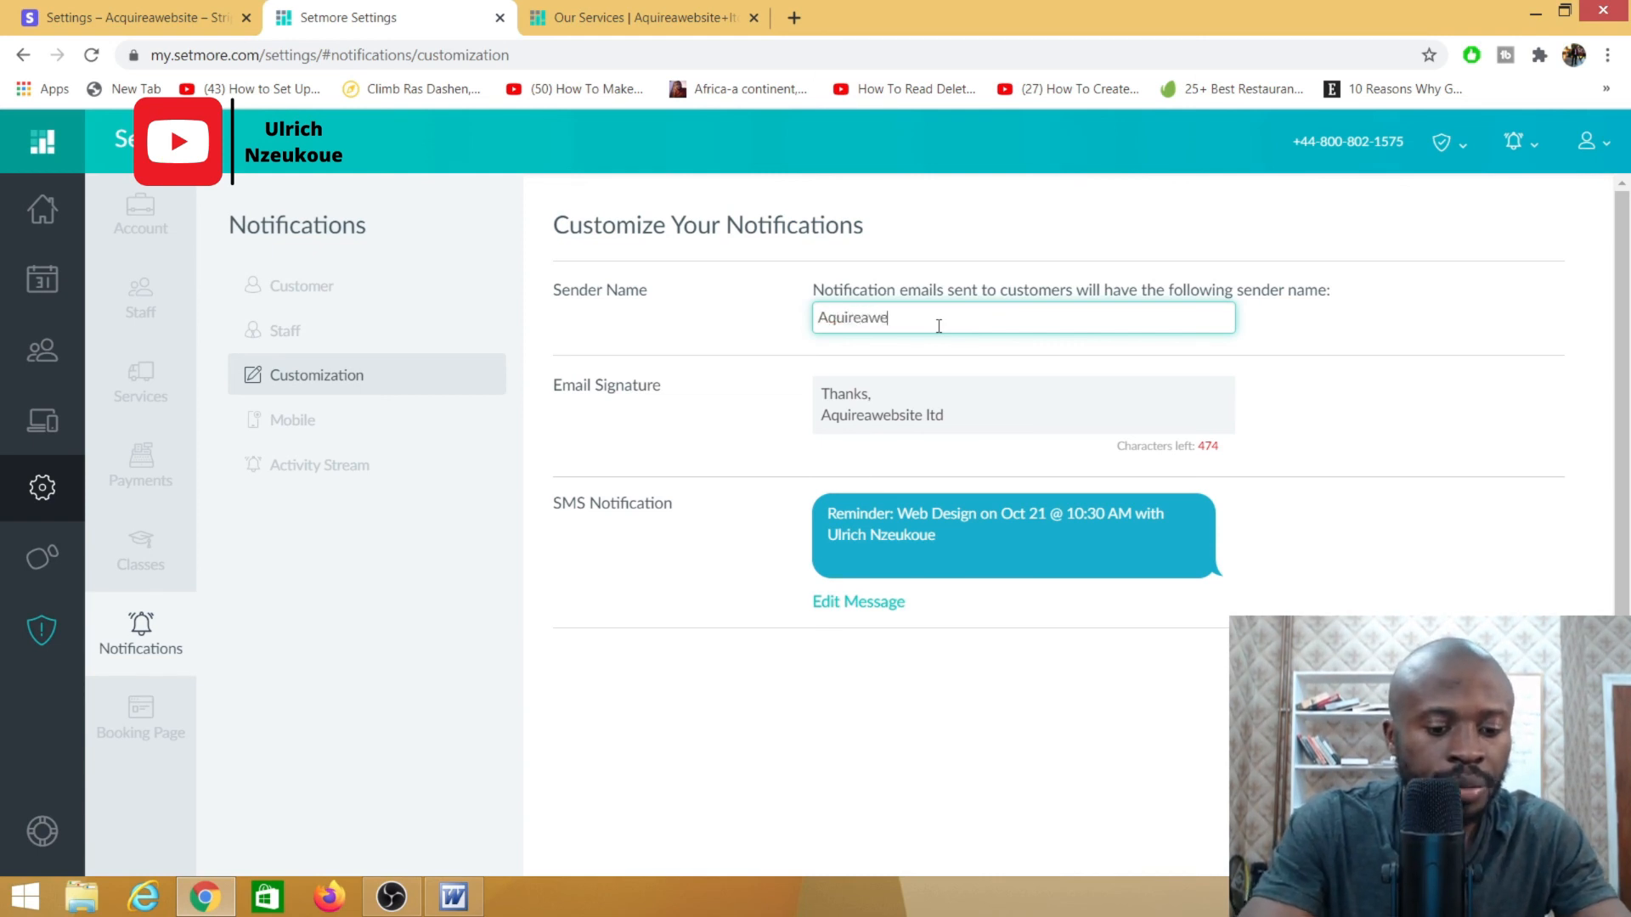
pyautogui.write('bsite Ltd')
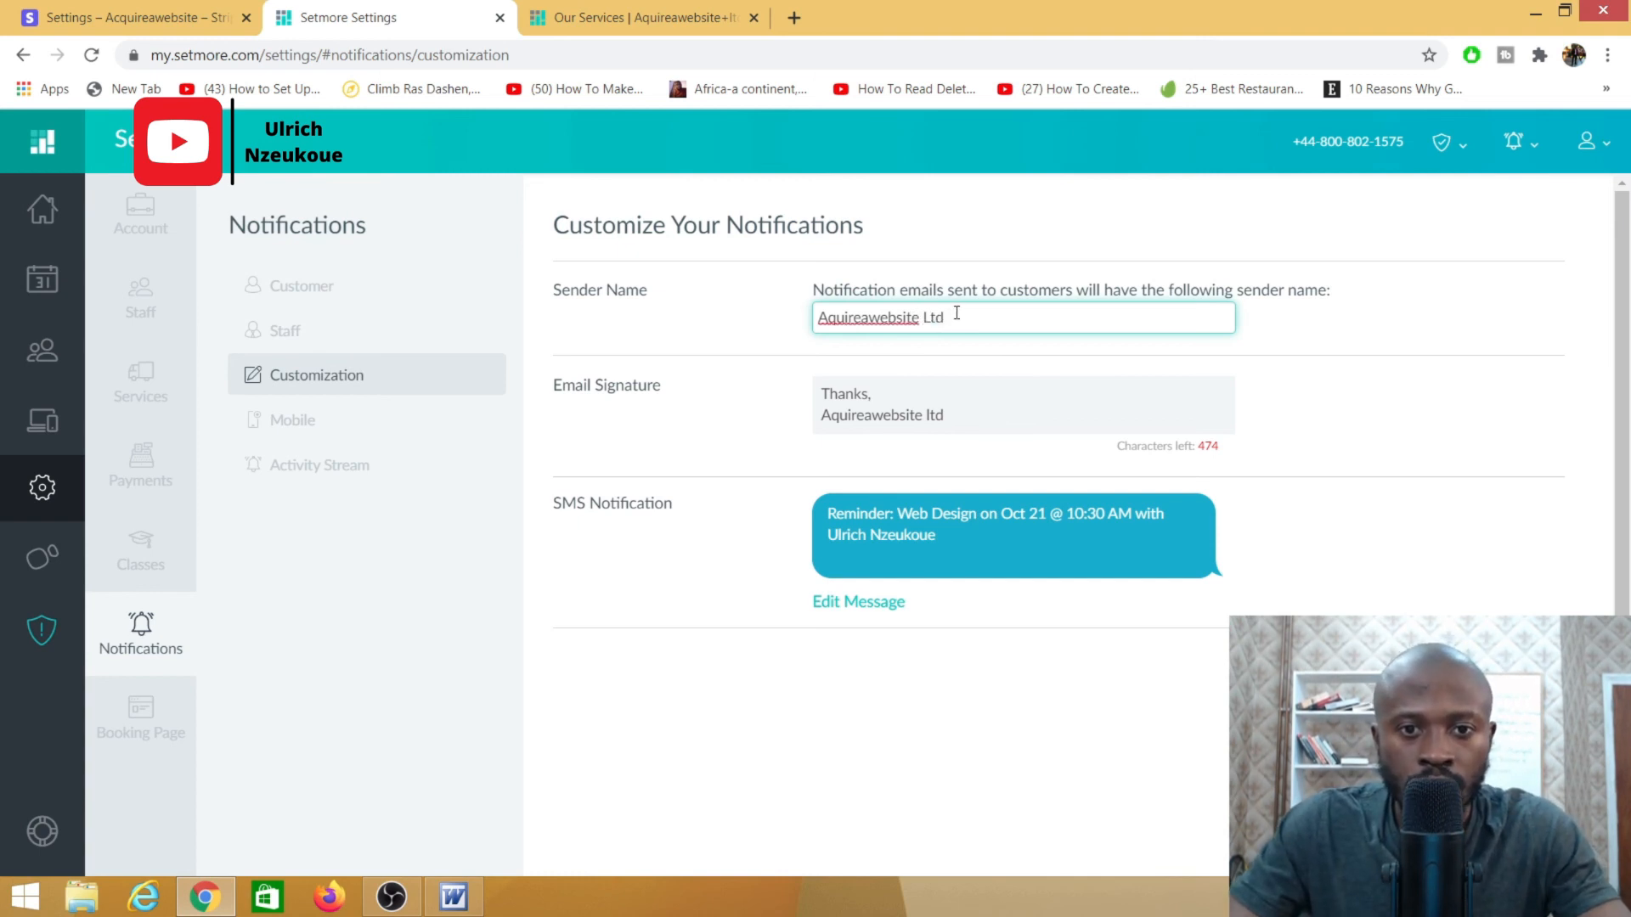
# Change the notification sender name to "UlrichMedia1" and save it.
pyautogui.moveTo(956, 312); pyautogui.dragTo(767, 308)
pyautogui.press('BackSpace')
pyautogui.write('U')
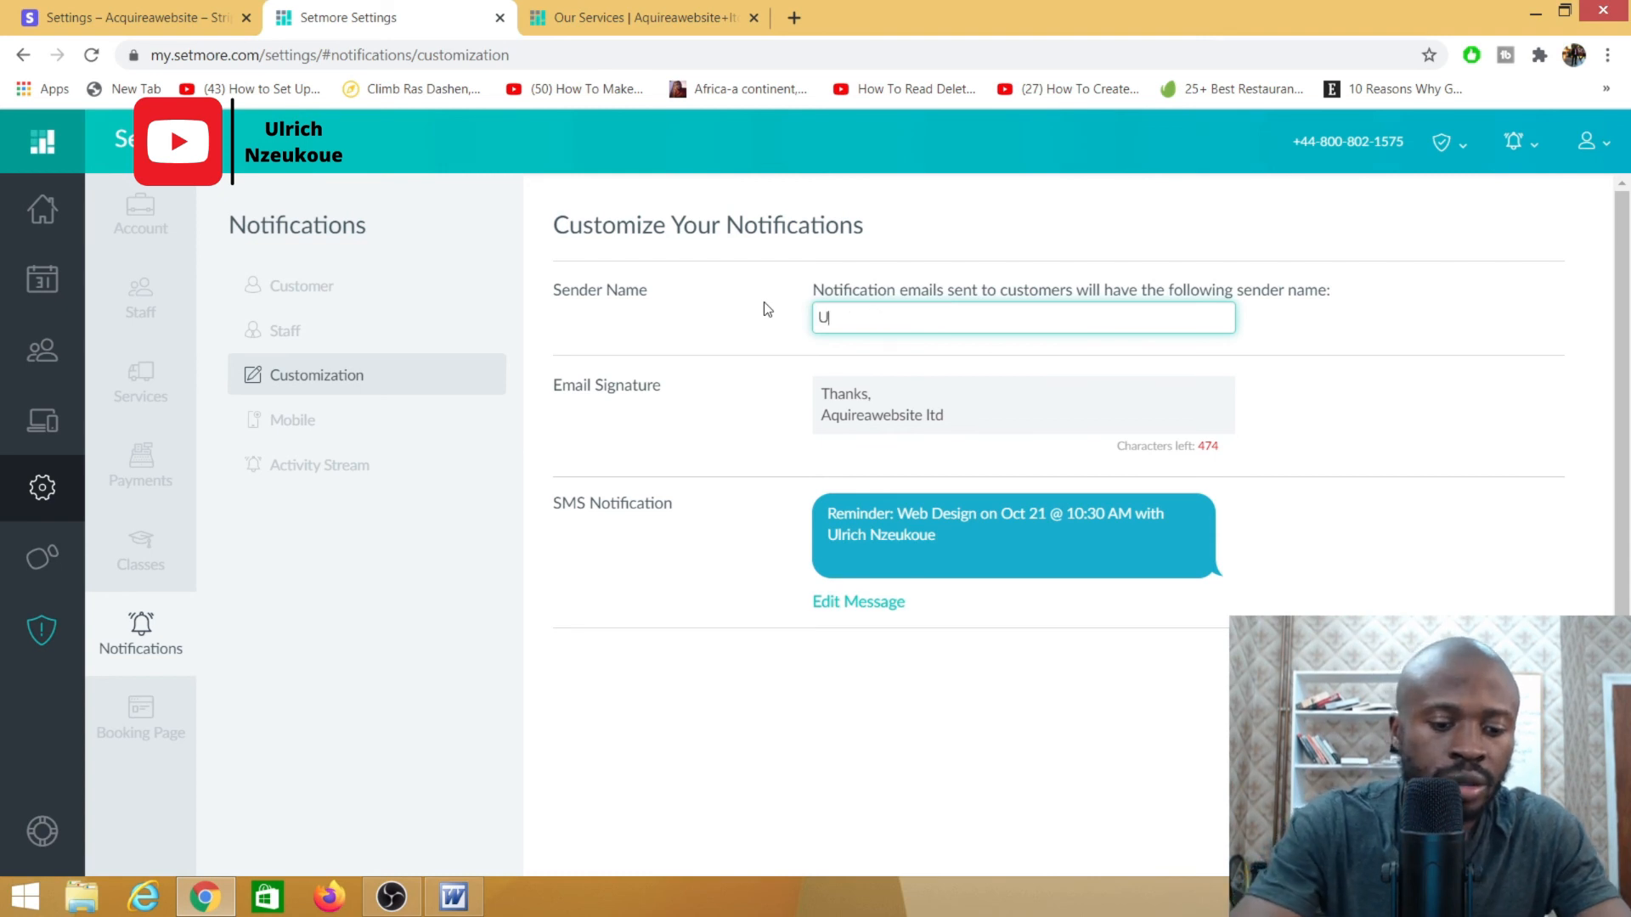
pyautogui.write('lrichMedia1')
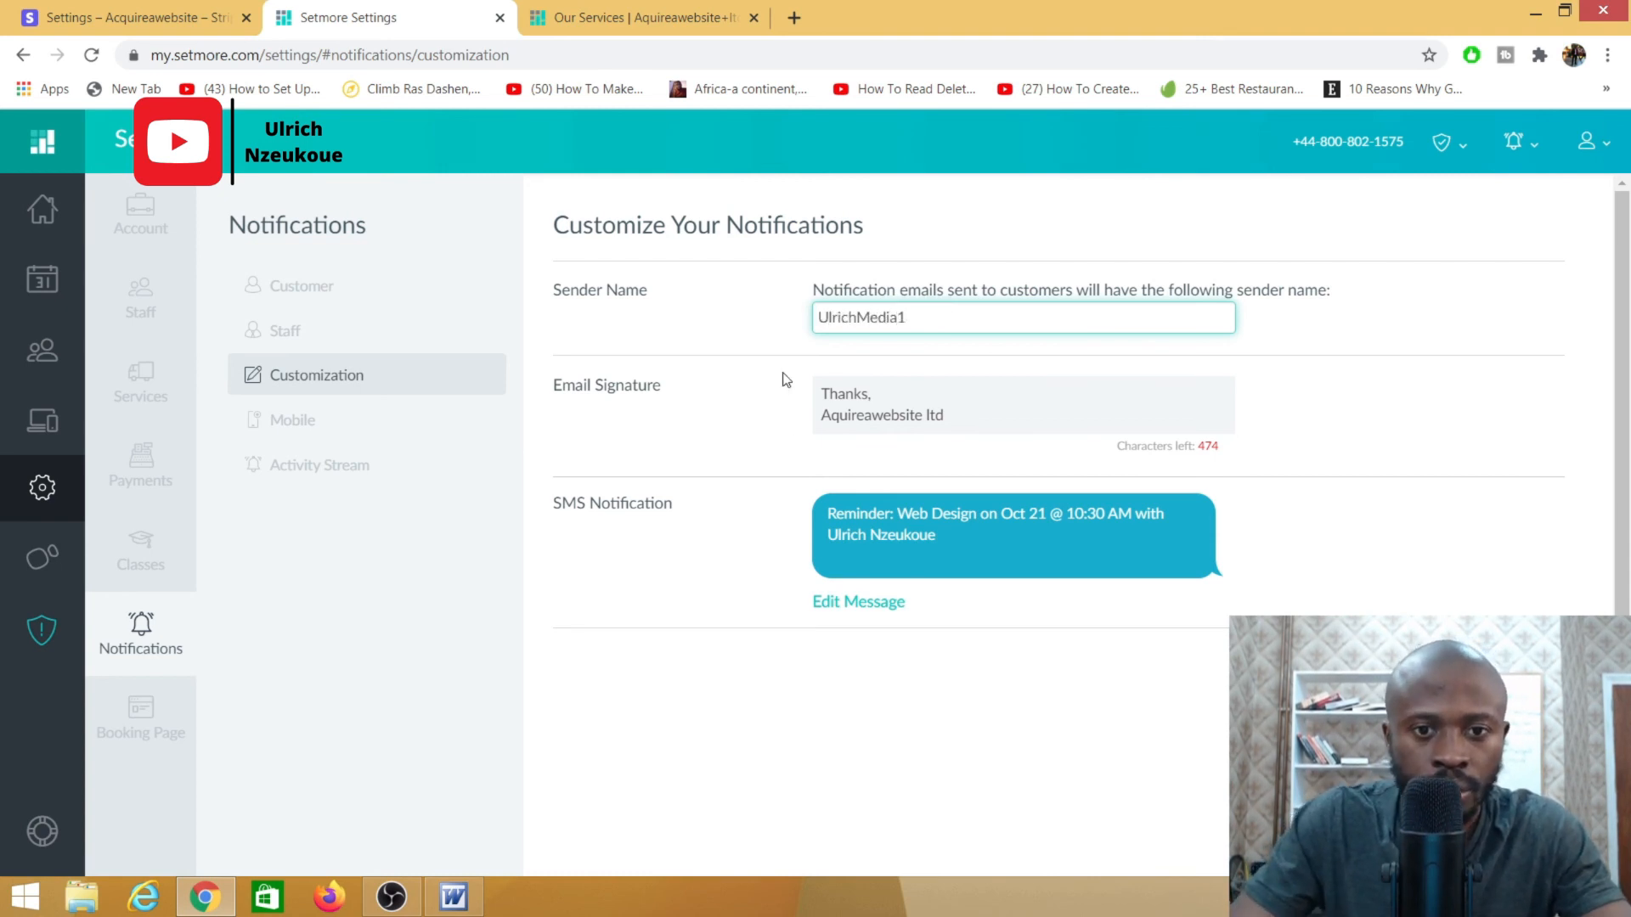
pyautogui.click(929, 420)
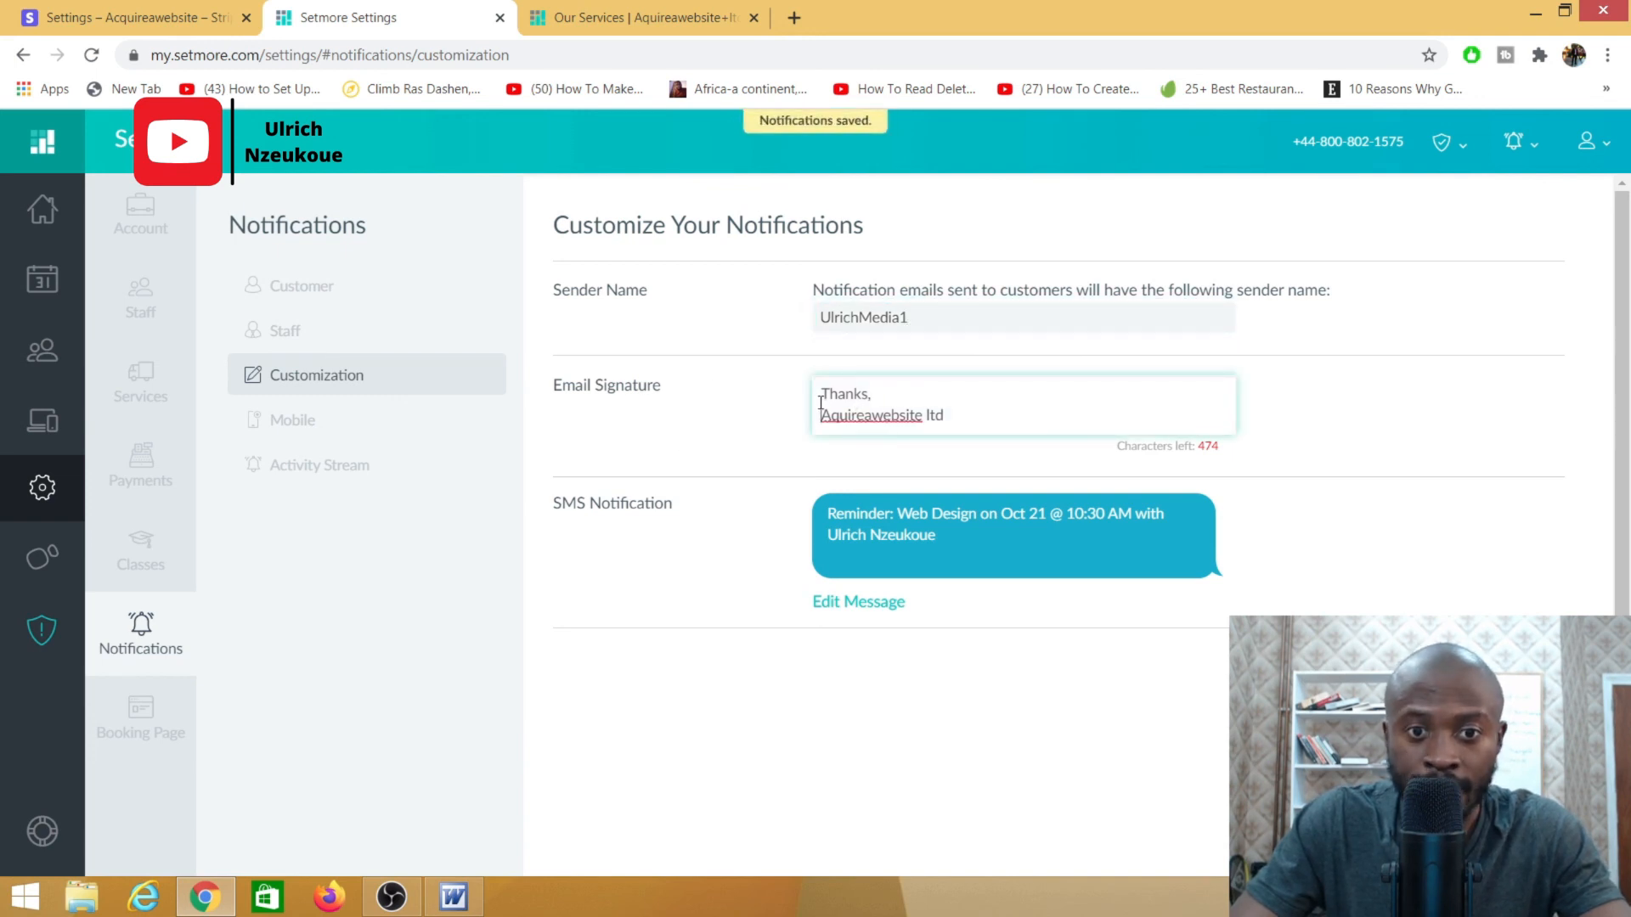
# Look through the email signature, the mobile notification information and the activity stream settings.
pyautogui.moveTo(873, 394); pyautogui.dragTo(932, 405)
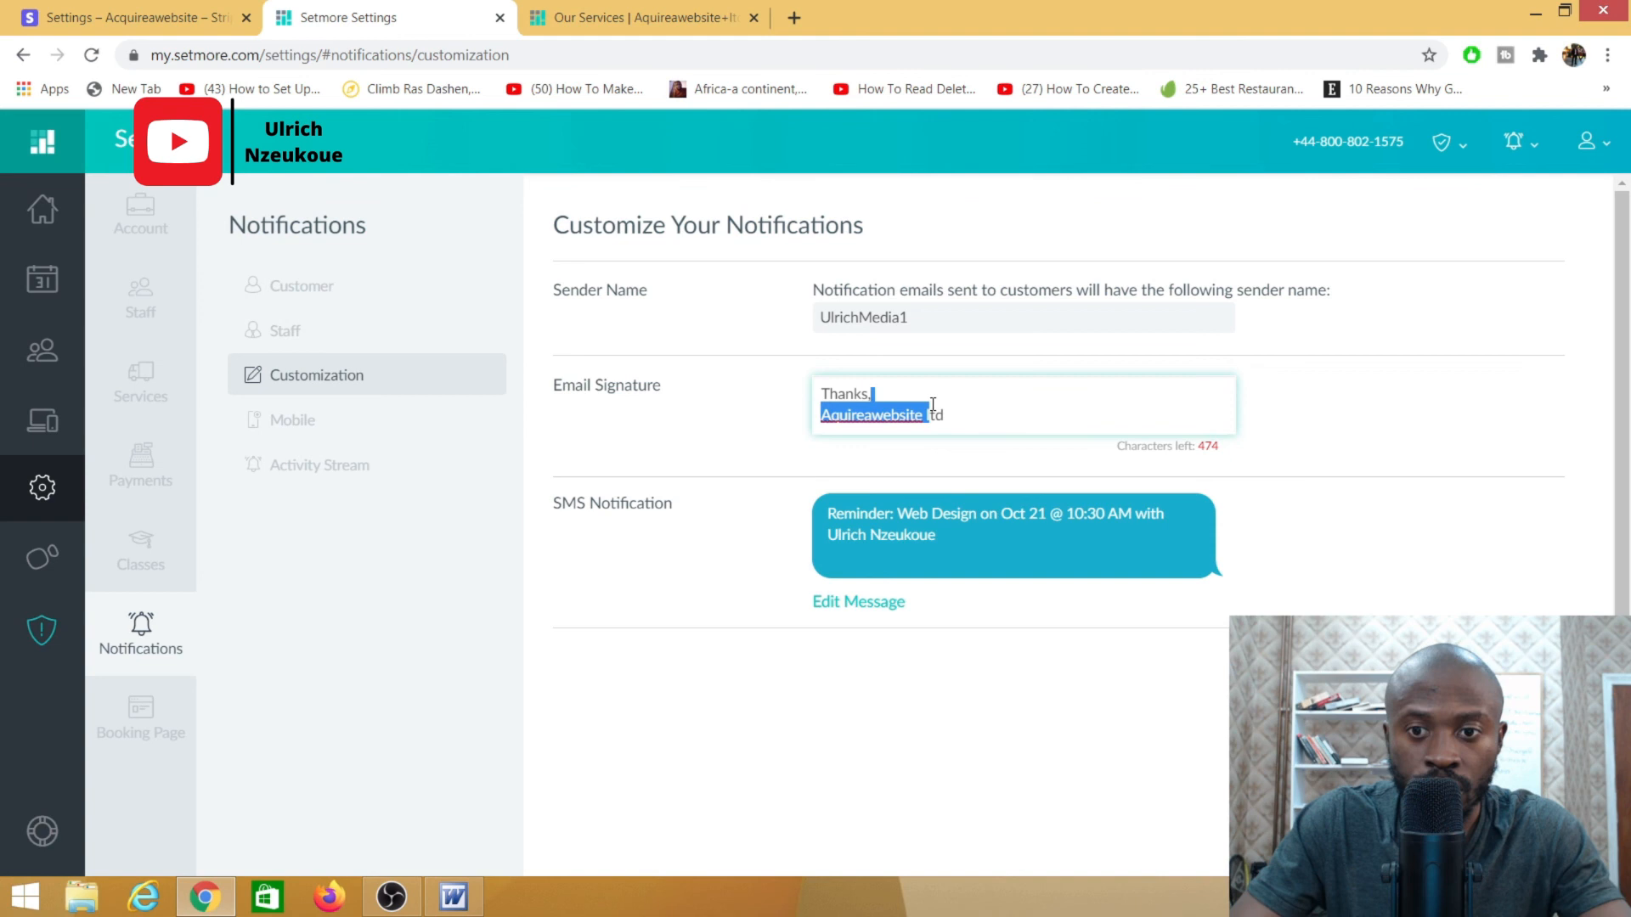
pyautogui.click(980, 412)
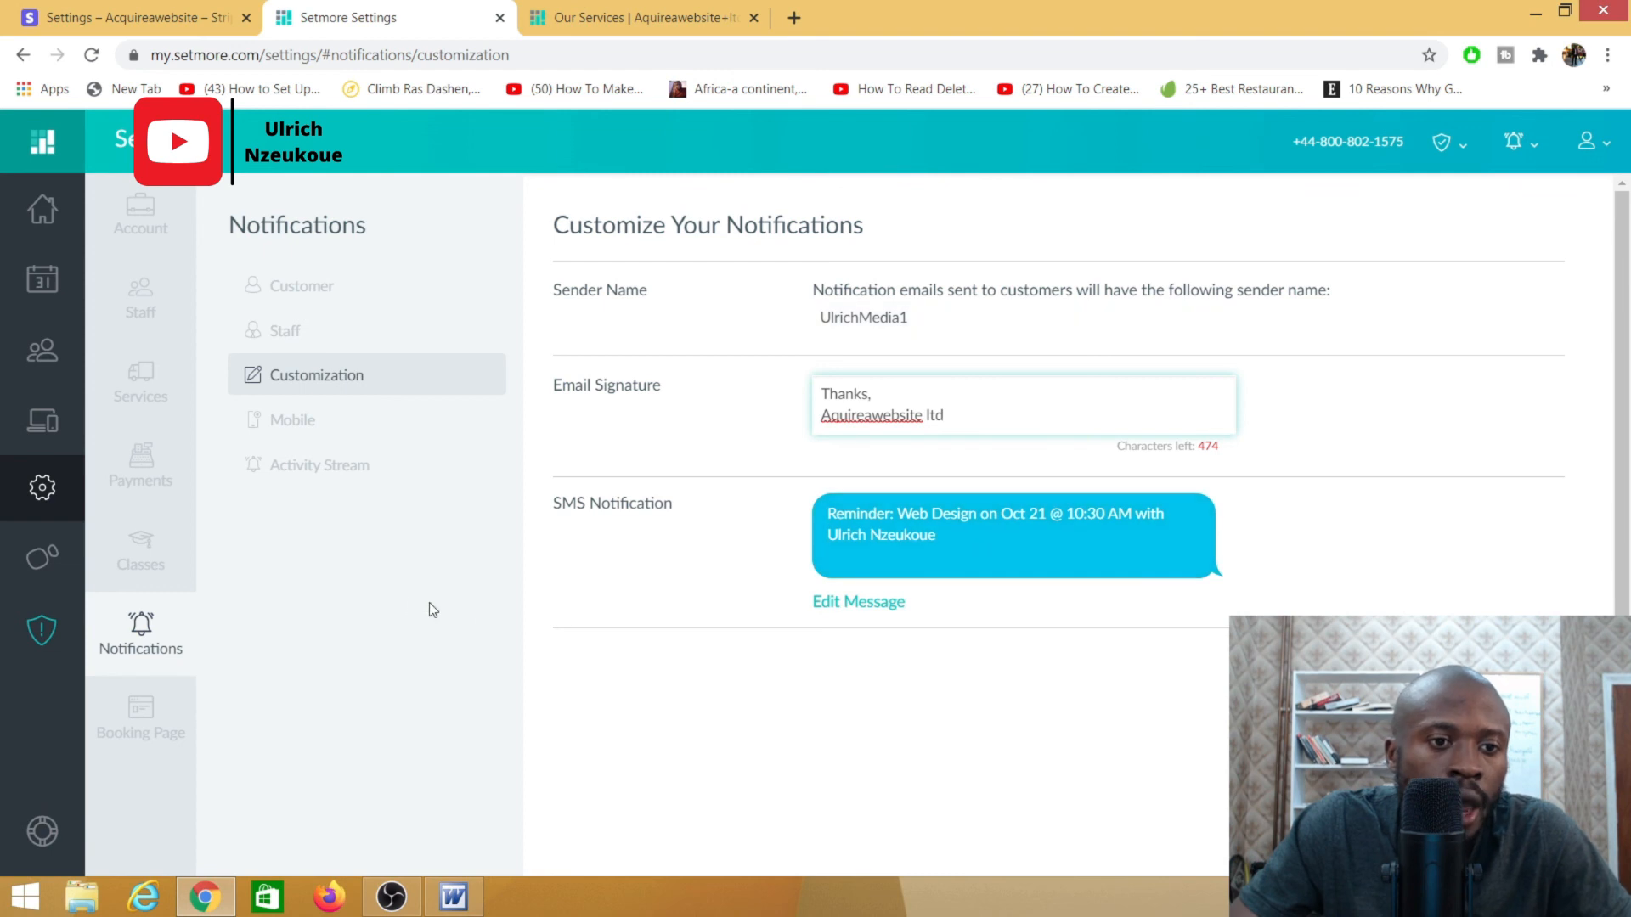
pyautogui.click(279, 422)
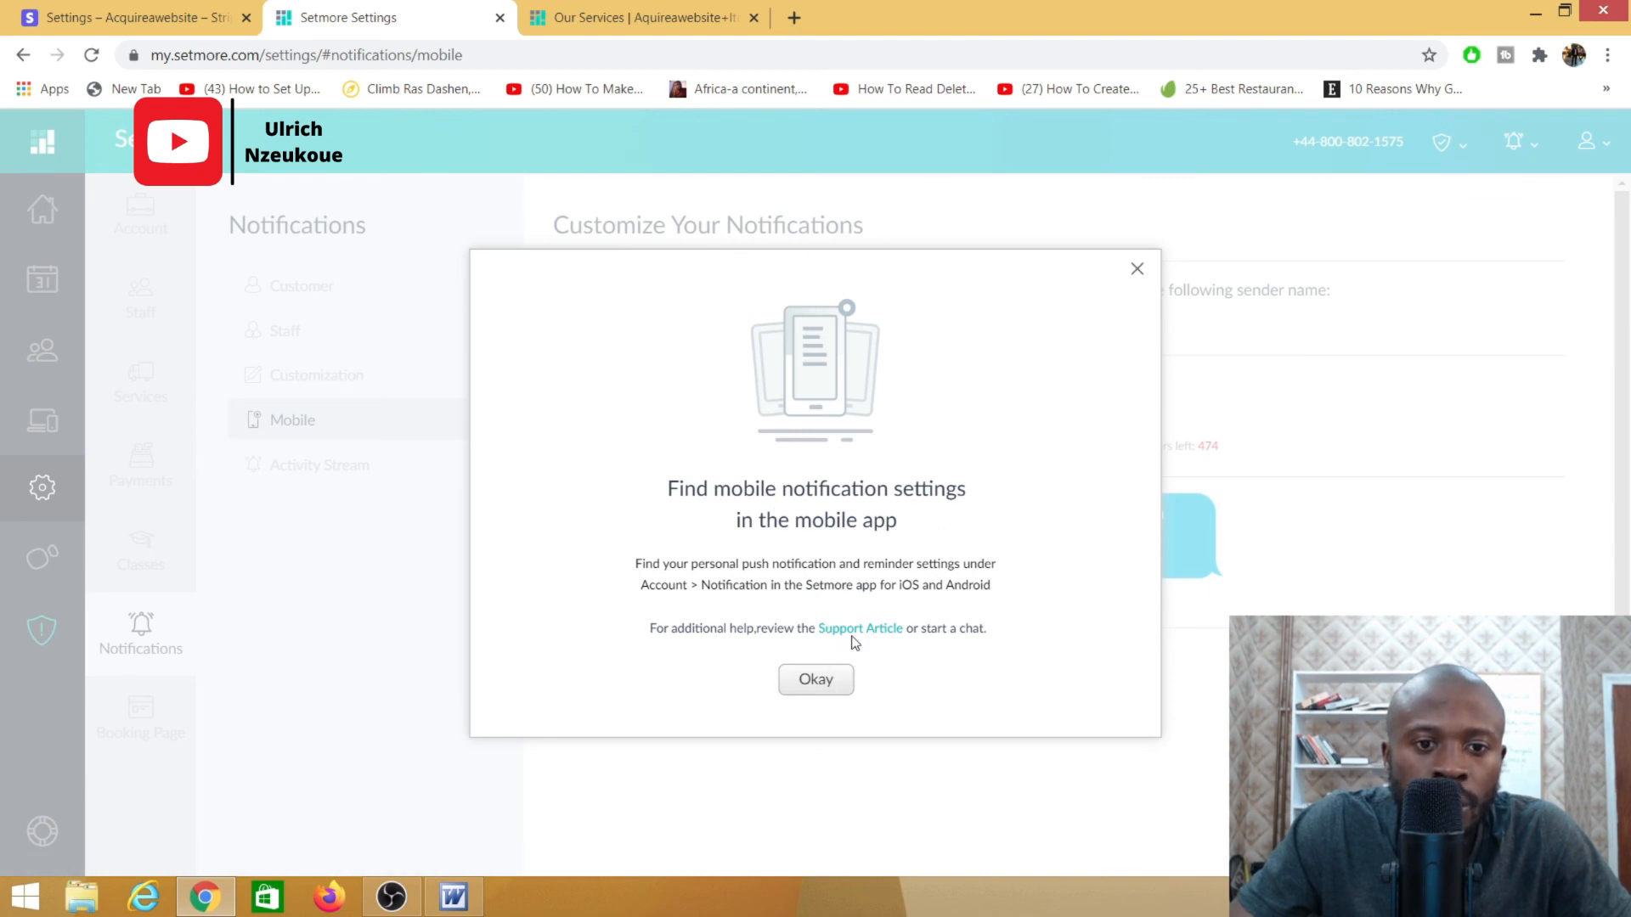
pyautogui.click(826, 682)
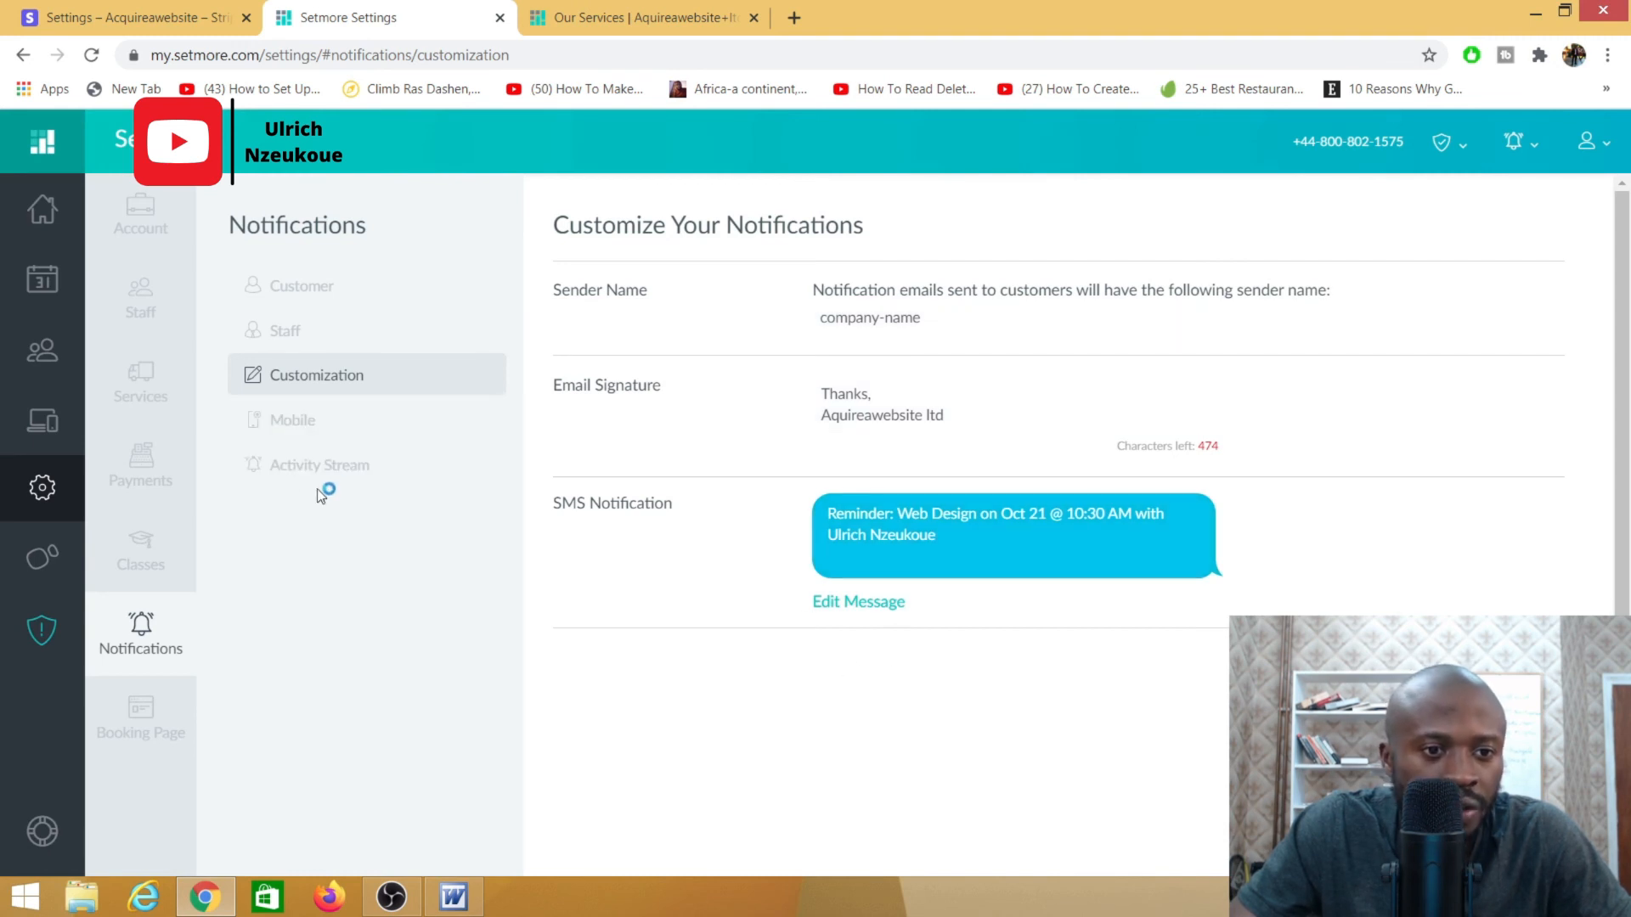
pyautogui.click(295, 481)
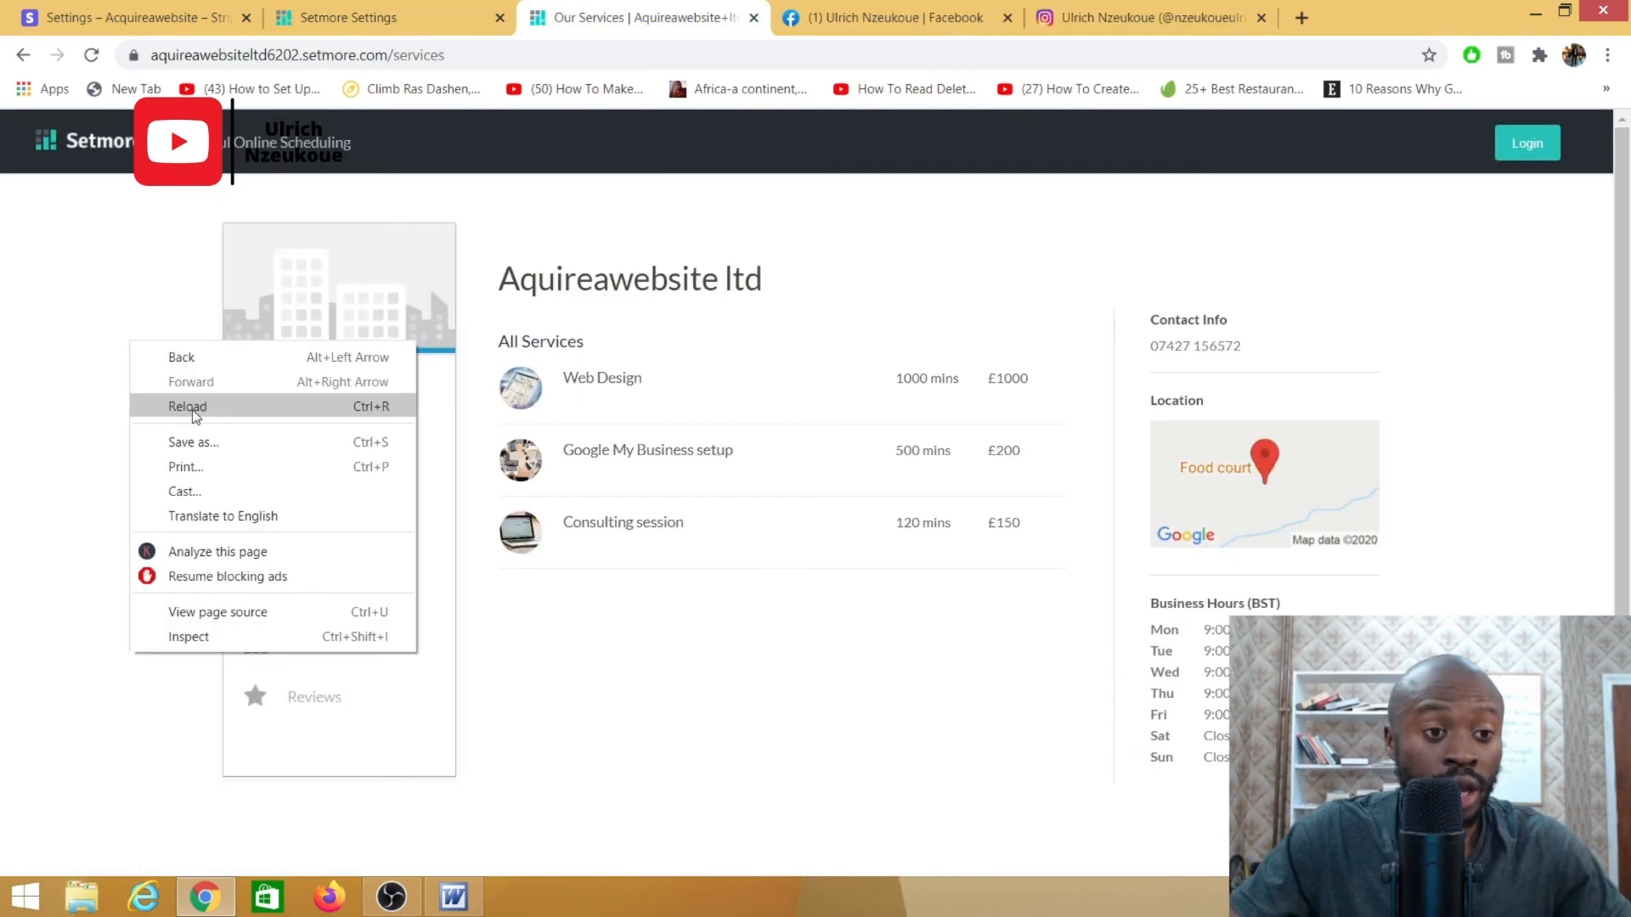
# Reload the public booking page and examine its services, contact information, location and business hours.
pyautogui.click(193, 414)
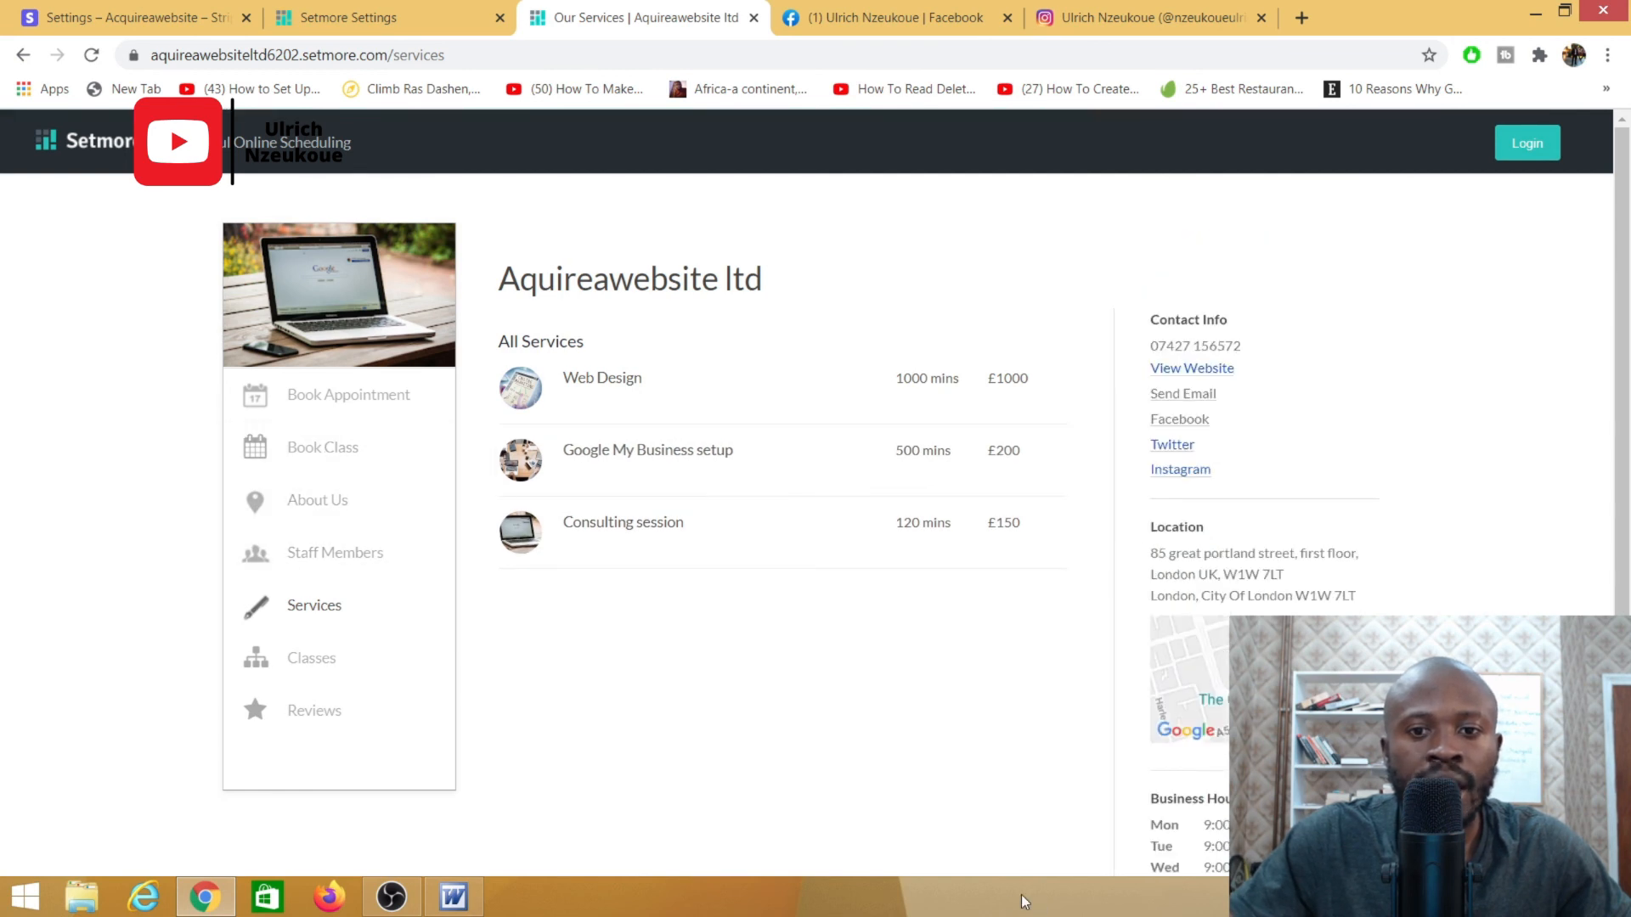
pyautogui.scroll(-2, 1475, 409)
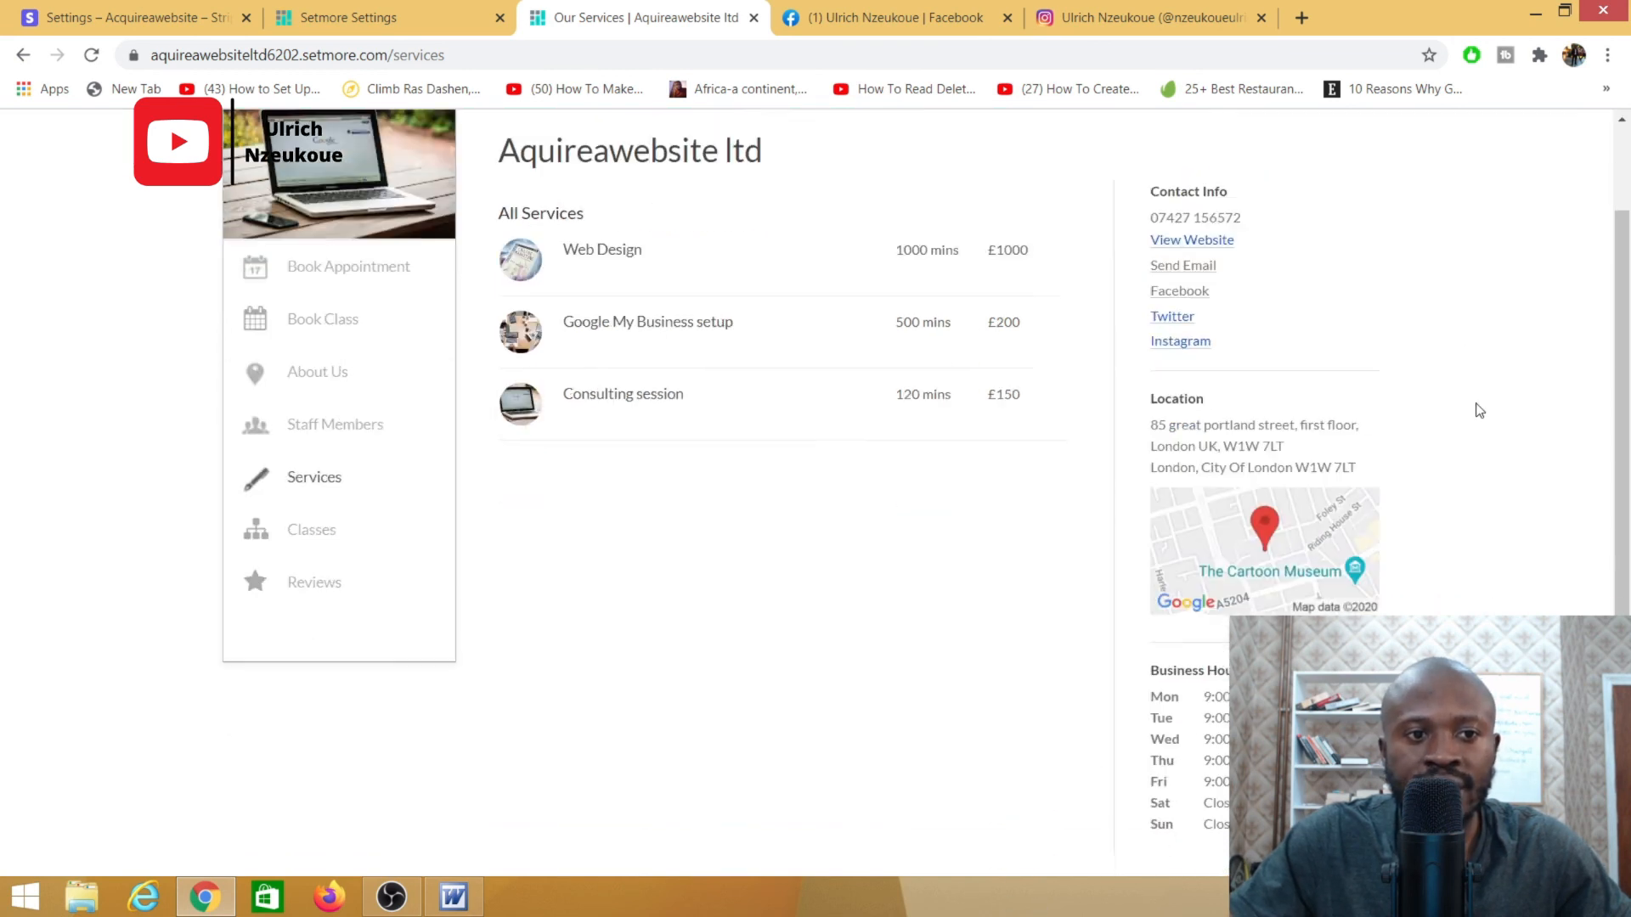
pyautogui.scroll(2, 320, 307)
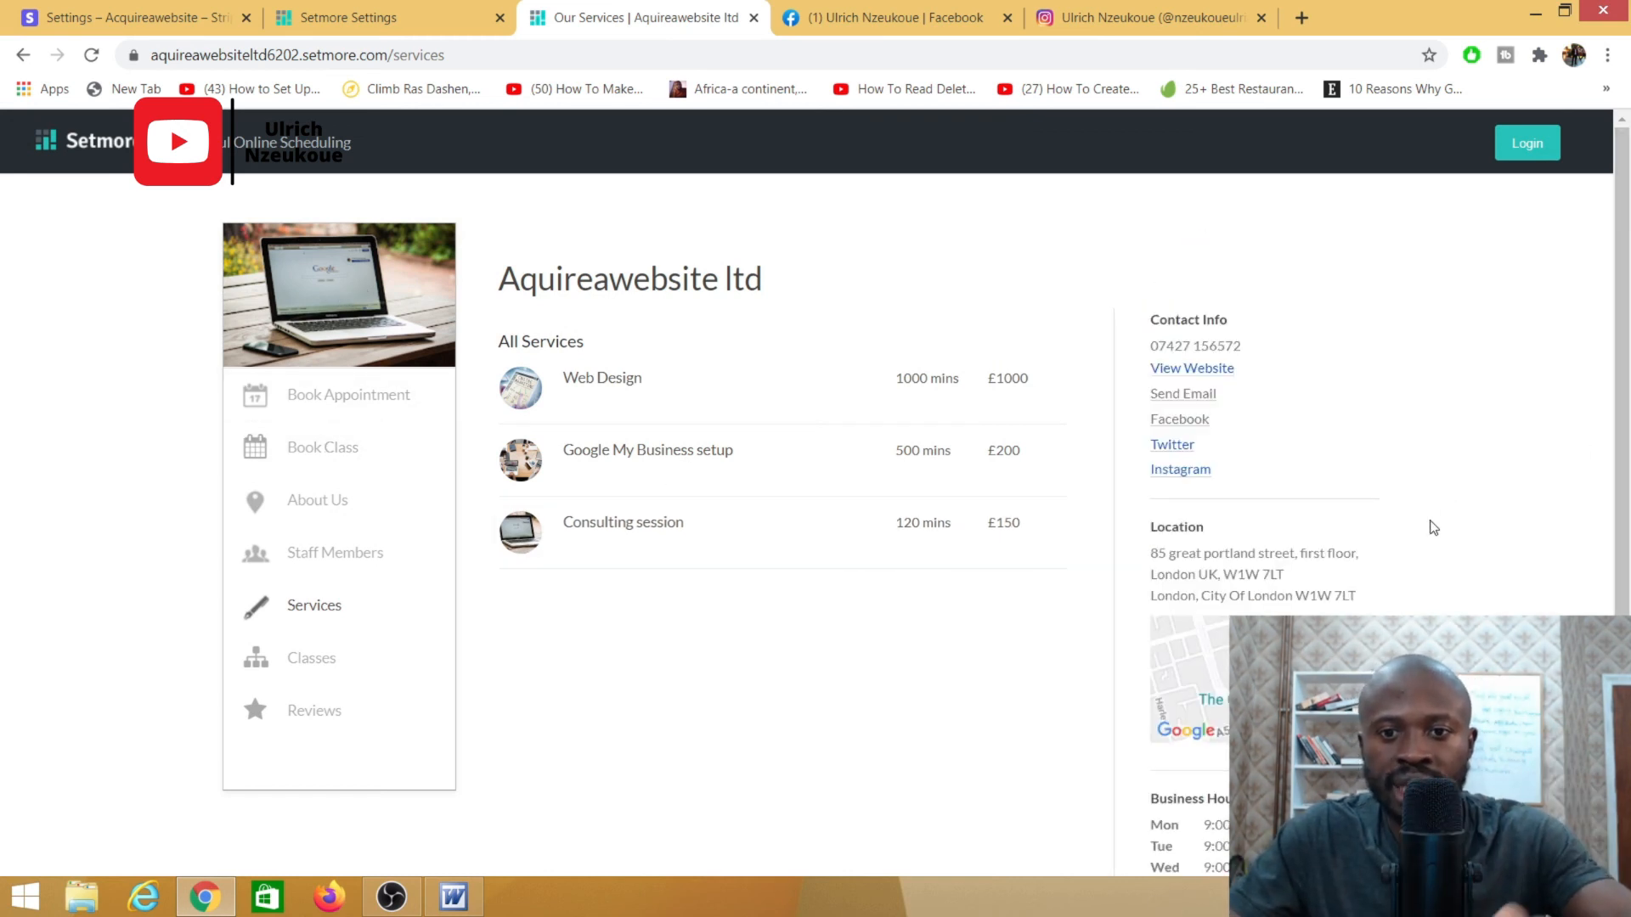
pyautogui.scroll(-4, 1452, 508)
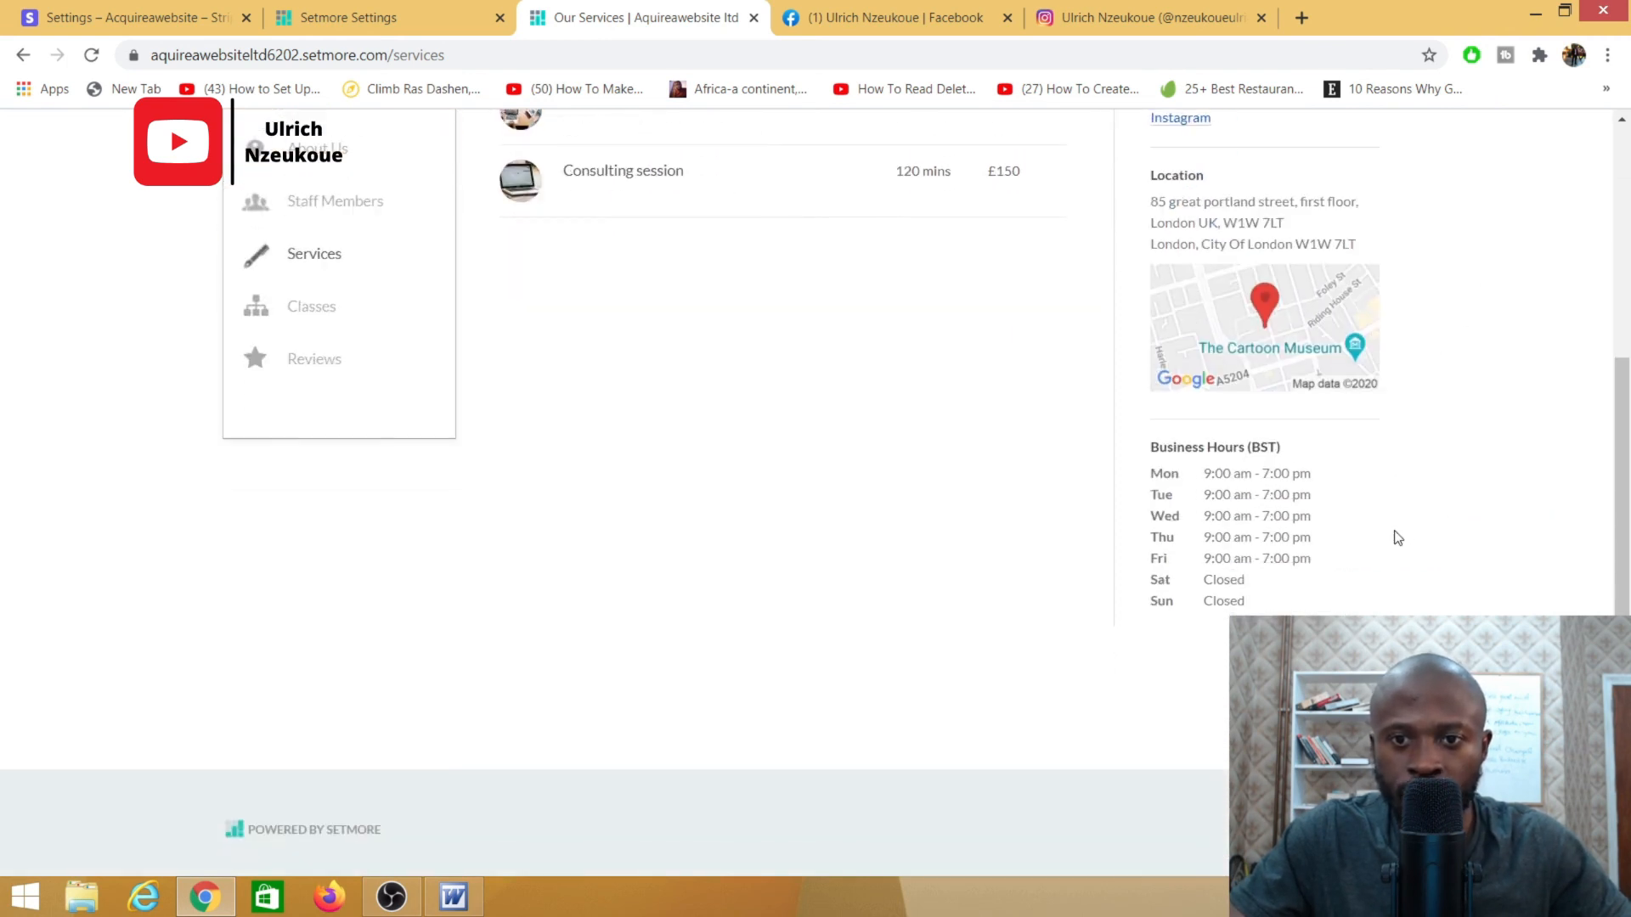
pyautogui.scroll(5, 1352, 607)
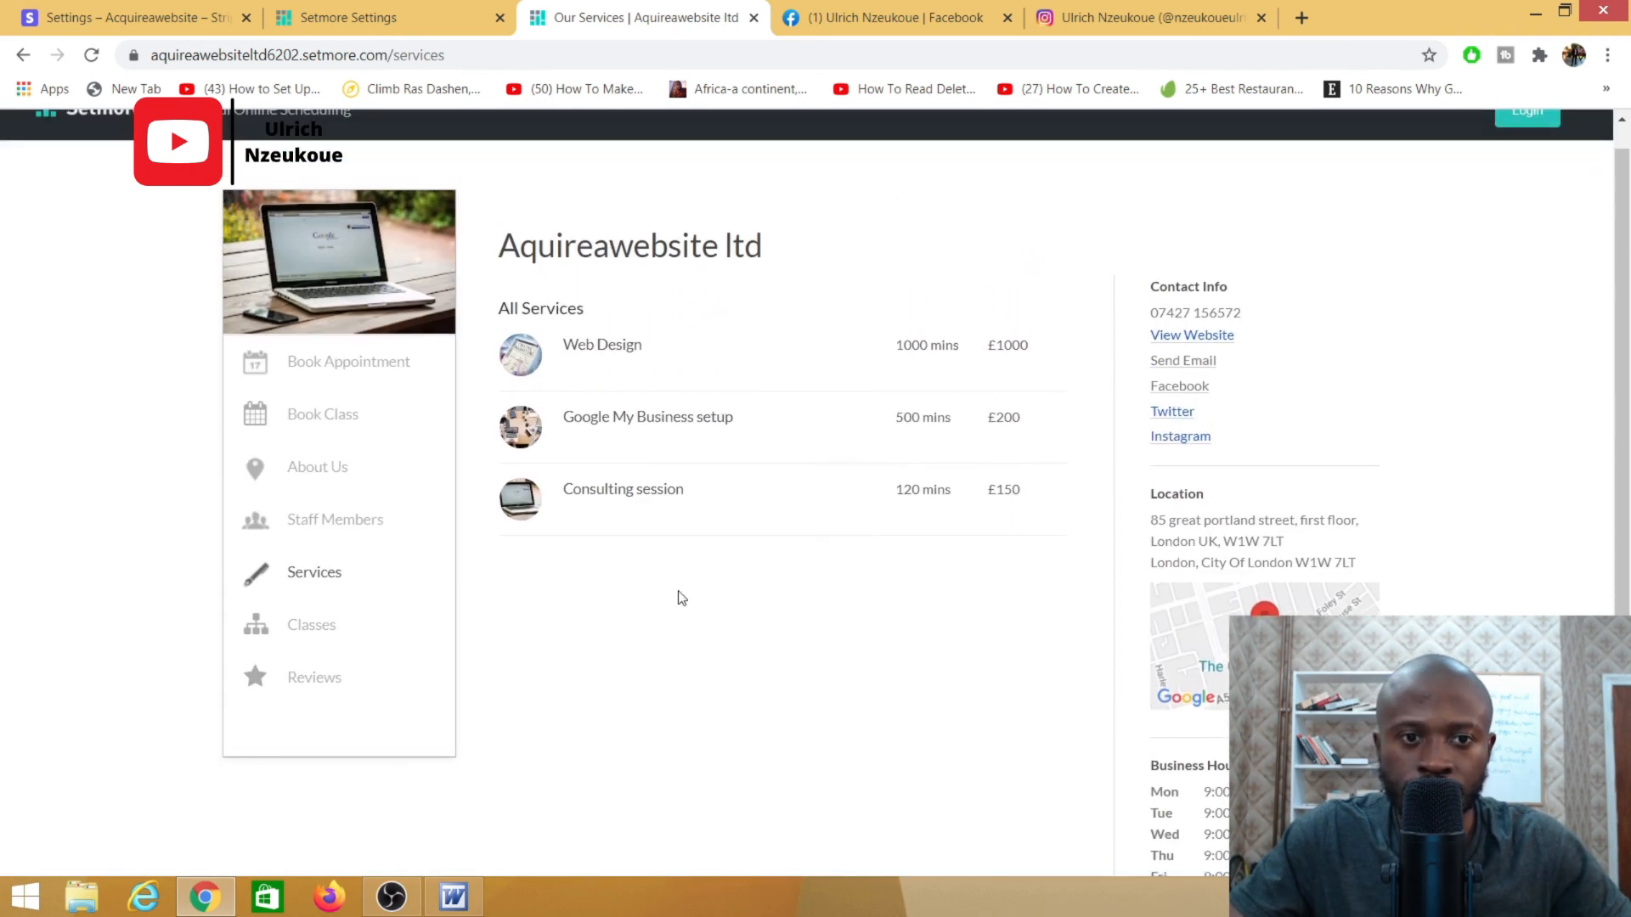
pyautogui.moveTo(553, 396)
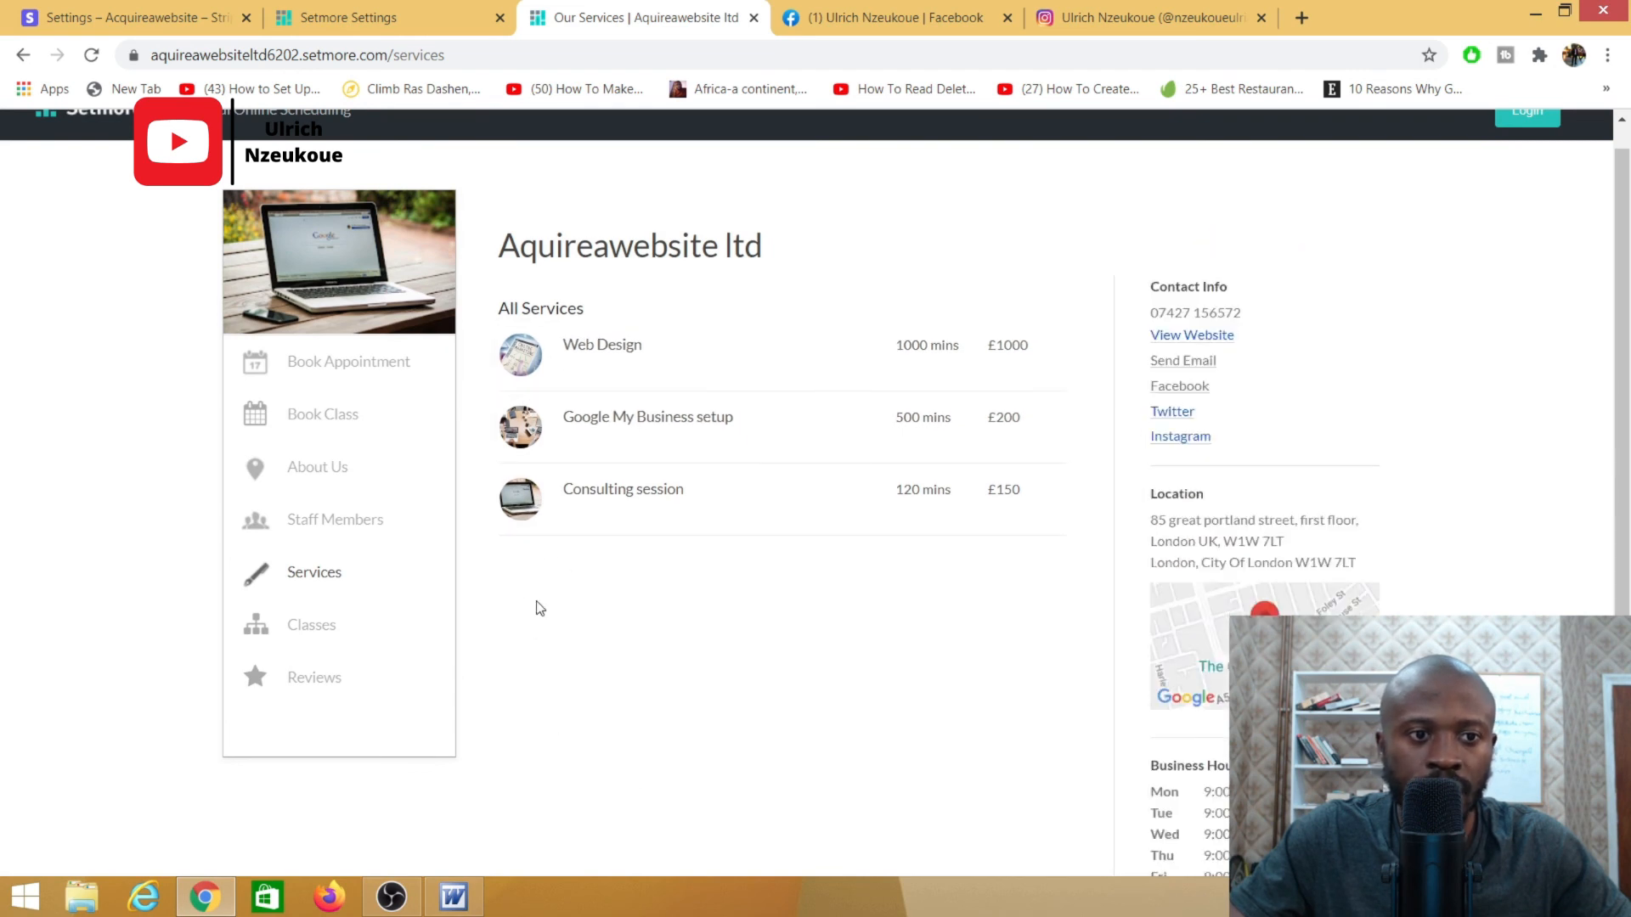